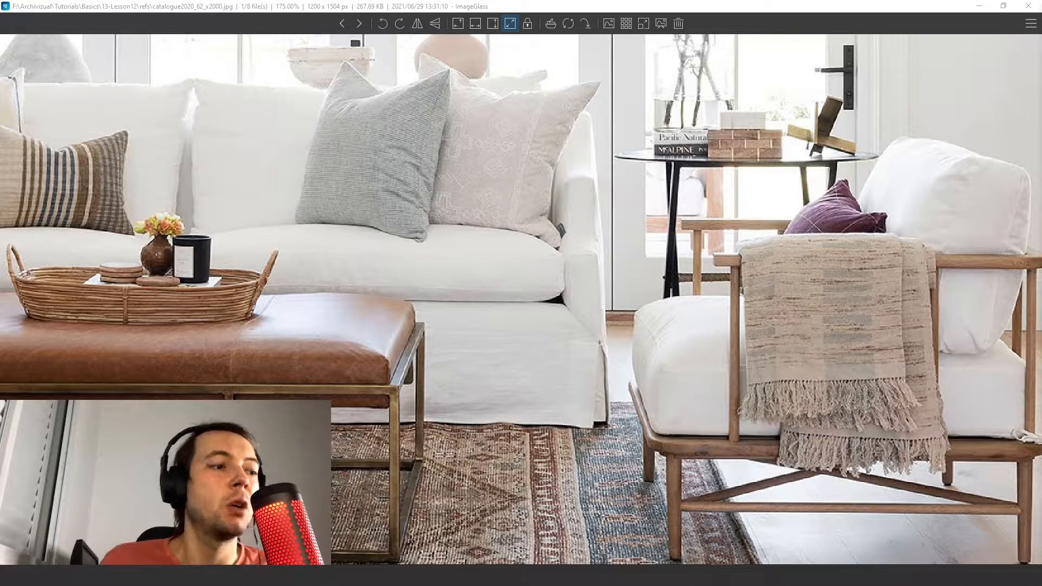
Step: Examine the leather bench in the living room reference photo, switch to the browser, and examine the Harlow Leather Bench product photos
{"action": "left_click_drag", "start_coordinate": [646, 409], "coordinate": [690, 334]}
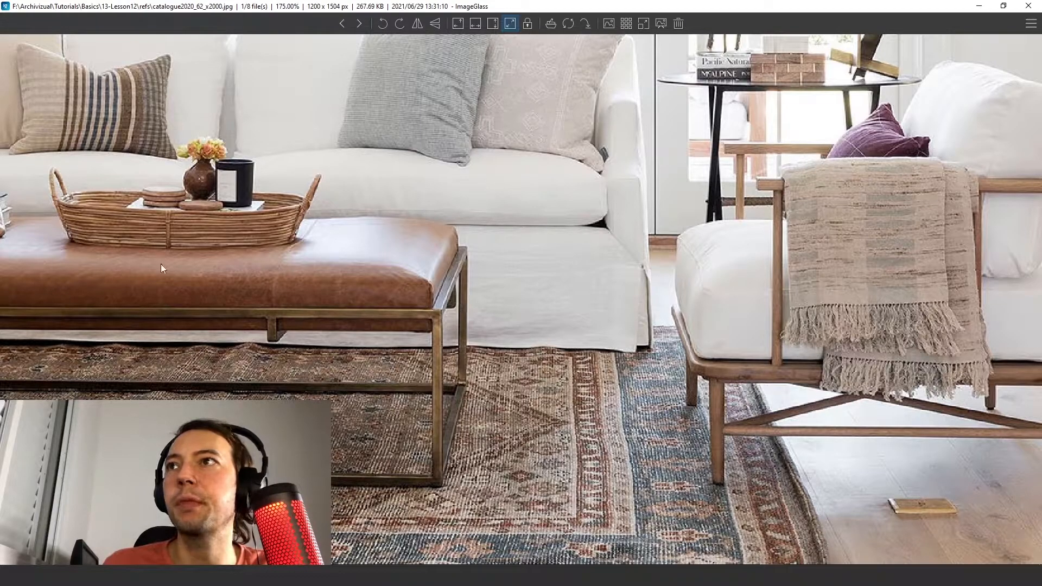
{"action": "left_click_drag", "start_coordinate": [438, 340], "coordinate": [439, 328]}
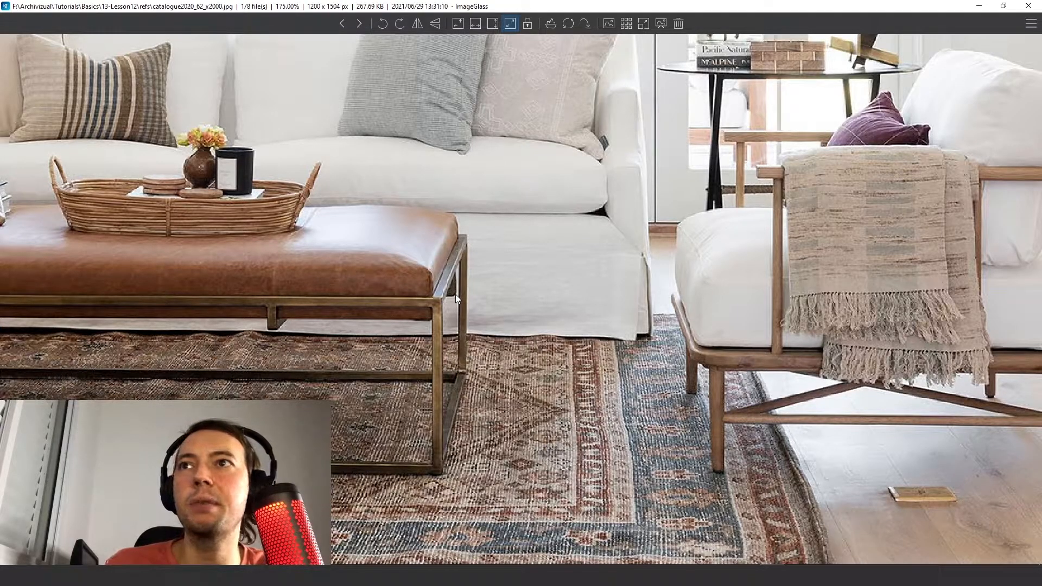
{"action": "key", "text": "alt+Tab"}
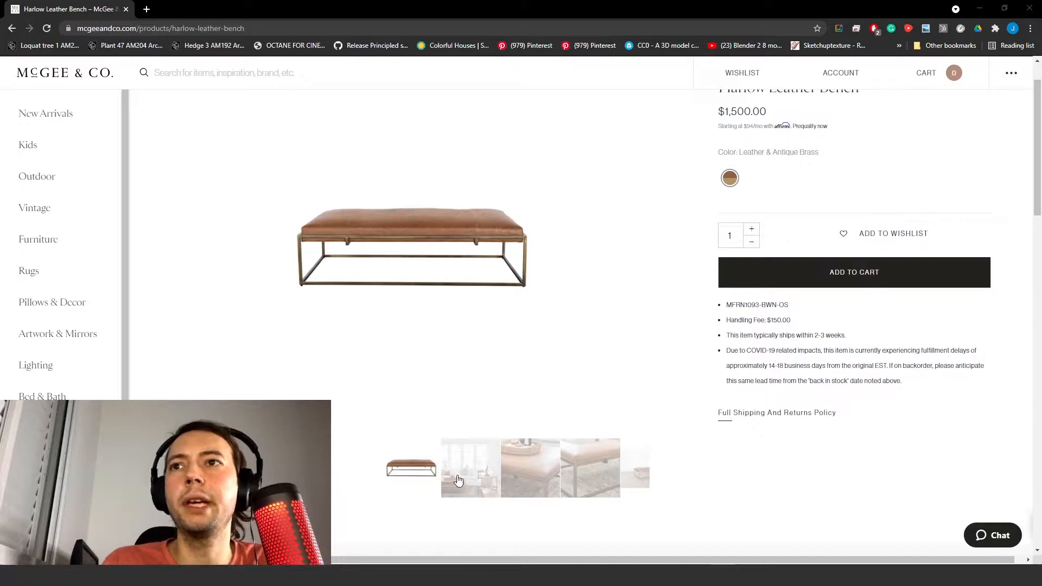
{"action": "left_click", "coordinate": [477, 462]}
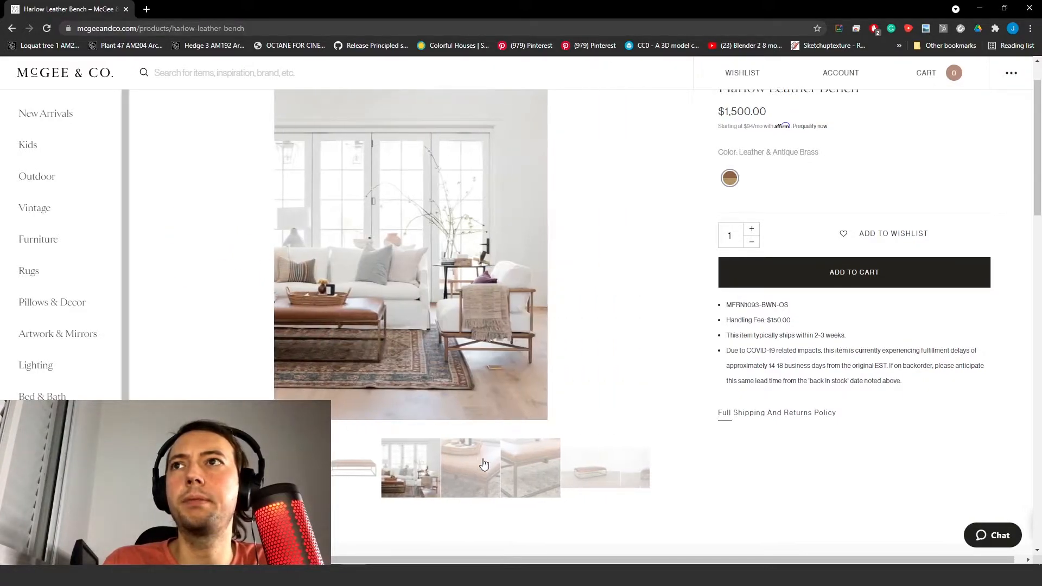
{"action": "left_click", "coordinate": [480, 464]}
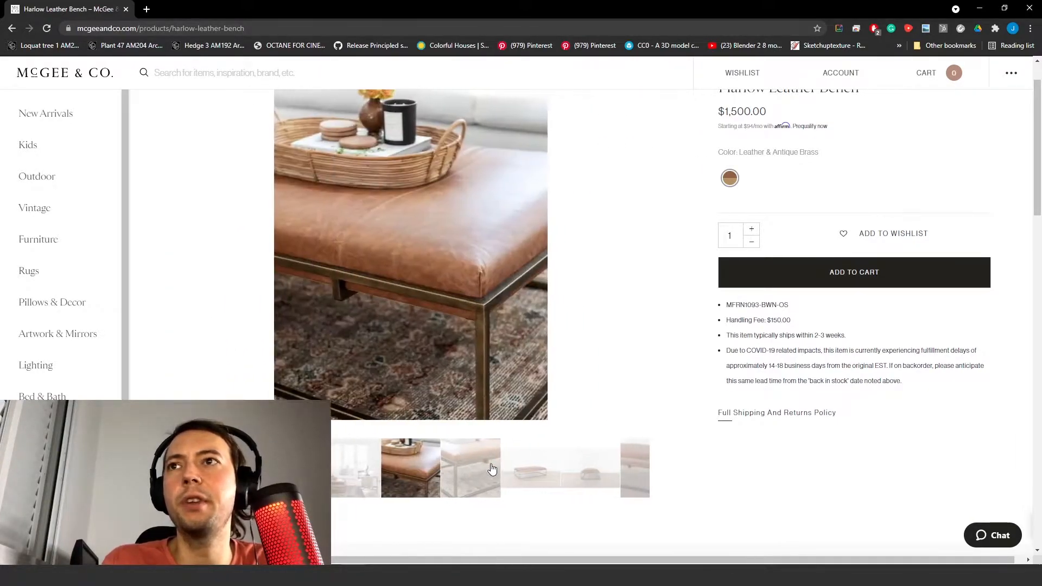
{"action": "left_click", "coordinate": [503, 478]}
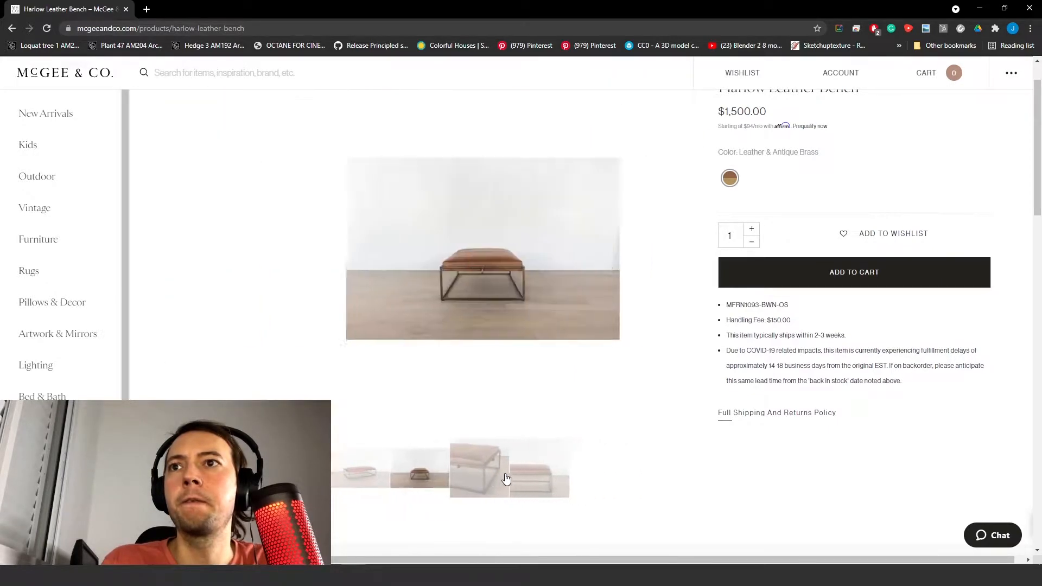
{"action": "left_click", "coordinate": [468, 476]}
{"action": "left_click", "coordinate": [479, 480]}
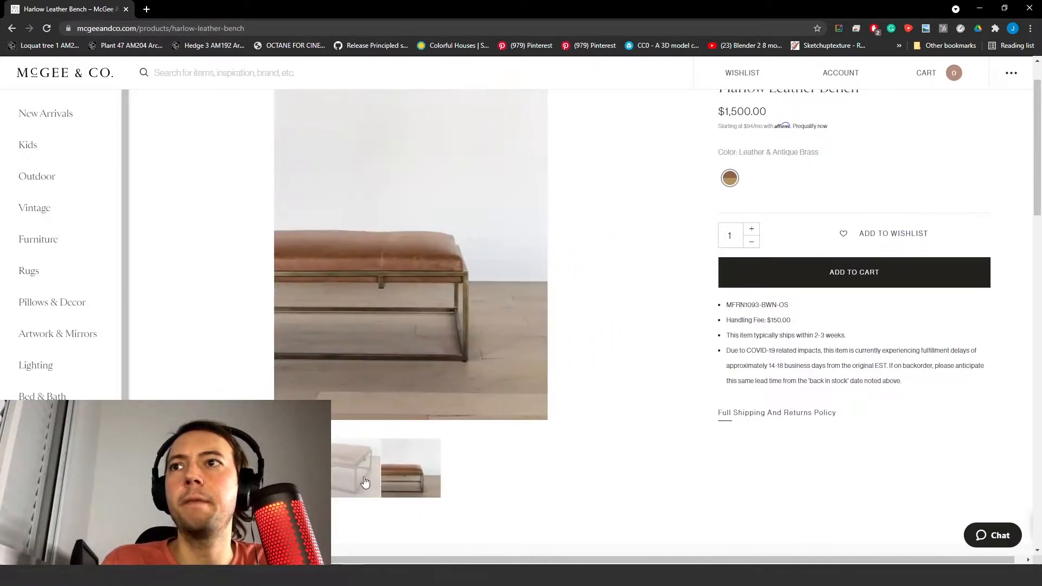
{"action": "left_click", "coordinate": [359, 477]}
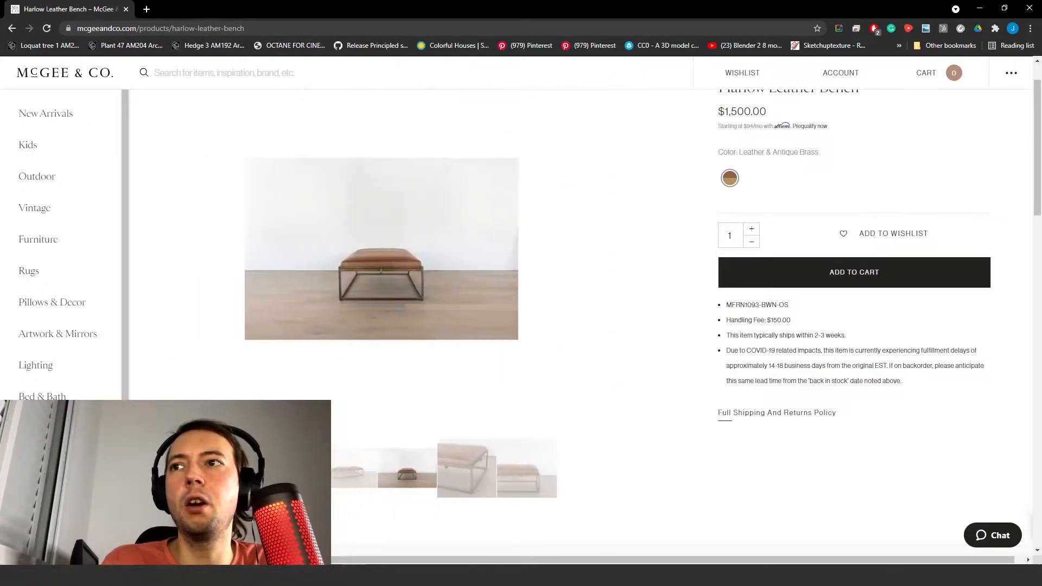
{"action": "left_click", "coordinate": [359, 478]}
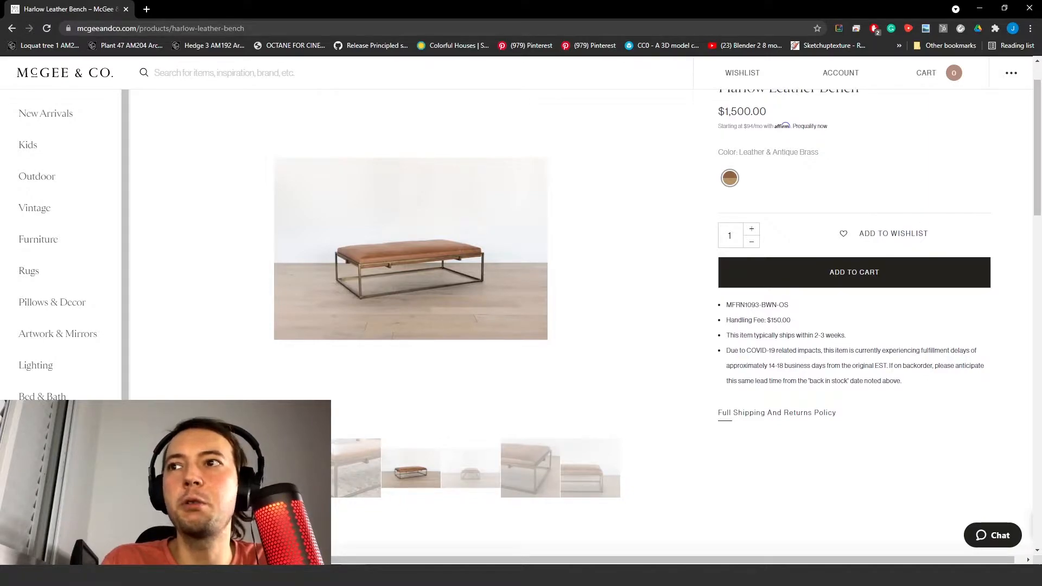
{"action": "left_click", "coordinate": [362, 476]}
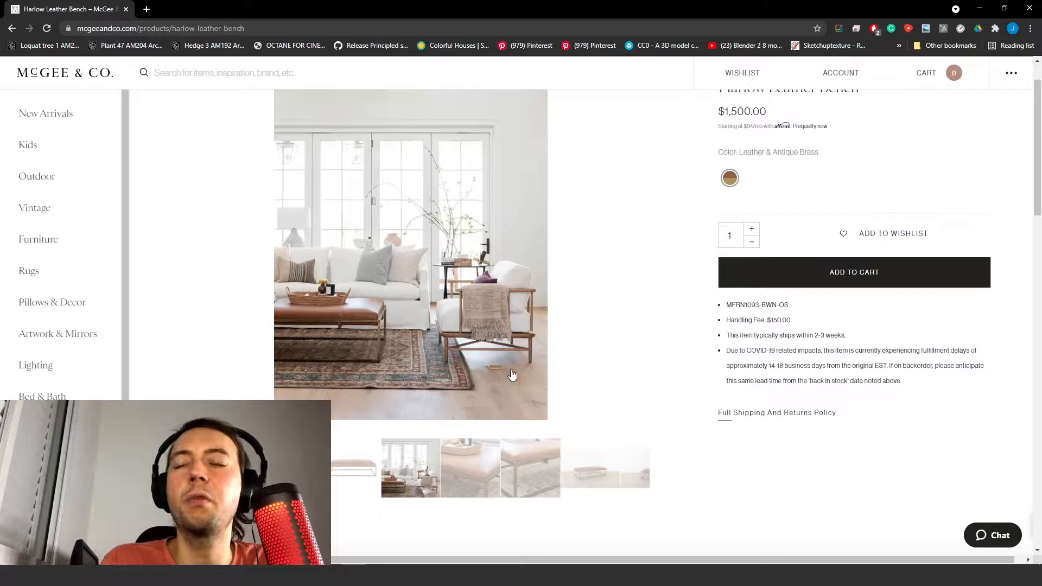
Step: Read the bench's dimensions and material in the product specs
{"action": "scroll", "coordinate": [512, 377], "scroll_direction": "down", "scroll_amount": 4}
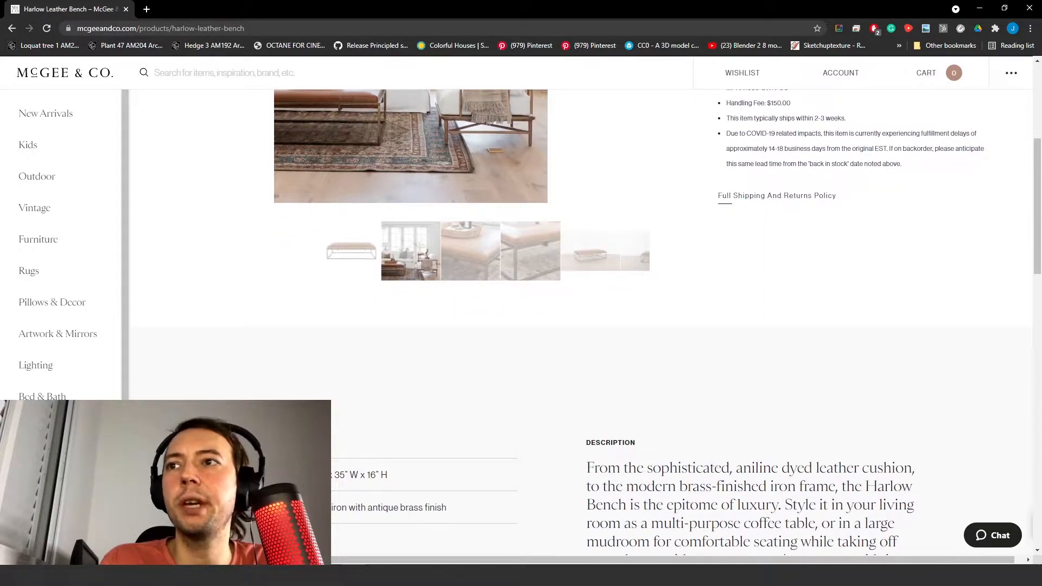
{"action": "left_click_drag", "start_coordinate": [293, 475], "coordinate": [491, 481]}
{"action": "left_click_drag", "start_coordinate": [293, 508], "coordinate": [534, 511]}
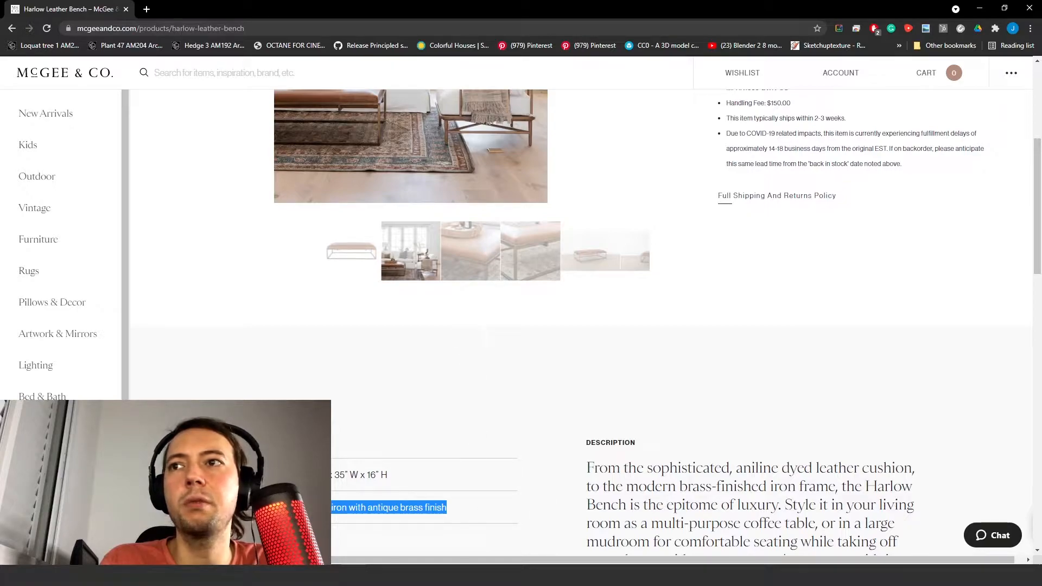
{"action": "scroll", "coordinate": [416, 491], "scroll_direction": "down", "scroll_amount": 3}
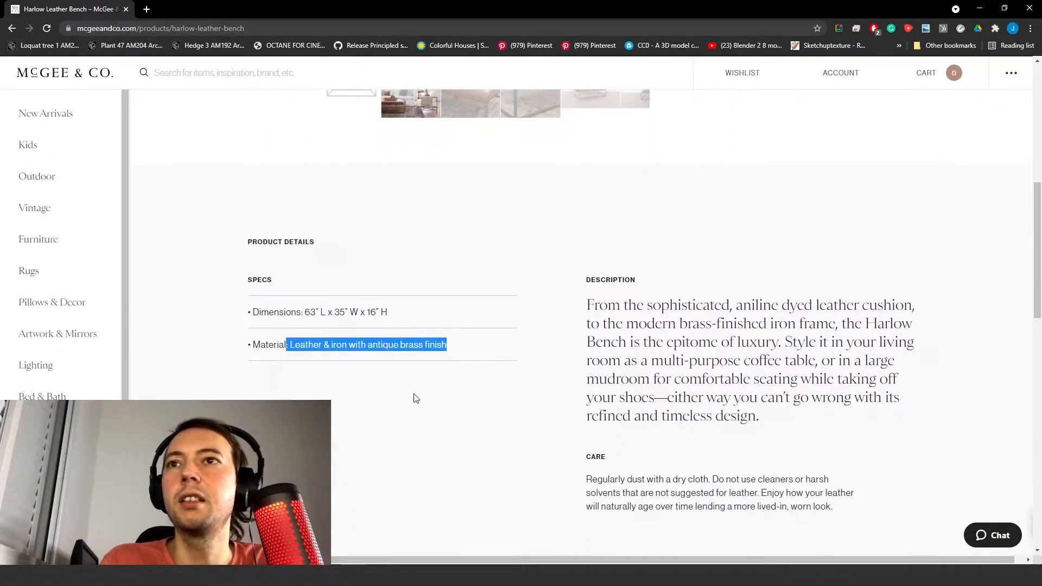
{"action": "scroll", "coordinate": [413, 402], "scroll_direction": "down", "scroll_amount": 5}
{"action": "scroll", "coordinate": [413, 405], "scroll_direction": "up", "scroll_amount": 11}
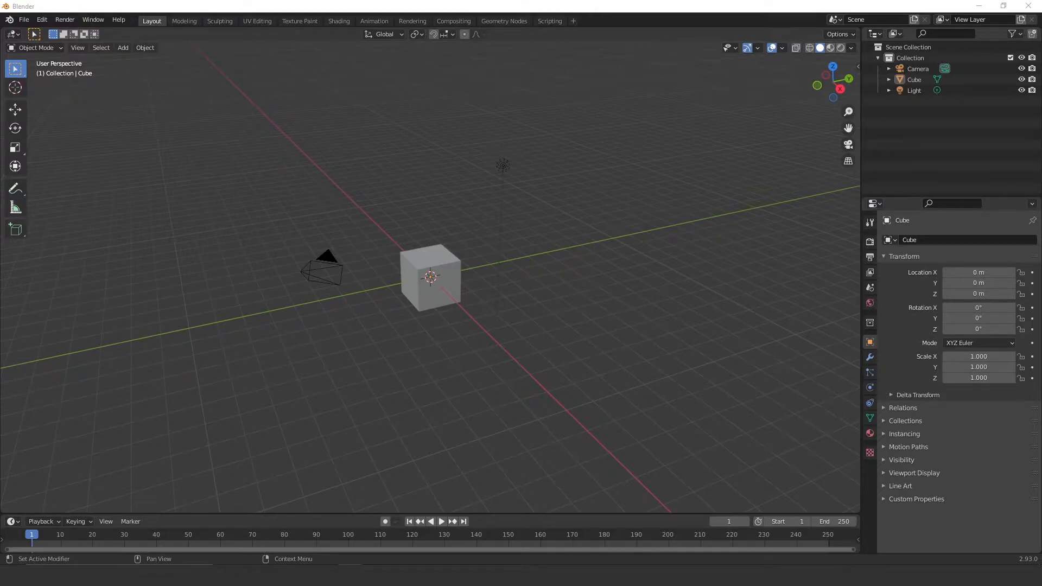
Step: In Blender, delete the default camera, cube and light, and add a new cube mesh at the origin
{"action": "middle_click_drag", "start_coordinate": [582, 210], "coordinate": [564, 242]}
{"action": "left_click_drag", "start_coordinate": [260, 151], "coordinate": [554, 310]}
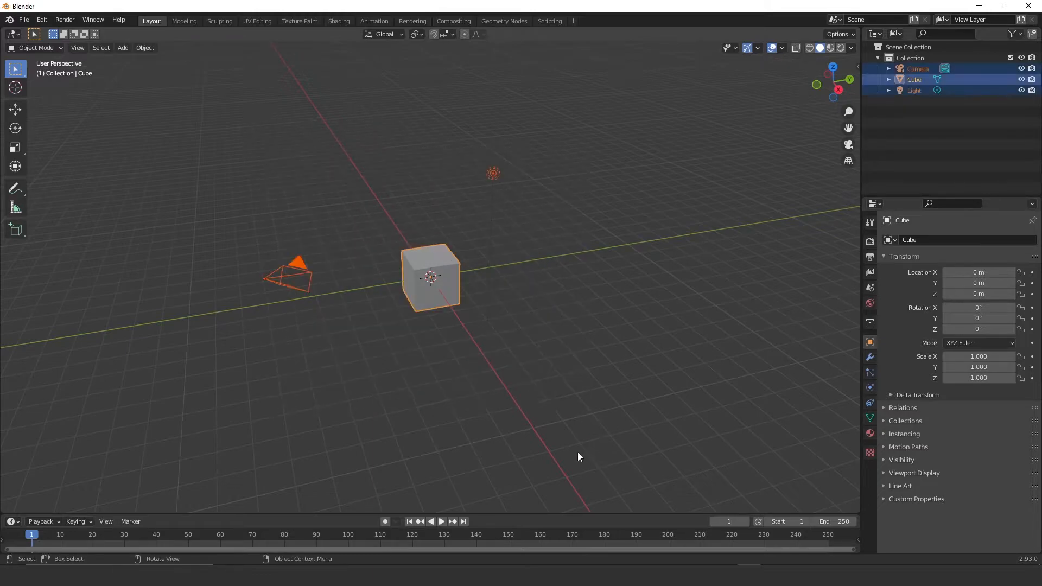
{"action": "key", "text": "Delete"}
{"action": "key", "text": "shift+a"}
{"action": "mouse_move", "coordinate": [438, 235]}
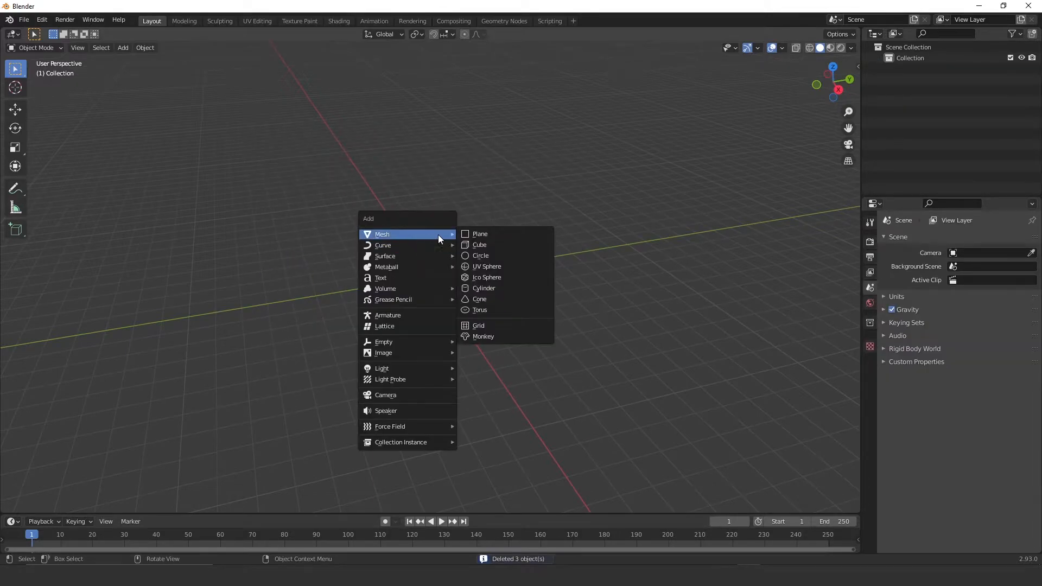
{"action": "left_click", "coordinate": [495, 244]}
Step: Show the cube's transform values and set its X dimension to 1.6 m
{"action": "key", "text": "n"}
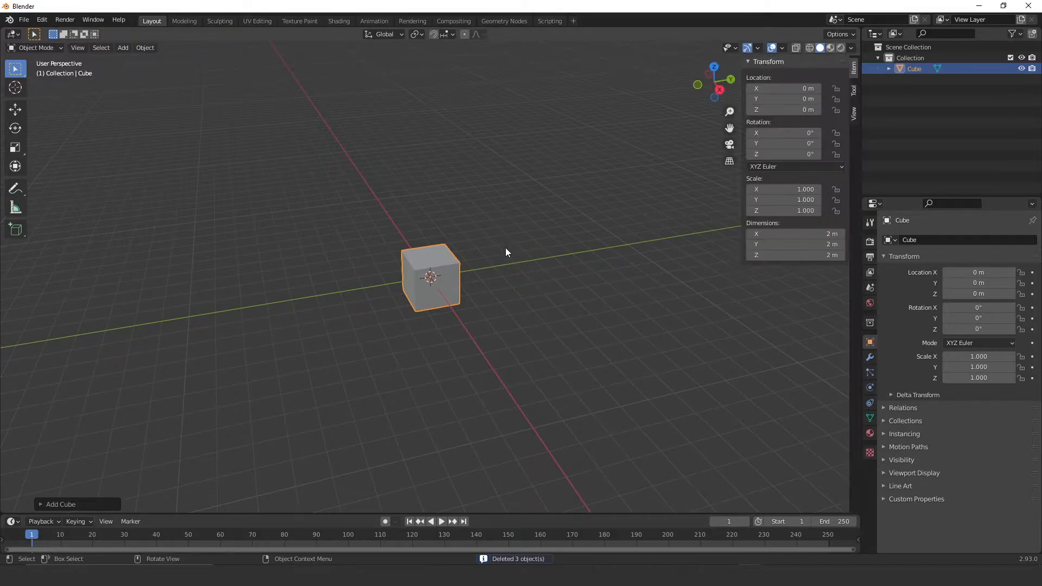
{"action": "middle_click_drag", "start_coordinate": [500, 278], "coordinate": [476, 262]}
{"action": "left_click_drag", "start_coordinate": [784, 237], "coordinate": [815, 232]}
{"action": "key", "text": "ctrl+z"}
{"action": "left_click", "coordinate": [817, 233]}
{"action": "type", "text": "1.6"}
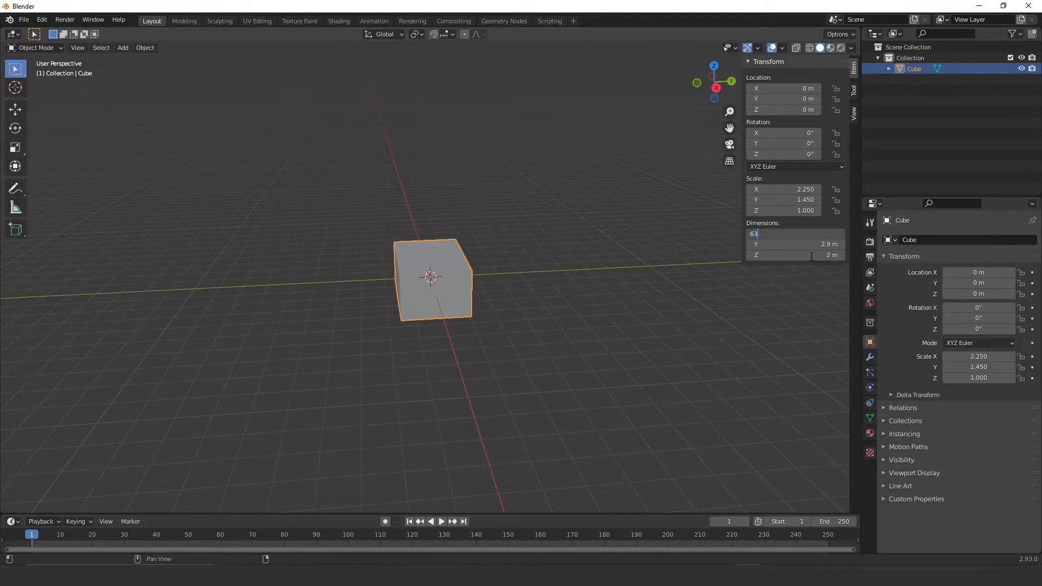
{"action": "key", "text": "Return"}
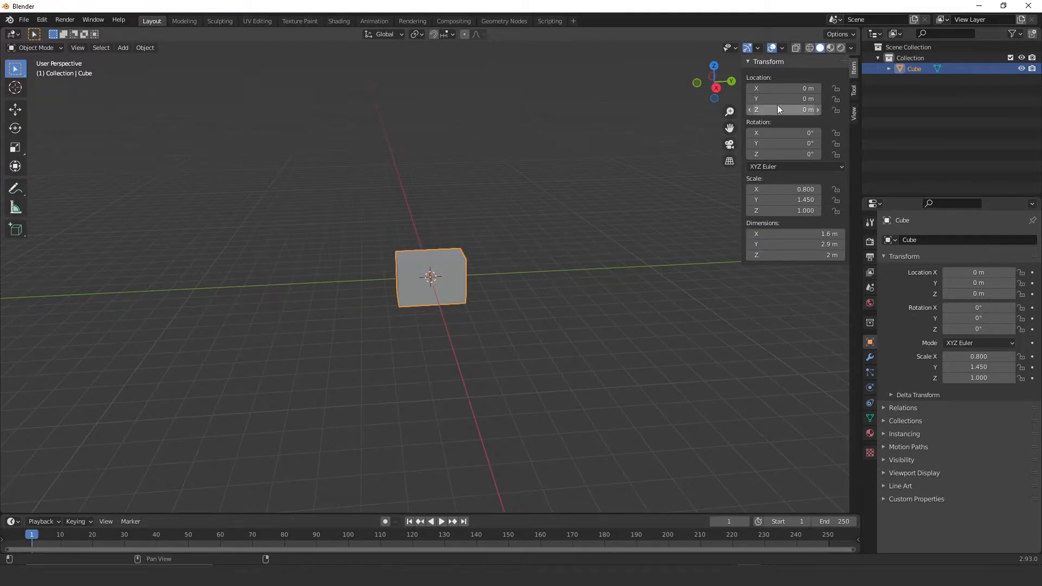
Step: Set the cube's Y dimension to 0.889 m and its Z dimension to 0.406 m
{"action": "left_click", "coordinate": [817, 246]}
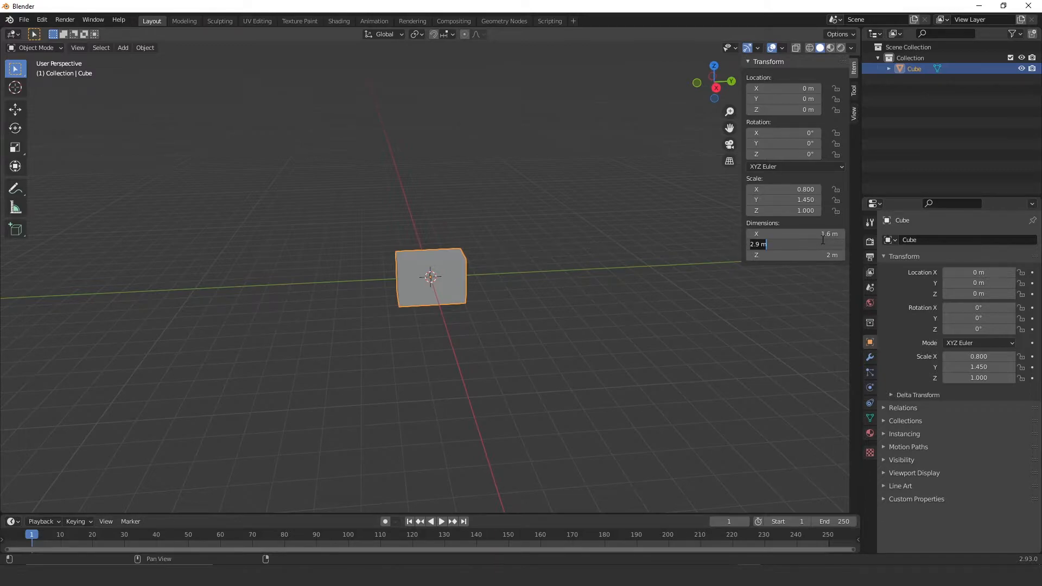
{"action": "type", "text": "8/9"}
{"action": "key", "text": "Return"}
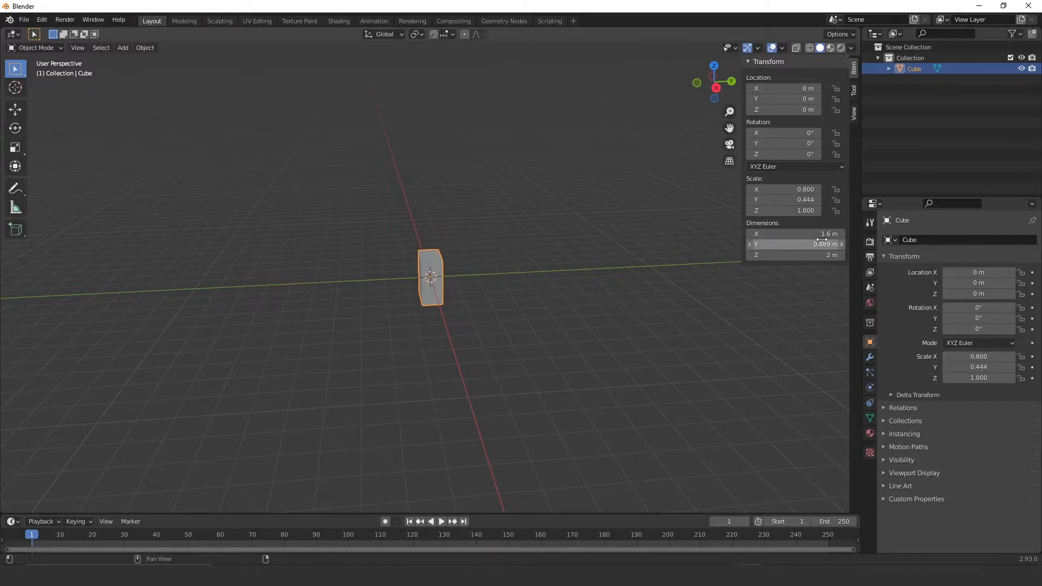
{"action": "left_click", "coordinate": [797, 258]}
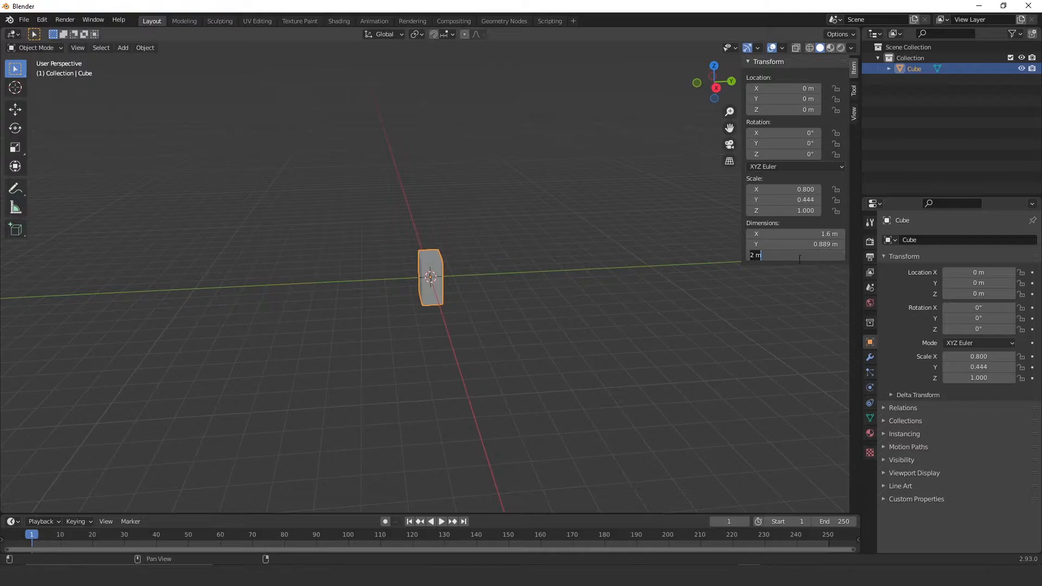
{"action": "type", "text": "13/32"}
{"action": "key", "text": "Return"}
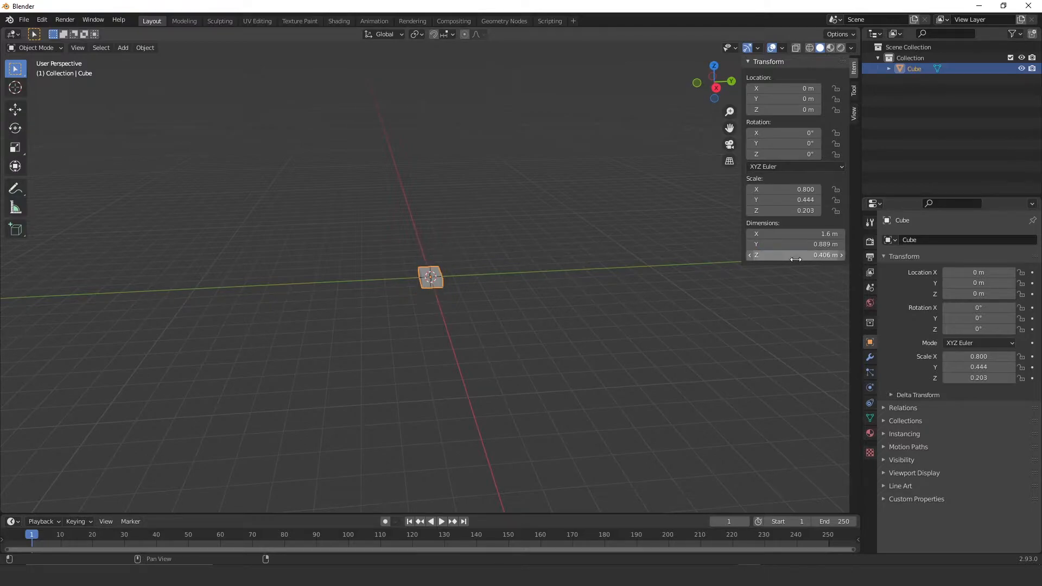
Step: Deselect the cube and place the front photo of the bench as a reference image in front orthographic view
{"action": "middle_click_drag", "start_coordinate": [462, 249], "coordinate": [518, 168]}
{"action": "left_click", "coordinate": [460, 276]}
{"action": "key", "text": "KP_1"}
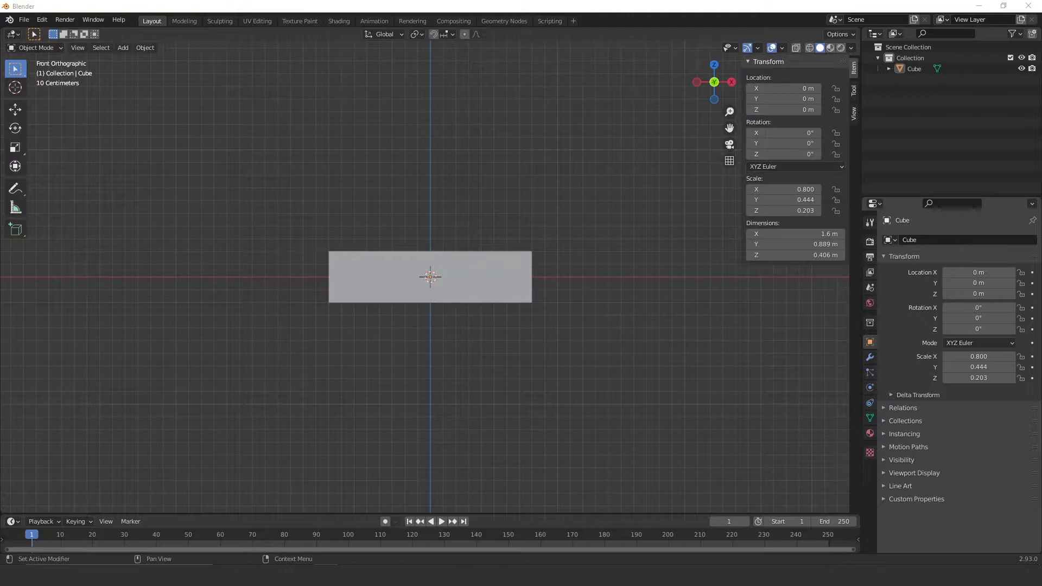
{"action": "left_click_drag", "start_coordinate": [485, 235], "coordinate": [450, 218]}
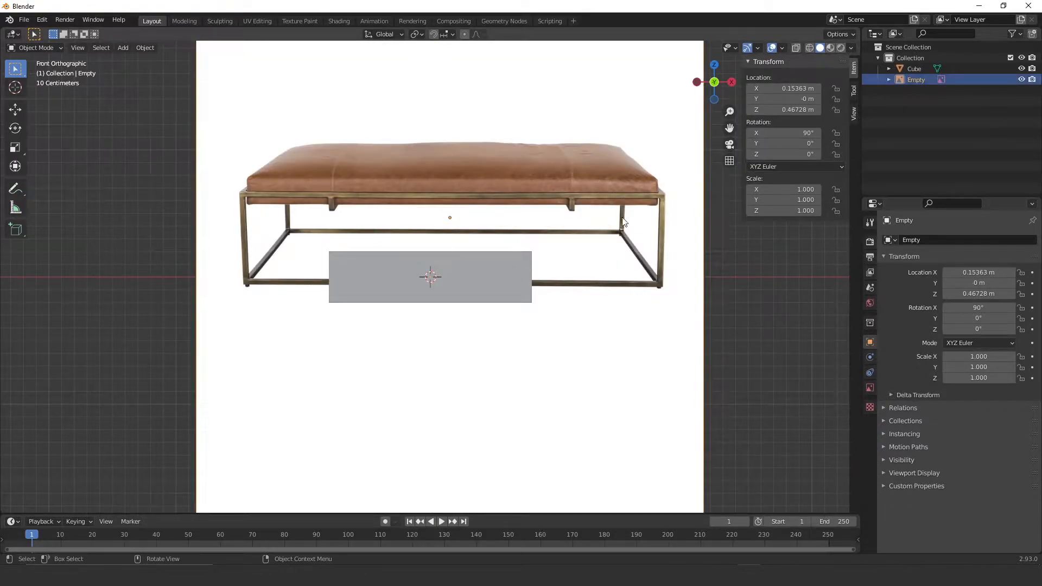
Step: Scale the bench reference image down to about 0.436 and move it to roughly center it above the cube
{"action": "key", "text": "s"}
{"action": "left_click", "coordinate": [537, 216]}
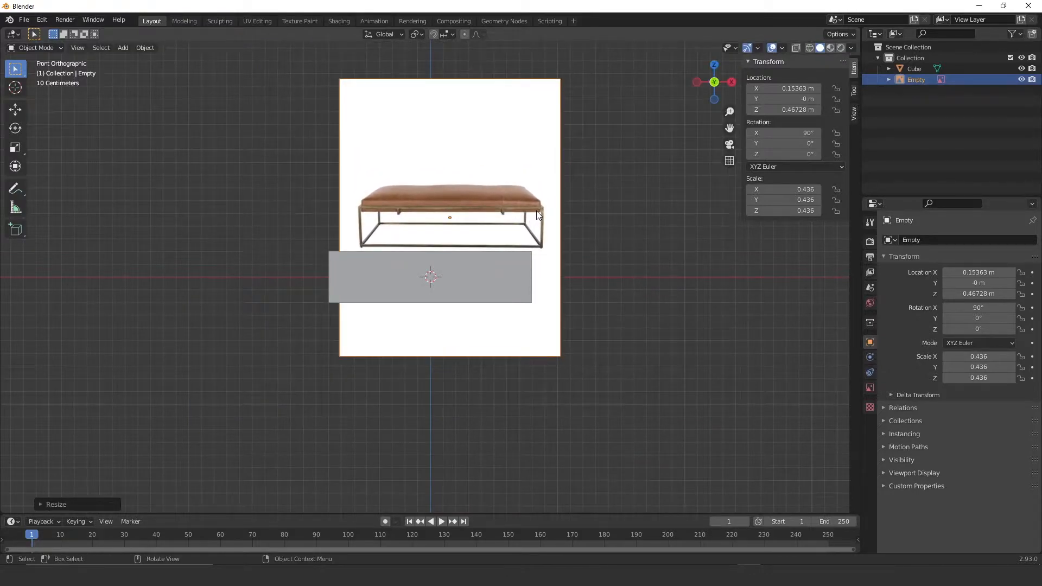
{"action": "key", "text": "g"}
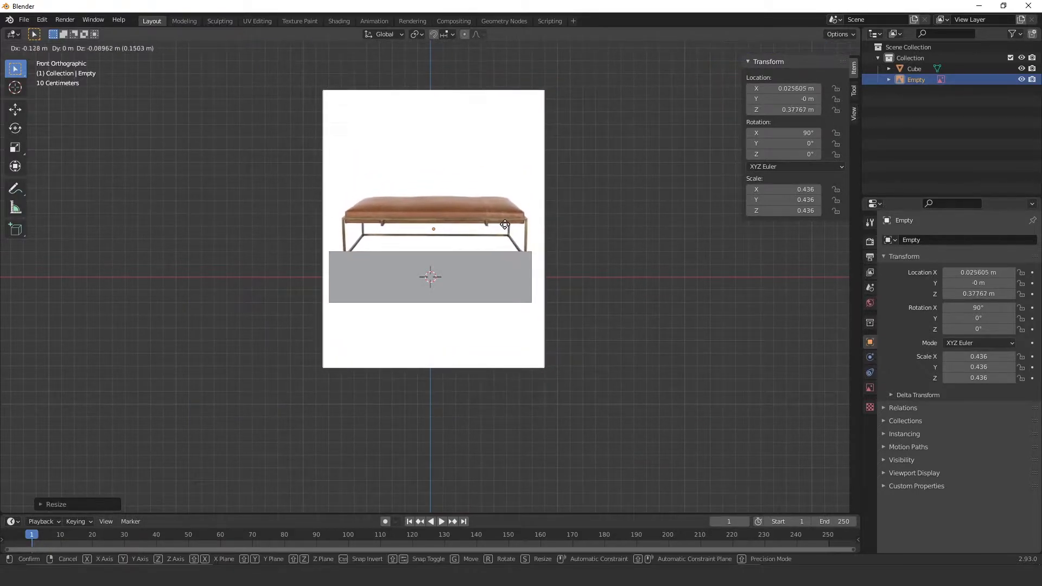
{"action": "left_click", "coordinate": [498, 219]}
Step: Move the reference image down behind the cube and scale it to about 0.478 so the bench frame matches the cube's width
{"action": "scroll", "coordinate": [490, 214], "scroll_direction": "up", "scroll_amount": 4}
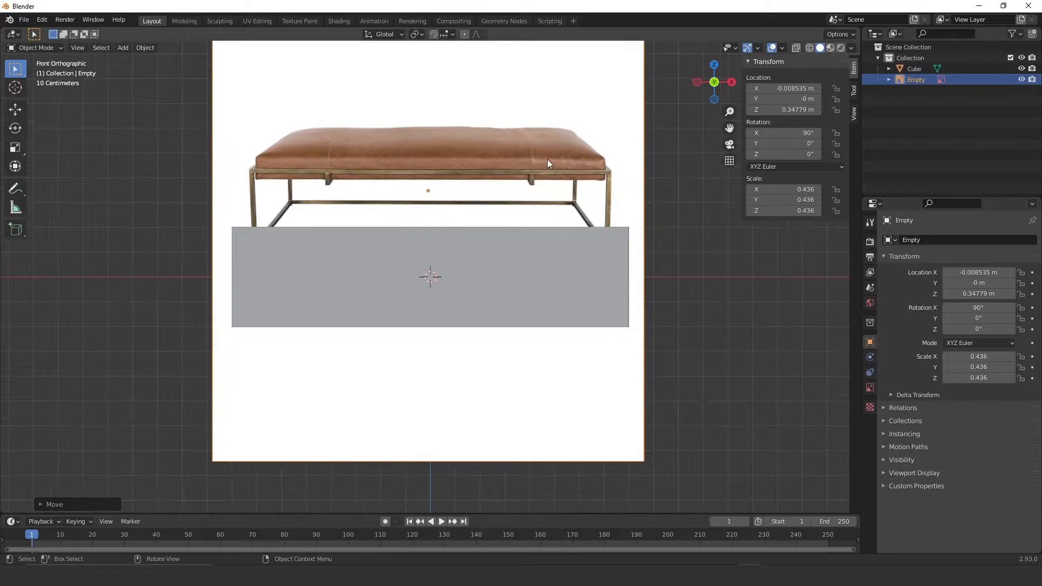
{"action": "key", "text": "s"}
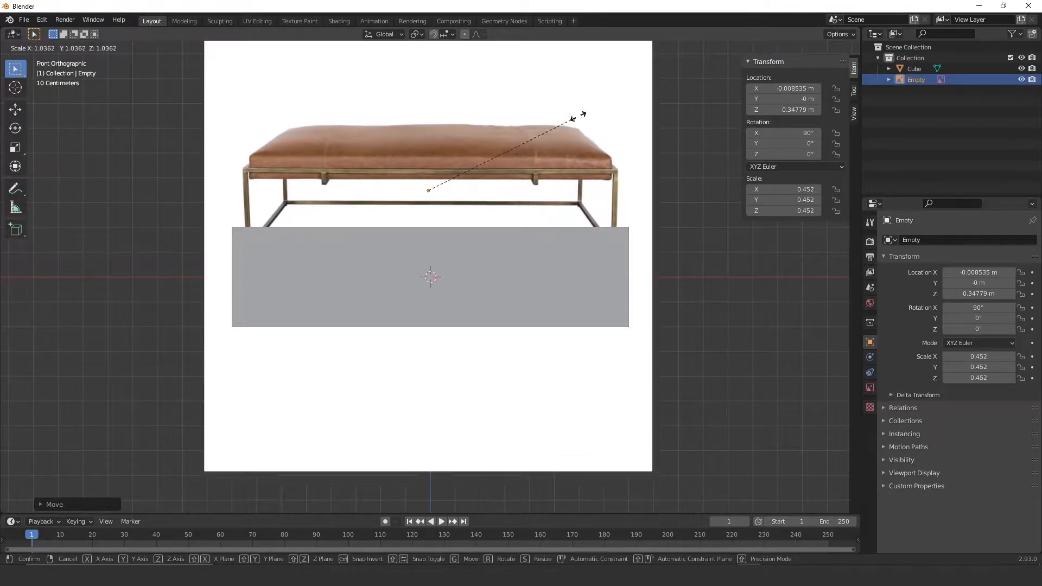
{"action": "left_click", "coordinate": [602, 103]}
{"action": "key", "text": "g"}
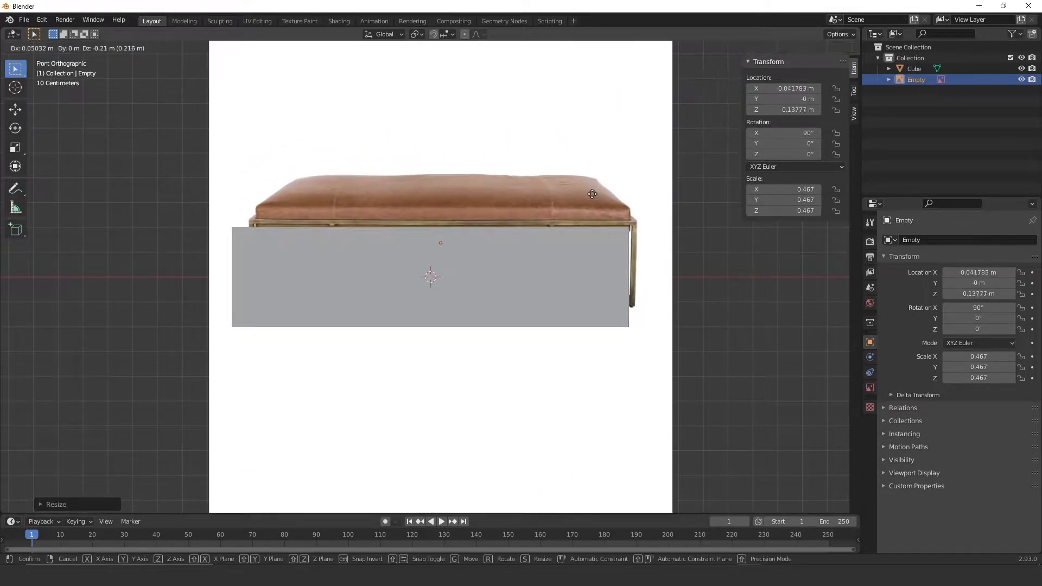
{"action": "left_click", "coordinate": [578, 193]}
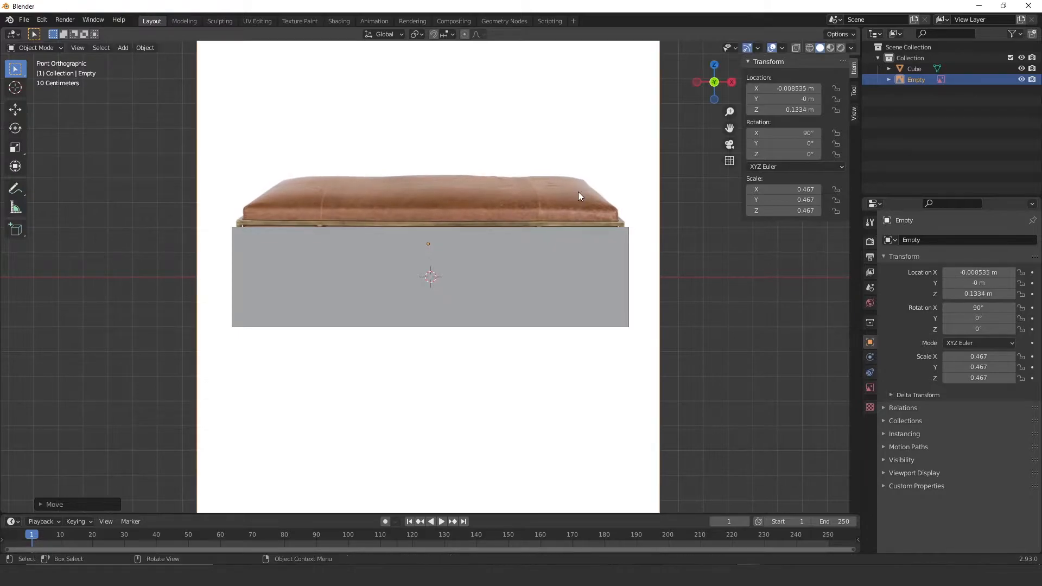
{"action": "key", "text": "s"}
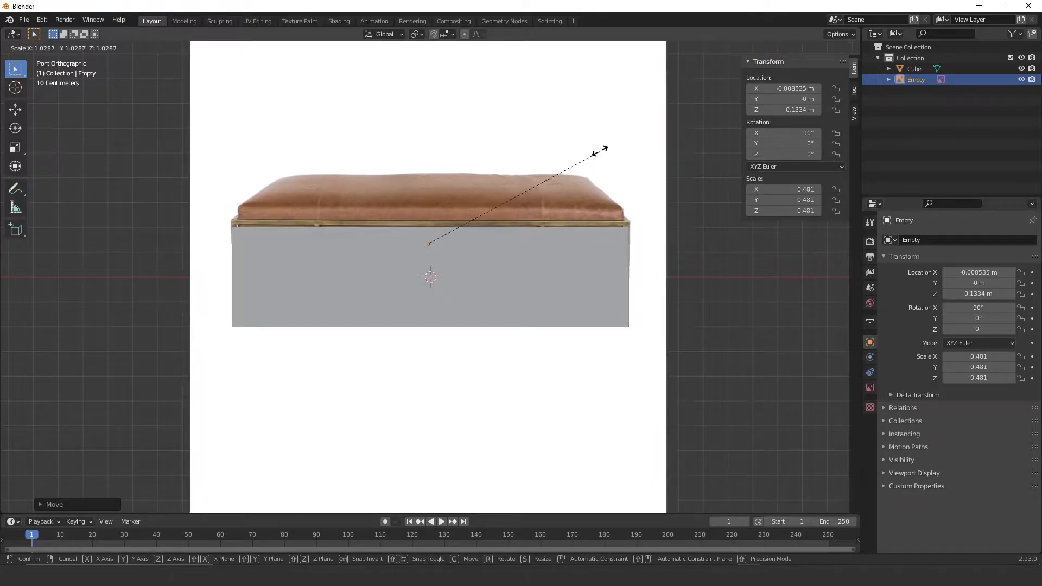
{"action": "left_click", "coordinate": [590, 163]}
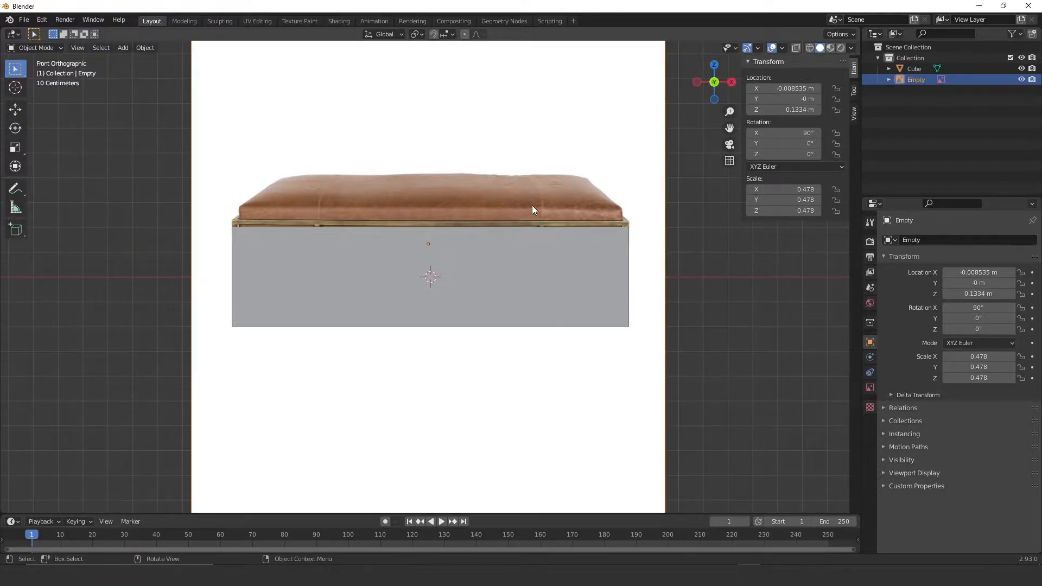
Step: Hide the cube to leave only the bench reference image in the viewport
{"action": "left_click", "coordinate": [587, 256]}
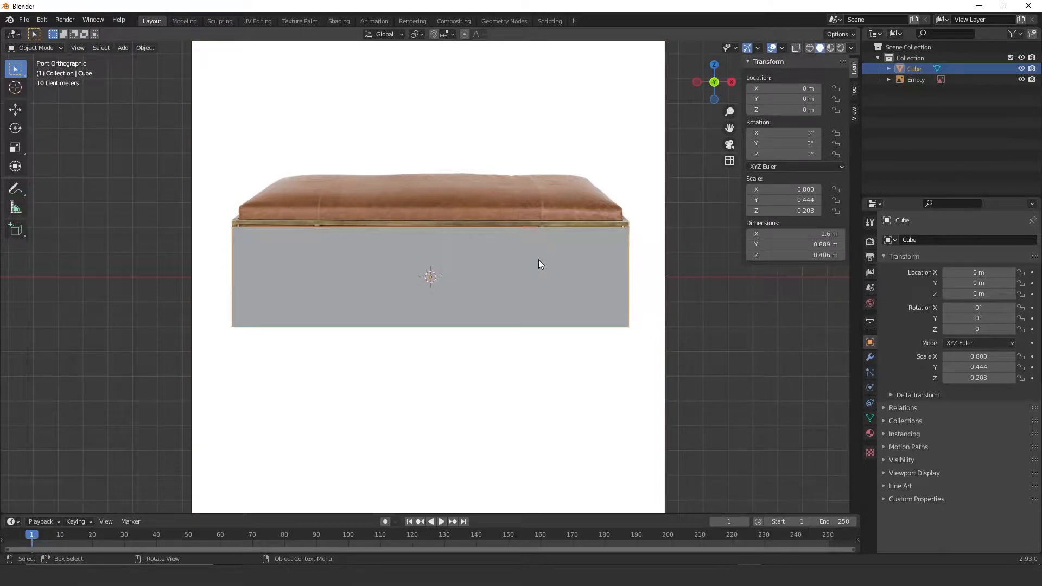
{"action": "key", "text": "h"}
{"action": "scroll", "coordinate": [521, 234], "scroll_direction": "down", "scroll_amount": 2}
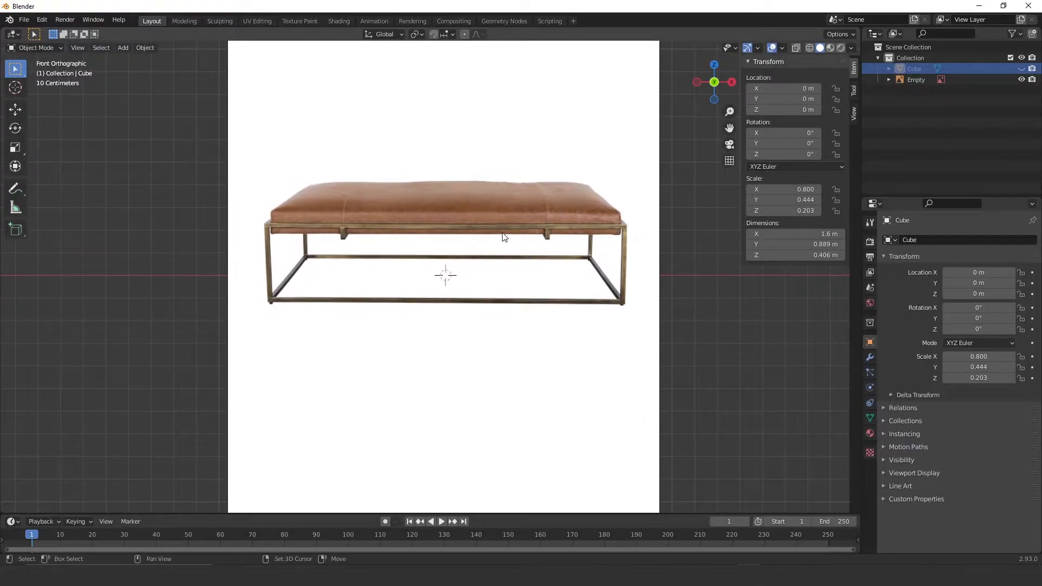
Step: Add a new cube at the bench's center and scale it down to about 0.135
{"action": "key", "text": "shift+a"}
{"action": "left_click", "coordinate": [556, 243]}
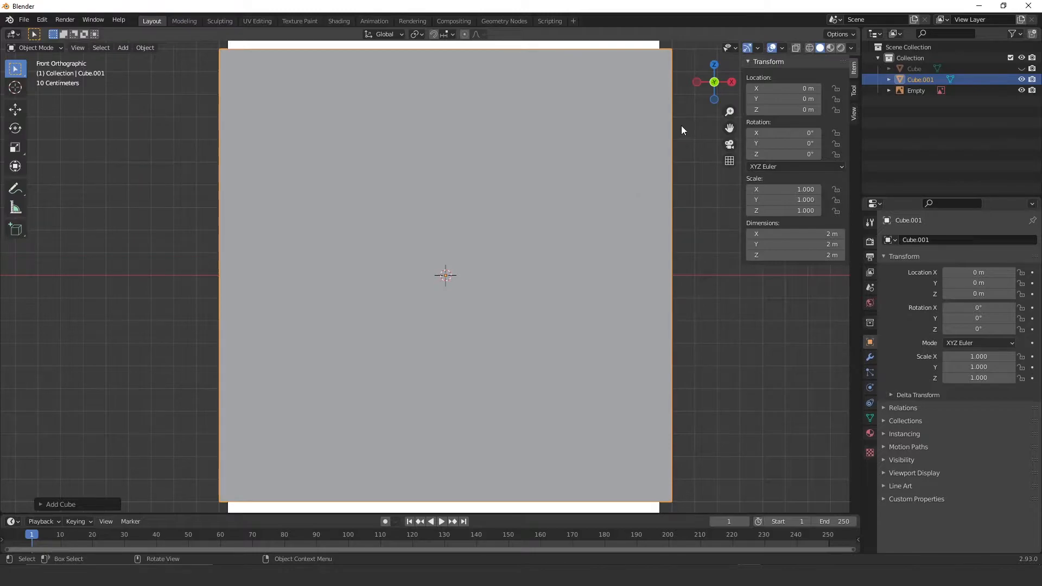
{"action": "key", "text": "s"}
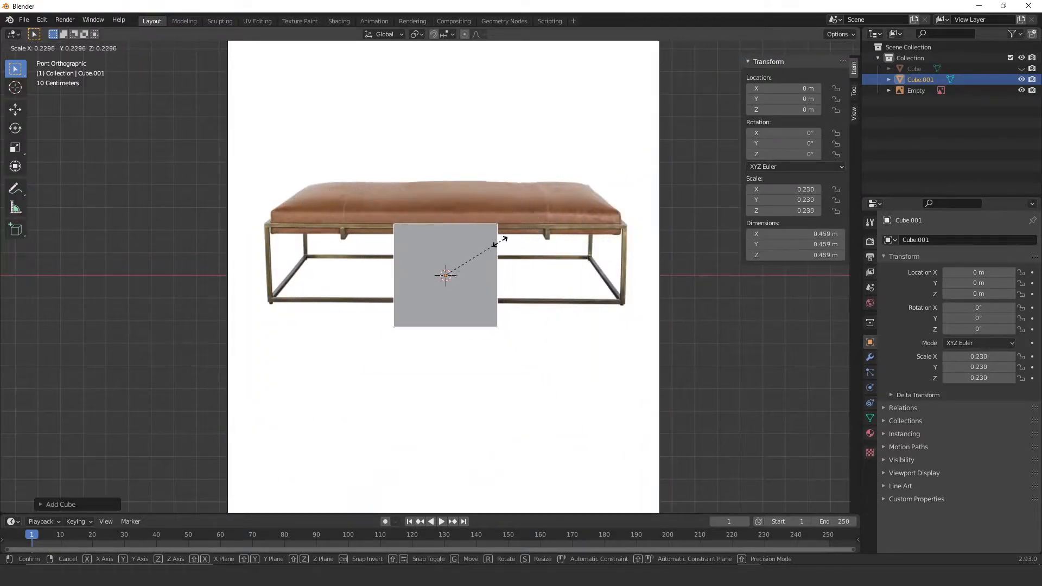
{"action": "left_click", "coordinate": [484, 275]}
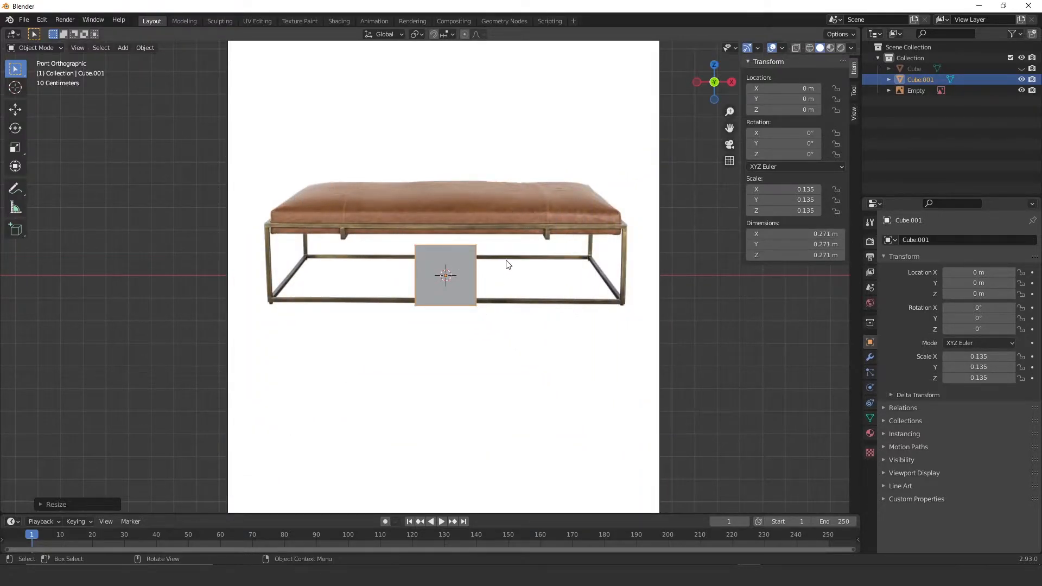
Step: Move the small cube along X to about -0.654 m, over the bench's left front leg
{"action": "key", "text": "g"}
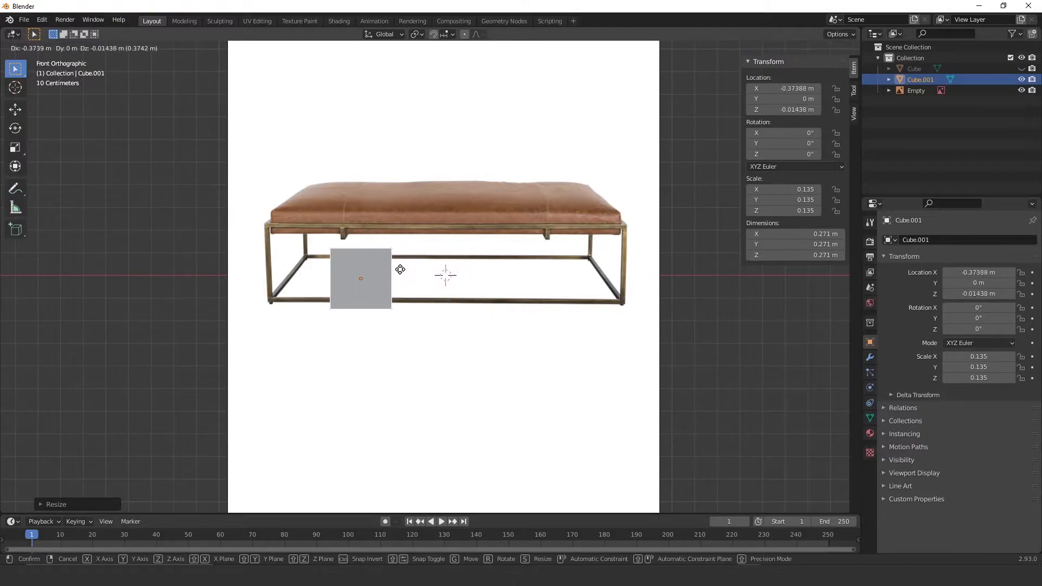
{"action": "key", "text": "x"}
{"action": "left_click", "coordinate": [336, 276]}
{"action": "middle_click_drag", "start_coordinate": [446, 251], "coordinate": [610, 220], "text": "shift"}
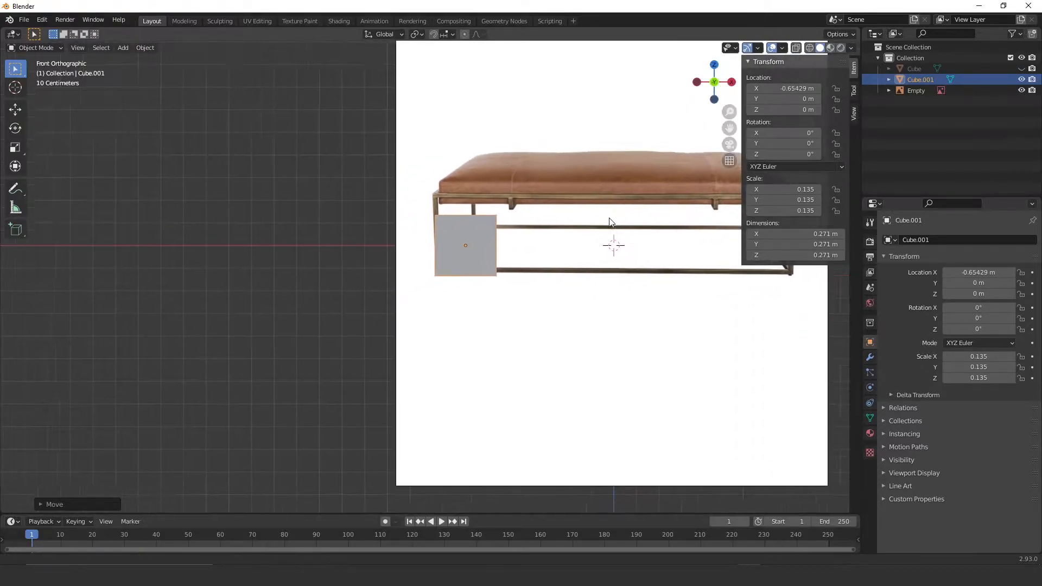
{"action": "scroll", "coordinate": [524, 156], "scroll_direction": "up", "scroll_amount": 9}
{"action": "middle_click_drag", "start_coordinate": [506, 195], "coordinate": [401, 266], "text": "shift"}
{"action": "scroll", "coordinate": [498, 223], "scroll_direction": "down", "scroll_amount": 4}
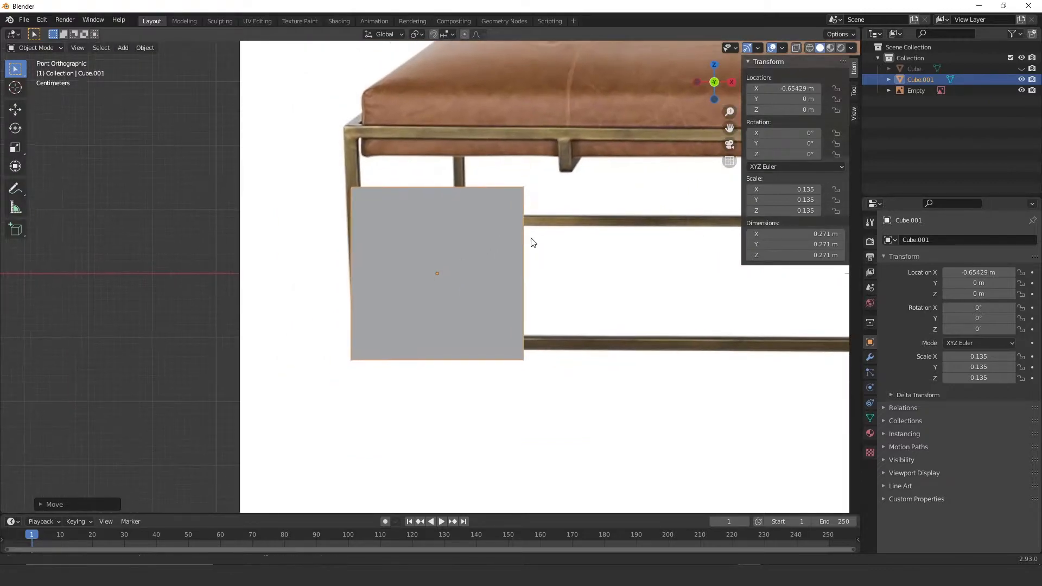
Step: Edit the cube's mesh with X-ray on and raise its top vertices along Z to the top of the bench frame
{"action": "key", "text": "Tab"}
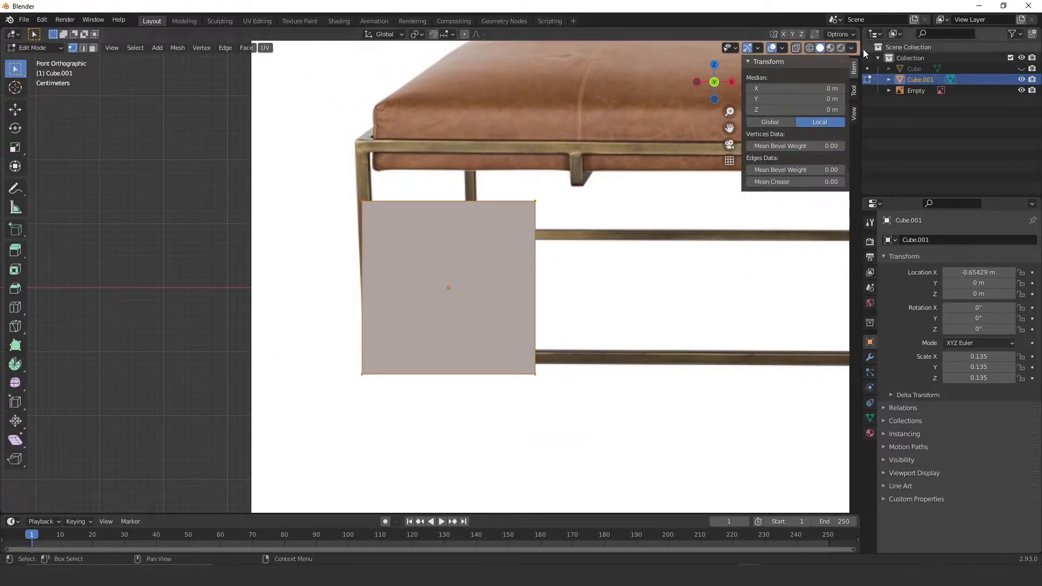
{"action": "left_click", "coordinate": [795, 48]}
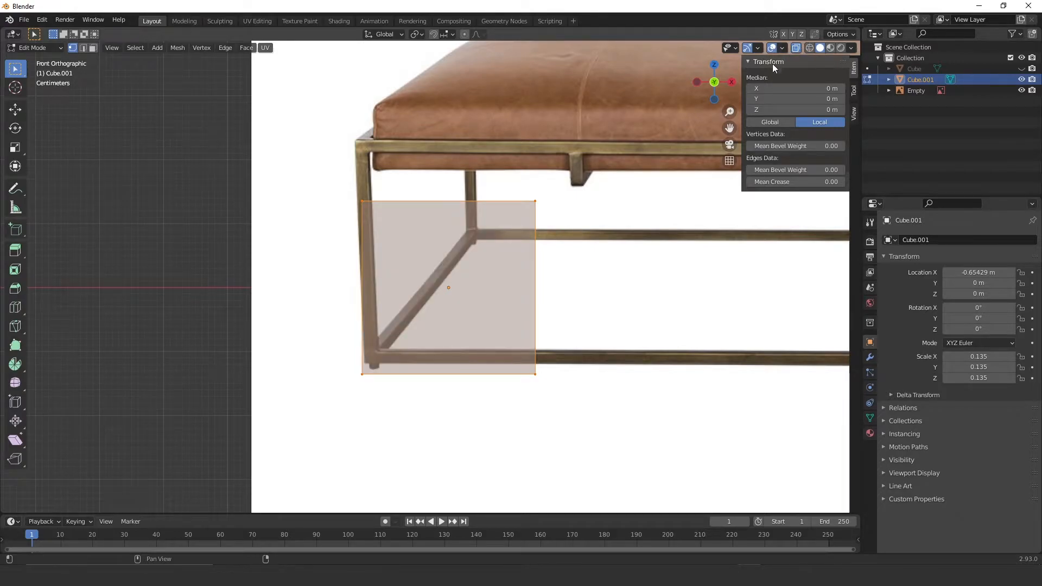
{"action": "key", "text": "b"}
{"action": "left_click_drag", "start_coordinate": [447, 296], "coordinate": [545, 218]}
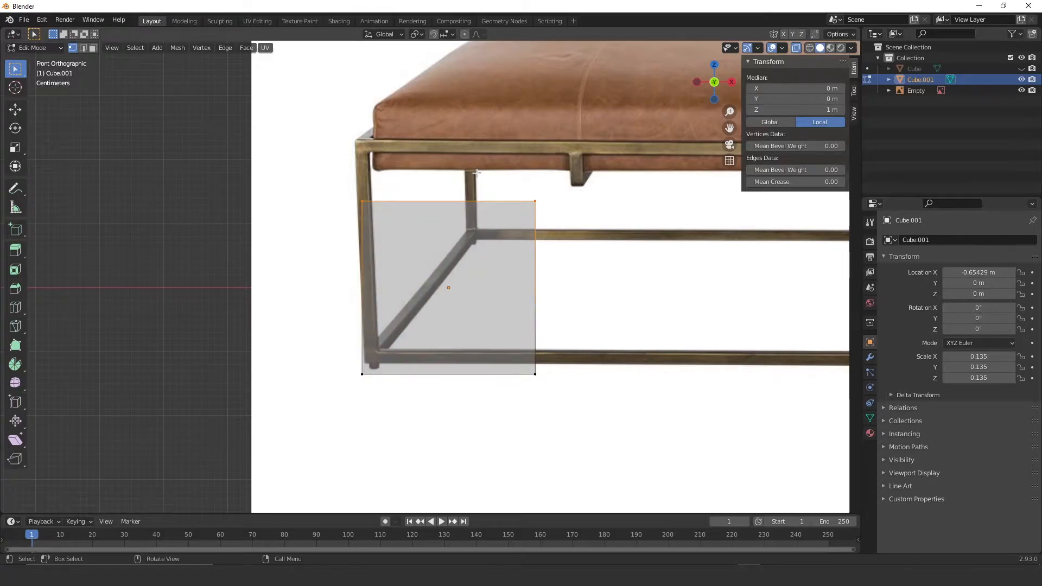
{"action": "key", "text": "g"}
{"action": "key", "text": "z"}
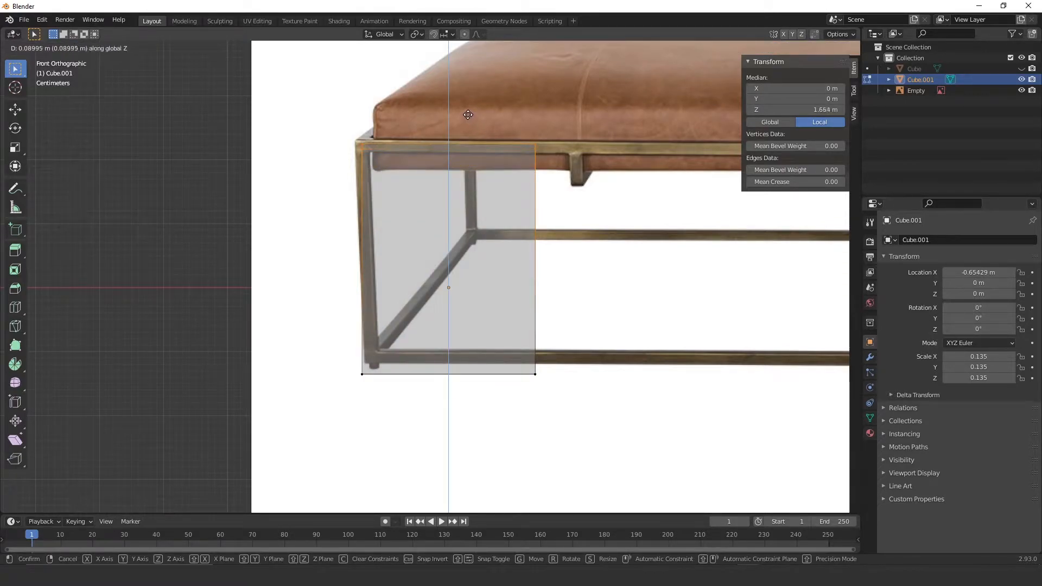
{"action": "left_click", "coordinate": [463, 116]}
Step: Move the cube's right-side vertices along X to about -0.834 m local, narrowing it to the leg's width
{"action": "left_click_drag", "start_coordinate": [518, 133], "coordinate": [580, 408]}
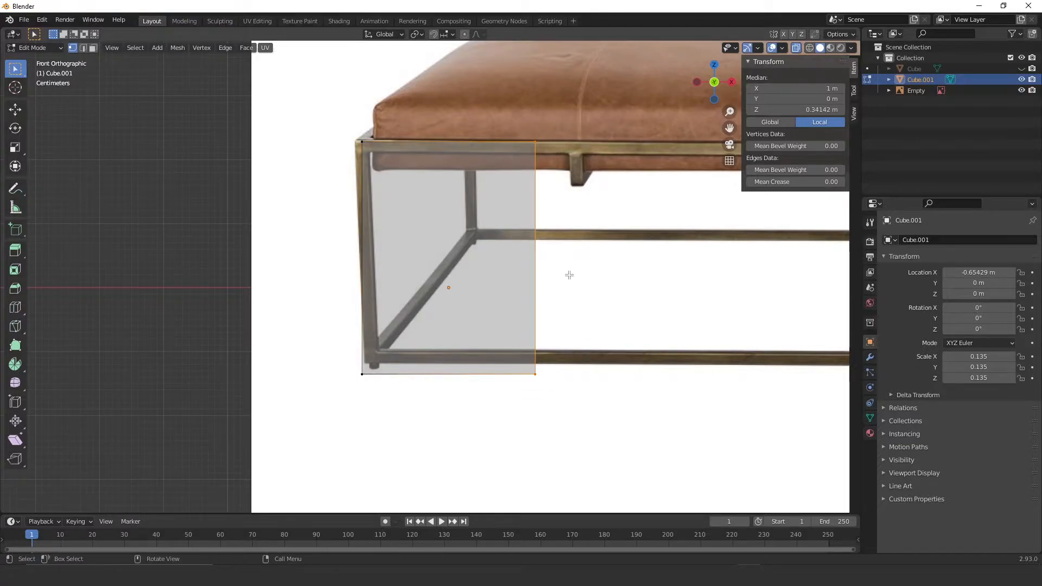
{"action": "key", "text": "g"}
{"action": "key", "text": "x"}
{"action": "left_click", "coordinate": [406, 272]}
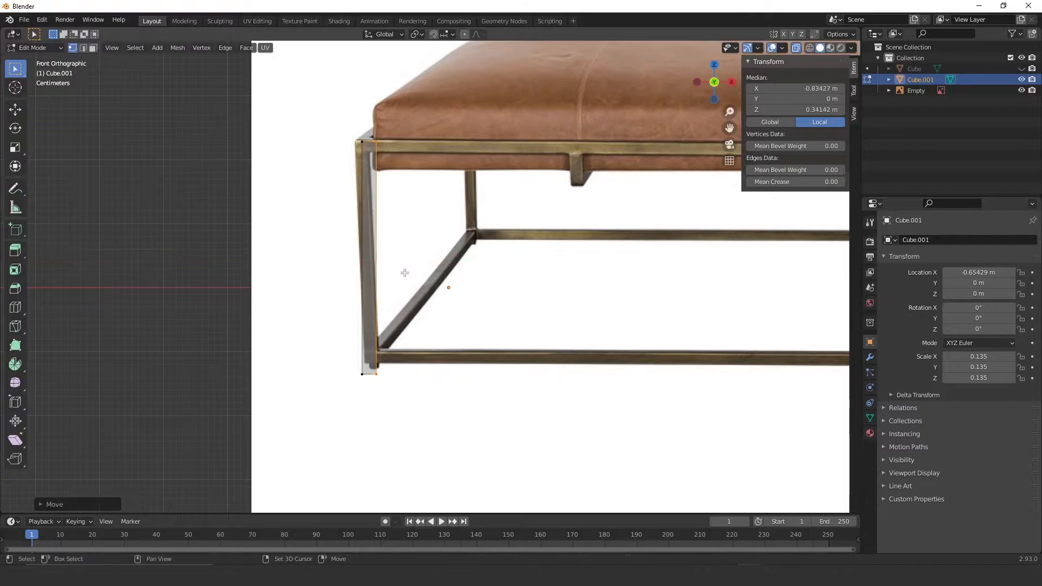
Step: Lower the leg's top vertices along Z to the underside of the upper rail
{"action": "left_click_drag", "start_coordinate": [349, 126], "coordinate": [402, 165]}
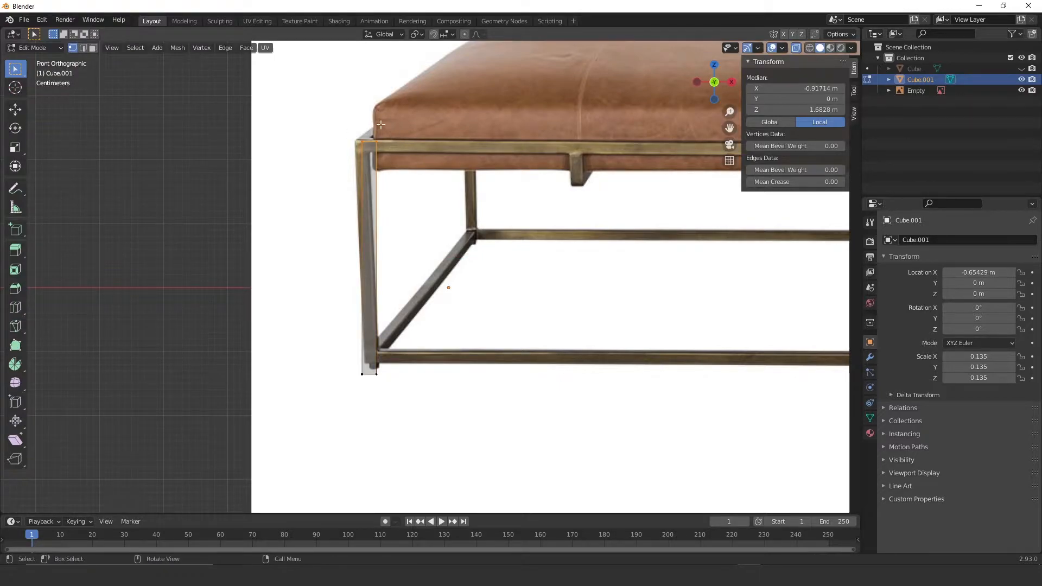
{"action": "key", "text": "g"}
{"action": "key", "text": "x"}
{"action": "key", "text": "z"}
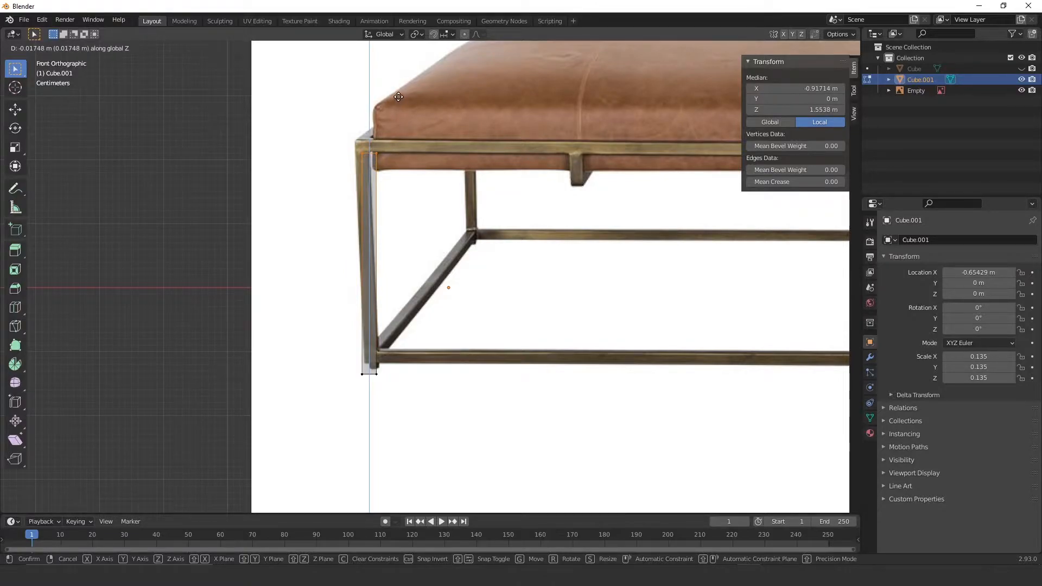
{"action": "left_click", "coordinate": [400, 92]}
Step: Raise the leg's bottom vertices along Z to the upper edge of the lower rail, about -0.749 m local
{"action": "left_click_drag", "start_coordinate": [344, 337], "coordinate": [402, 403]}
{"action": "key", "text": "g"}
{"action": "key", "text": "z"}
{"action": "left_click", "coordinate": [384, 309]}
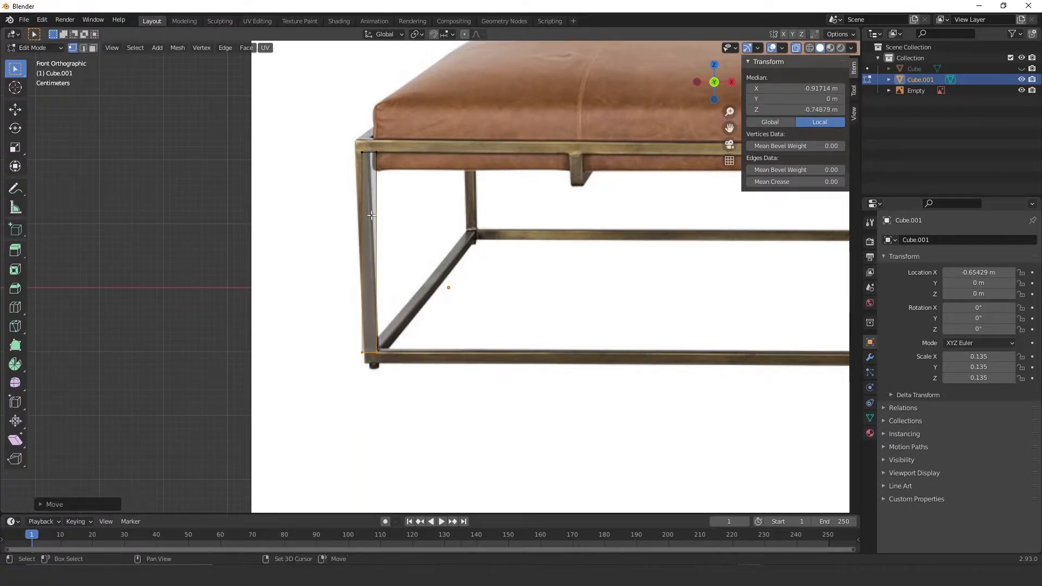
Step: Extrude the leg's bottom end down along Z by about 0.02 m to cover the lower rail's thickness
{"action": "key", "text": "g"}
{"action": "key", "text": "z"}
{"action": "key", "text": "x"}
{"action": "key", "text": "z"}
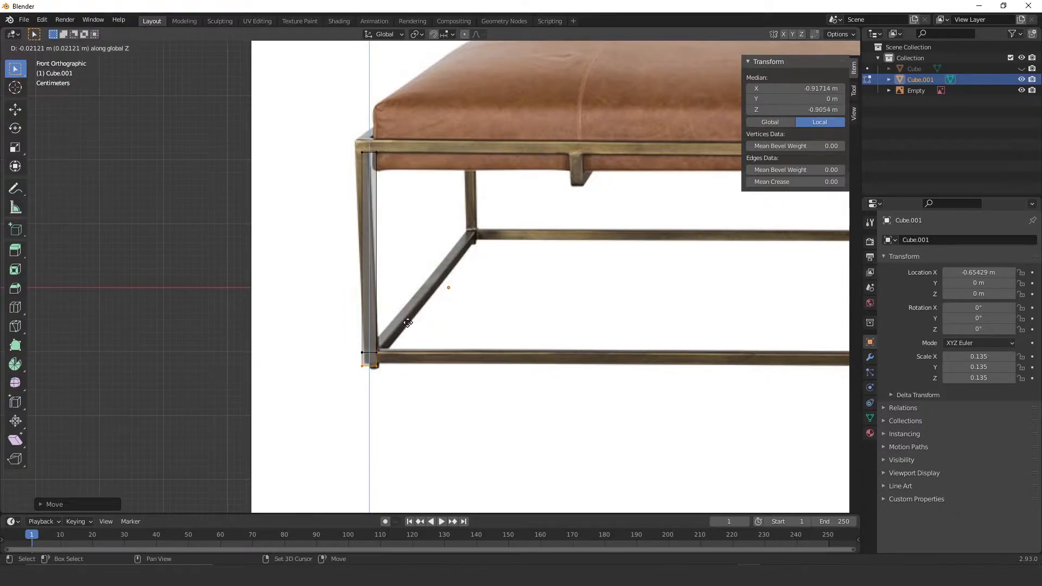
{"action": "left_click", "coordinate": [410, 321]}
Step: Extrude the leg's top end up along Z by about 0.02 m to cover the upper rail's thickness
{"action": "left_click", "coordinate": [386, 148]}
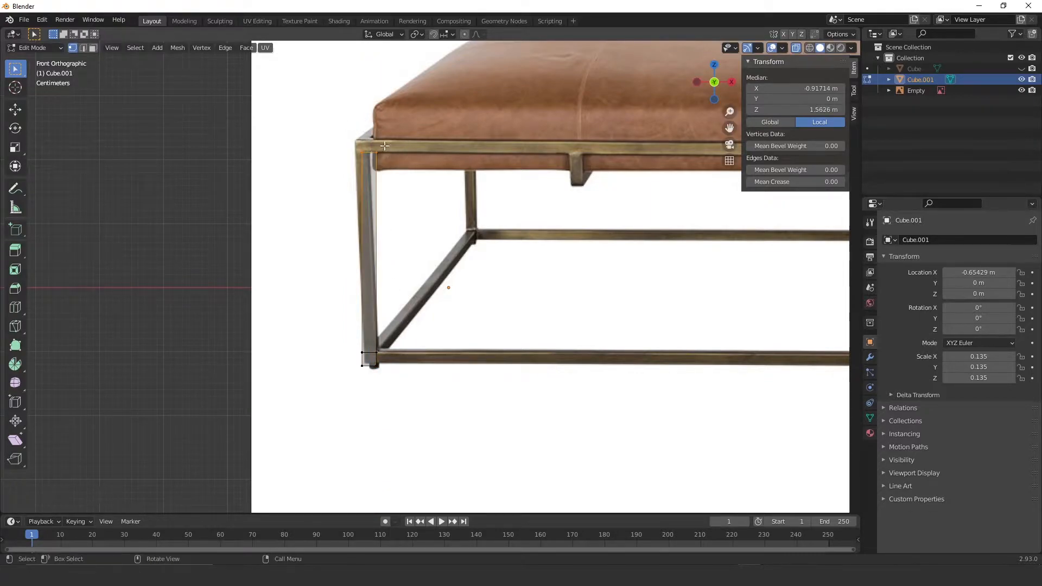
{"action": "key", "text": "g"}
{"action": "key", "text": "z"}
{"action": "key", "text": "x"}
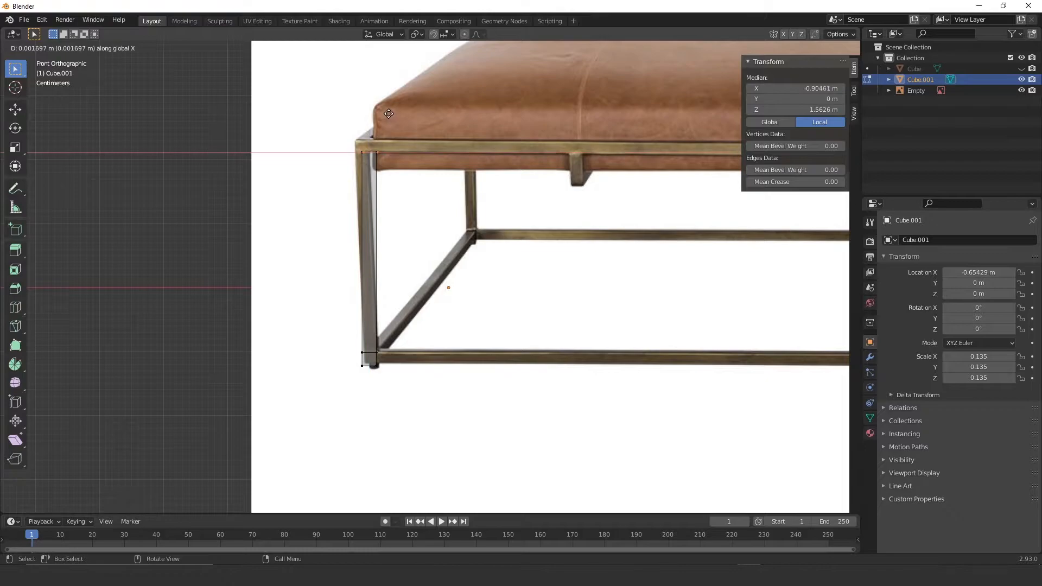
{"action": "key", "text": "z"}
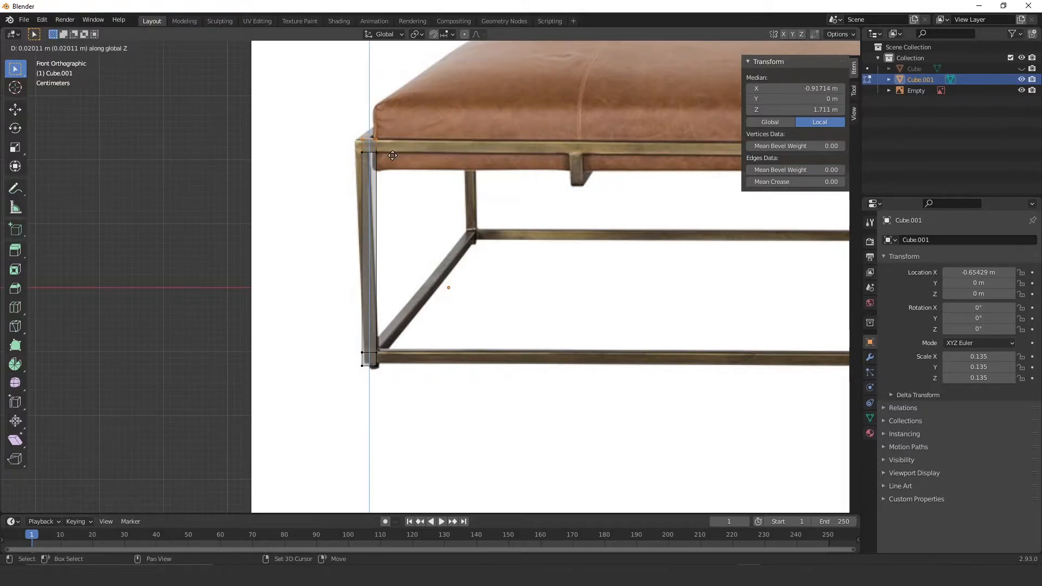
{"action": "left_click", "coordinate": [394, 161]}
Step: Shift the entire leg mesh along X to about -1.005 m local, aligning it with the frame's outer edge
{"action": "left_click_drag", "start_coordinate": [327, 126], "coordinate": [424, 364]}
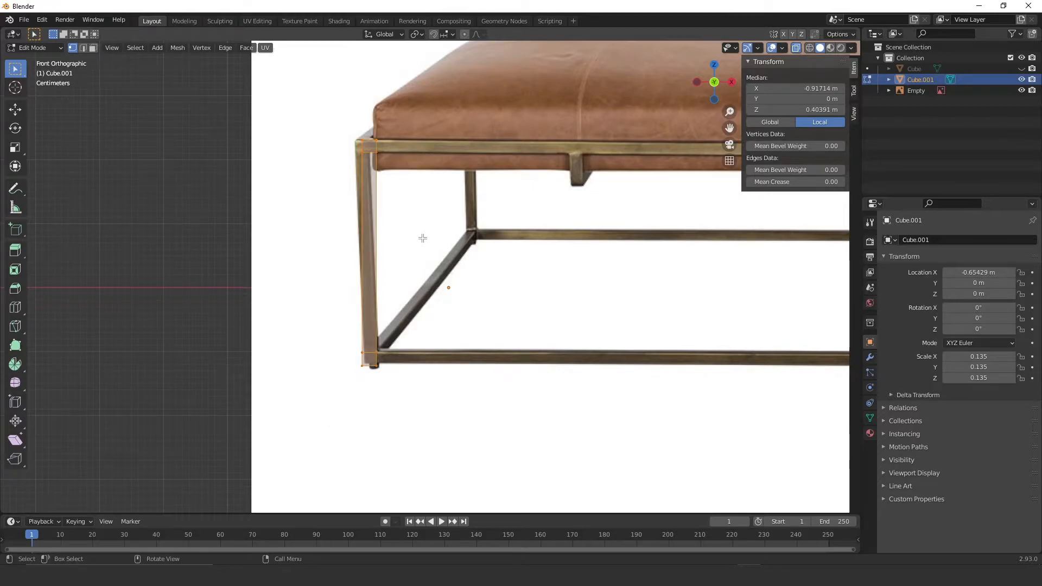
{"action": "key", "text": "g"}
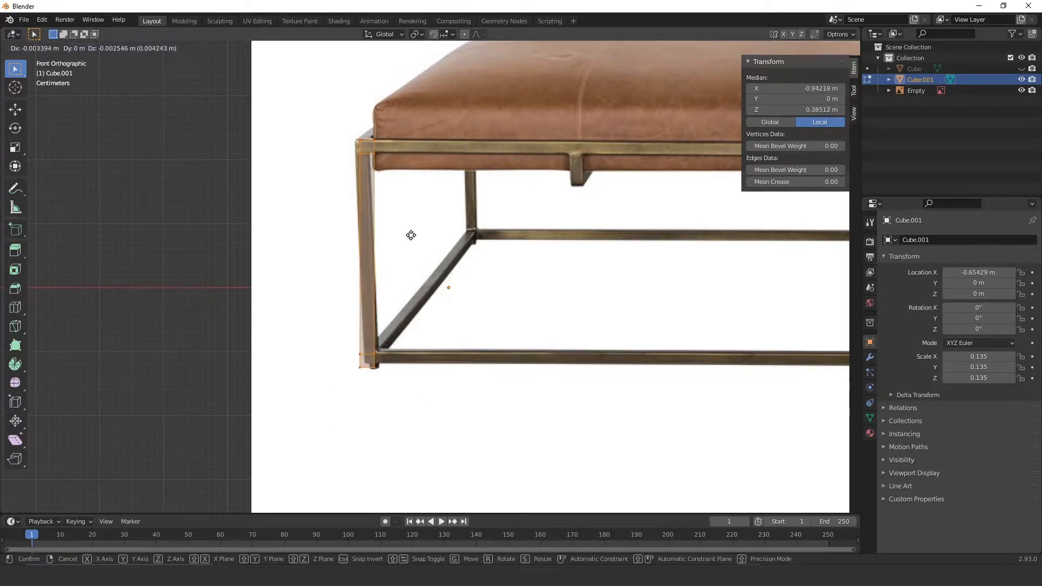
{"action": "key", "text": "x"}
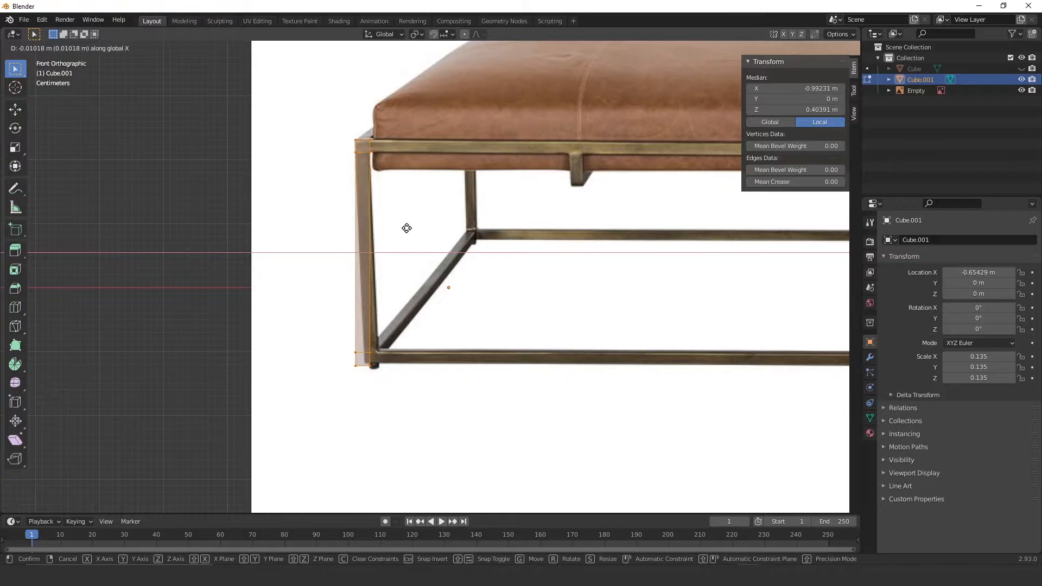
{"action": "left_click", "coordinate": [409, 228]}
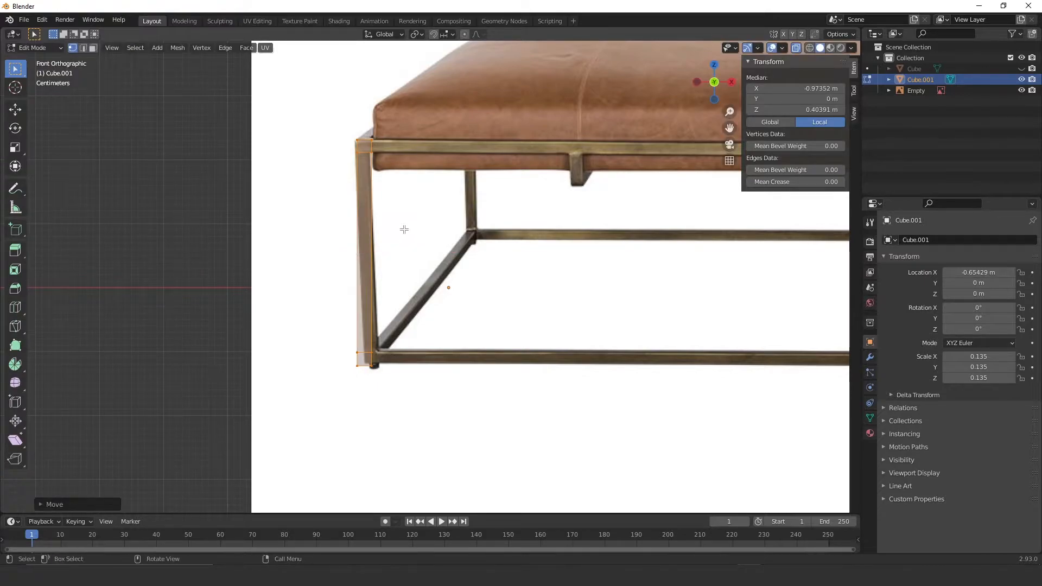
{"action": "key", "text": "g"}
{"action": "key", "text": "x"}
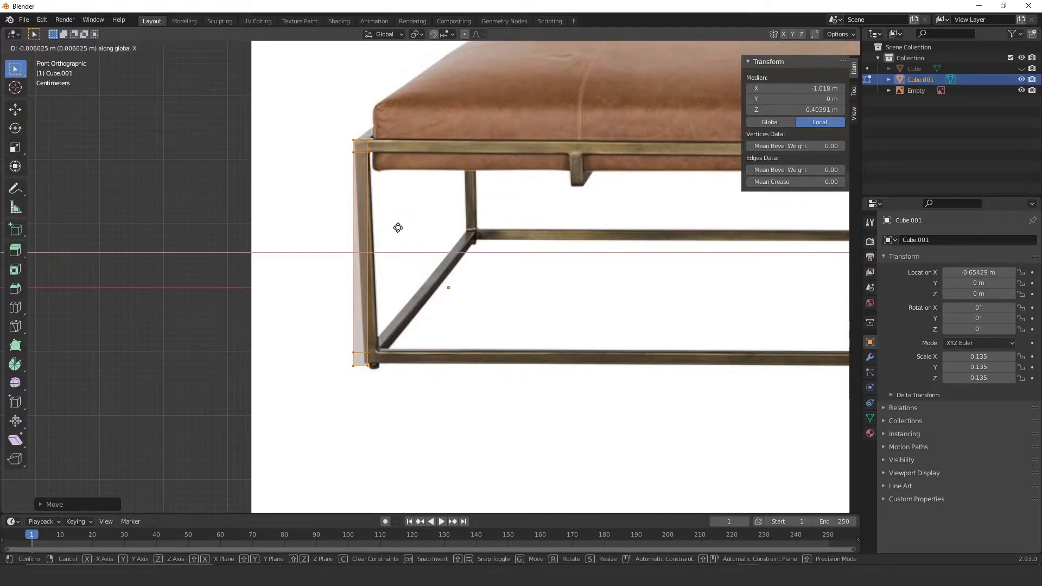
{"action": "left_click", "coordinate": [410, 225]}
Step: Move the leg's back vertices along Y to about -0.831 m local, making the leg a thin square post
{"action": "scroll", "coordinate": [434, 253], "scroll_direction": "down", "scroll_amount": 1}
{"action": "middle_click_drag", "start_coordinate": [435, 253], "coordinate": [431, 259], "text": "ctrl"}
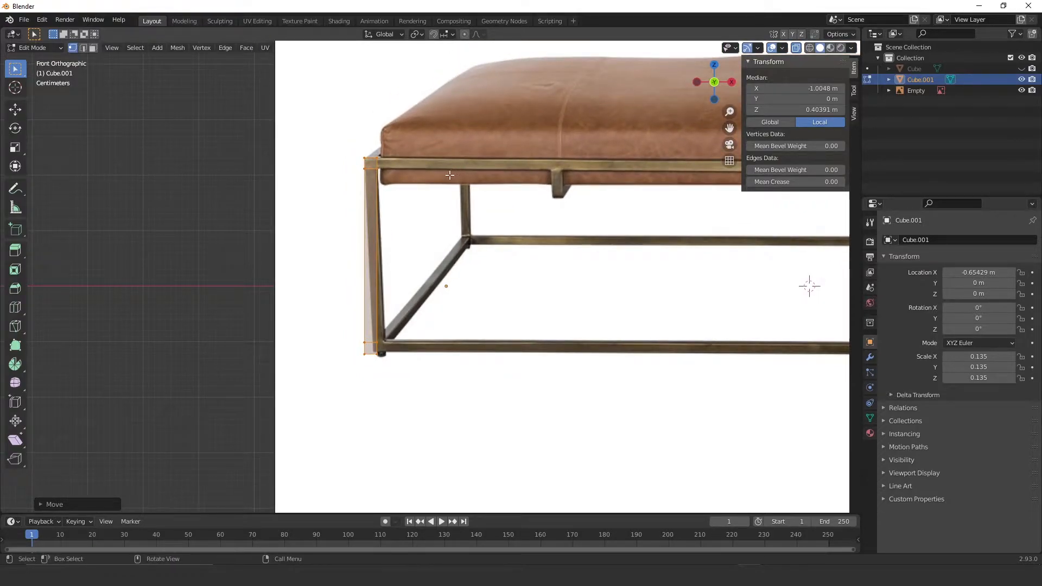
{"action": "middle_click_drag", "start_coordinate": [439, 194], "coordinate": [462, 178]}
{"action": "key", "text": "b"}
{"action": "left_click_drag", "start_coordinate": [462, 178], "coordinate": [511, 363]}
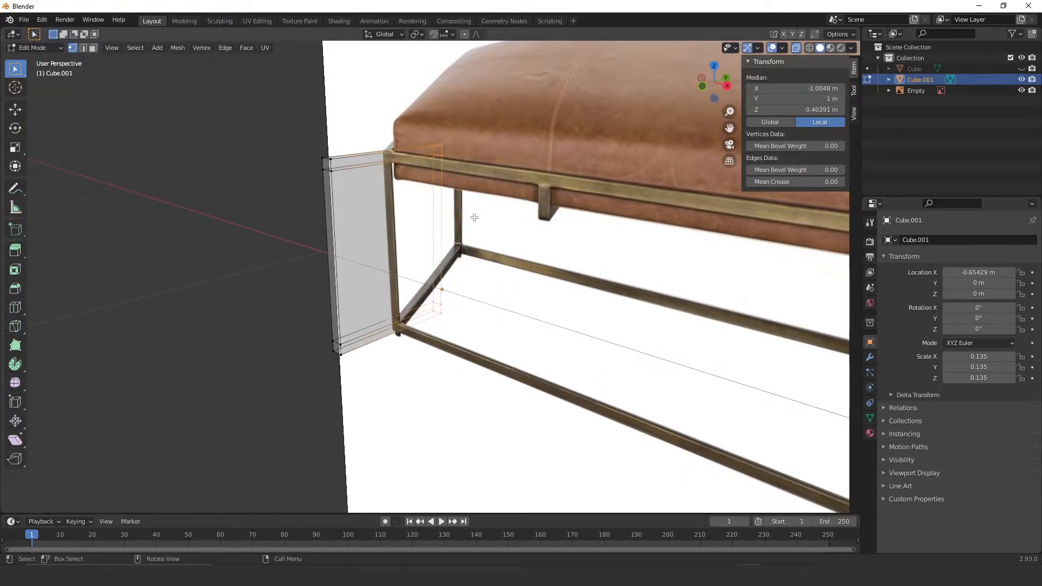
{"action": "key", "text": "g"}
{"action": "key", "text": "x"}
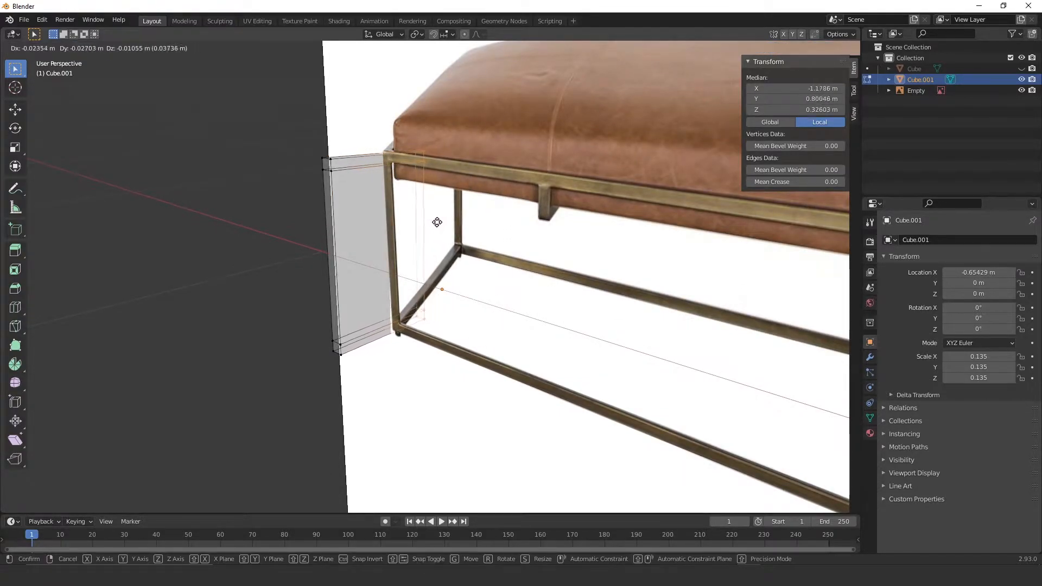
{"action": "key", "text": "y"}
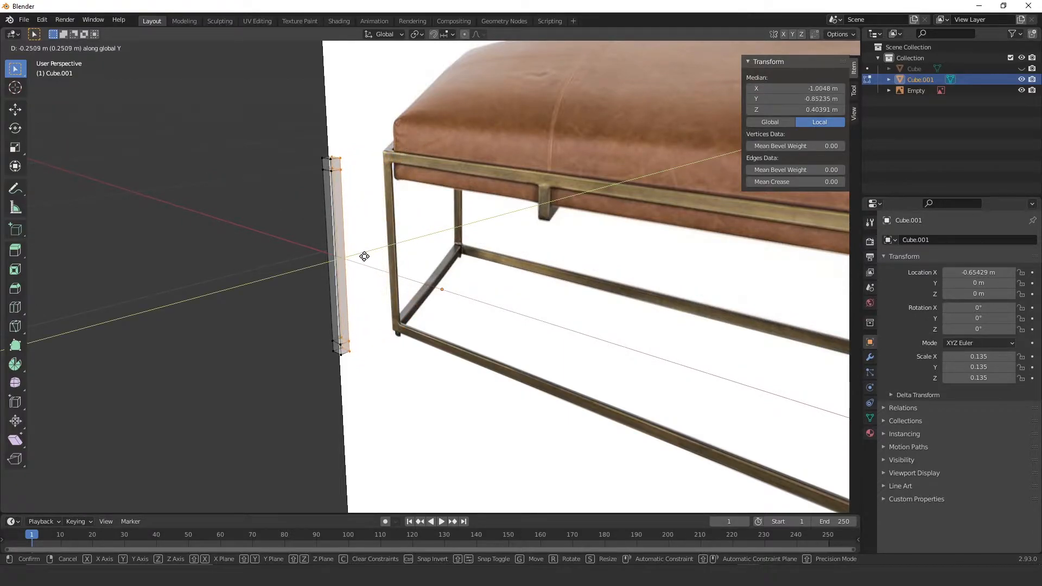
{"action": "left_click", "coordinate": [375, 251]}
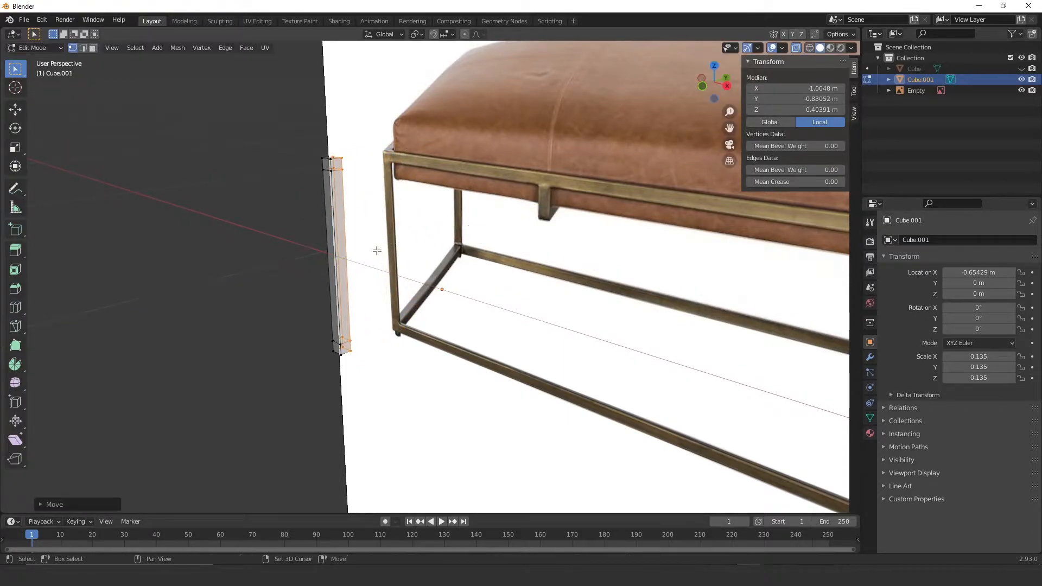
Step: Turn X-ray off and extrude the leg's inner faces at both rail heights along the front rails to about 2.36 m local X
{"action": "mouse_move", "coordinate": [391, 246]}
{"action": "middle_mouse_down"}
{"action": "mouse_move", "coordinate": [339, 267]}
{"action": "mouse_move", "coordinate": [385, 255]}
{"action": "mouse_move", "coordinate": [381, 241]}
{"action": "middle_mouse_up"}
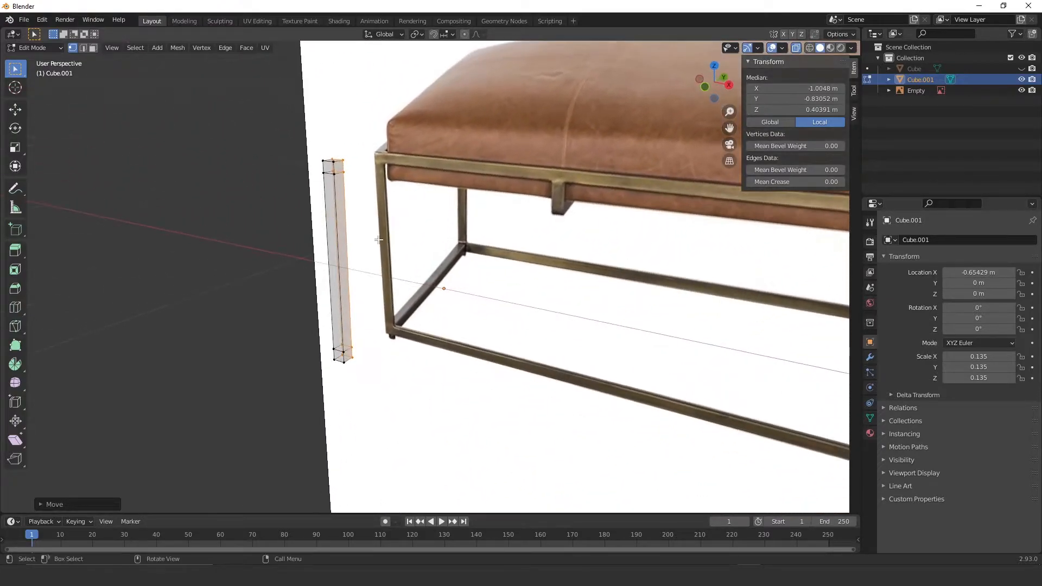
{"action": "left_click", "coordinate": [93, 50]}
{"action": "left_click", "coordinate": [796, 47]}
{"action": "left_click", "coordinate": [338, 172]}
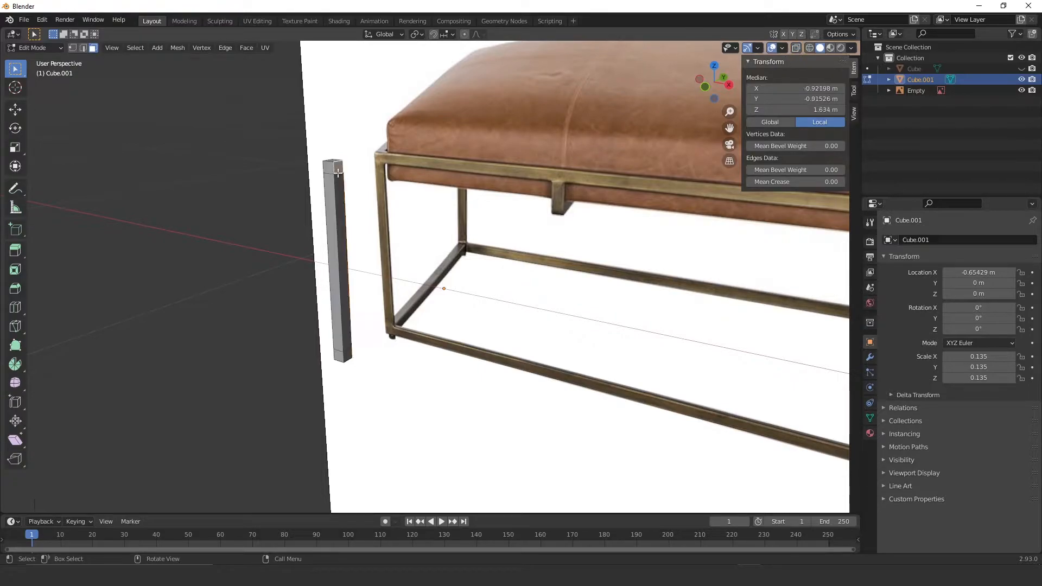
{"action": "left_click", "coordinate": [343, 356], "text": "shift"}
{"action": "key", "text": "KP_1"}
{"action": "scroll", "coordinate": [248, 202], "scroll_direction": "down", "scroll_amount": 2}
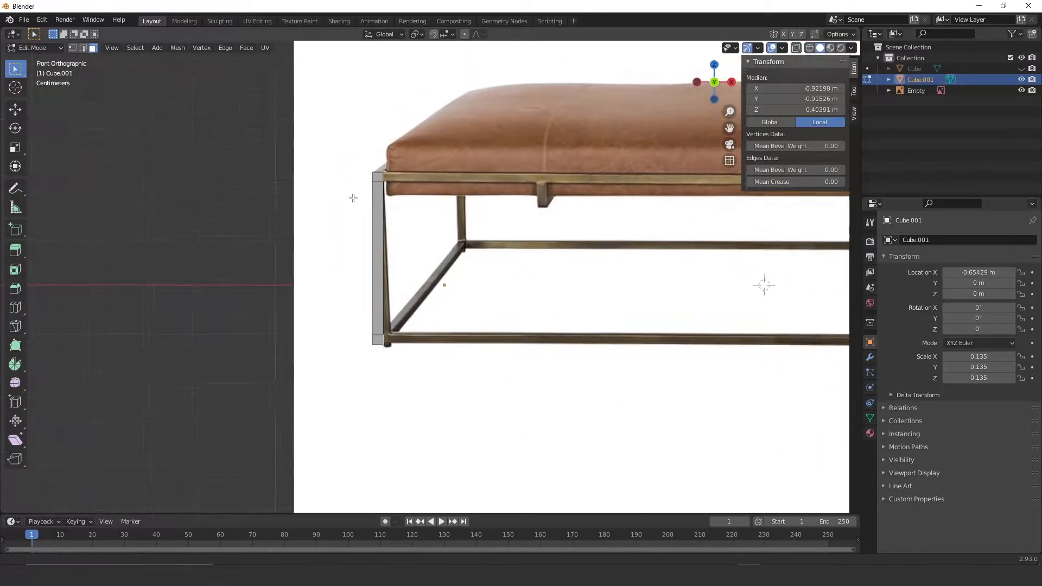
{"action": "middle_click_drag", "start_coordinate": [452, 197], "coordinate": [313, 216], "text": "shift"}
{"action": "key", "text": "e"}
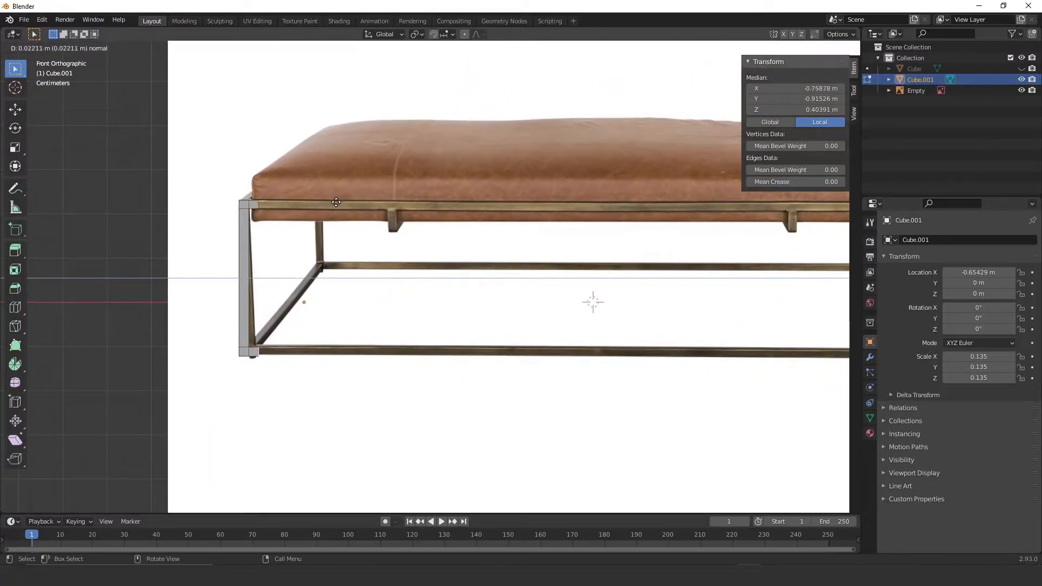
{"action": "left_click", "coordinate": [523, 205]}
Step: Move the front rails' extruded end faces along X to the bench's centre, at about 4.85 m local X
{"action": "middle_click_drag", "start_coordinate": [547, 200], "coordinate": [415, 260], "text": "shift"}
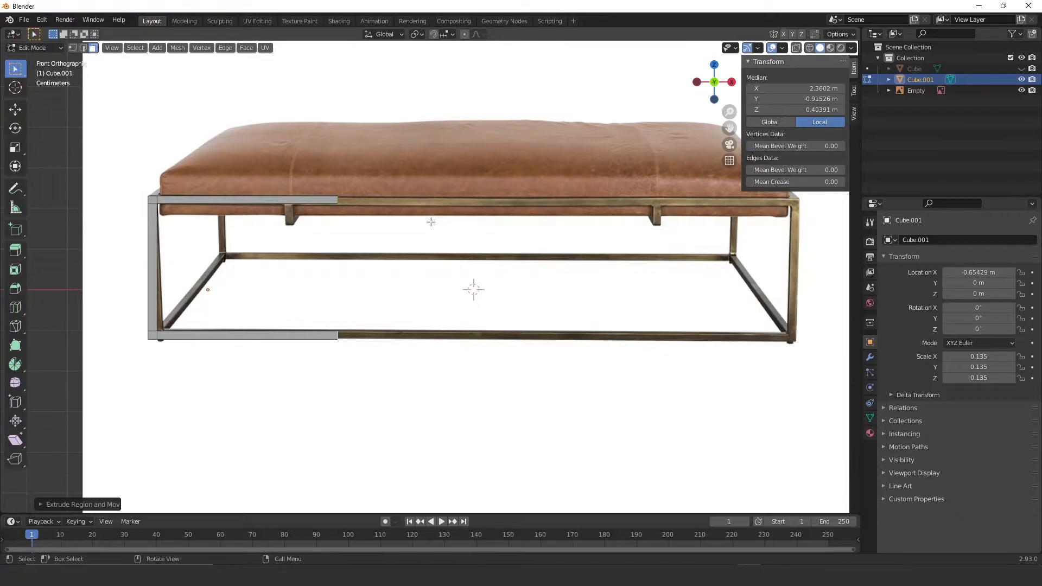
{"action": "key", "text": "g"}
{"action": "key", "text": "x"}
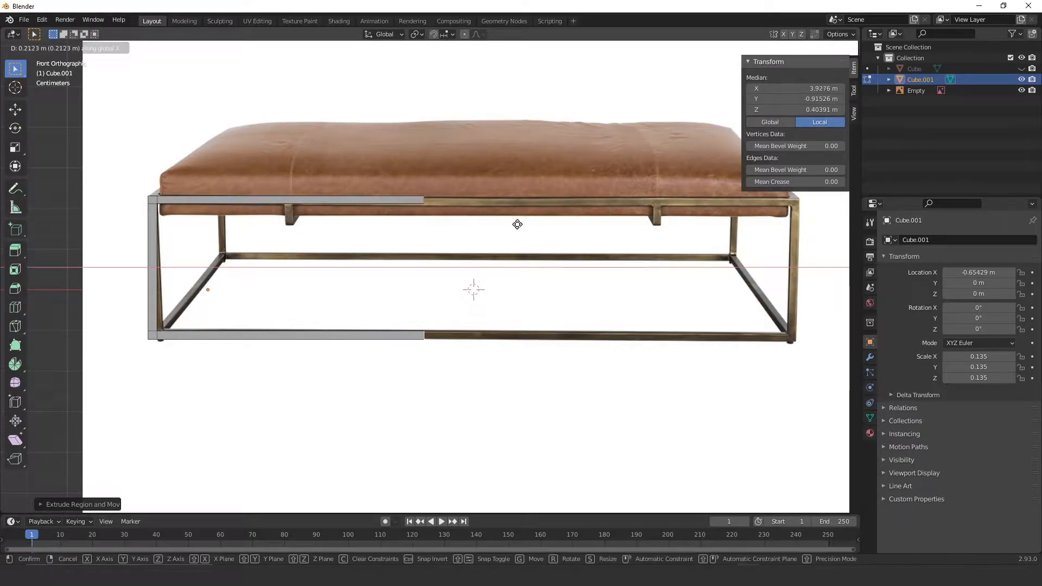
{"action": "left_click", "coordinate": [567, 232]}
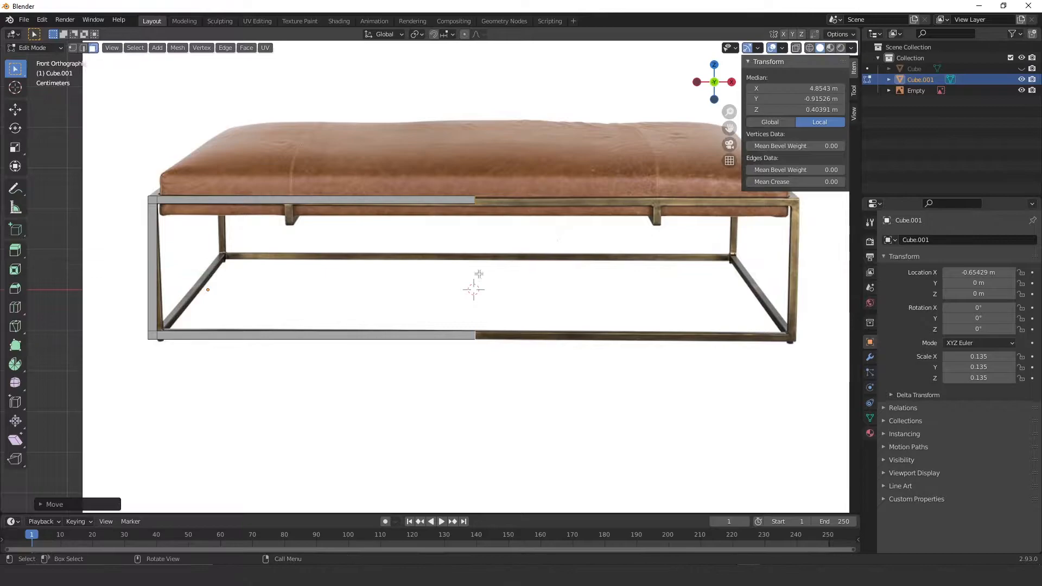
Step: Add two loop cuts across the upper front rail at about 1.56 m and 1.38 m local X, matching the support bracket's sides
{"action": "middle_click_drag", "start_coordinate": [354, 255], "coordinate": [458, 259], "text": "shift"}
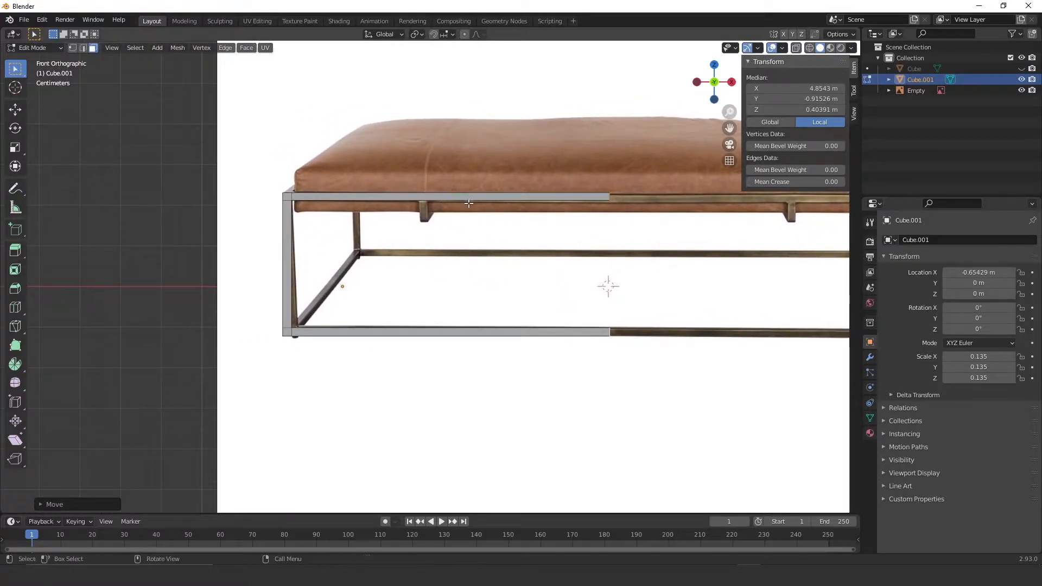
{"action": "key", "text": "ctrl+r"}
{"action": "left_click", "coordinate": [439, 191]}
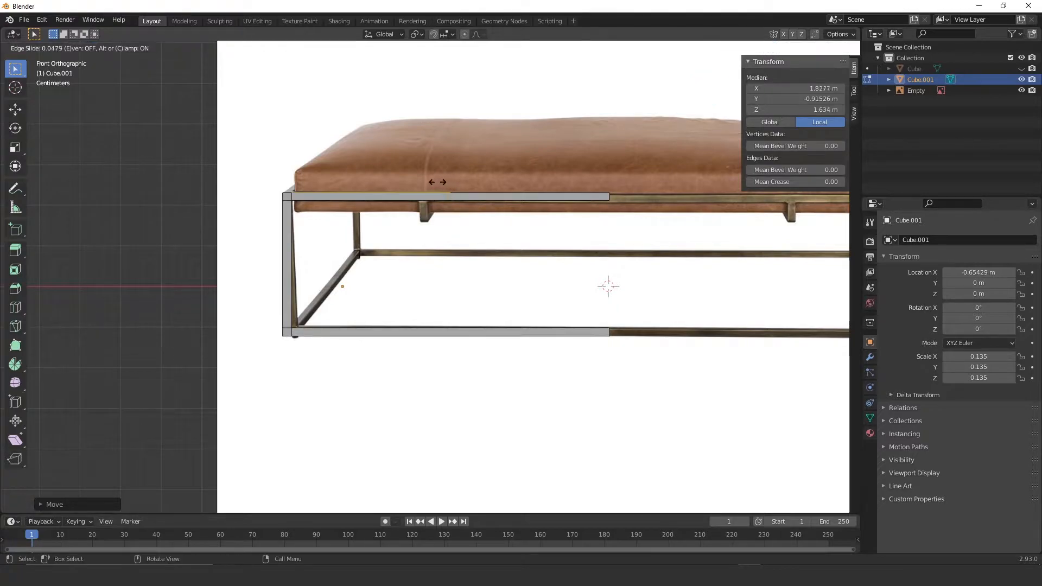
{"action": "left_click", "coordinate": [432, 184]}
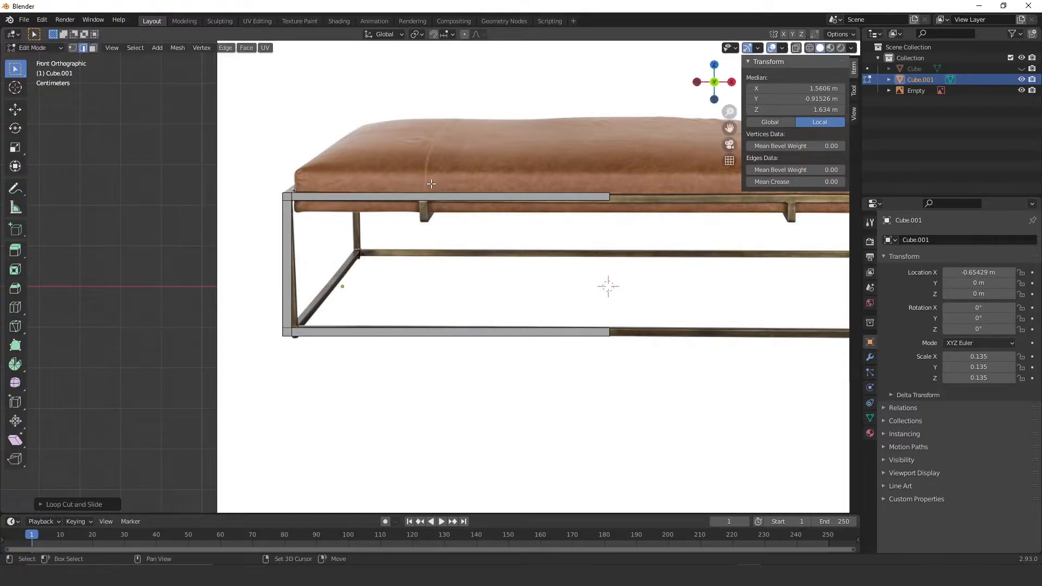
{"action": "scroll", "coordinate": [434, 187], "scroll_direction": "up", "scroll_amount": 5}
{"action": "scroll", "coordinate": [453, 108], "scroll_direction": "up", "scroll_amount": 5}
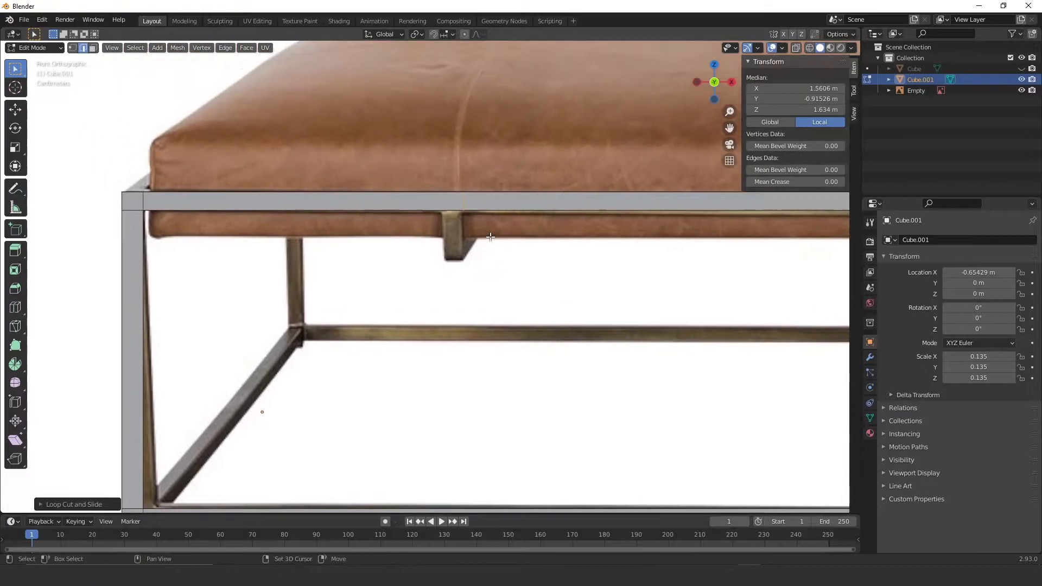
{"action": "key", "text": "ctrl+r"}
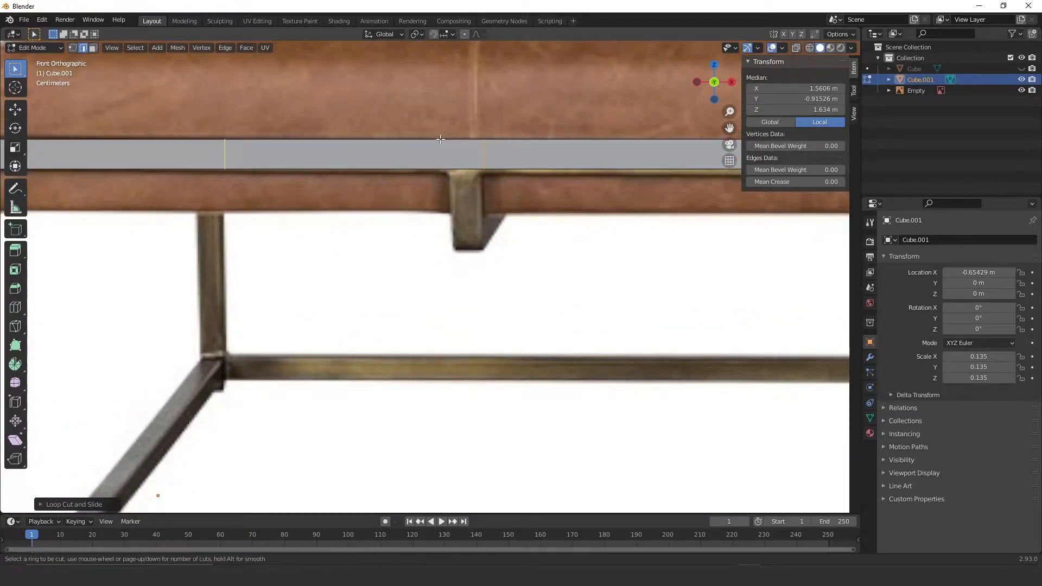
{"action": "left_click", "coordinate": [413, 124]}
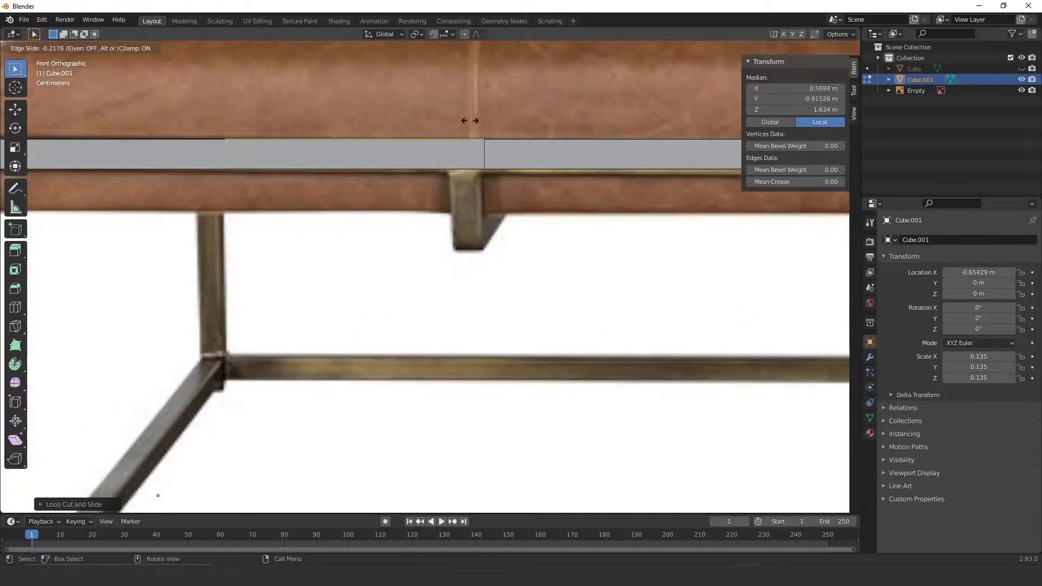
{"action": "left_click", "coordinate": [629, 130]}
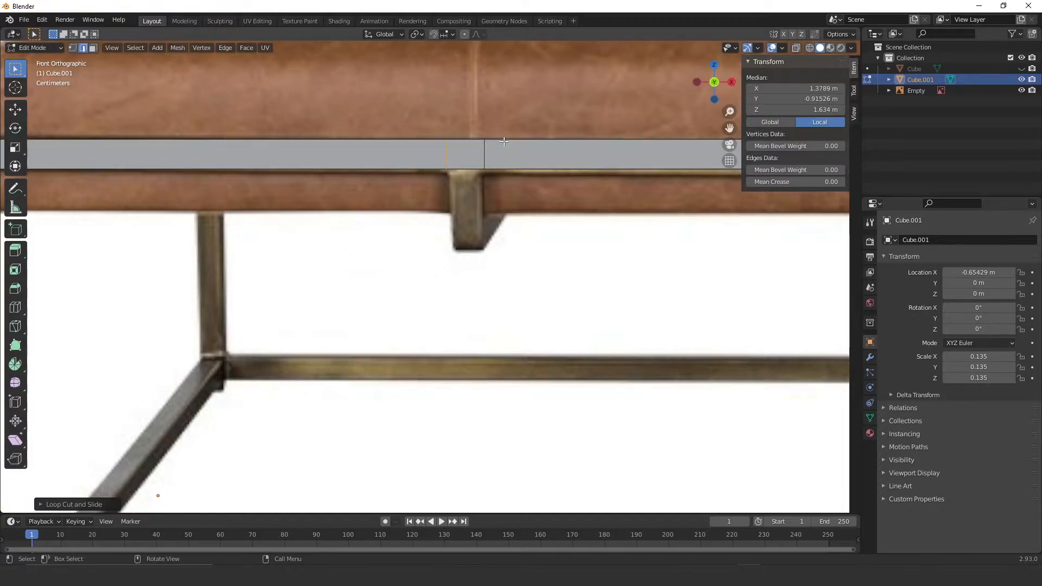
Step: Extrude the upper rail's underside face between the cuts downward twice, to about 1.27 m and 1.16 m local Z, forming the bracket
{"action": "left_click", "coordinate": [93, 48]}
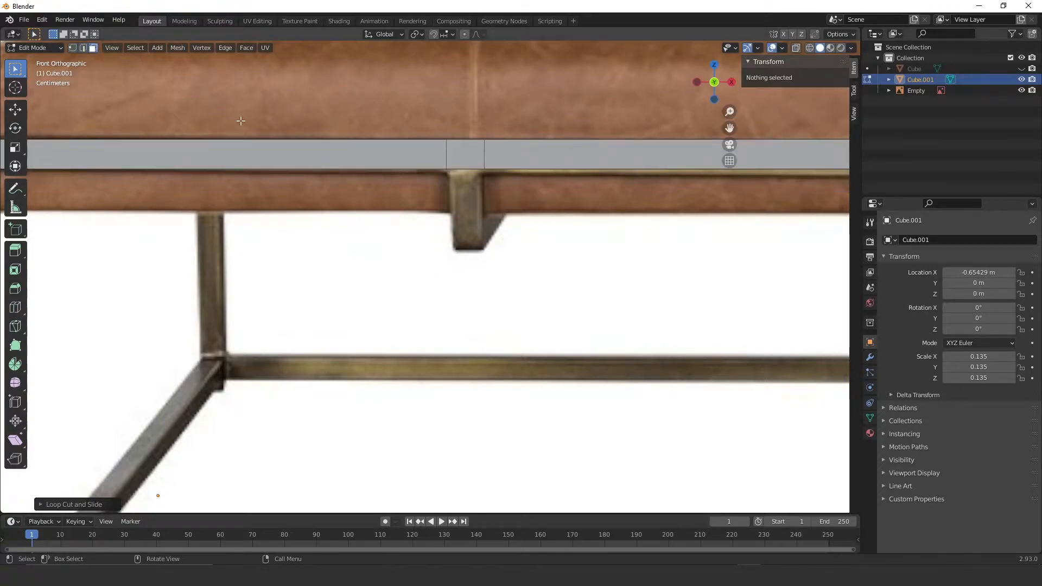
{"action": "scroll", "coordinate": [481, 175], "scroll_direction": "down", "scroll_amount": 1}
{"action": "scroll", "coordinate": [481, 175], "scroll_direction": "down", "scroll_amount": 3}
{"action": "middle_click_drag", "start_coordinate": [481, 175], "coordinate": [444, 122]}
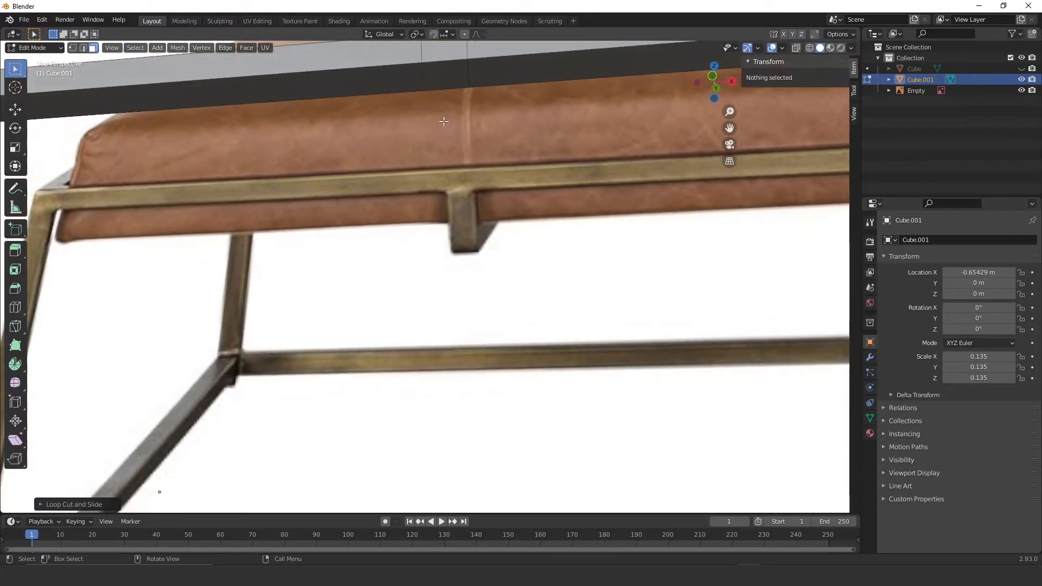
{"action": "left_click", "coordinate": [453, 79]}
{"action": "key", "text": "KP_1"}
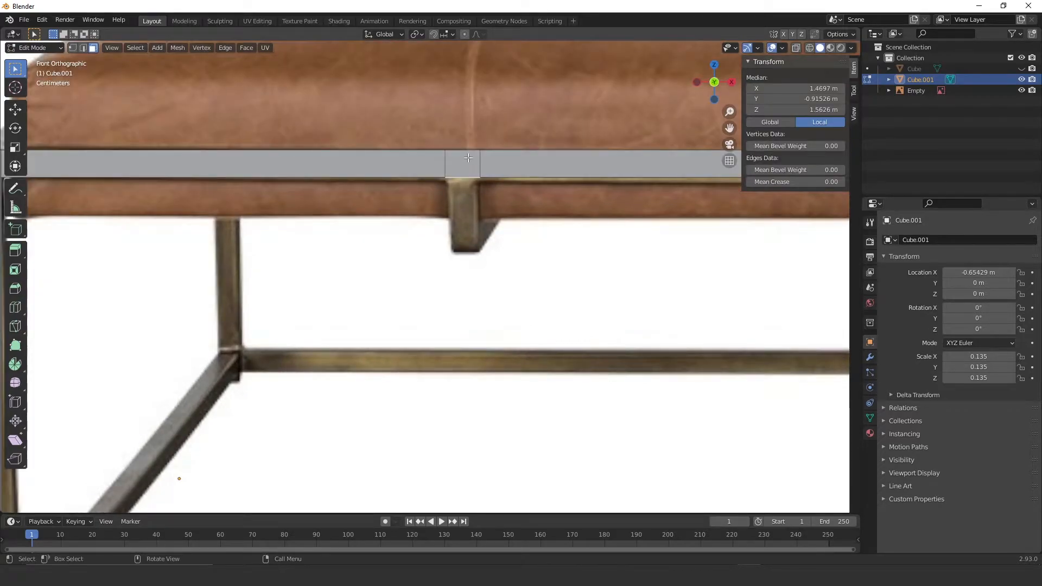
{"action": "key", "text": "e"}
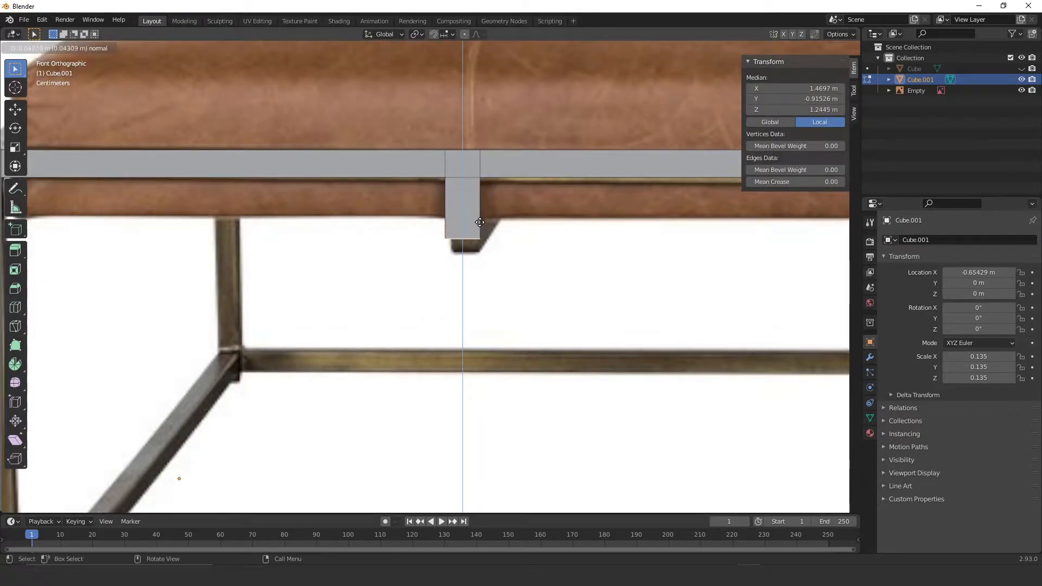
{"action": "left_click", "coordinate": [483, 217]}
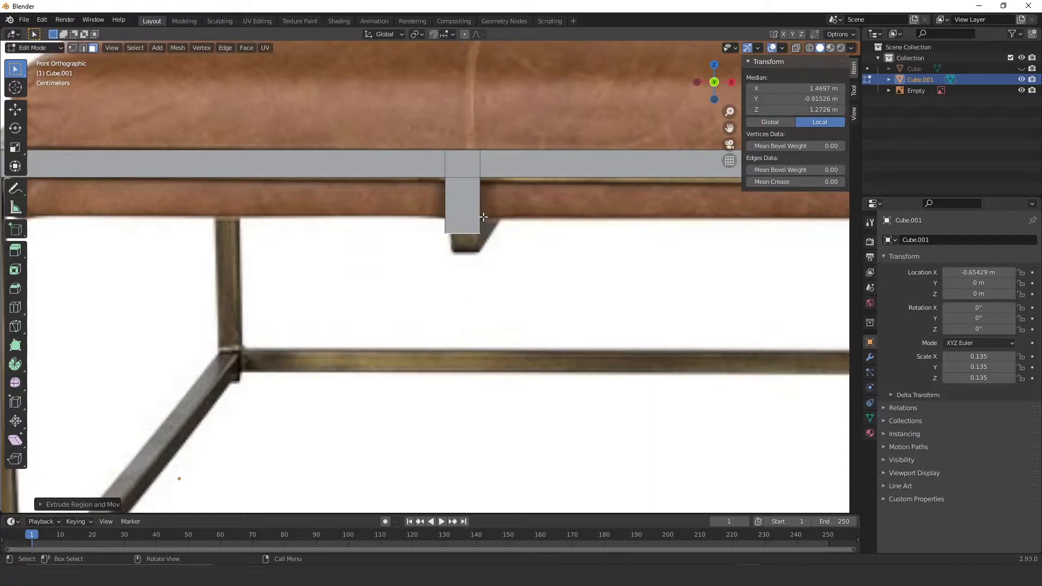
{"action": "key", "text": "e"}
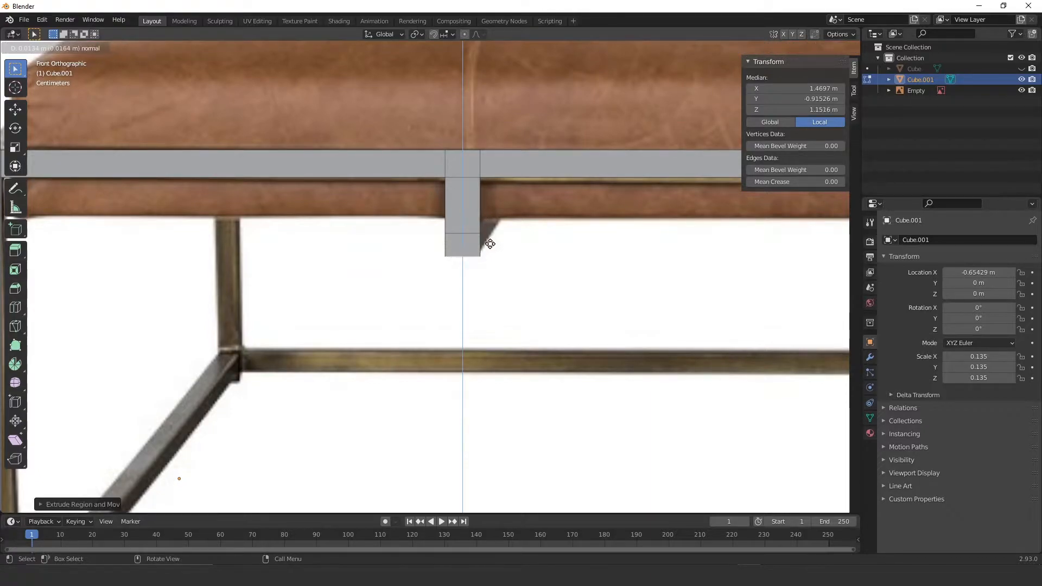
{"action": "left_click", "coordinate": [492, 243]}
Step: Return to Object Mode, unhide the bench-sized reference cube and select only the frame
{"action": "scroll", "coordinate": [496, 186], "scroll_direction": "down", "scroll_amount": 7}
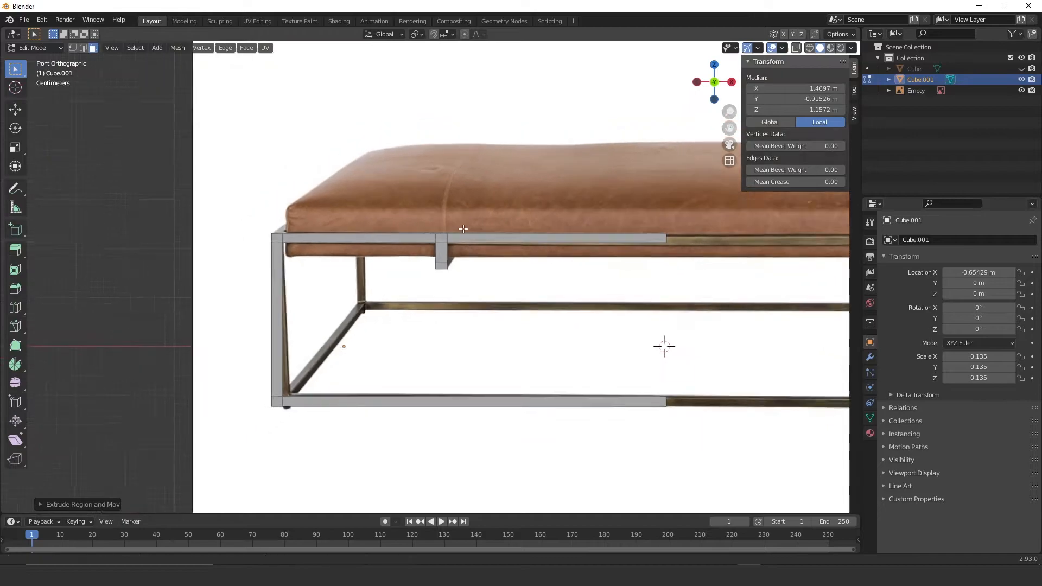
{"action": "scroll", "coordinate": [531, 222], "scroll_direction": "down", "scroll_amount": 2}
{"action": "middle_click_drag", "start_coordinate": [531, 222], "coordinate": [487, 281]}
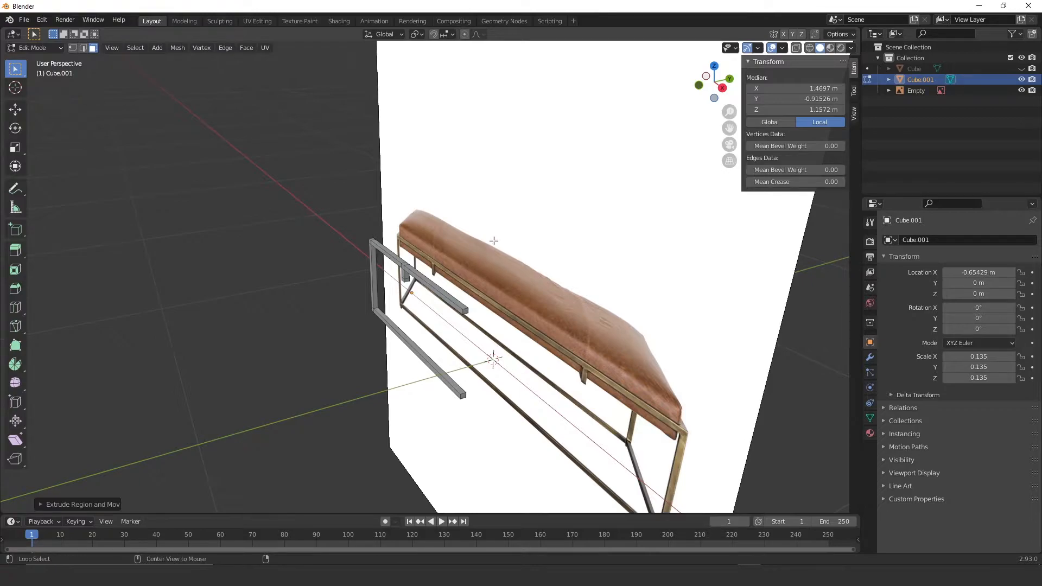
{"action": "middle_click_drag", "start_coordinate": [494, 244], "coordinate": [438, 222]}
{"action": "key", "text": "Tab"}
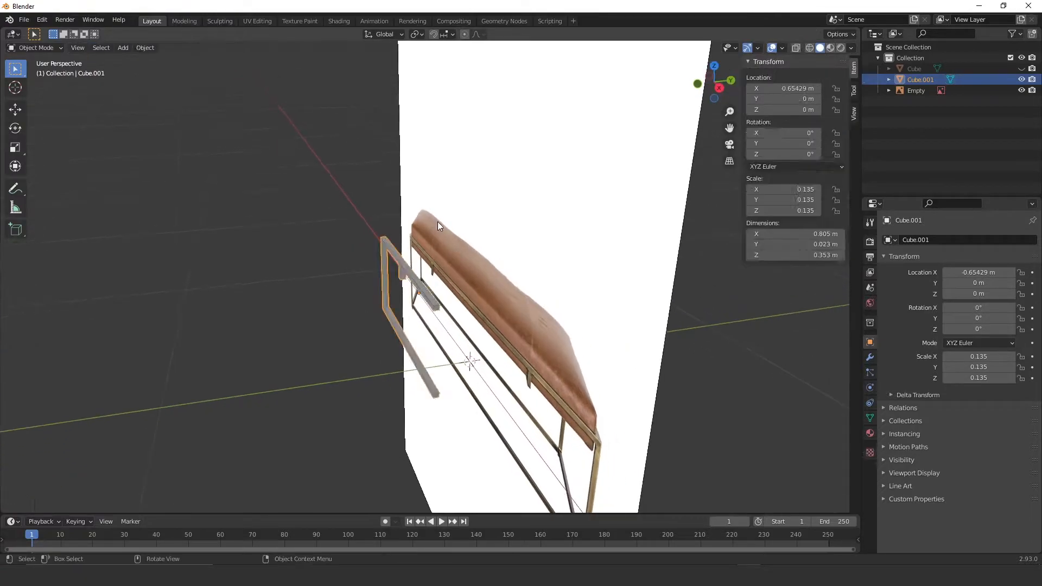
{"action": "key", "text": "alt+h"}
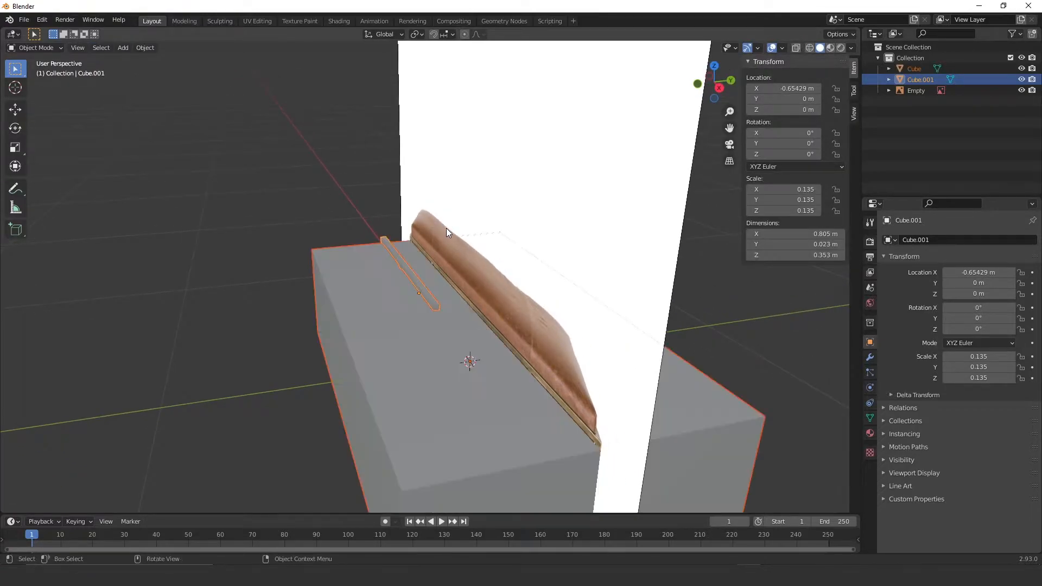
{"action": "left_click", "coordinate": [396, 251]}
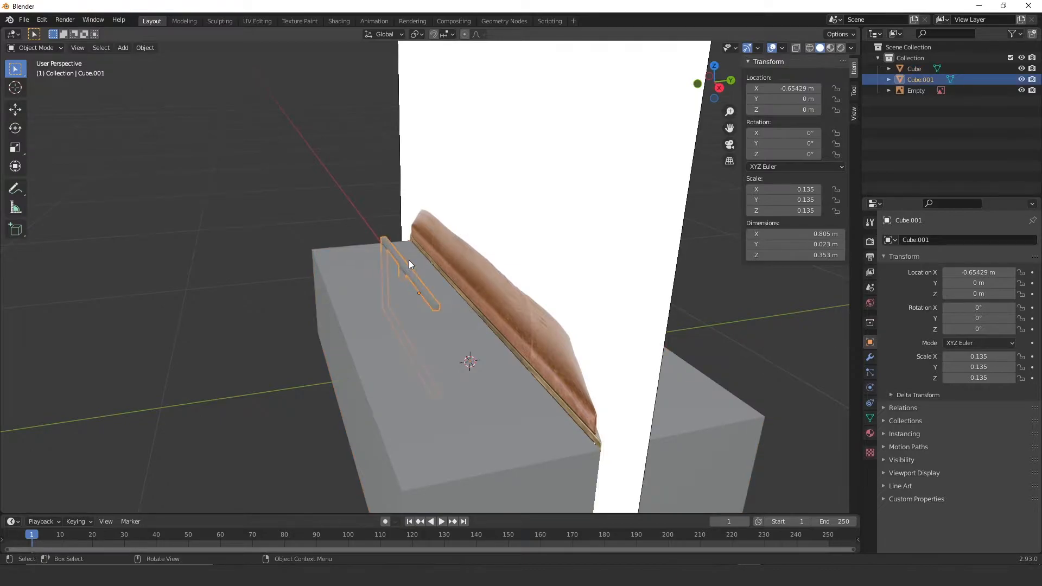
Step: Move the frame along Y to about -0.307 m, flush with the reference cube's front edge
{"action": "key", "text": "KP_7"}
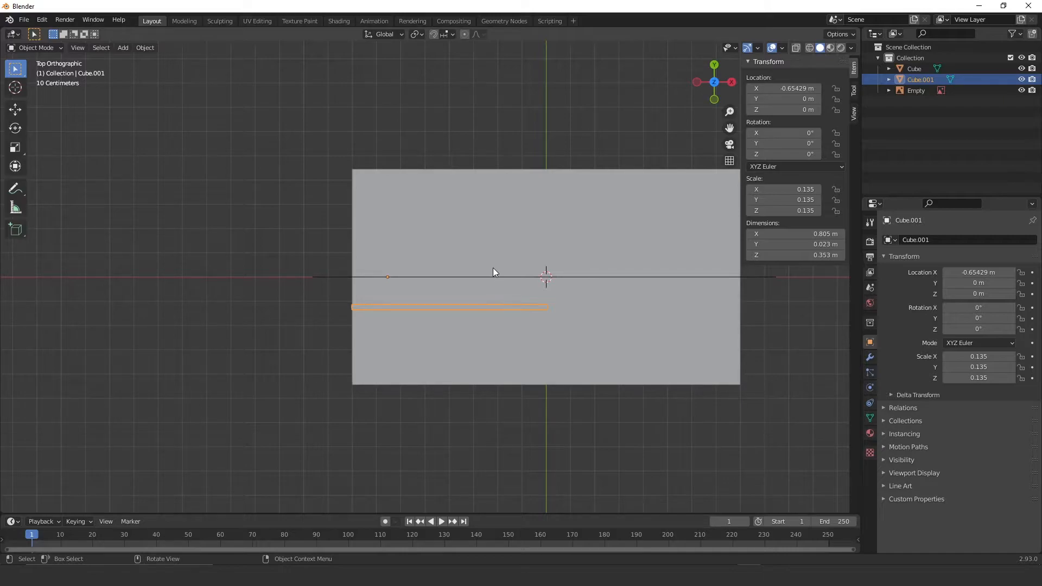
{"action": "key", "text": "g"}
{"action": "key", "text": "x"}
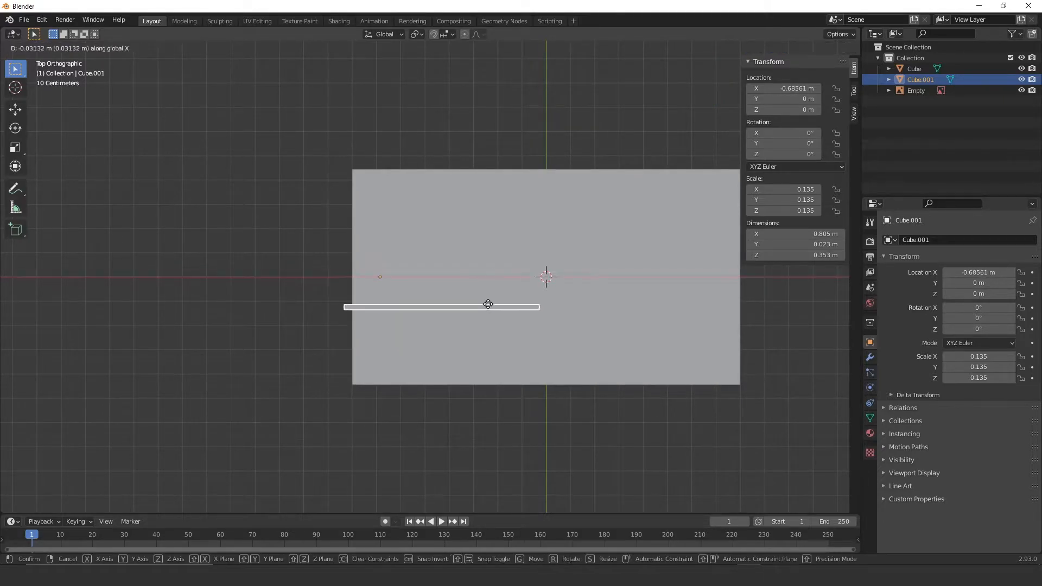
{"action": "key", "text": "y"}
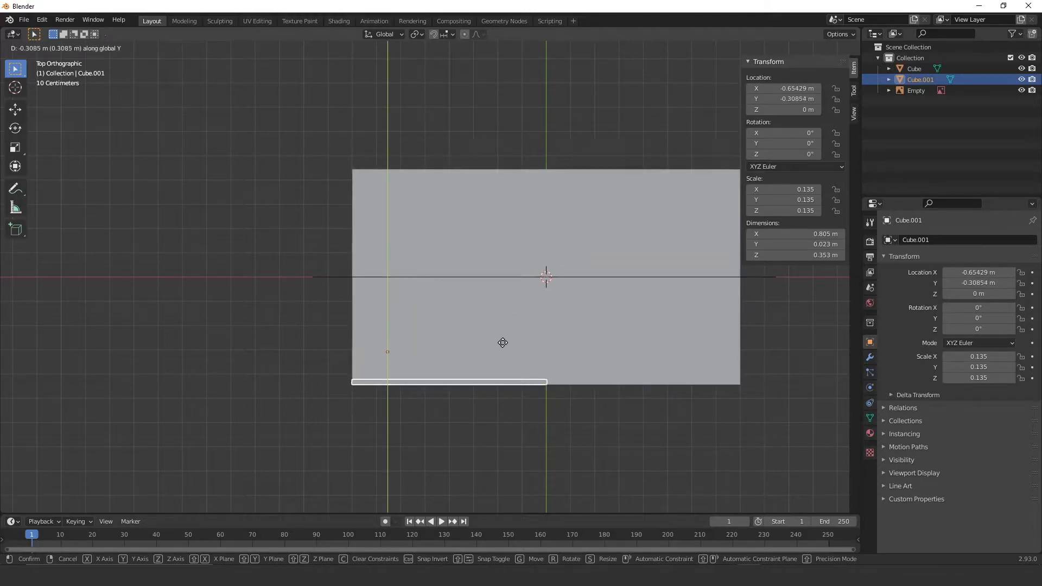
{"action": "left_click", "coordinate": [505, 343]}
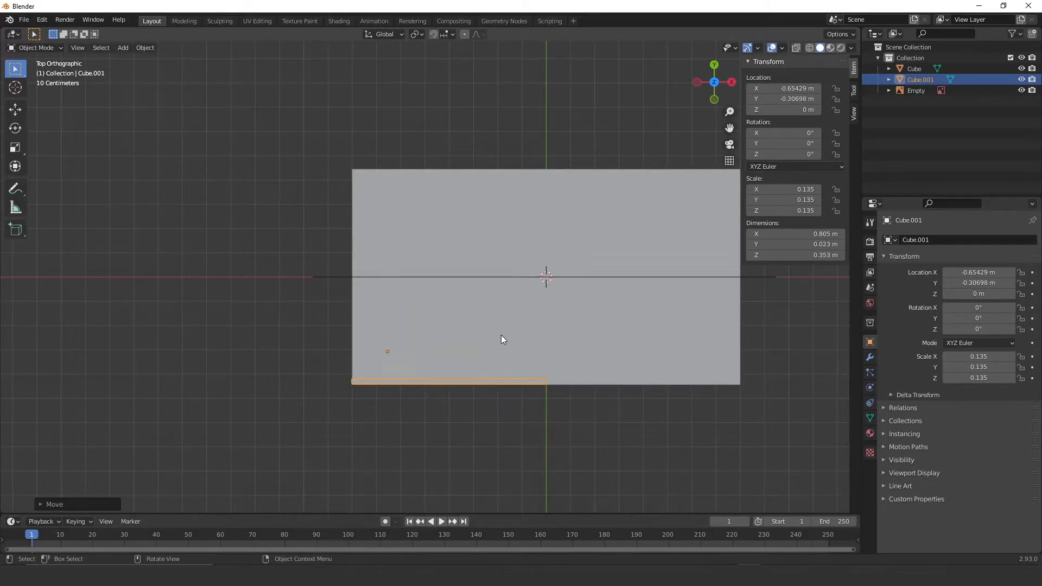
Step: Raise the reference cube along Z to about 0.079 m so its base meets the bottom of the frame
{"action": "scroll", "coordinate": [490, 348], "scroll_direction": "down", "scroll_amount": 2}
{"action": "middle_click_drag", "start_coordinate": [490, 348], "coordinate": [479, 221]}
{"action": "scroll", "coordinate": [398, 266], "scroll_direction": "up", "scroll_amount": 3}
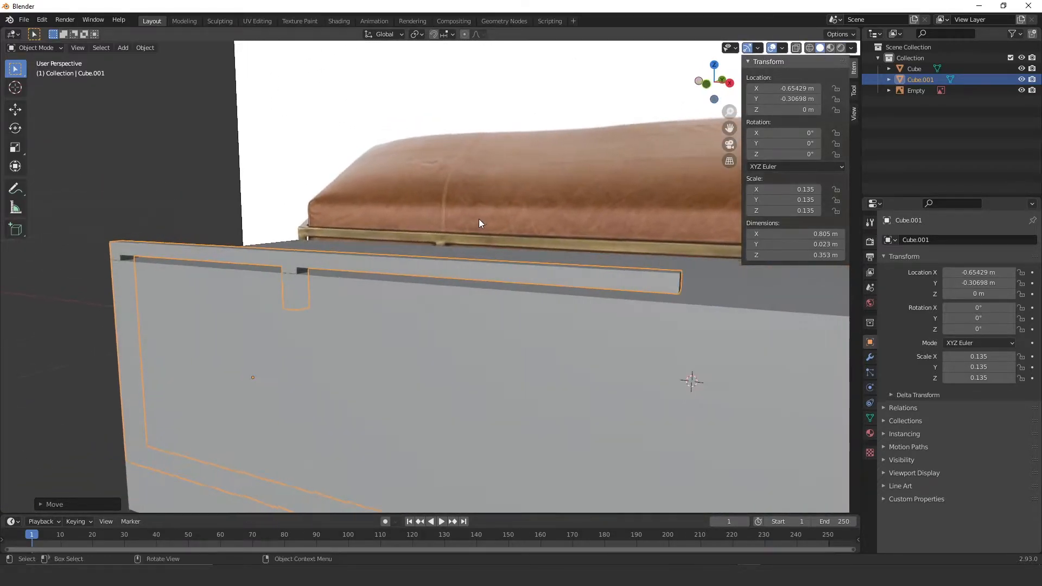
{"action": "key", "text": "KP_1"}
{"action": "scroll", "coordinate": [462, 217], "scroll_direction": "down", "scroll_amount": 1}
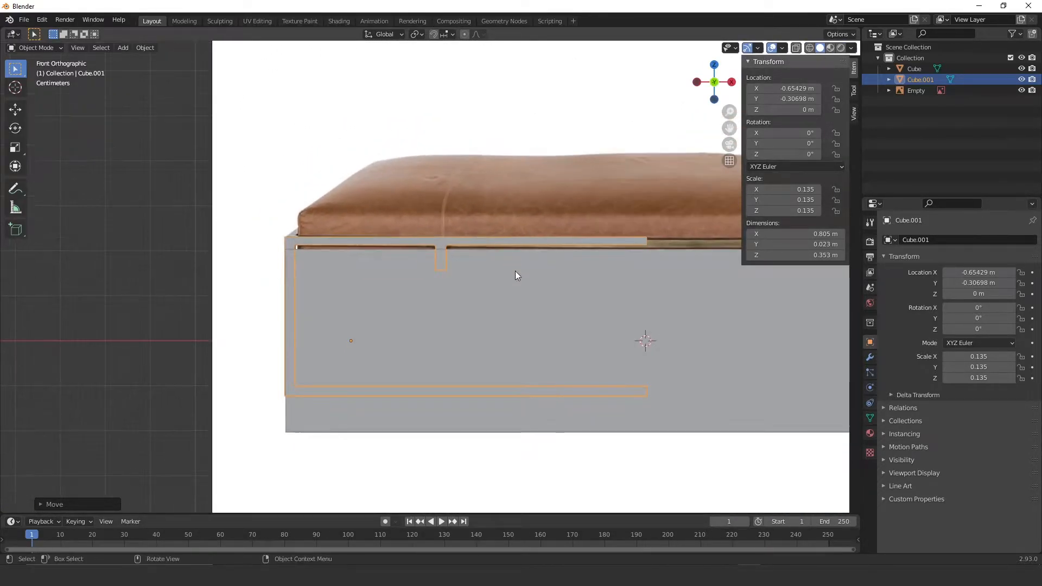
{"action": "left_click", "coordinate": [510, 284]}
{"action": "key", "text": "g"}
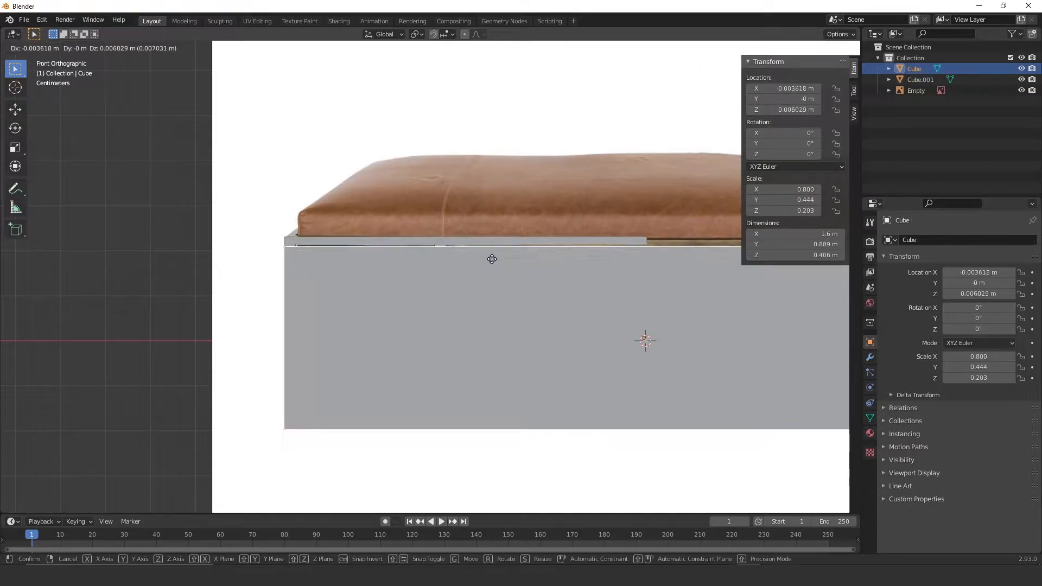
{"action": "key", "text": "z"}
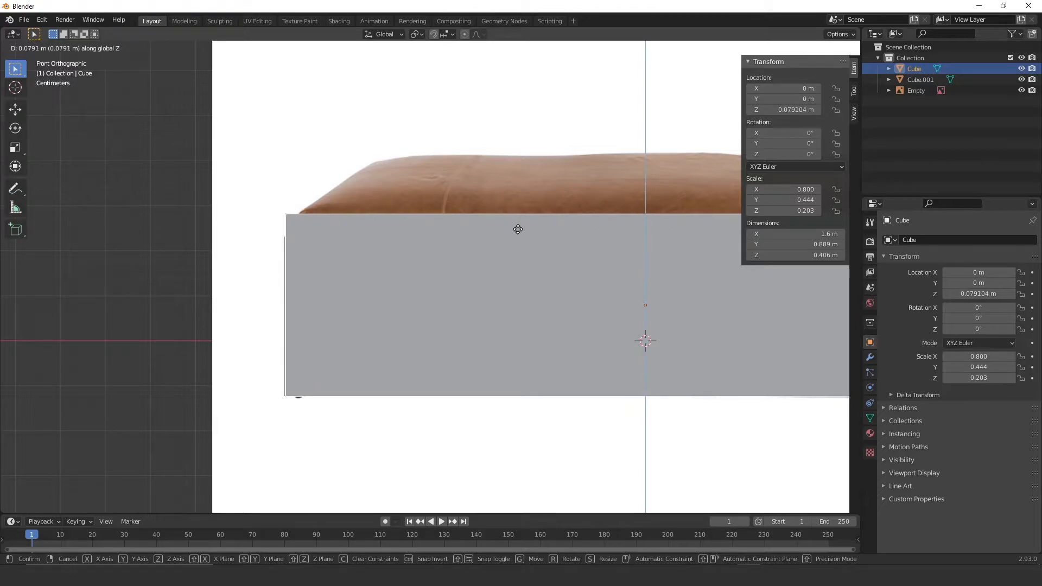
{"action": "left_click", "coordinate": [519, 228]}
Step: Switch to wireframe shading and move the reference photo along Y to about 0.54 m, behind the reference cube
{"action": "scroll", "coordinate": [523, 225], "scroll_direction": "down", "scroll_amount": 3}
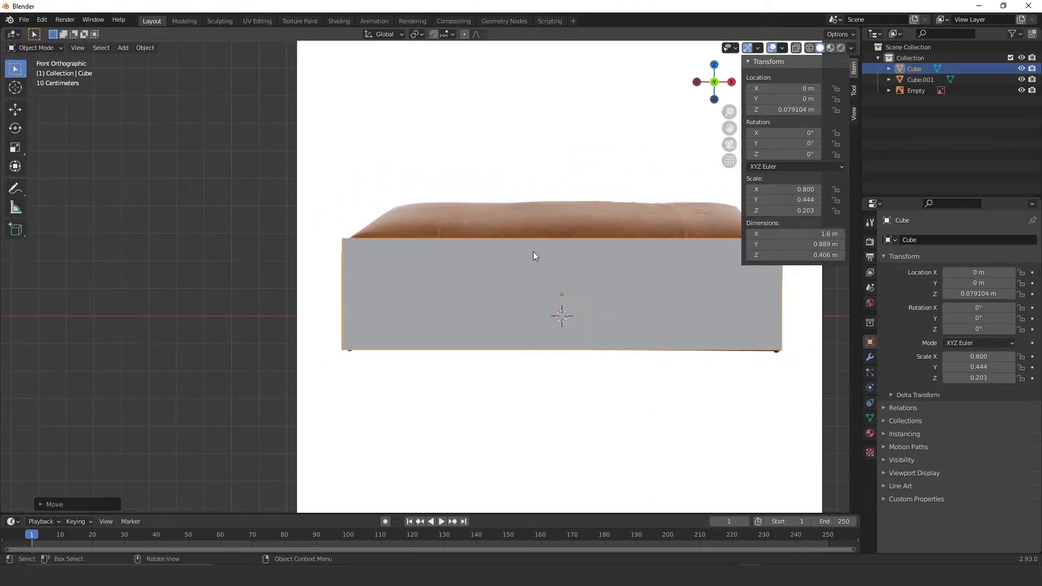
{"action": "middle_click_drag", "start_coordinate": [500, 260], "coordinate": [441, 249]}
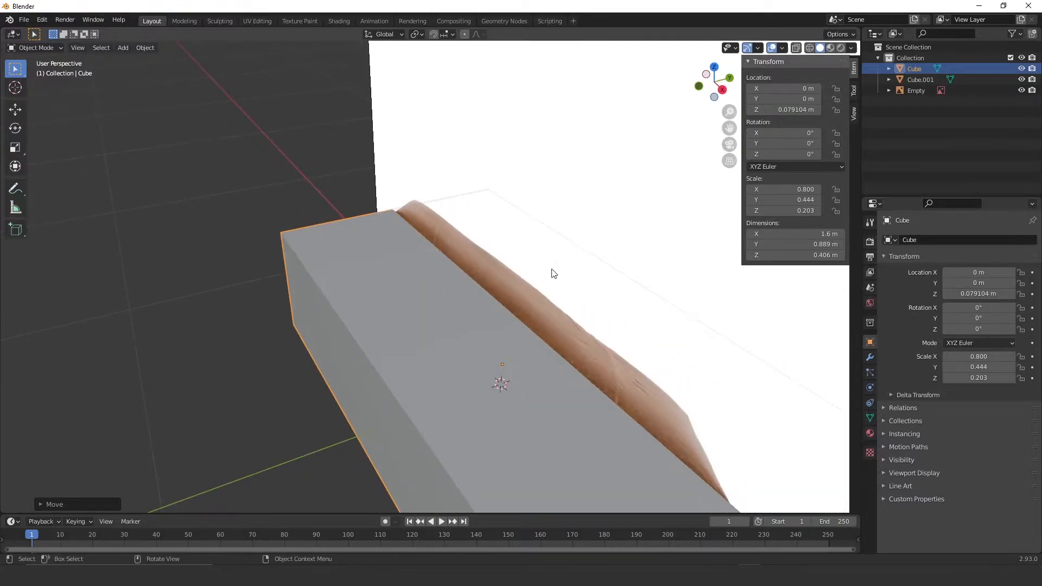
{"action": "key", "text": "KP_7"}
{"action": "key", "text": "shift+z"}
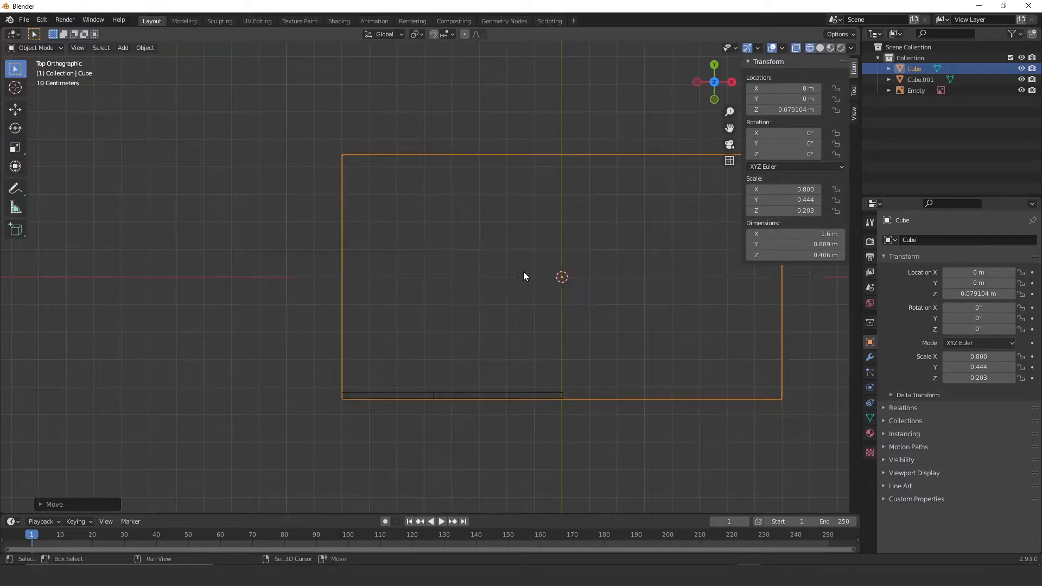
{"action": "left_click", "coordinate": [376, 394]}
{"action": "middle_click_drag", "start_coordinate": [559, 376], "coordinate": [414, 288]}
{"action": "left_click", "coordinate": [402, 240]}
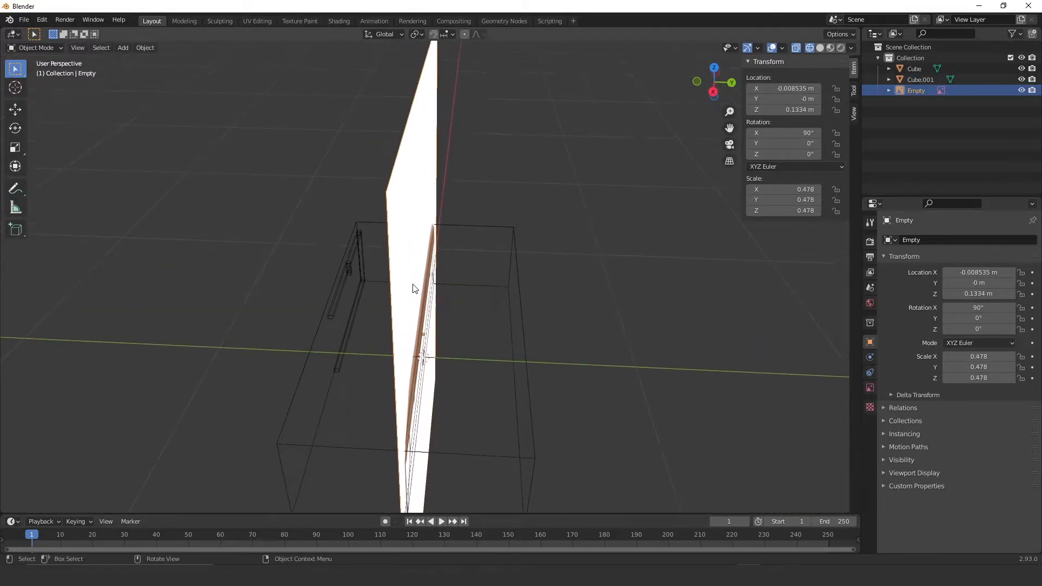
{"action": "key", "text": "g"}
{"action": "key", "text": "y"}
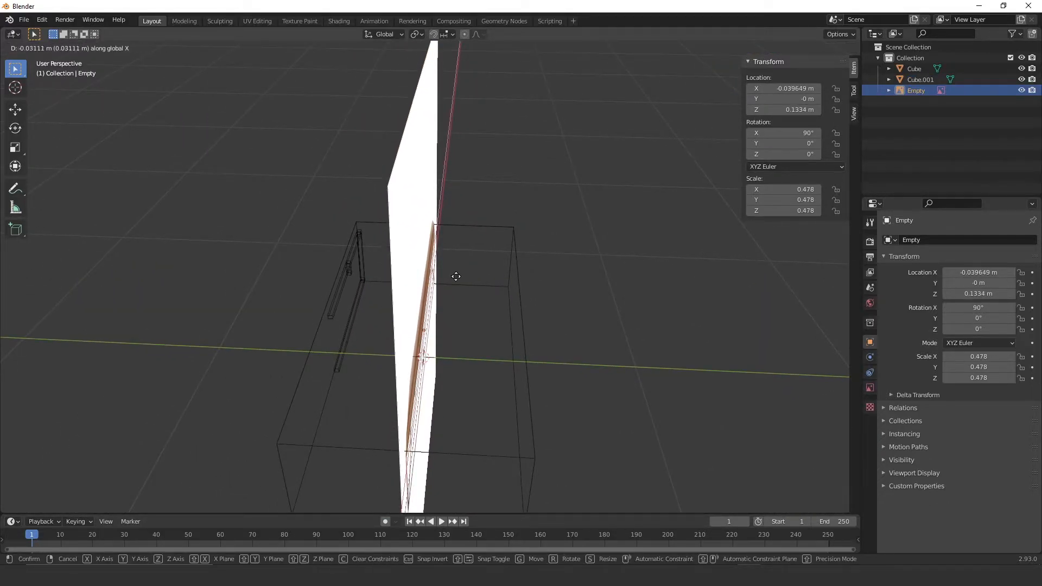
{"action": "left_click", "coordinate": [530, 262]}
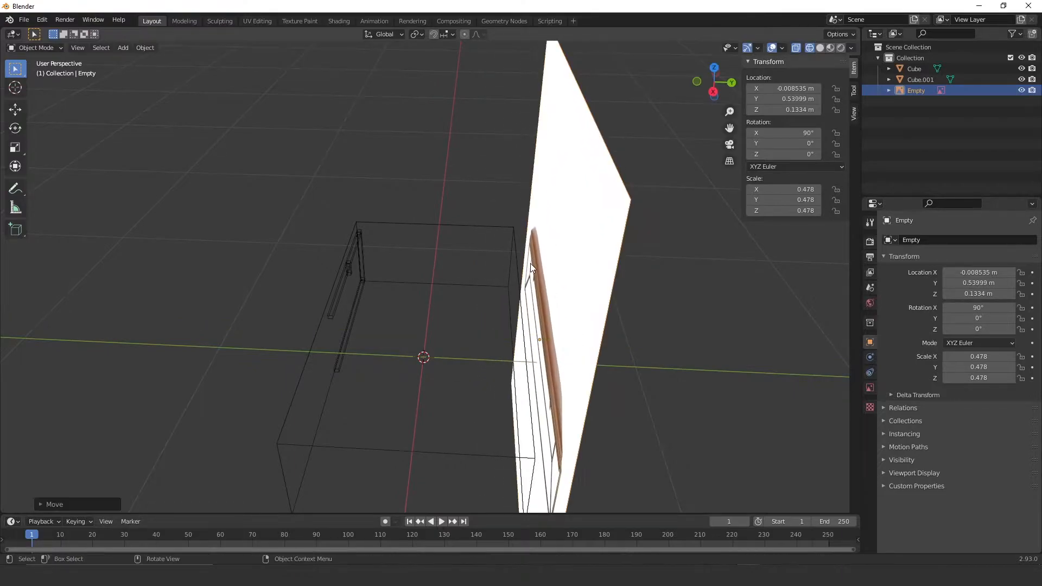
Step: Select the metal frame and enter Edit Mode on it
{"action": "left_click", "coordinate": [361, 242]}
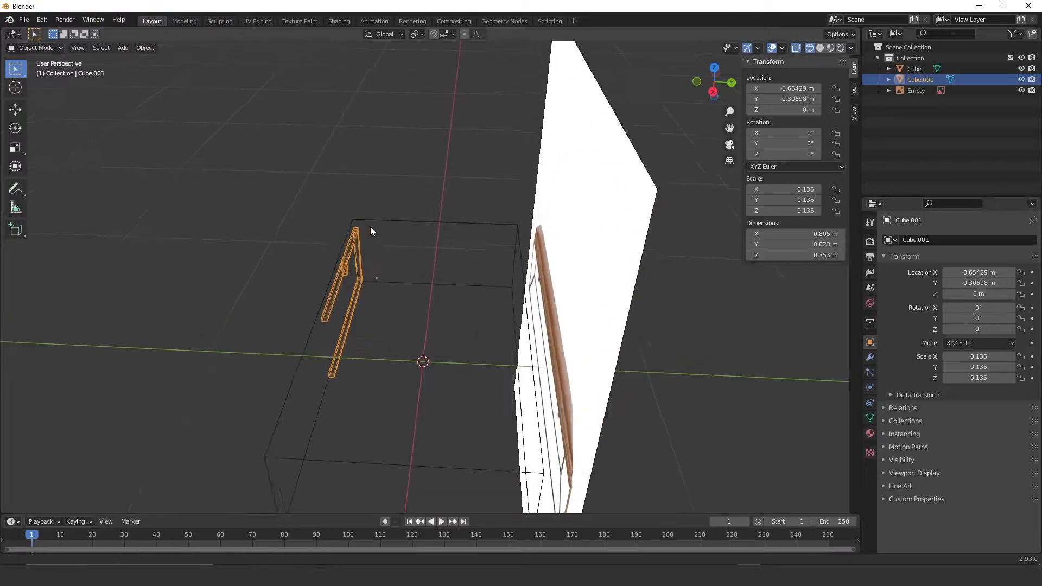
{"action": "scroll", "coordinate": [380, 218], "scroll_direction": "up", "scroll_amount": 3}
{"action": "middle_click_drag", "start_coordinate": [386, 197], "coordinate": [334, 133]}
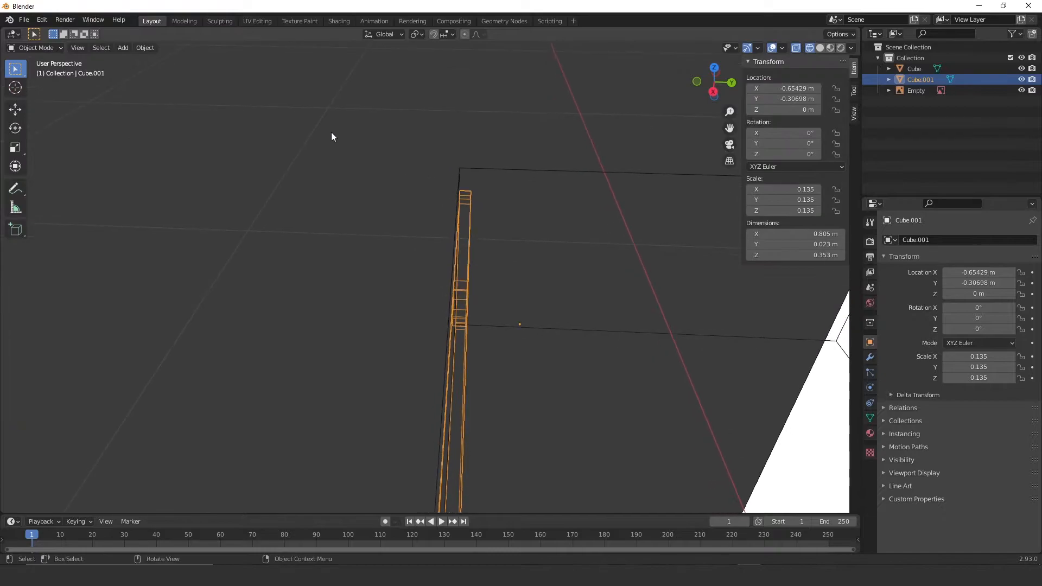
{"action": "middle_click_drag", "start_coordinate": [492, 242], "coordinate": [547, 231]}
{"action": "key", "text": "Tab"}
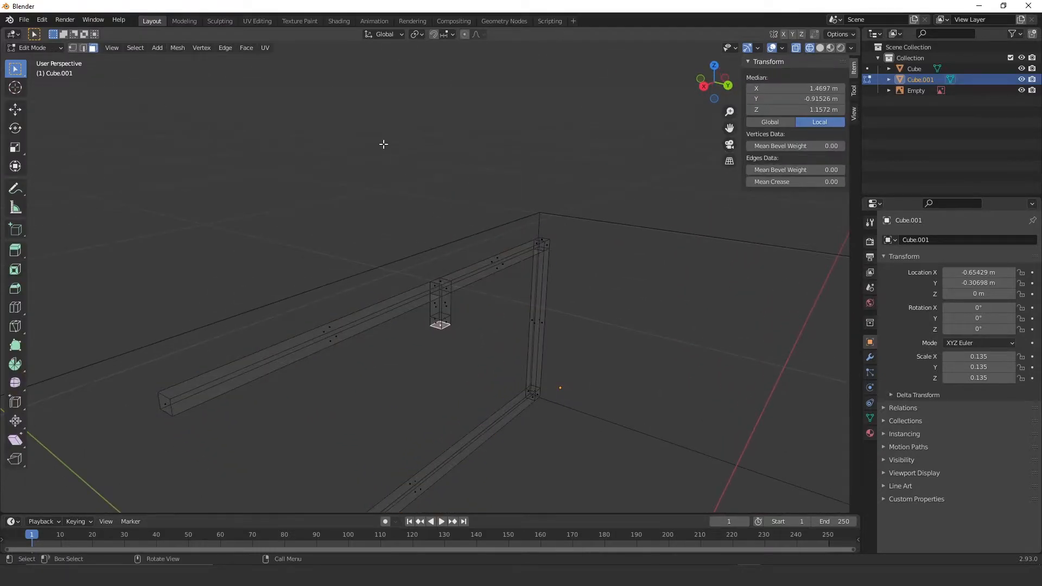
Step: Select the four inward-facing faces on the bracket's ends and the frame's upper and lower corners, and extrude them back nearly to the X axis
{"action": "scroll", "coordinate": [581, 244], "scroll_direction": "up", "scroll_amount": 3}
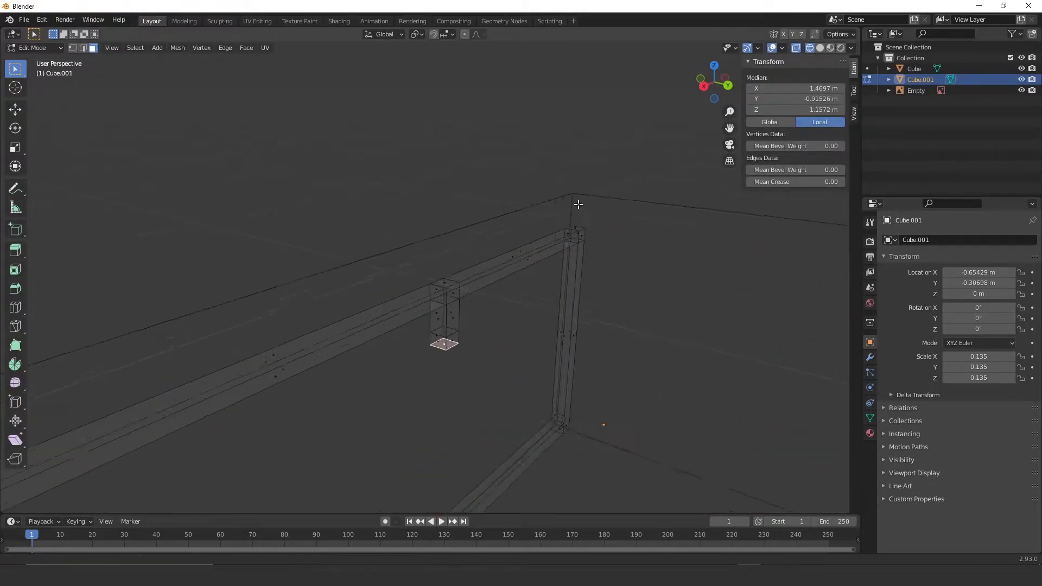
{"action": "left_click", "coordinate": [461, 299]}
{"action": "left_click", "coordinate": [459, 360], "text": "shift"}
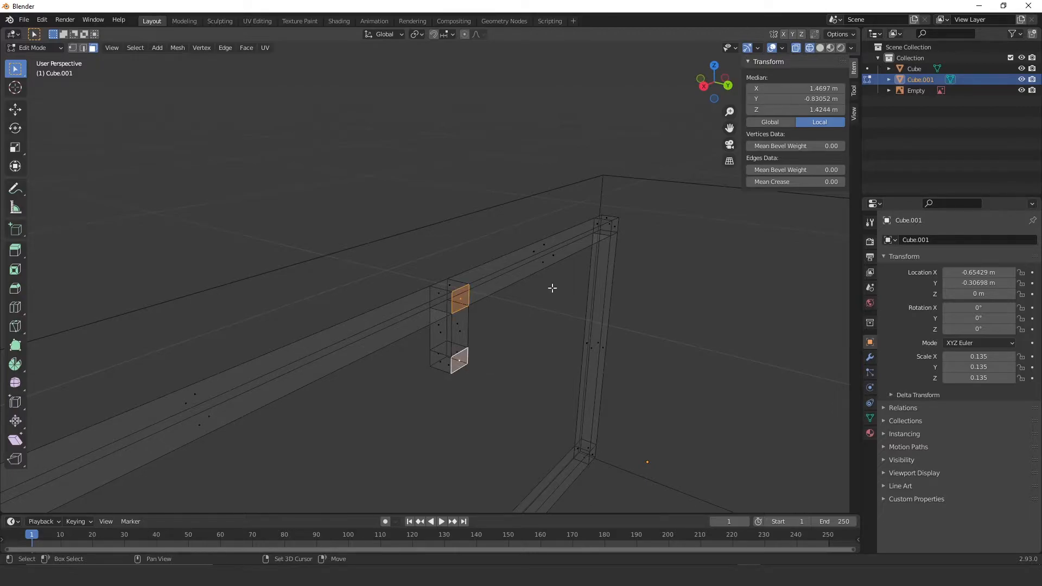
{"action": "left_click", "coordinate": [614, 226], "text": "shift"}
{"action": "left_click", "coordinate": [596, 458], "text": "shift"}
{"action": "scroll", "coordinate": [528, 331], "scroll_direction": "down", "scroll_amount": 3}
{"action": "middle_click_drag", "start_coordinate": [584, 314], "coordinate": [579, 319]}
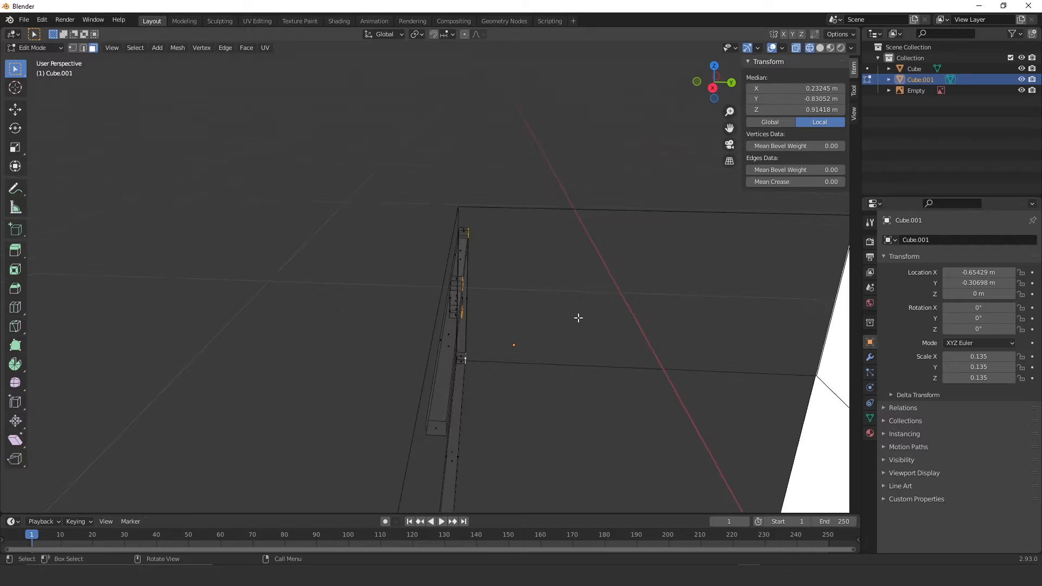
{"action": "key", "text": "KP_7"}
{"action": "scroll", "coordinate": [391, 172], "scroll_direction": "down", "scroll_amount": 3}
{"action": "middle_click_drag", "start_coordinate": [429, 237], "coordinate": [415, 360], "text": "shift"}
{"action": "key", "text": "e"}
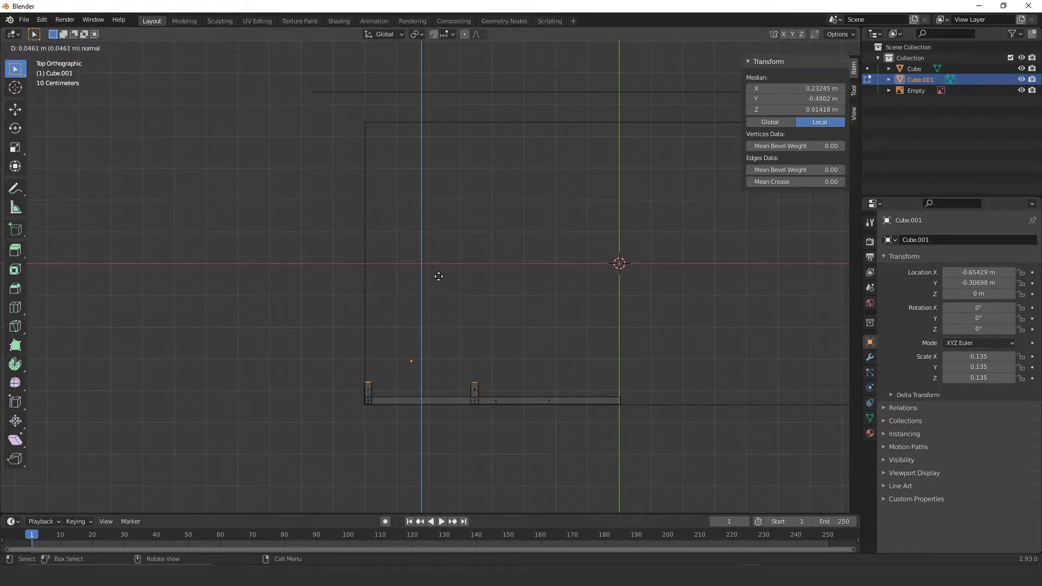
{"action": "left_click", "coordinate": [439, 161]}
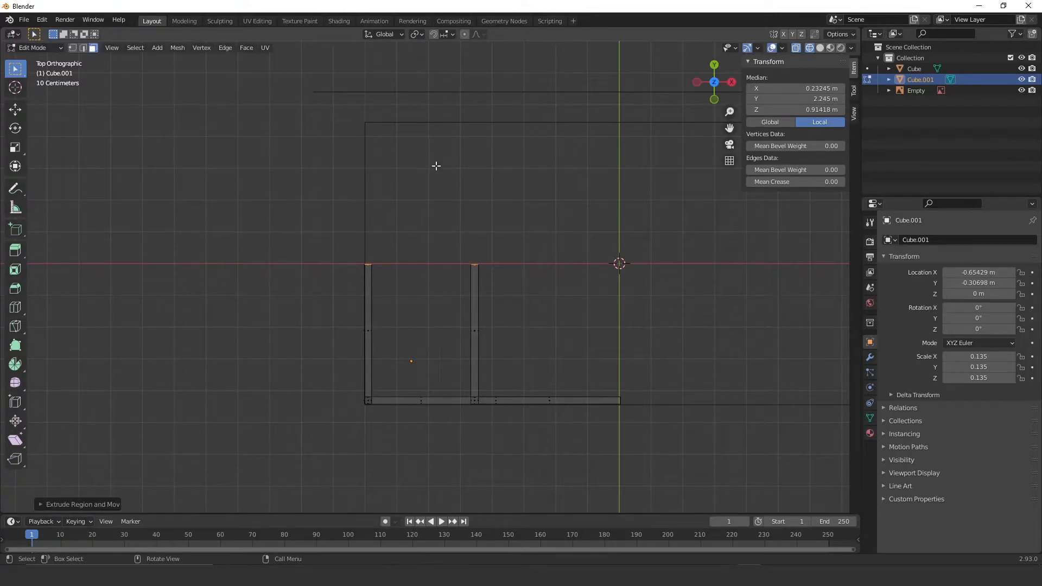
Step: Move the end faces of the extruded crossbars exactly onto the X axis line
{"action": "middle_click_drag", "start_coordinate": [440, 171], "coordinate": [459, 132], "text": "ctrl"}
{"action": "middle_click_drag", "start_coordinate": [502, 175], "coordinate": [522, 252], "text": "shift"}
{"action": "scroll", "coordinate": [543, 217], "scroll_direction": "up", "scroll_amount": 3}
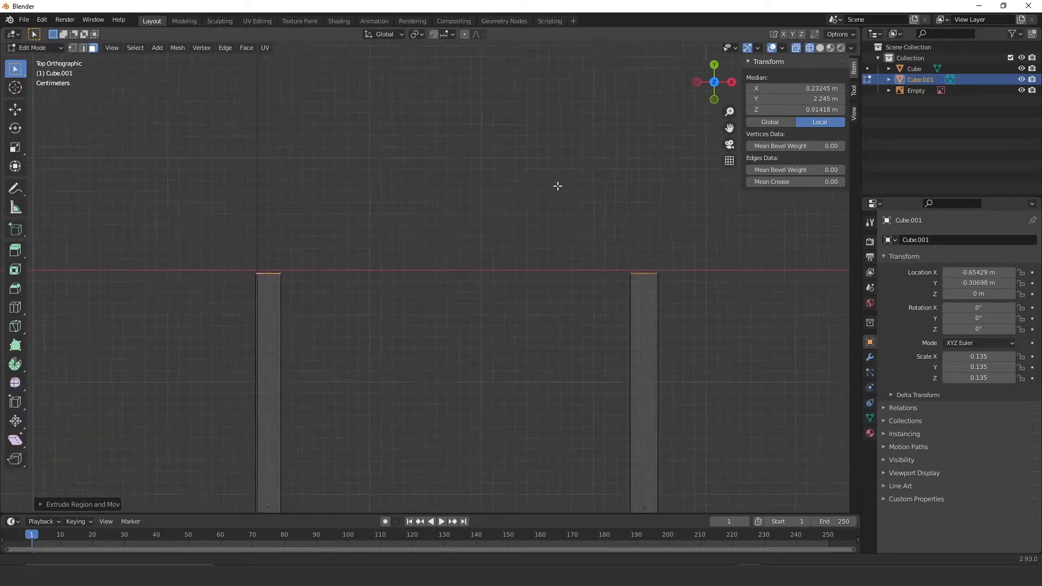
{"action": "key", "text": "g"}
{"action": "left_click", "coordinate": [593, 211]}
Step: Move the end faces of the two long front rails along X onto the Y axis line
{"action": "middle_click_drag", "start_coordinate": [588, 187], "coordinate": [477, 172], "text": "ctrl"}
{"action": "middle_click_drag", "start_coordinate": [545, 380], "coordinate": [573, 281], "text": "ctrl"}
{"action": "middle_click_drag", "start_coordinate": [642, 356], "coordinate": [516, 258], "text": "shift"}
{"action": "left_click_drag", "start_coordinate": [569, 295], "coordinate": [625, 371]}
{"action": "key", "text": "g"}
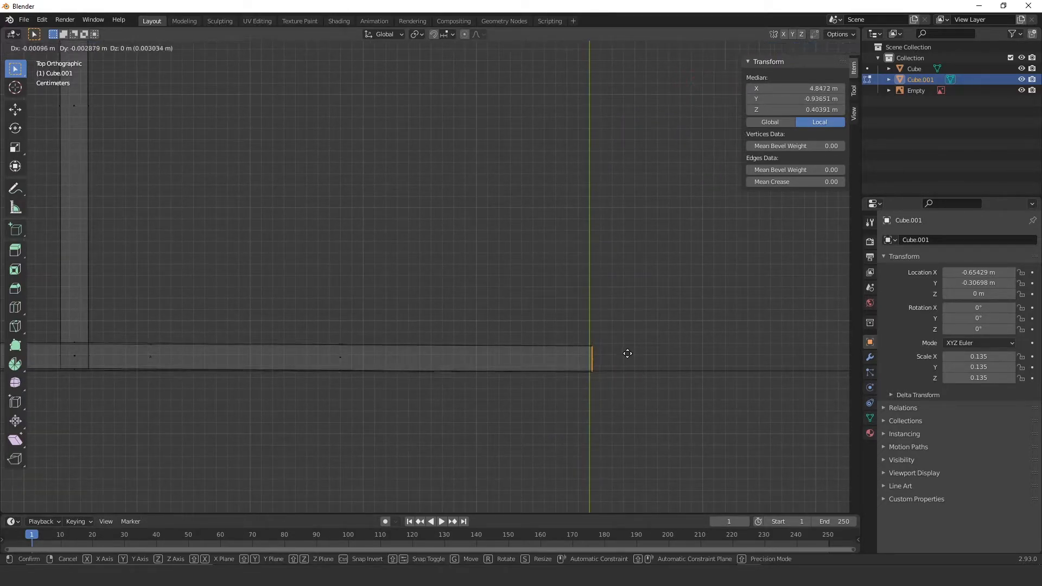
{"action": "key", "text": "x"}
{"action": "left_click", "coordinate": [625, 355]}
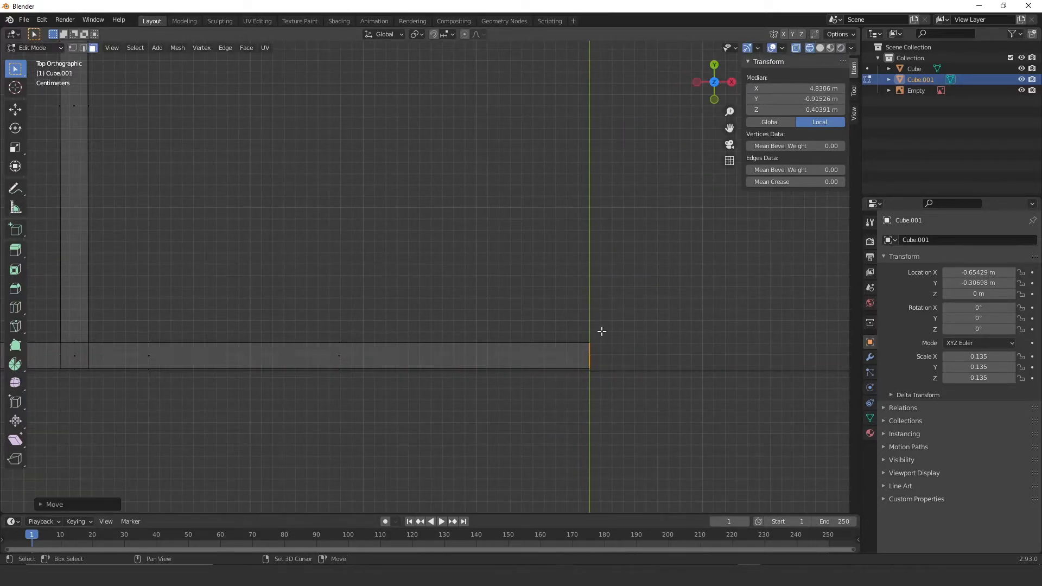
Step: Return to Object Mode, hide the bench-sized reference cube and switch to solid shading
{"action": "scroll", "coordinate": [540, 291], "scroll_direction": "down", "scroll_amount": 3}
{"action": "middle_click_drag", "start_coordinate": [540, 291], "coordinate": [477, 229]}
{"action": "scroll", "coordinate": [515, 214], "scroll_direction": "down", "scroll_amount": 2}
{"action": "key", "text": "Tab"}
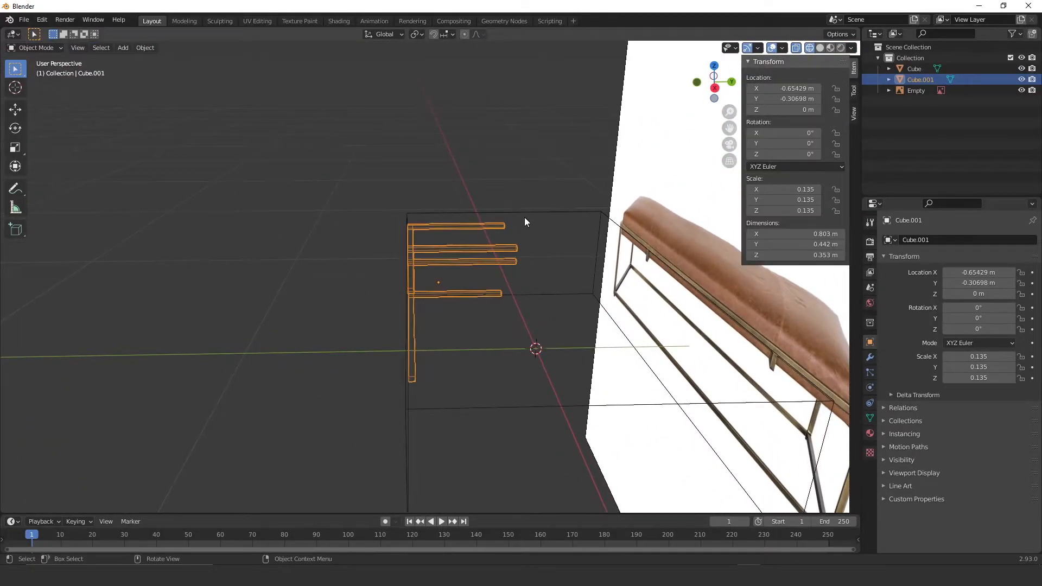
{"action": "left_click", "coordinate": [542, 214]}
{"action": "key", "text": "h"}
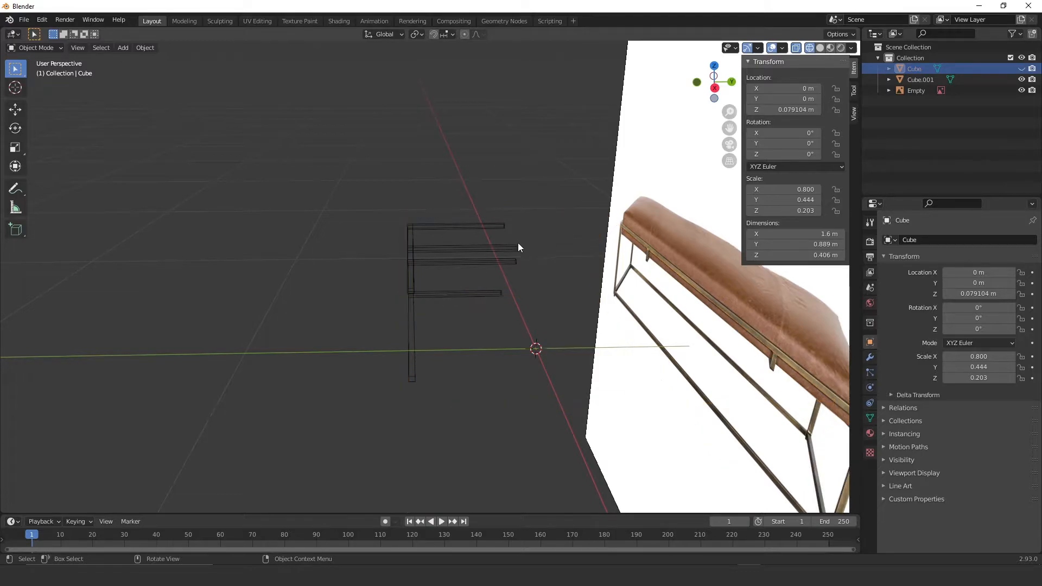
{"action": "key", "text": "shift+z"}
{"action": "mouse_move", "coordinate": [504, 249]}
{"action": "middle_mouse_down"}
{"action": "mouse_move", "coordinate": [477, 244]}
{"action": "mouse_move", "coordinate": [344, 278]}
{"action": "middle_mouse_up"}
Step: Reopen the frame in Edit Mode and, with X-ray on, select and delete the upper crossbar extruded from the bracket
{"action": "left_click", "coordinate": [344, 278]}
{"action": "middle_click_drag", "start_coordinate": [416, 279], "coordinate": [438, 270]}
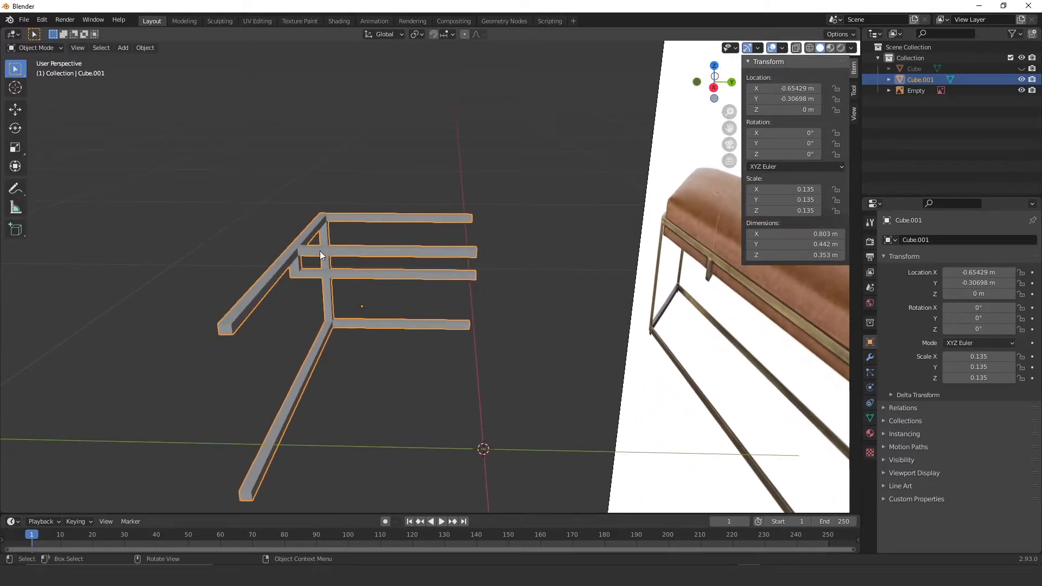
{"action": "key", "text": "Tab"}
{"action": "left_click", "coordinate": [453, 254]}
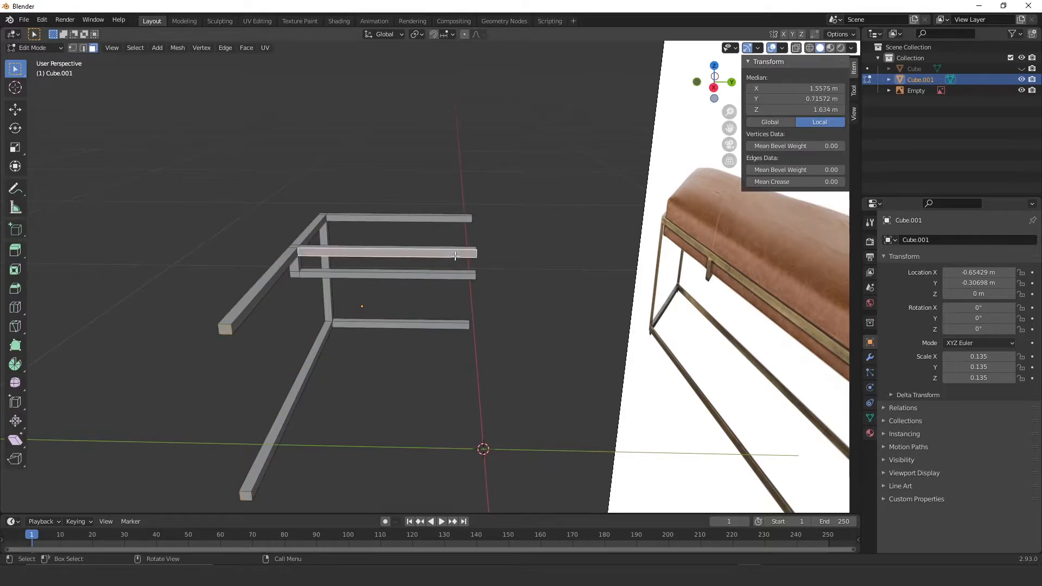
{"action": "left_click_drag", "start_coordinate": [424, 240], "coordinate": [497, 265]}
{"action": "middle_click_drag", "start_coordinate": [507, 248], "coordinate": [400, 293]}
{"action": "left_click_drag", "start_coordinate": [400, 307], "coordinate": [480, 355]}
{"action": "mouse_move", "coordinate": [528, 305]}
{"action": "middle_mouse_down"}
{"action": "mouse_move", "coordinate": [537, 284]}
{"action": "mouse_move", "coordinate": [721, 293]}
{"action": "mouse_move", "coordinate": [699, 303]}
{"action": "middle_mouse_up"}
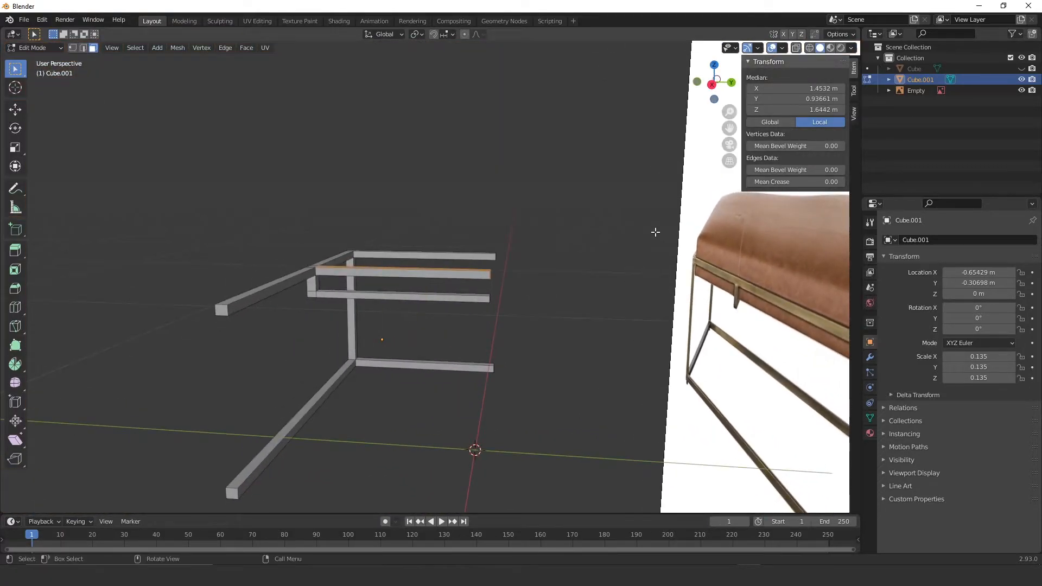
{"action": "left_click", "coordinate": [796, 48]}
{"action": "left_click_drag", "start_coordinate": [394, 267], "coordinate": [500, 283]}
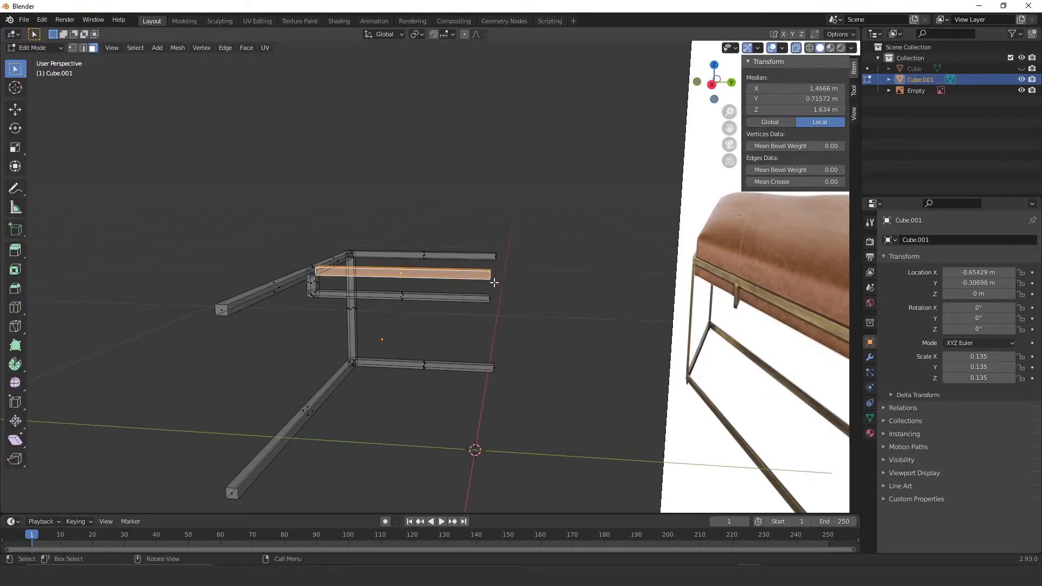
{"action": "key", "text": "x"}
{"action": "left_click", "coordinate": [446, 307]}
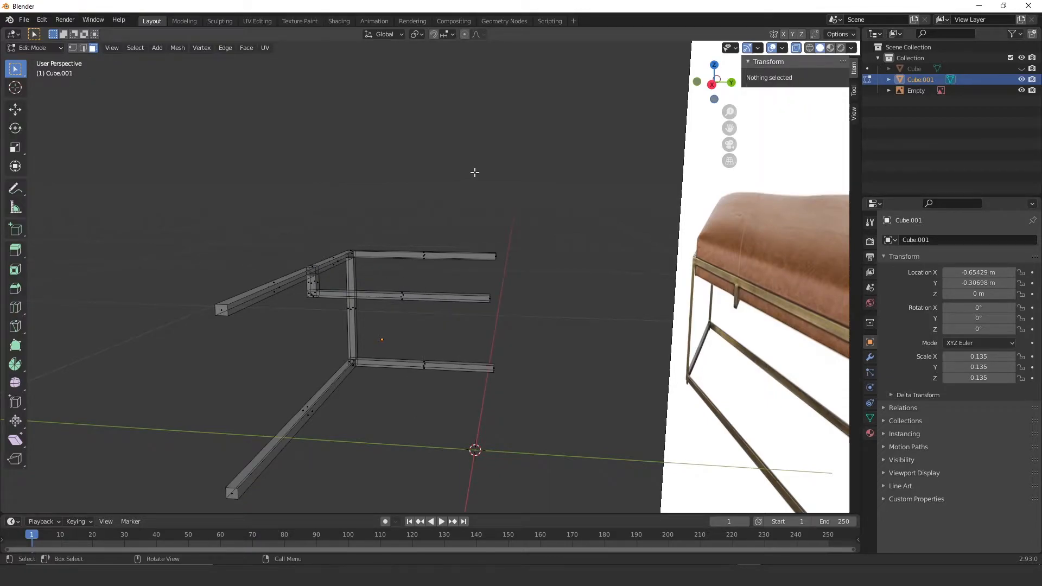
Step: Turn off X-ray and switch to edge selection at the bracket's joint with the upper front rail
{"action": "middle_click_drag", "start_coordinate": [463, 174], "coordinate": [510, 179]}
{"action": "left_click", "coordinate": [799, 46]}
{"action": "middle_click_drag", "start_coordinate": [420, 223], "coordinate": [440, 296], "text": "shift"}
{"action": "middle_click_drag", "start_coordinate": [464, 233], "coordinate": [455, 161], "text": "ctrl"}
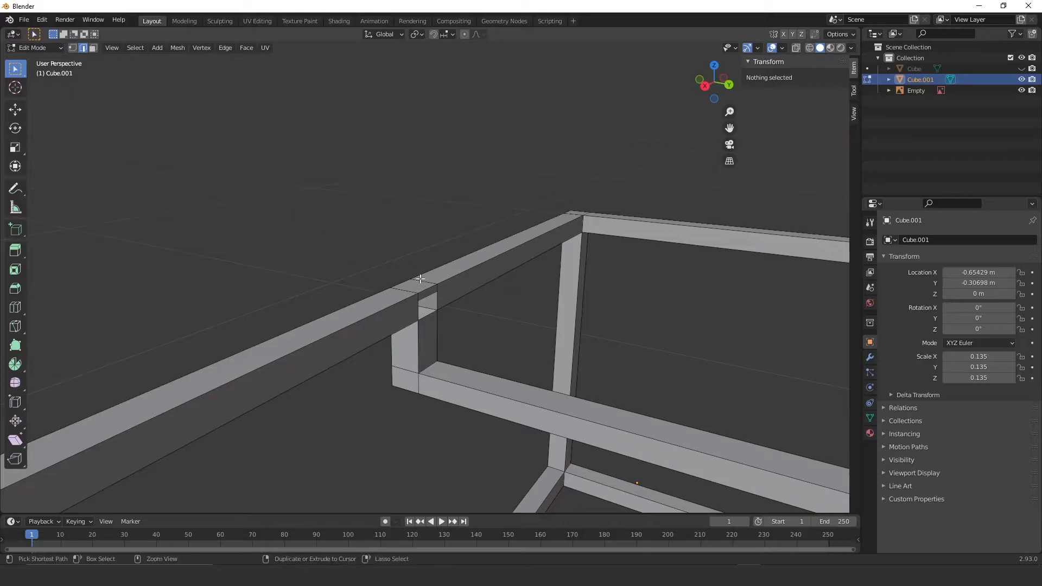
Step: Select the edges around the open hole behind the bracket in the upper rail and close it with Fill
{"action": "left_click", "coordinate": [436, 305]}
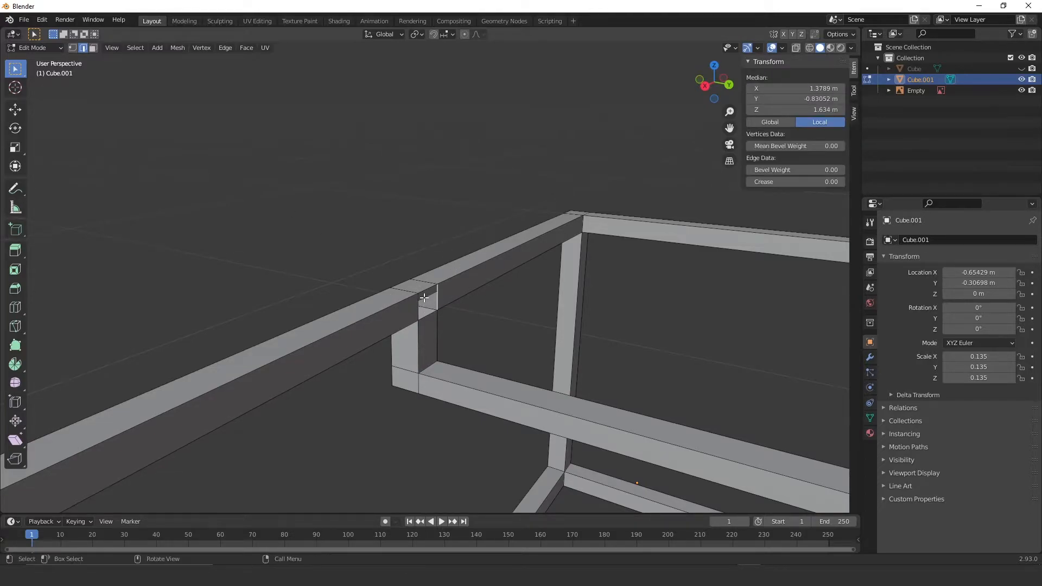
{"action": "middle_click_drag", "start_coordinate": [548, 272], "coordinate": [472, 295], "text": "shift"}
{"action": "middle_click_drag", "start_coordinate": [393, 296], "coordinate": [484, 209], "text": "ctrl"}
{"action": "left_click", "coordinate": [334, 295]}
{"action": "middle_click_drag", "start_coordinate": [343, 297], "coordinate": [290, 330]}
{"action": "middle_click_drag", "start_coordinate": [159, 377], "coordinate": [265, 323], "text": "shift"}
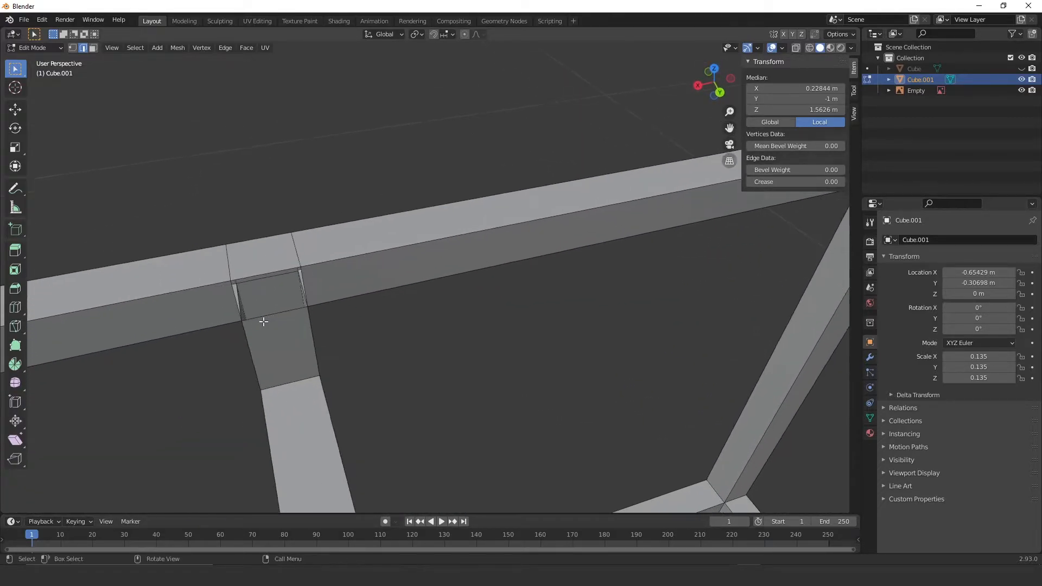
{"action": "left_click", "coordinate": [250, 279], "text": "shift"}
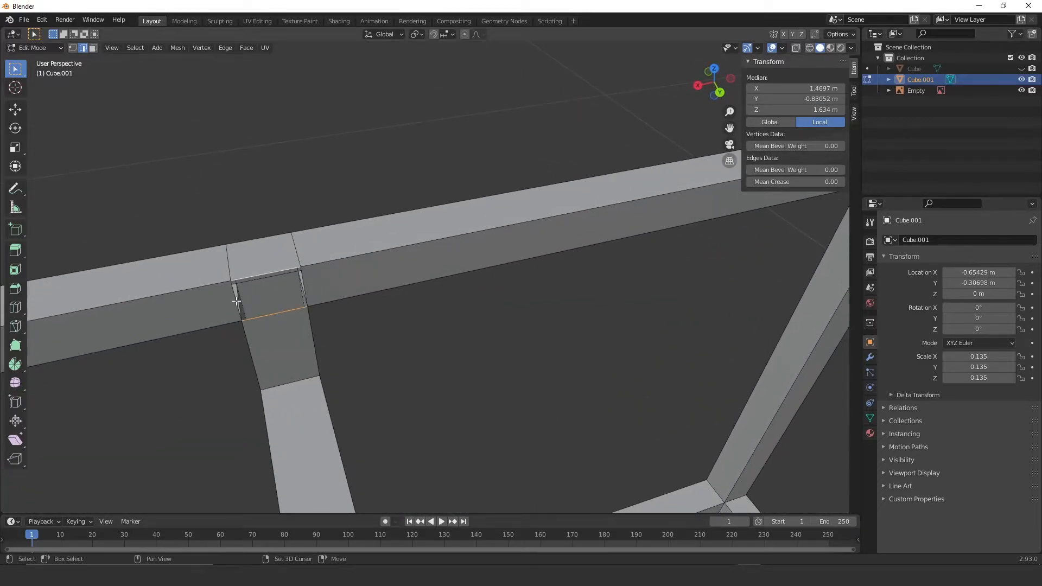
{"action": "middle_click_drag", "start_coordinate": [306, 283], "coordinate": [435, 256]}
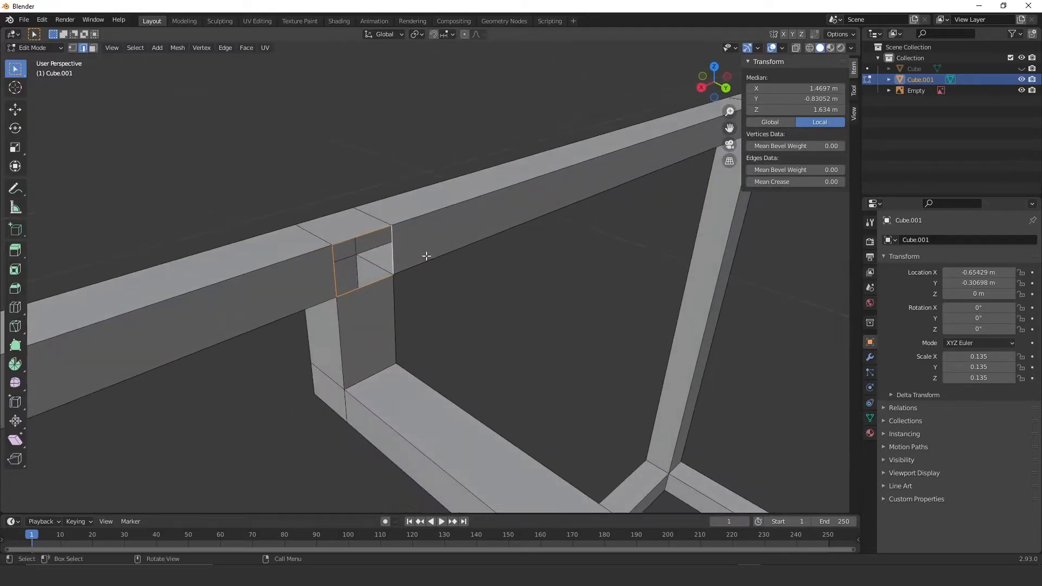
{"action": "key", "text": "ctrl+g"}
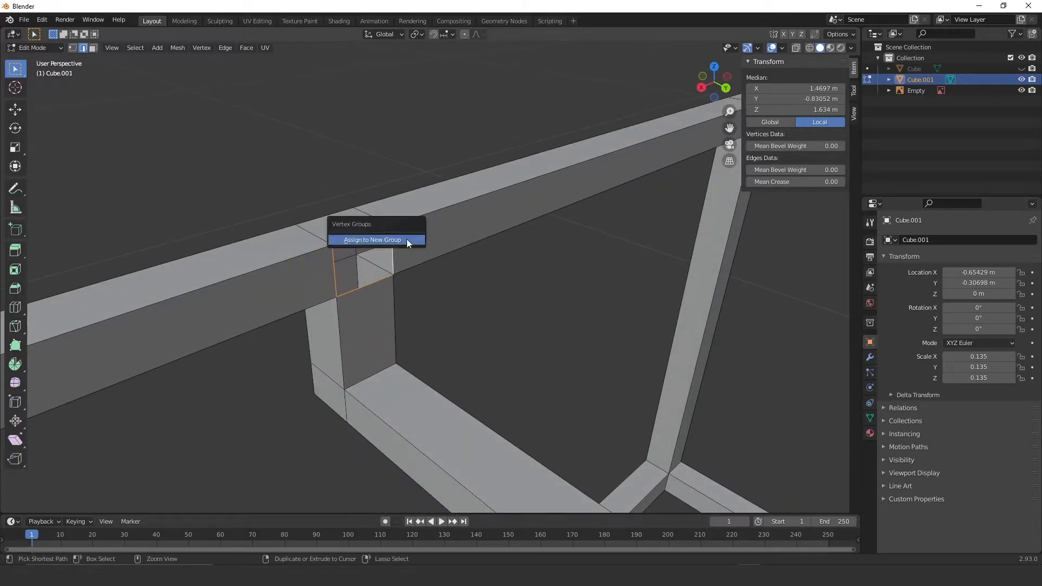
{"action": "key", "text": "ctrl+f"}
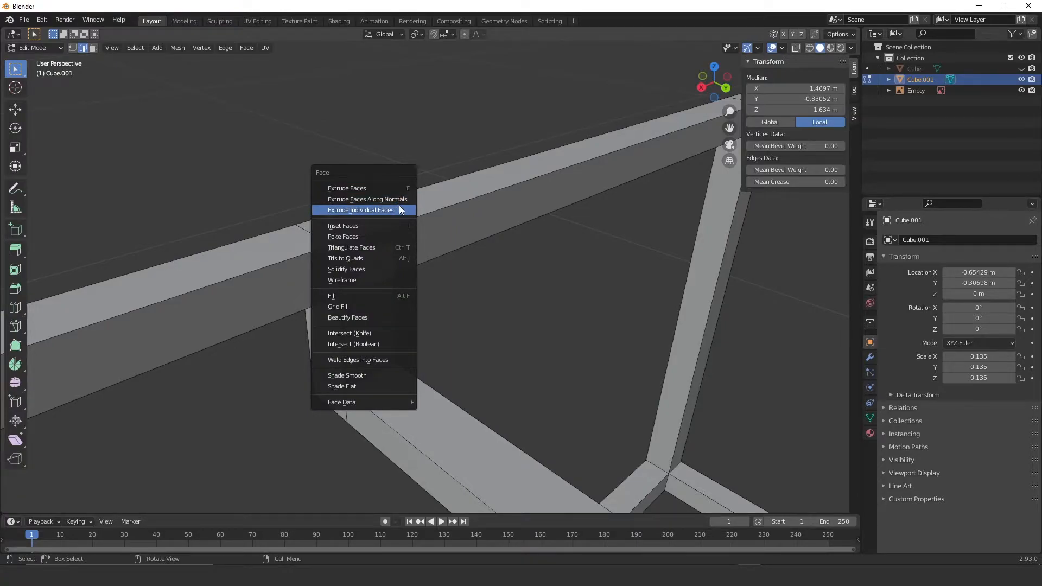
{"action": "left_click", "coordinate": [373, 296]}
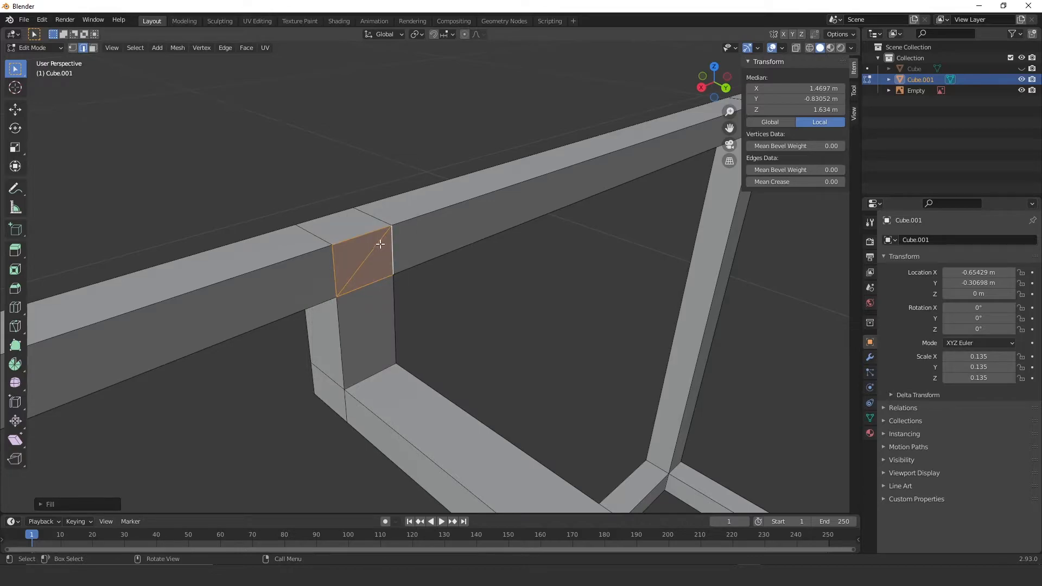
Step: Return to Object Mode and show the half frame from the front against the reference photo
{"action": "middle_click_drag", "start_coordinate": [381, 244], "coordinate": [345, 186]}
{"action": "left_click", "coordinate": [352, 148]}
{"action": "scroll", "coordinate": [380, 239], "scroll_direction": "down", "scroll_amount": 4}
{"action": "middle_click_drag", "start_coordinate": [383, 241], "coordinate": [596, 235]}
{"action": "middle_click_drag", "start_coordinate": [545, 205], "coordinate": [523, 249], "text": "ctrl"}
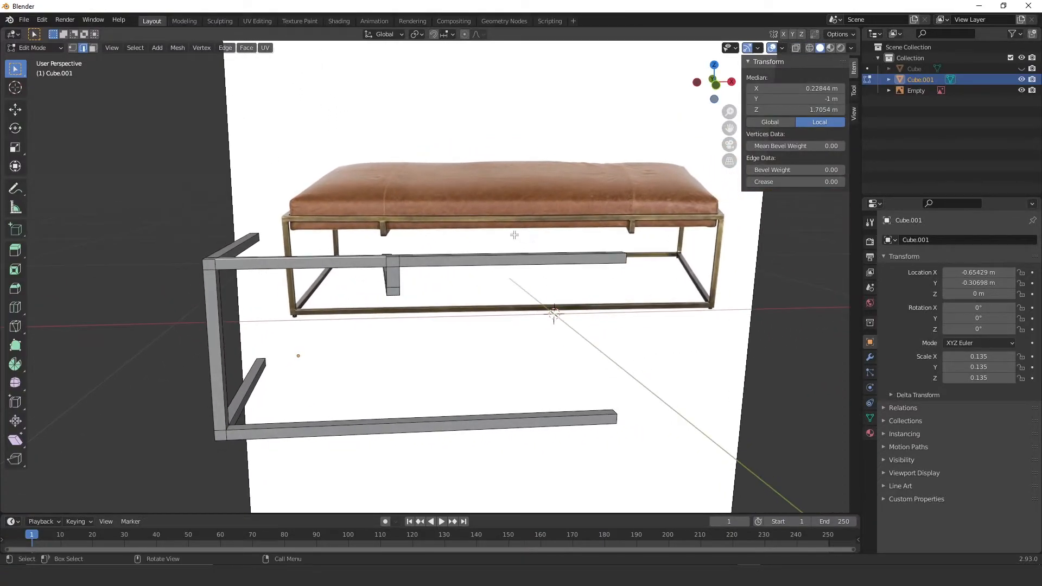
{"action": "key", "text": "KP_1"}
{"action": "middle_click_drag", "start_coordinate": [382, 214], "coordinate": [480, 261], "text": "ctrl"}
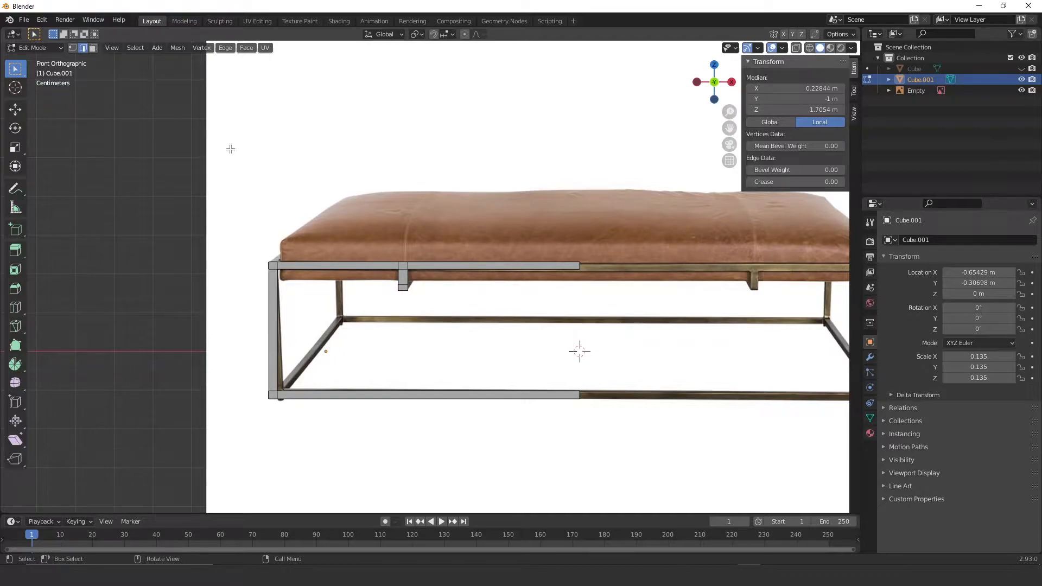
{"action": "key", "text": "Tab"}
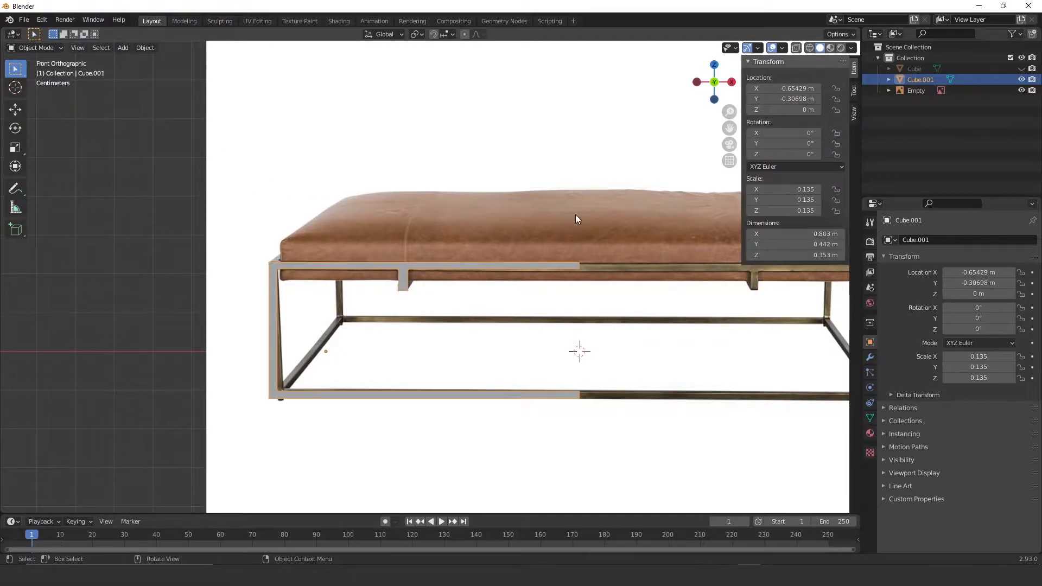
{"action": "scroll", "coordinate": [526, 203], "scroll_direction": "down", "scroll_amount": 3}
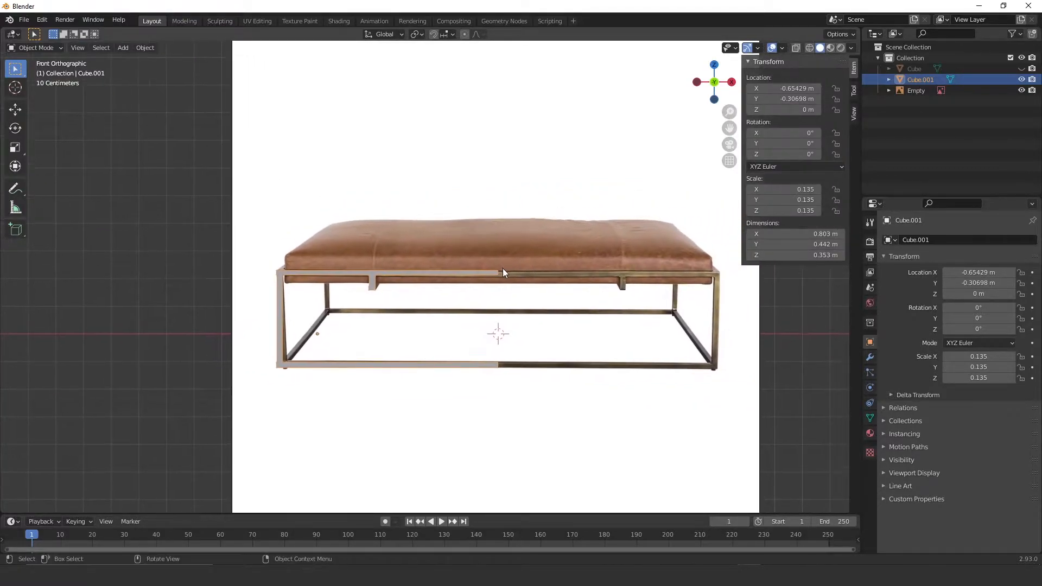
Step: Bring up the frame's modifier settings and, with the Move tool active, apply All Transforms to the frame
{"action": "left_click", "coordinate": [871, 418]}
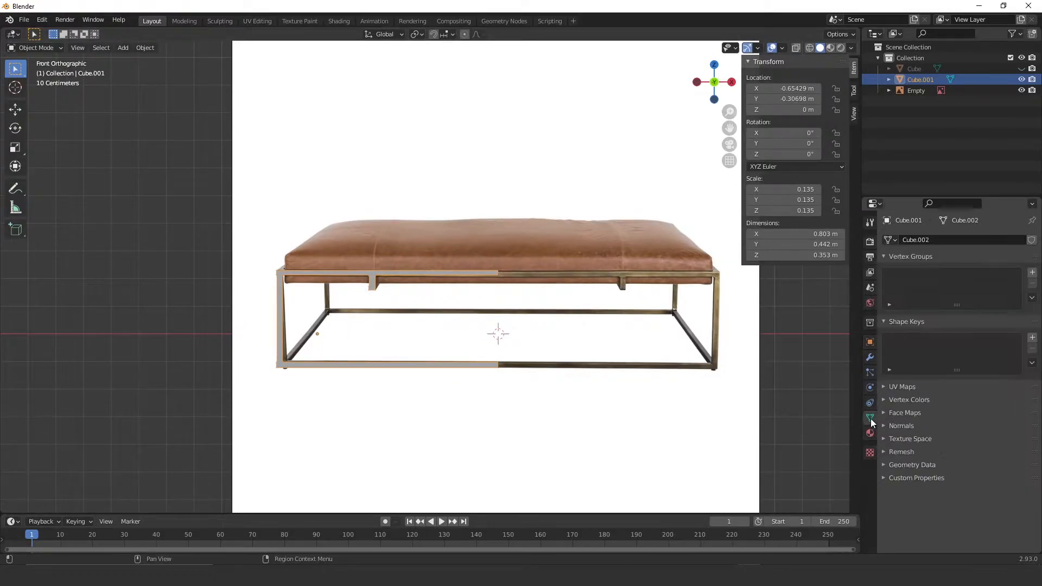
{"action": "left_click", "coordinate": [871, 358]}
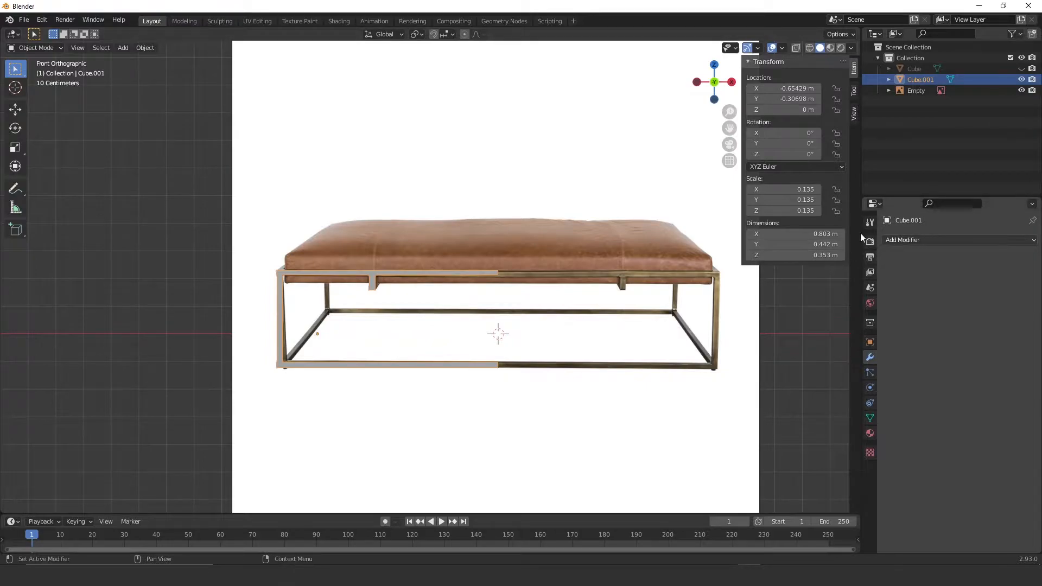
{"action": "left_click", "coordinate": [16, 111]}
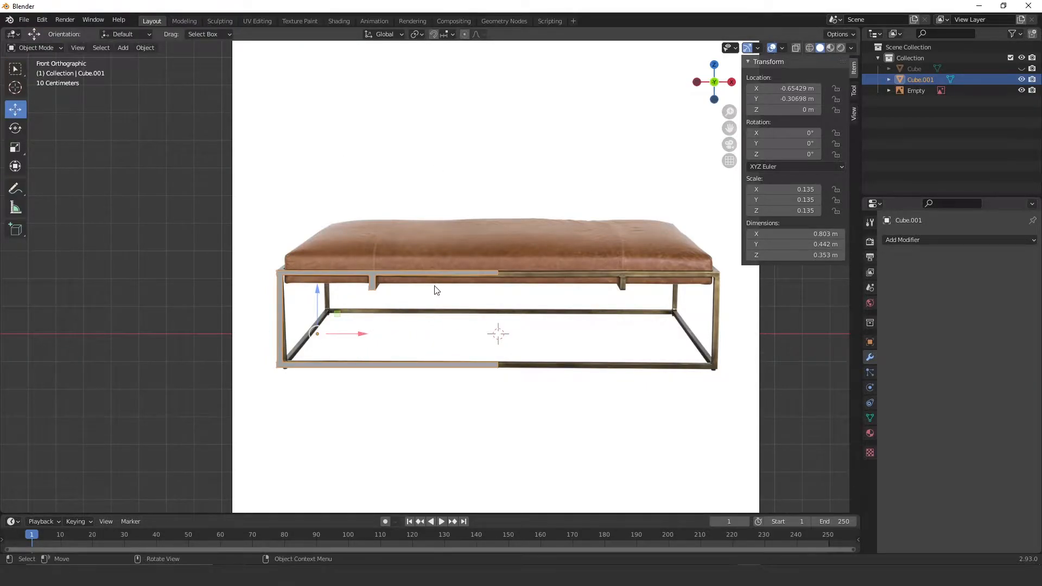
{"action": "key", "text": "ctrl+a"}
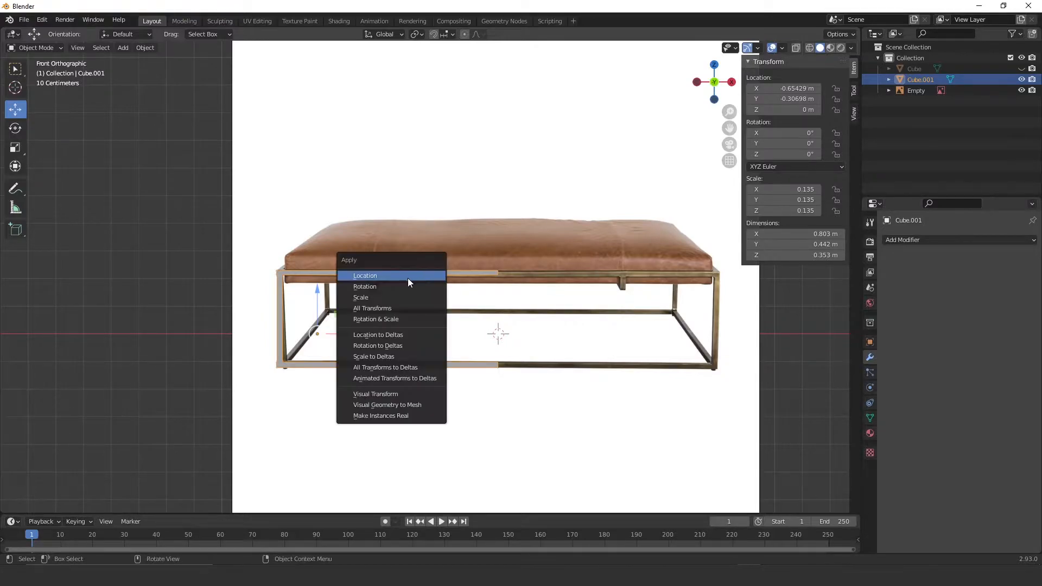
{"action": "left_click", "coordinate": [364, 308]}
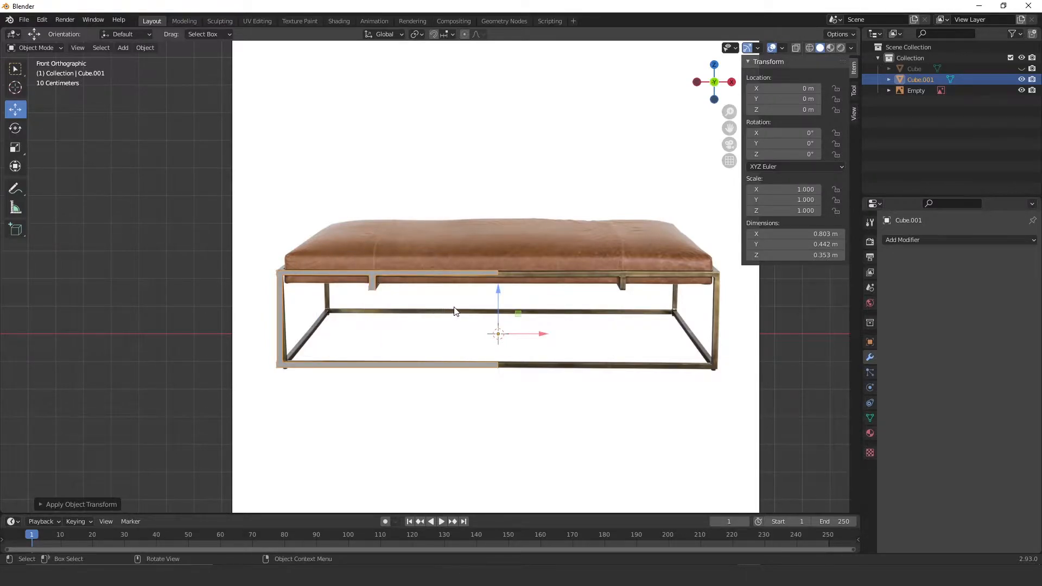
Step: Add a Mirror modifier to the frame, mirroring it across the X axis
{"action": "middle_click_drag", "start_coordinate": [523, 304], "coordinate": [451, 334]}
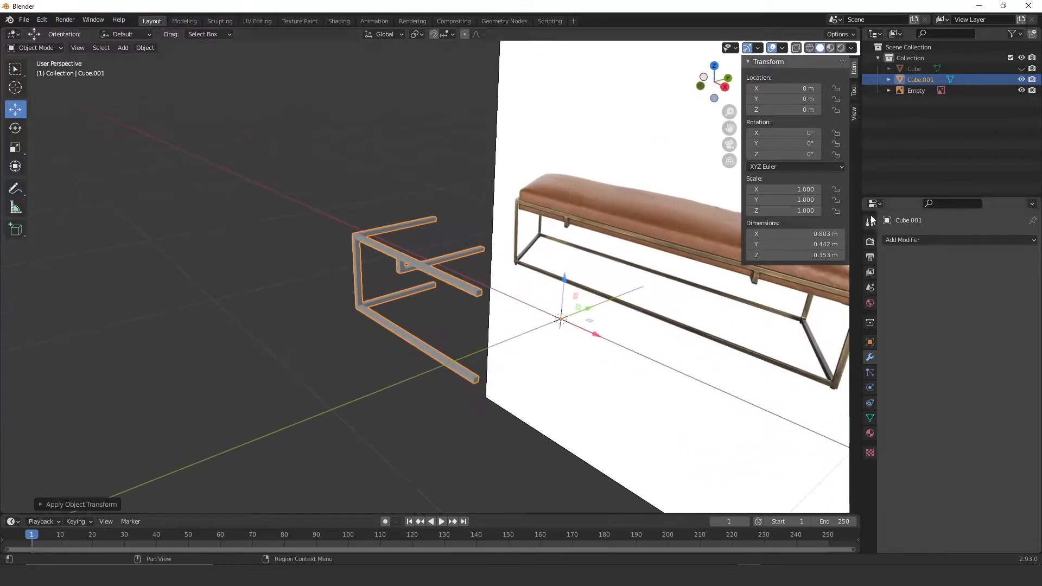
{"action": "left_click", "coordinate": [904, 240]}
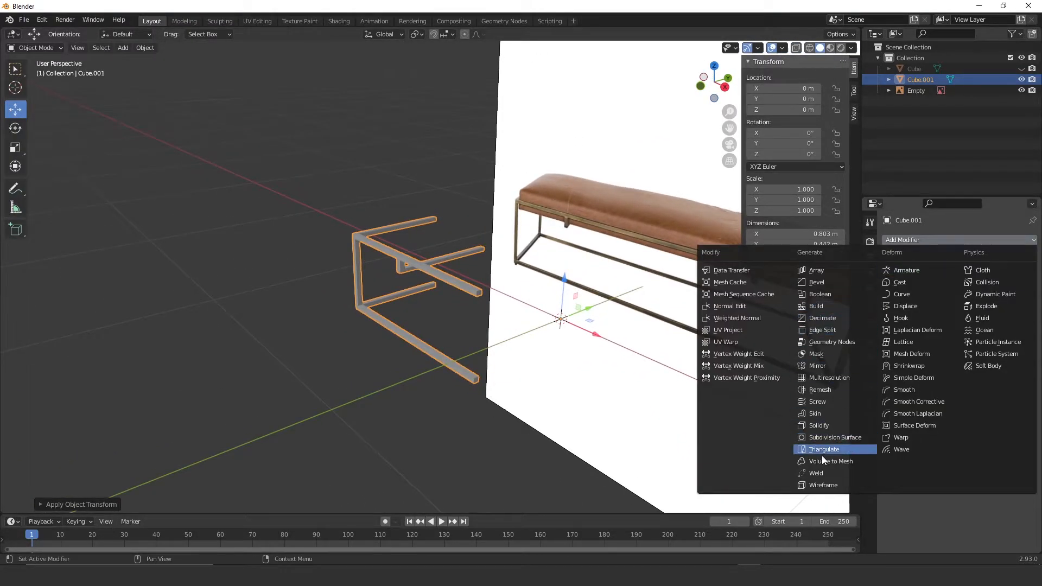
{"action": "left_click", "coordinate": [819, 365]}
{"action": "mouse_move", "coordinate": [559, 263]}
{"action": "middle_mouse_down"}
{"action": "mouse_move", "coordinate": [568, 291]}
{"action": "mouse_move", "coordinate": [555, 256]}
{"action": "mouse_move", "coordinate": [548, 299]}
{"action": "mouse_move", "coordinate": [499, 315]}
{"action": "mouse_move", "coordinate": [540, 311]}
{"action": "mouse_move", "coordinate": [578, 328]}
{"action": "mouse_move", "coordinate": [531, 284]}
{"action": "mouse_move", "coordinate": [551, 251]}
{"action": "middle_mouse_up"}
{"action": "key", "text": "KP_1"}
Step: Add a second Mirror modifier to the frame with its axis also set to Y
{"action": "left_click", "coordinate": [915, 241]}
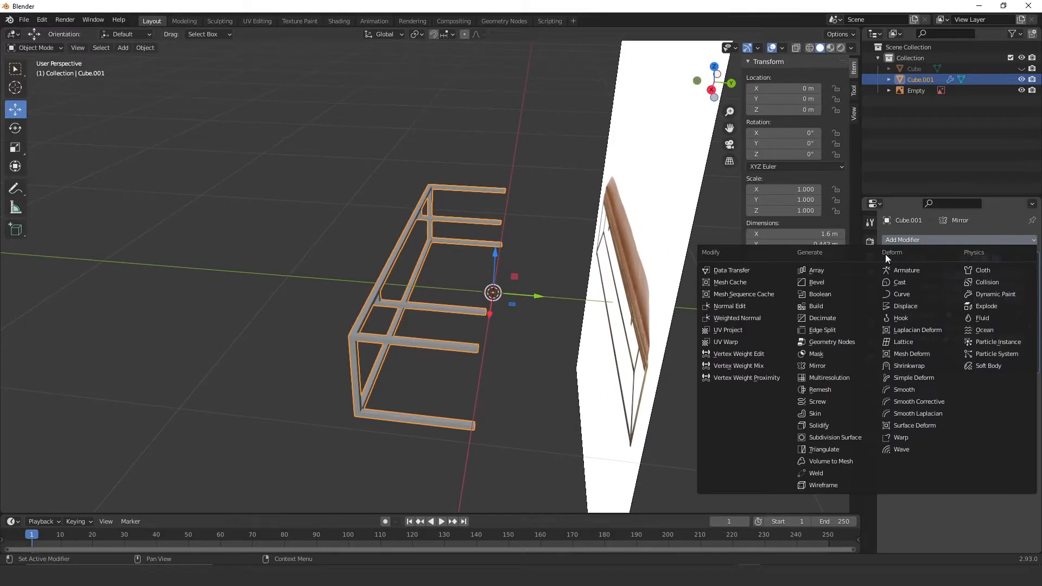
{"action": "left_click", "coordinate": [823, 366]}
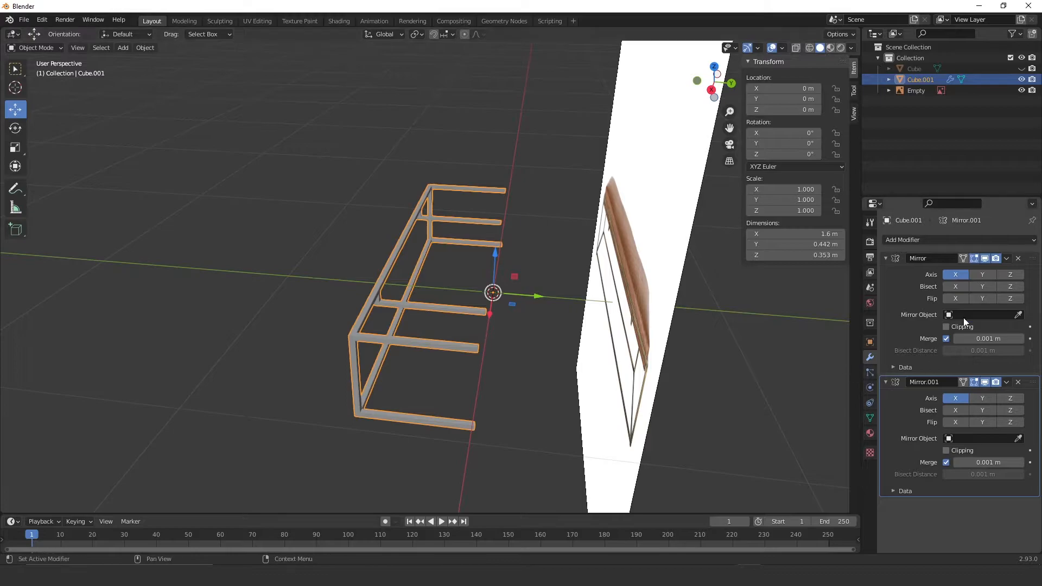
{"action": "left_click", "coordinate": [984, 399]}
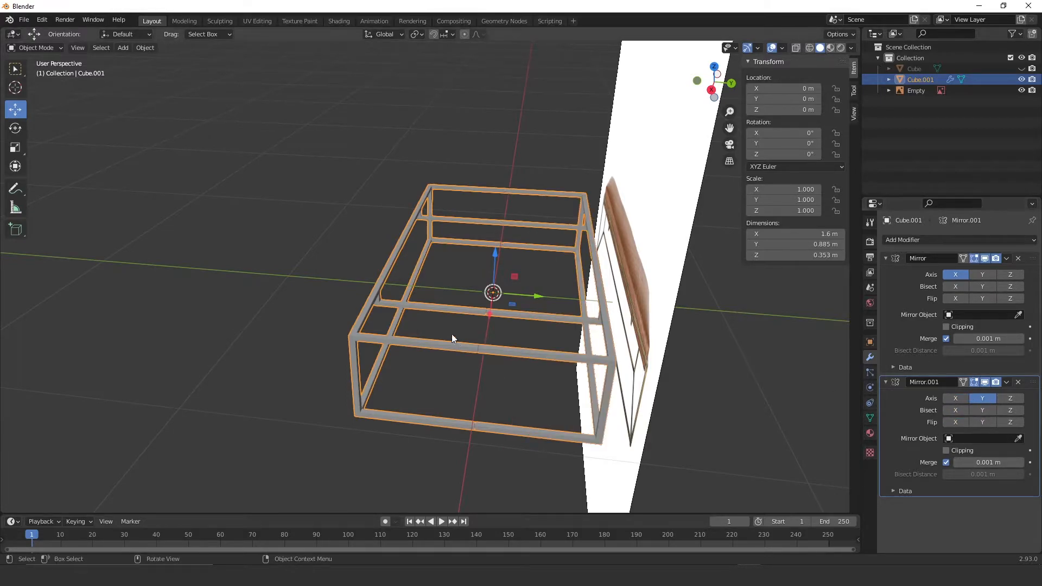
{"action": "middle_click_drag", "start_coordinate": [510, 296], "coordinate": [607, 285]}
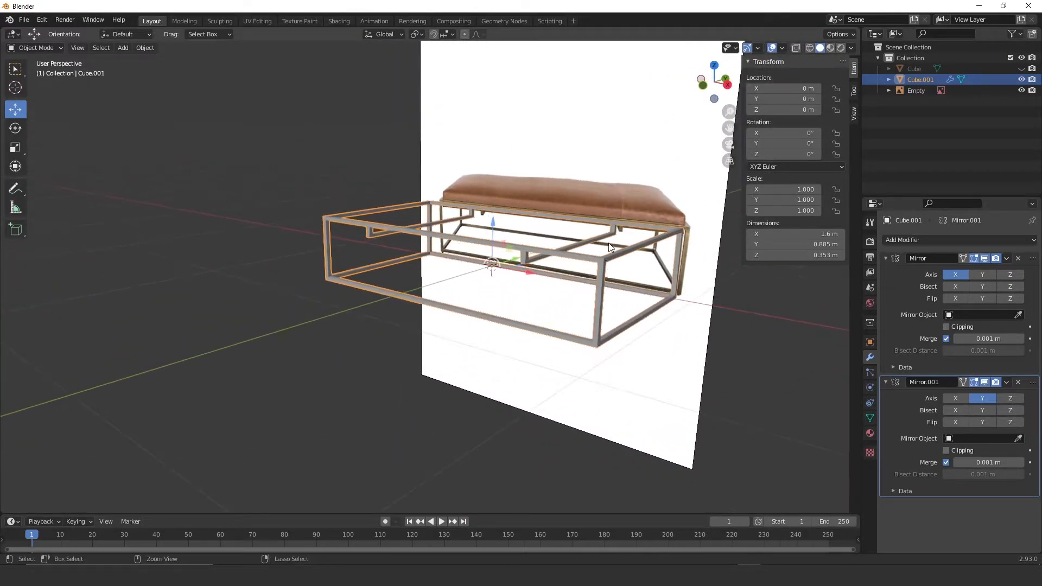
{"action": "scroll", "coordinate": [614, 245], "scroll_direction": "up", "scroll_amount": 3}
{"action": "middle_click_drag", "start_coordinate": [548, 239], "coordinate": [619, 251]}
{"action": "middle_click_drag", "start_coordinate": [531, 203], "coordinate": [509, 270], "text": "ctrl"}
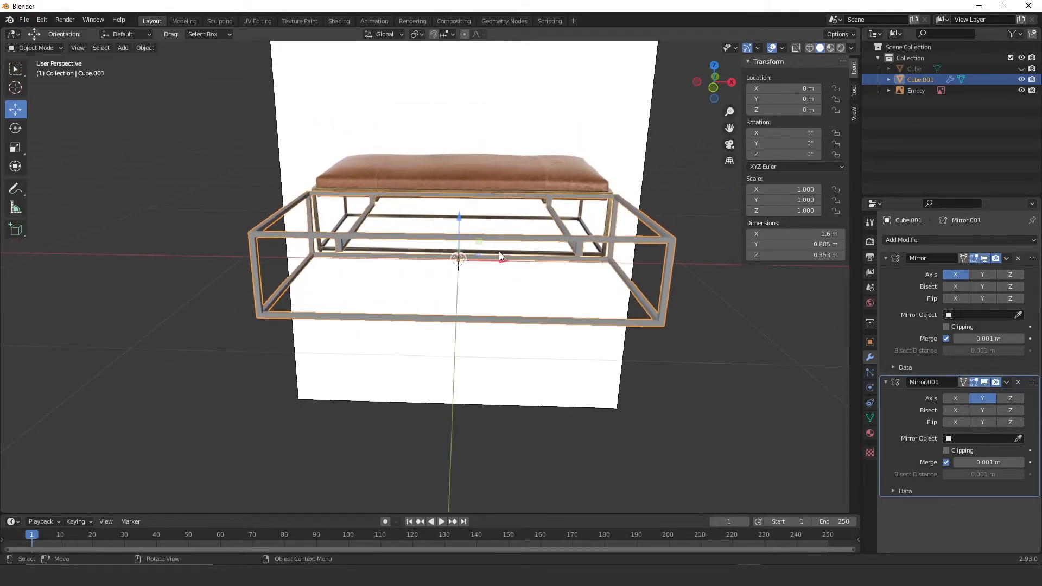
Step: Show the frame's lower left corner from the front and add a mesh cylinder for the foot
{"action": "key", "text": "KP_1"}
{"action": "scroll", "coordinate": [409, 297], "scroll_direction": "up", "scroll_amount": 6}
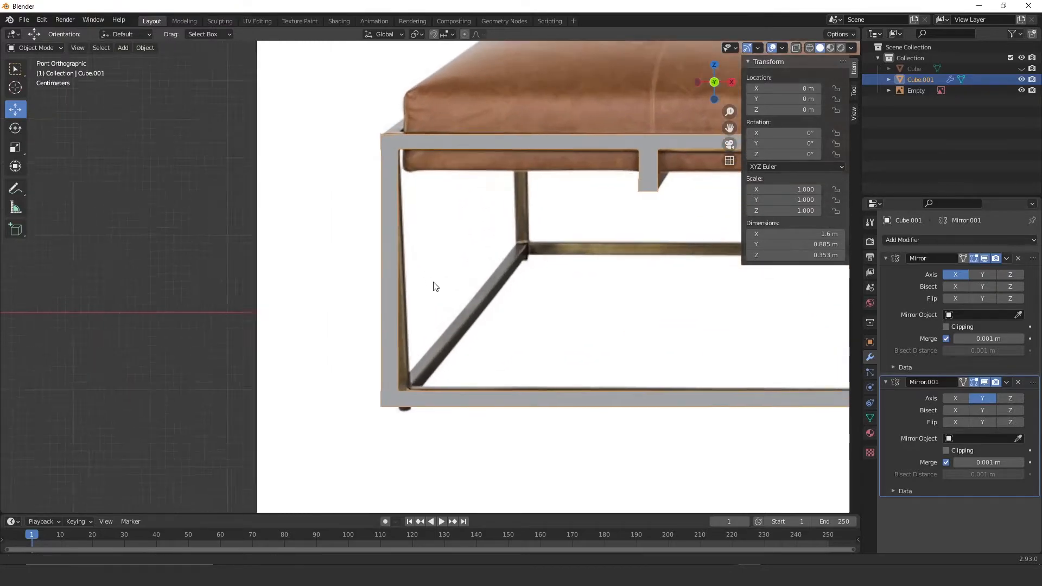
{"action": "middle_click_drag", "start_coordinate": [433, 287], "coordinate": [438, 276], "text": "ctrl"}
{"action": "middle_click_drag", "start_coordinate": [468, 314], "coordinate": [451, 248], "text": "shift"}
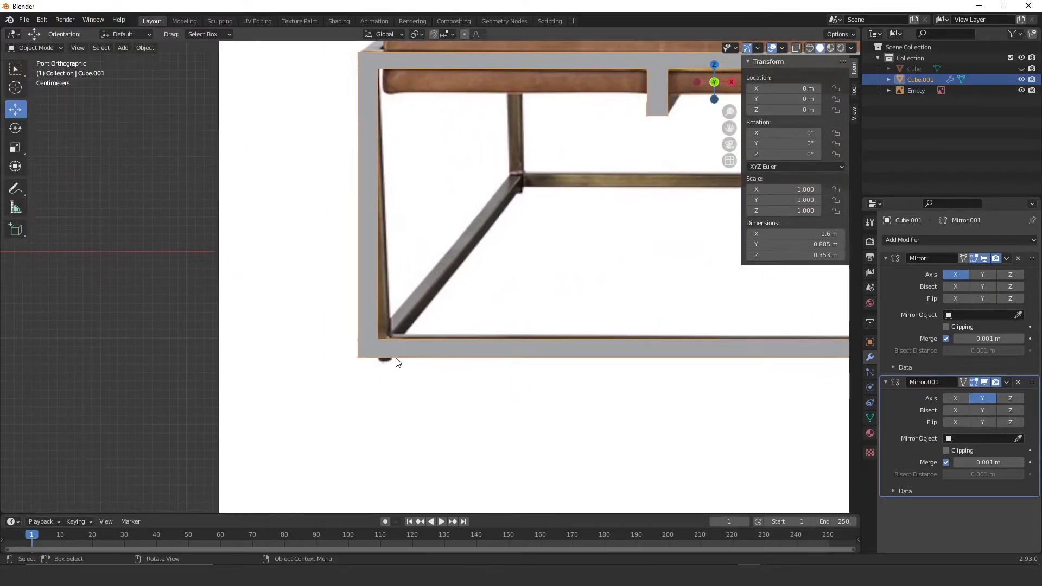
{"action": "key", "text": "shift+a"}
{"action": "mouse_move", "coordinate": [471, 313]}
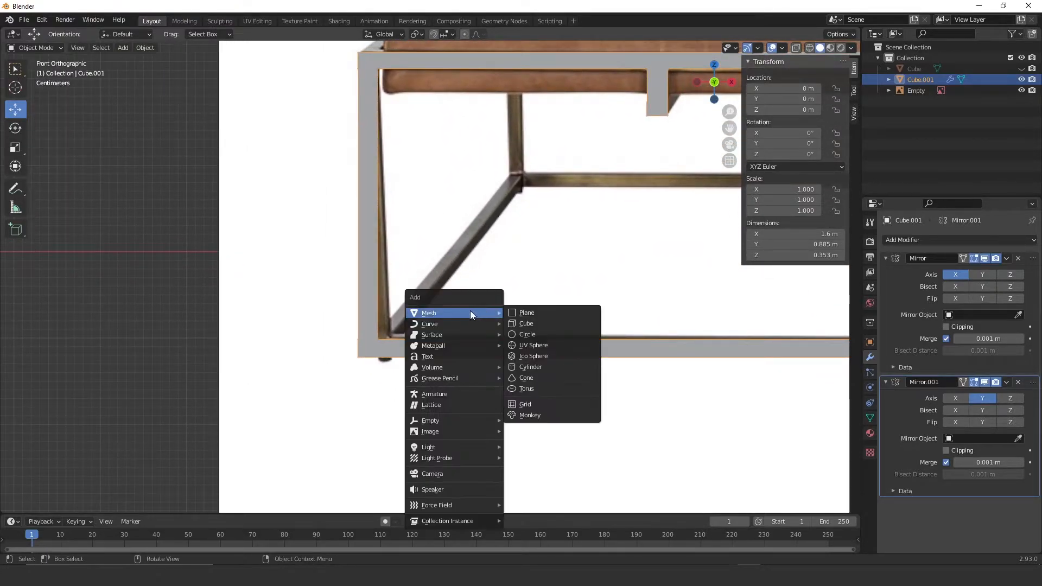
{"action": "left_click", "coordinate": [539, 367]}
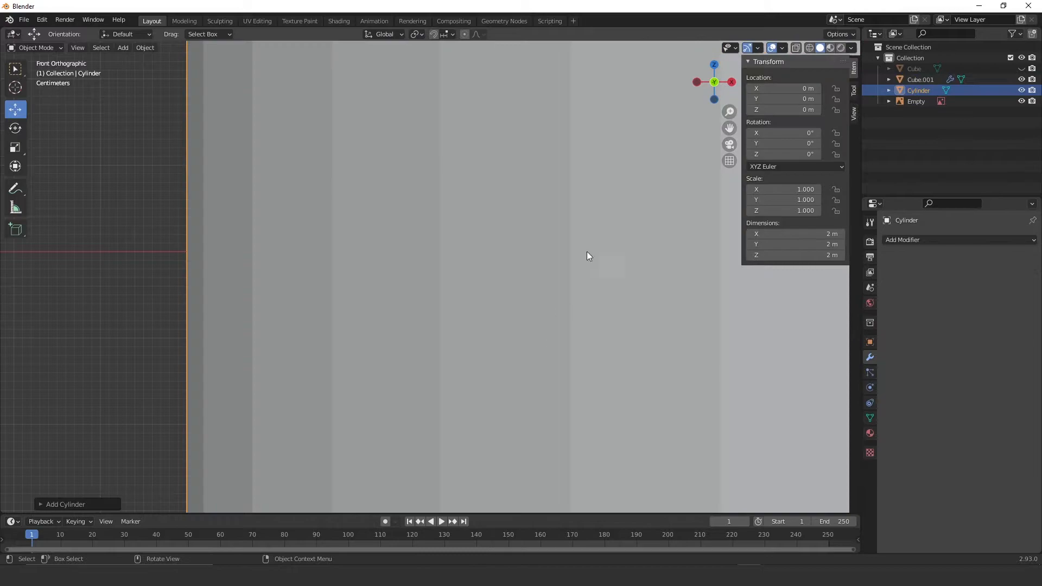
Step: Scale the new cylinder down uniformly to about 0.0745 m
{"action": "scroll", "coordinate": [588, 211], "scroll_direction": "down", "scroll_amount": 5}
{"action": "key", "text": "s"}
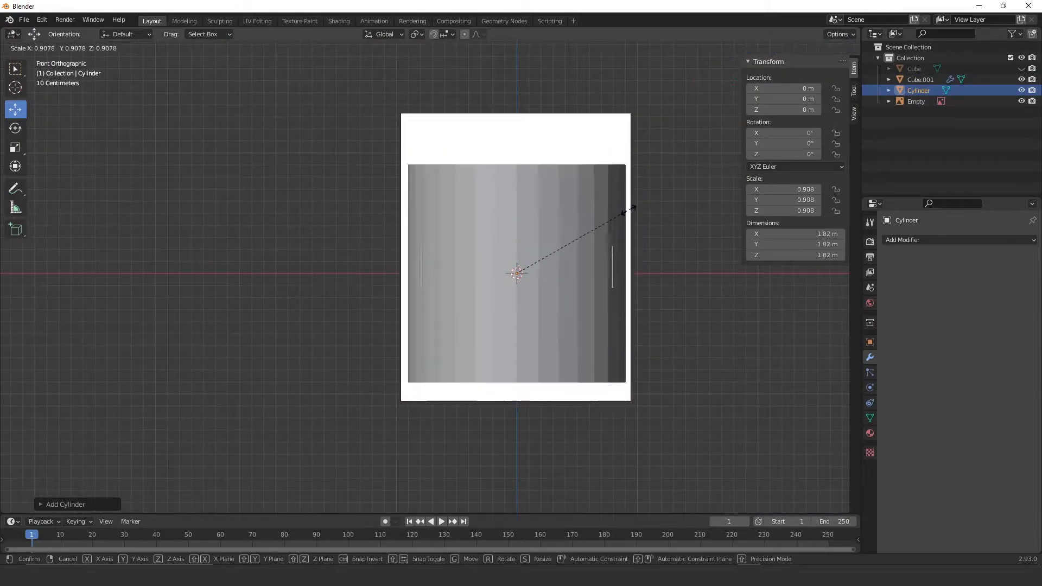
{"action": "left_click", "coordinate": [537, 268]}
{"action": "scroll", "coordinate": [590, 194], "scroll_direction": "up", "scroll_amount": 5}
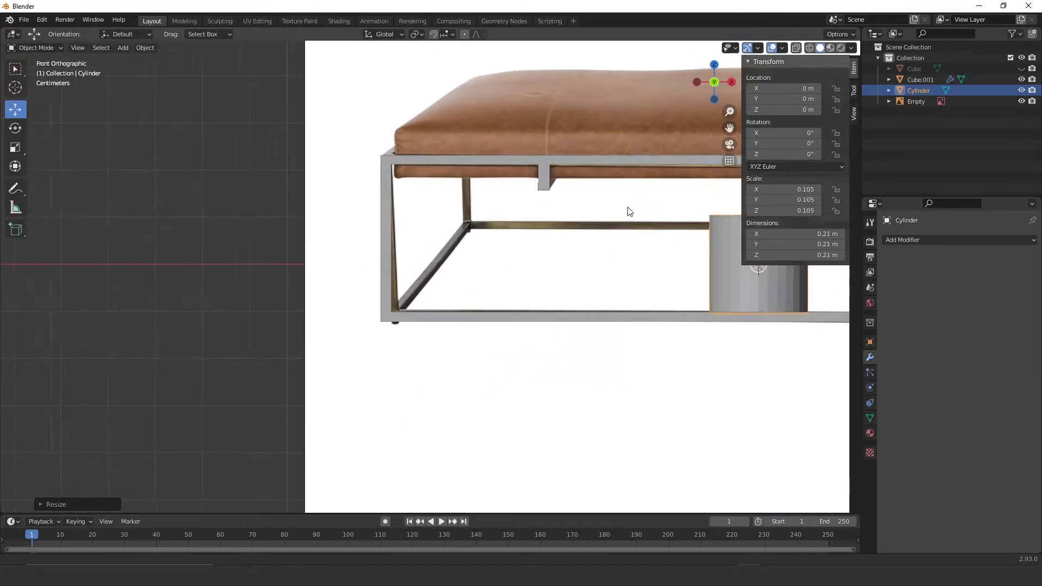
{"action": "key", "text": "s"}
{"action": "left_click", "coordinate": [603, 274]}
Step: Move the cylinder to the frame's lower left corner and scale it down to about 0.028 m
{"action": "key", "text": "g"}
{"action": "left_click", "coordinate": [198, 357]}
{"action": "middle_click_drag", "start_coordinate": [315, 321], "coordinate": [453, 279], "text": "shift"}
{"action": "middle_click_drag", "start_coordinate": [400, 309], "coordinate": [587, 213], "text": "ctrl"}
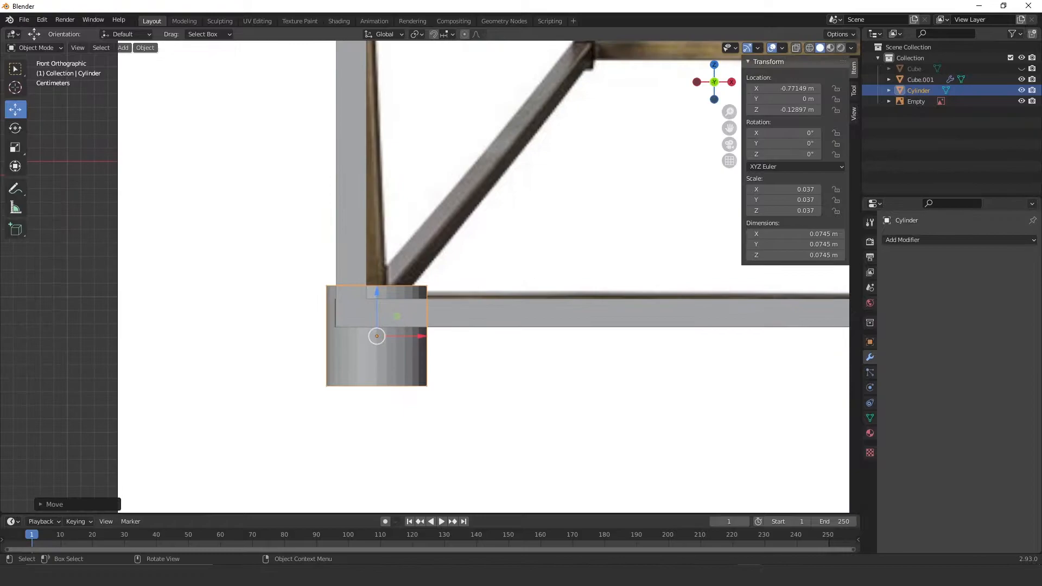
{"action": "key", "text": "s"}
{"action": "left_click", "coordinate": [449, 307]}
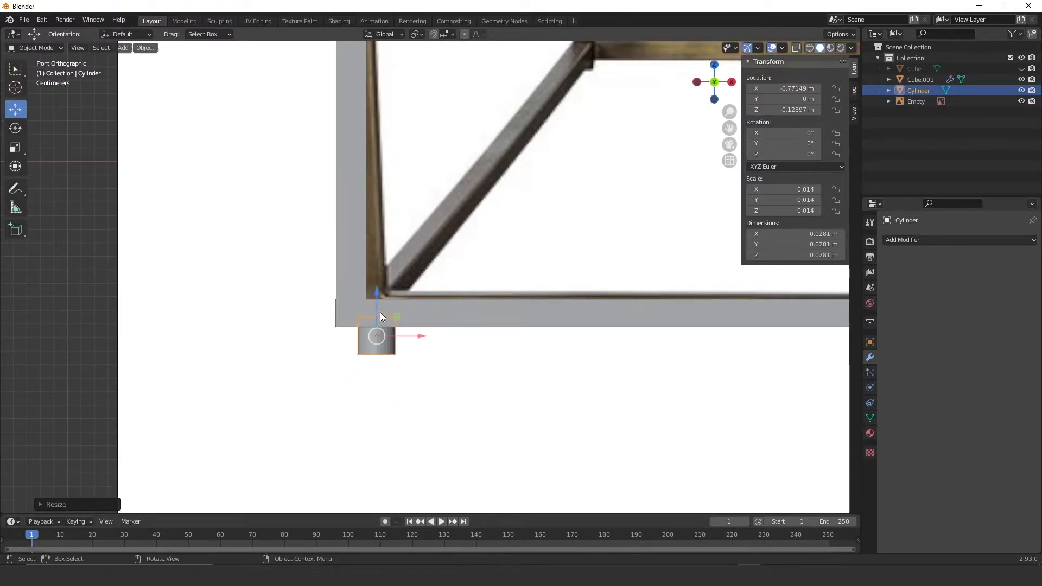
Step: Scale the foot to about 0.02 m and position it under the left leg at about X -0.790 m, Z -0.124 m
{"action": "mouse_move", "coordinate": [375, 305]}
{"action": "left_mouse_down"}
{"action": "mouse_move", "coordinate": [376, 243]}
{"action": "mouse_move", "coordinate": [375, 293]}
{"action": "left_mouse_up"}
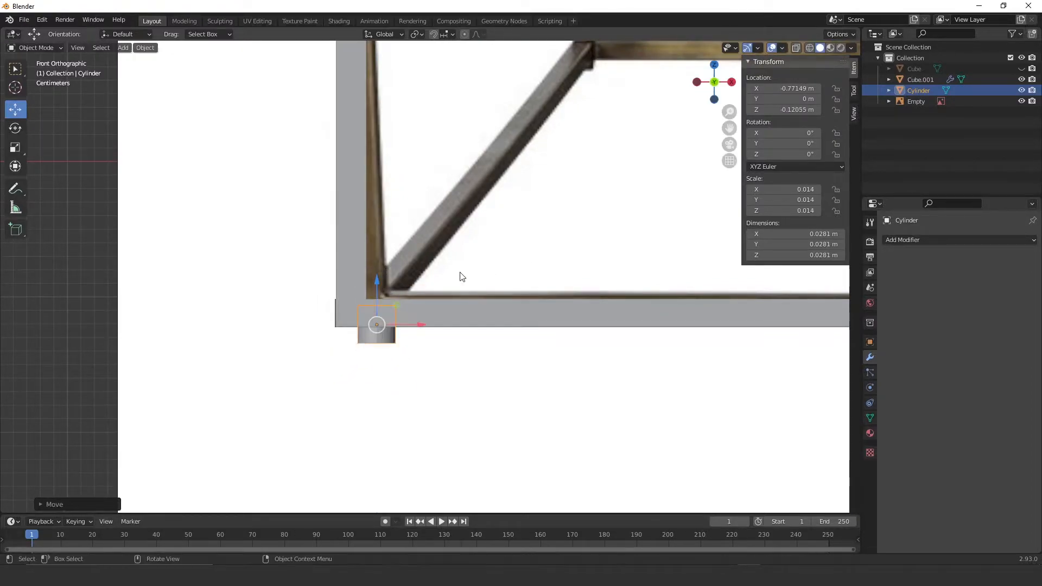
{"action": "key", "text": "s"}
{"action": "left_click", "coordinate": [425, 320]}
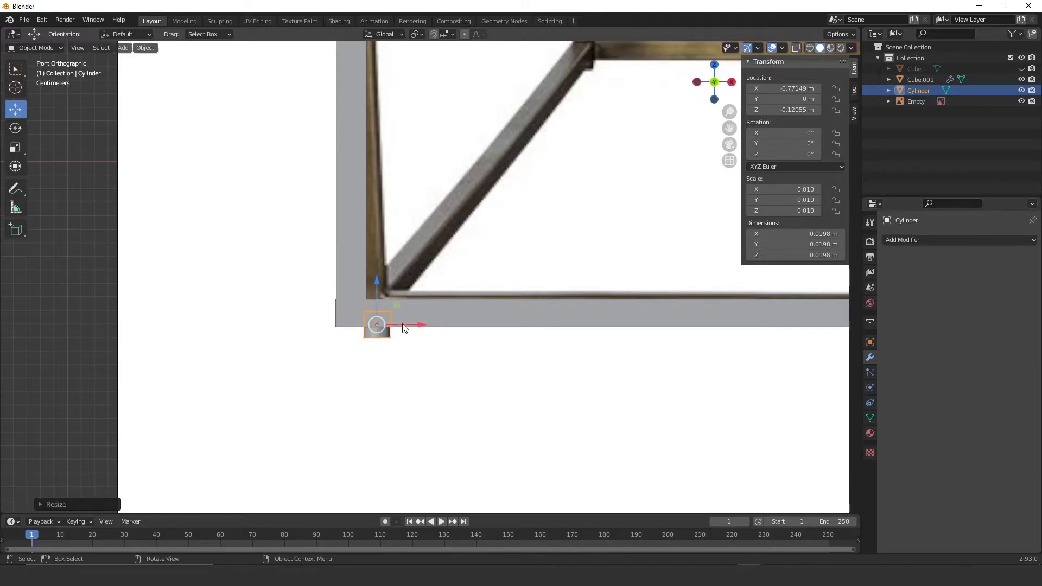
{"action": "left_click_drag", "start_coordinate": [399, 325], "coordinate": [370, 325]}
{"action": "scroll", "coordinate": [389, 320], "scroll_direction": "down", "scroll_amount": 2}
{"action": "left_click_drag", "start_coordinate": [366, 286], "coordinate": [357, 305]}
{"action": "middle_click_drag", "start_coordinate": [464, 320], "coordinate": [473, 474], "text": "ctrl"}
{"action": "middle_click_drag", "start_coordinate": [523, 311], "coordinate": [219, 305], "text": "shift"}
{"action": "middle_click_drag", "start_coordinate": [417, 232], "coordinate": [388, 293], "text": "ctrl"}
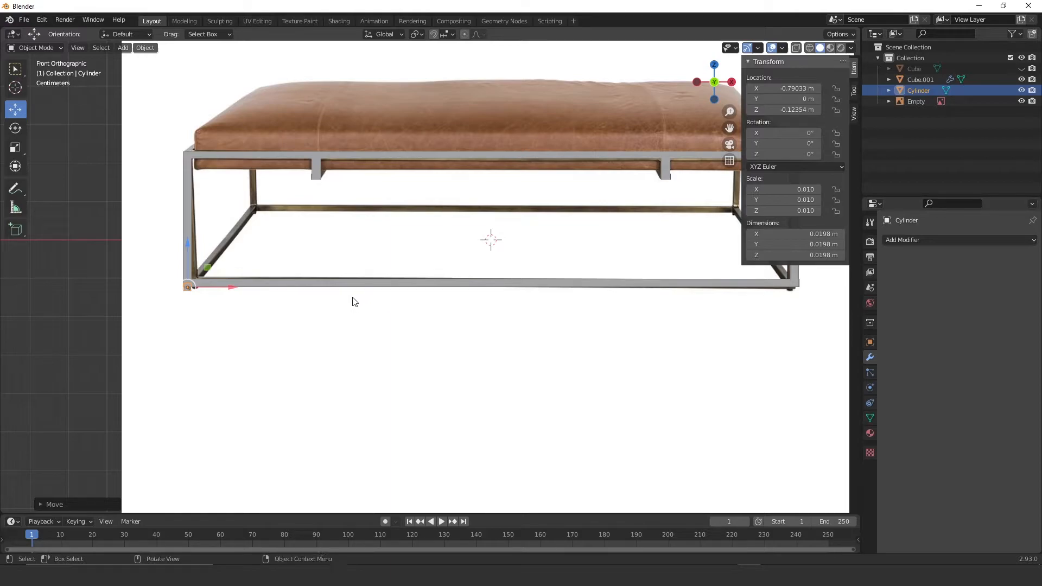
Step: Make a linked duplicate of the foot along X and place it under the right leg at about X 0.789 m
{"action": "key", "text": "shift+d"}
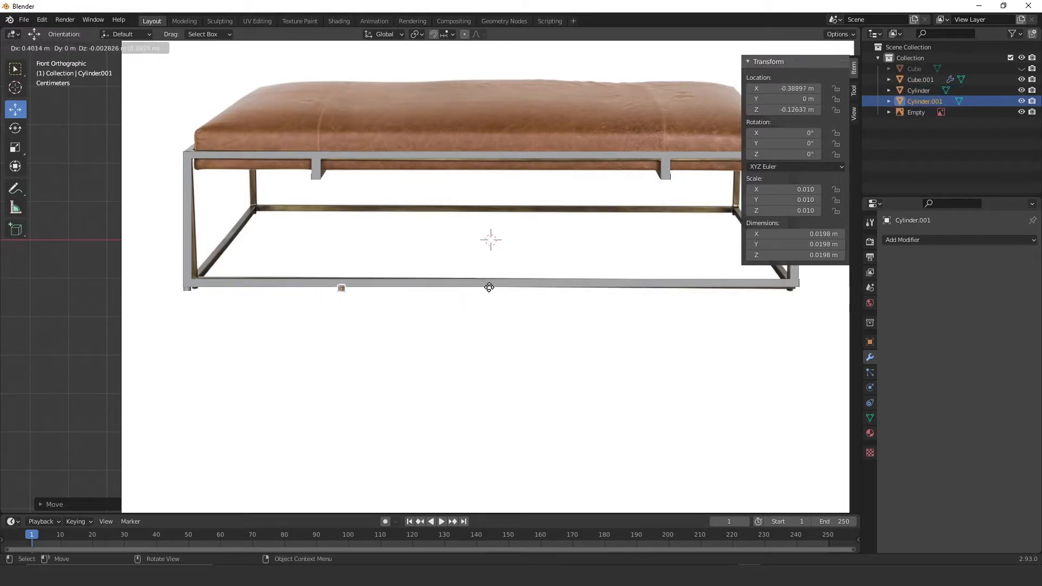
{"action": "key", "text": "x"}
{"action": "left_click", "coordinate": [791, 287]}
{"action": "middle_click_drag", "start_coordinate": [712, 310], "coordinate": [513, 321], "text": "shift"}
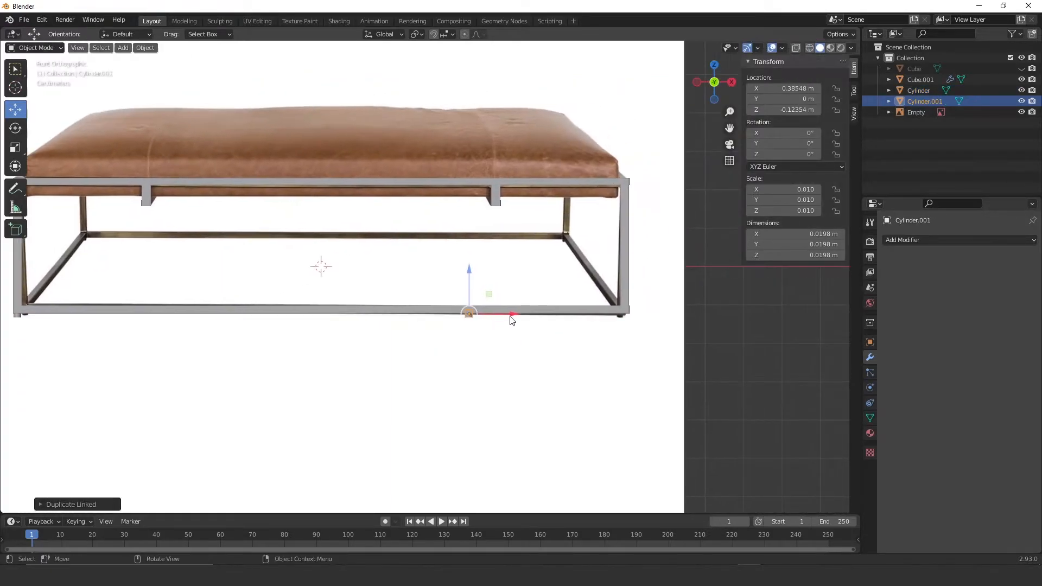
{"action": "left_click_drag", "start_coordinate": [513, 313], "coordinate": [663, 314]}
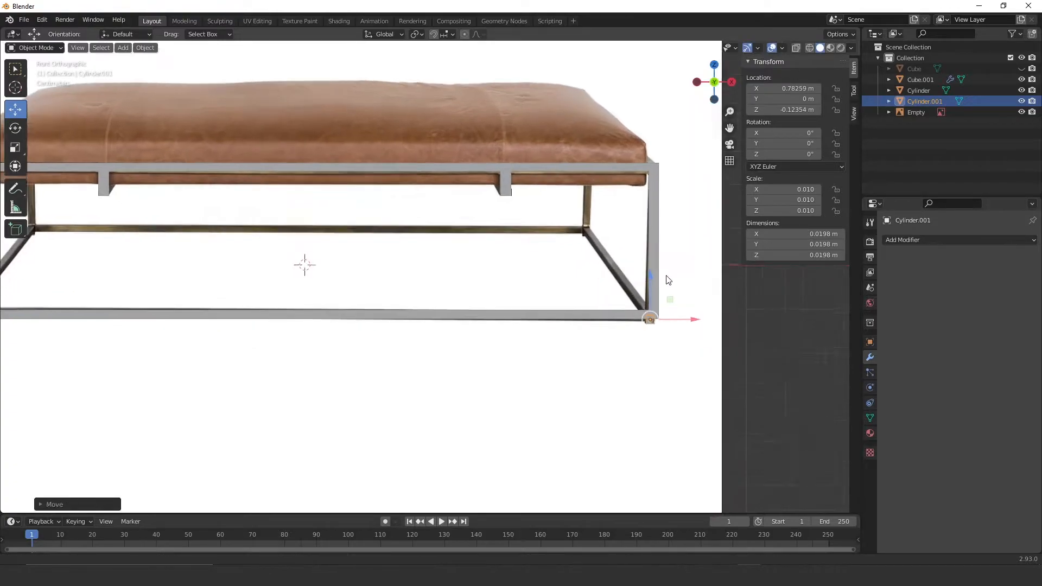
{"action": "scroll", "coordinate": [664, 317], "scroll_direction": "up", "scroll_amount": 6}
{"action": "left_click_drag", "start_coordinate": [686, 395], "coordinate": [700, 392]}
{"action": "scroll", "coordinate": [541, 391], "scroll_direction": "down", "scroll_amount": 5}
{"action": "middle_click_drag", "start_coordinate": [526, 341], "coordinate": [848, 345], "text": "shift"}
{"action": "scroll", "coordinate": [560, 292], "scroll_direction": "down", "scroll_amount": 2}
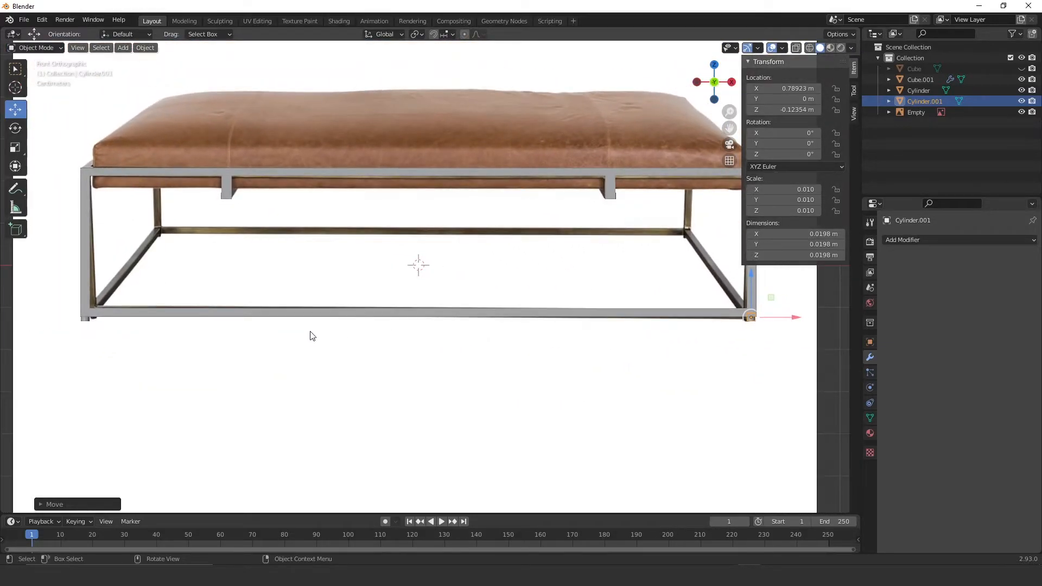
Step: Select both feet and, in the right view, move them along Y under the frame's rear legs
{"action": "left_click", "coordinate": [87, 321], "text": "shift"}
{"action": "key", "text": "KP_3"}
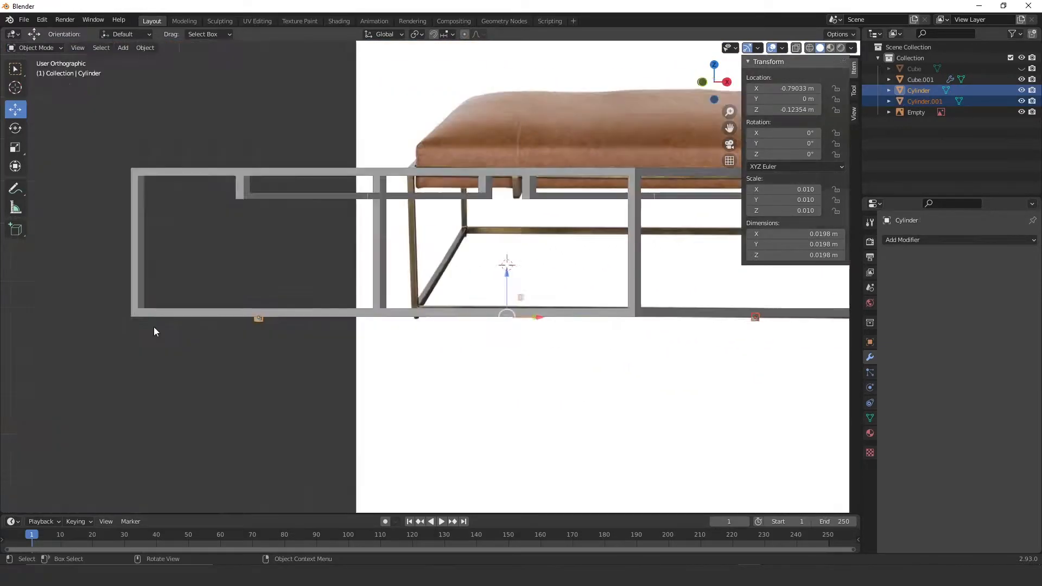
{"action": "left_click_drag", "start_coordinate": [596, 321], "coordinate": [661, 315]}
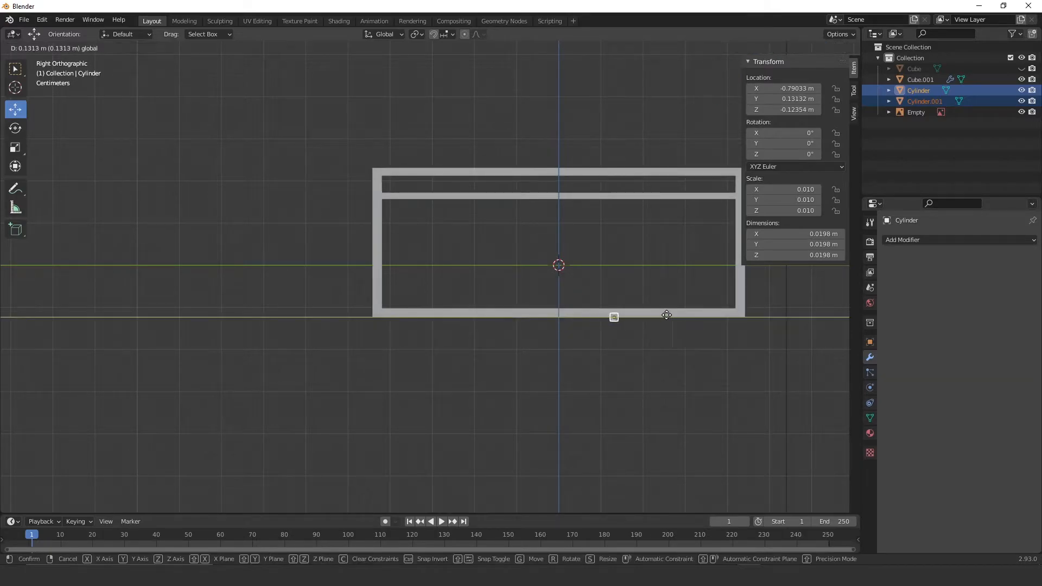
{"action": "left_click_drag", "start_coordinate": [777, 327], "coordinate": [776, 331]}
Step: Make linked duplicates of both feet and place them under the front legs at about Y -0.430 m, leaving nothing selected
{"action": "key", "text": "shift+d"}
{"action": "left_click", "coordinate": [472, 324]}
{"action": "key", "text": "x"}
{"action": "left_click_drag", "start_coordinate": [432, 332], "coordinate": [407, 330]}
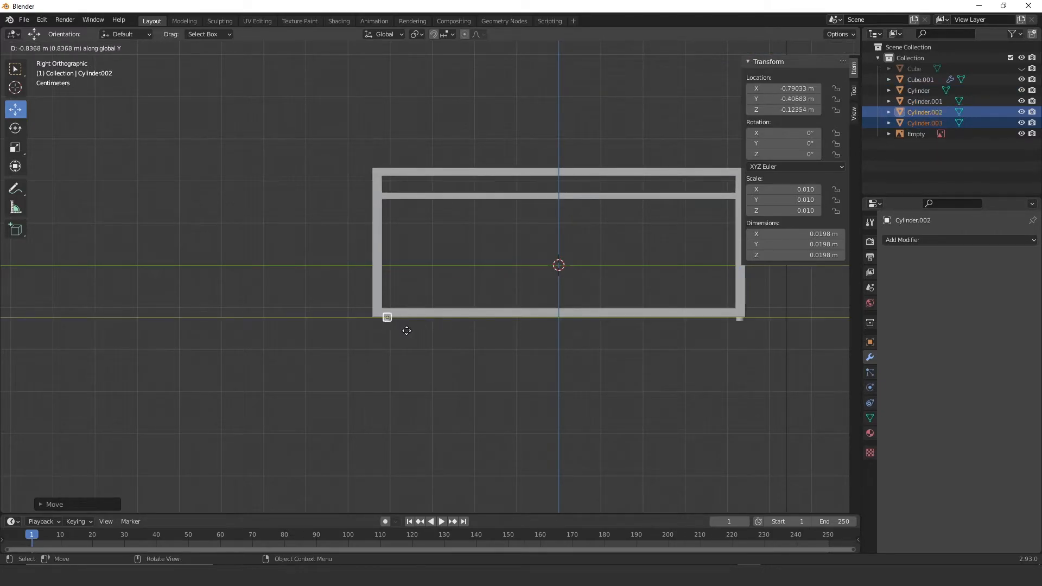
{"action": "left_click", "coordinate": [396, 339]}
{"action": "scroll", "coordinate": [420, 200], "scroll_direction": "up", "scroll_amount": 5}
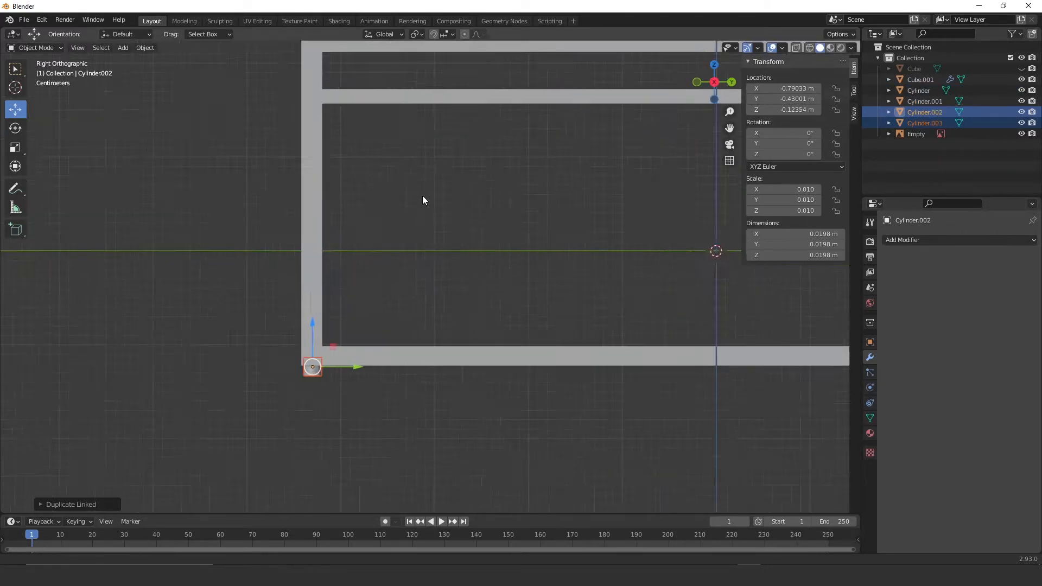
{"action": "scroll", "coordinate": [400, 295], "scroll_direction": "down", "scroll_amount": 6}
{"action": "middle_click_drag", "start_coordinate": [439, 328], "coordinate": [577, 266]}
{"action": "left_click", "coordinate": [672, 309]}
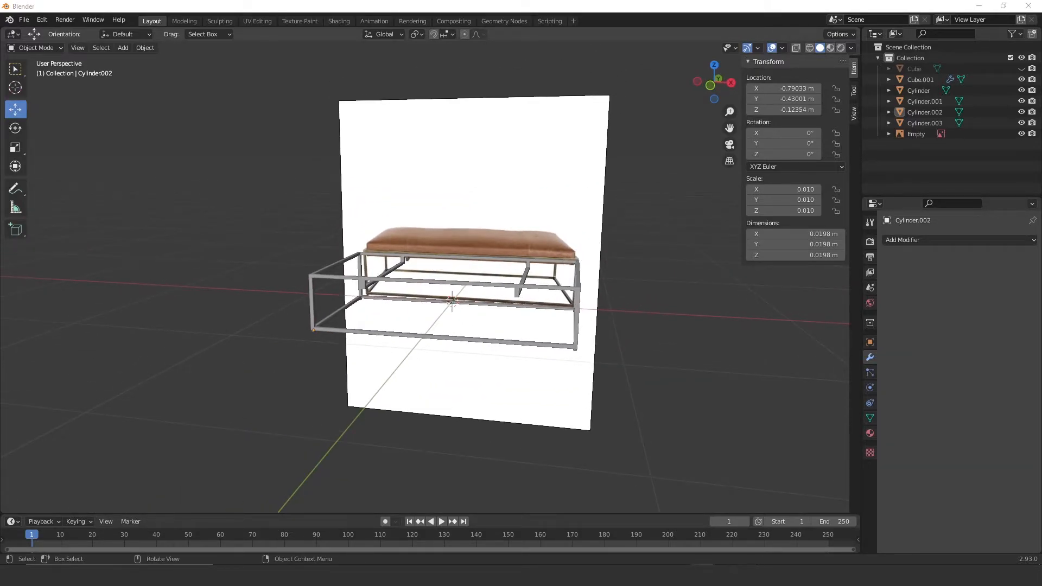
Step: Add a mesh cube for the cushion and show it from the front
{"action": "key", "text": "KP_1"}
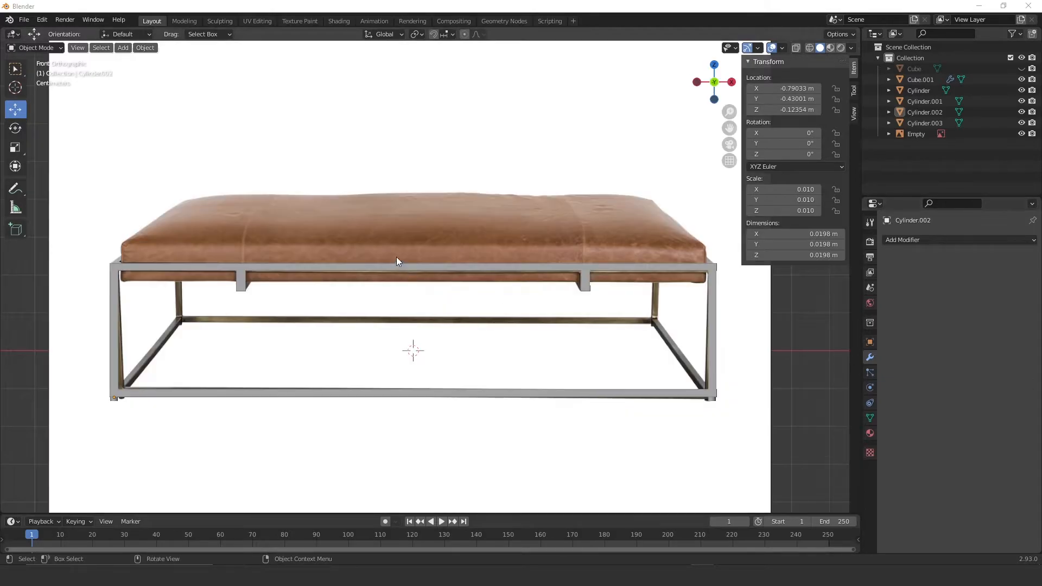
{"action": "middle_click_drag", "start_coordinate": [432, 231], "coordinate": [429, 236]}
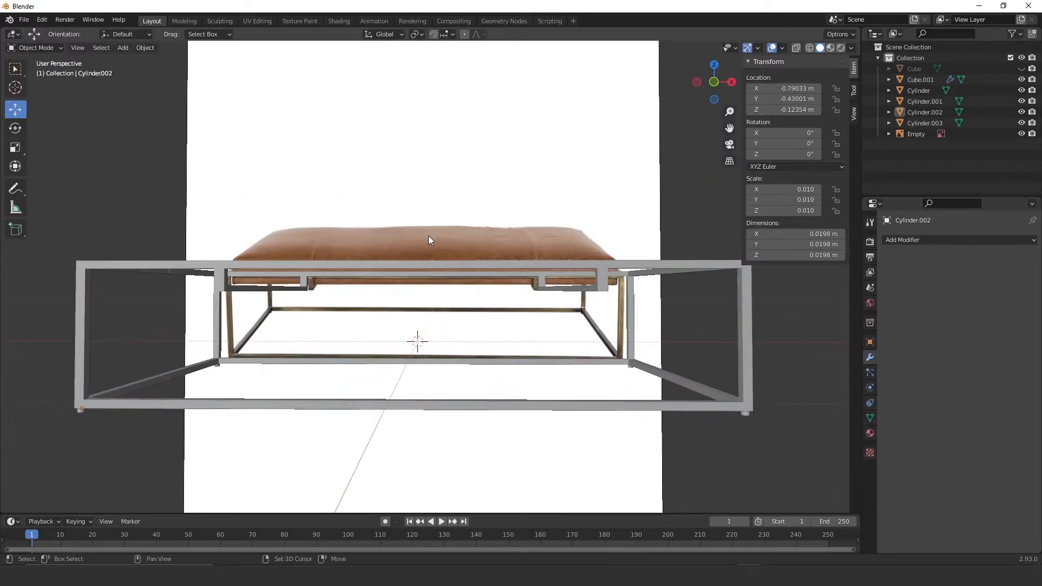
{"action": "key", "text": "shift+a"}
{"action": "mouse_move", "coordinate": [418, 233]}
{"action": "left_click", "coordinate": [483, 243]}
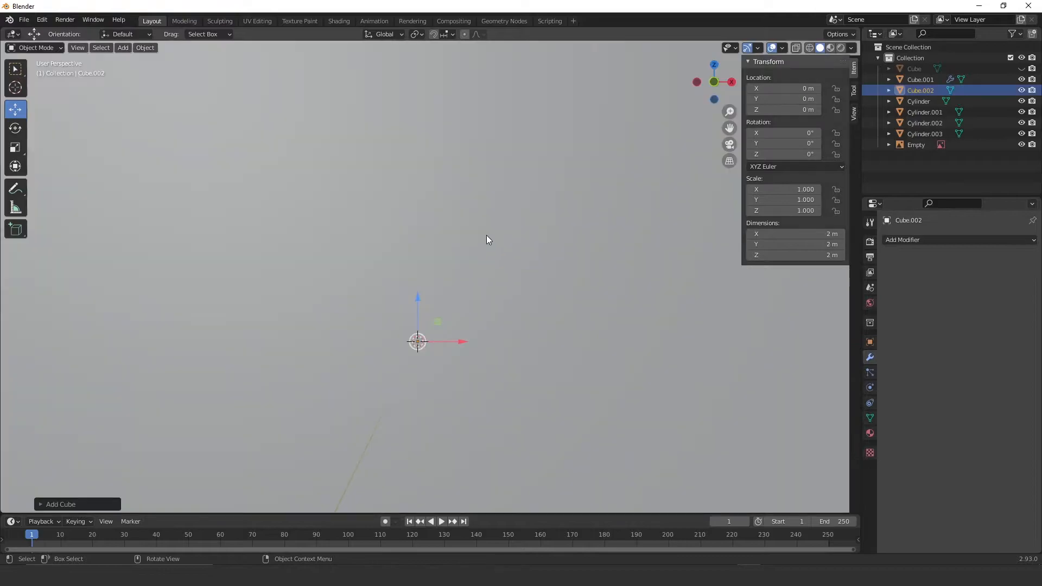
{"action": "key", "text": "KP_1"}
{"action": "scroll", "coordinate": [491, 228], "scroll_direction": "down", "scroll_amount": 6}
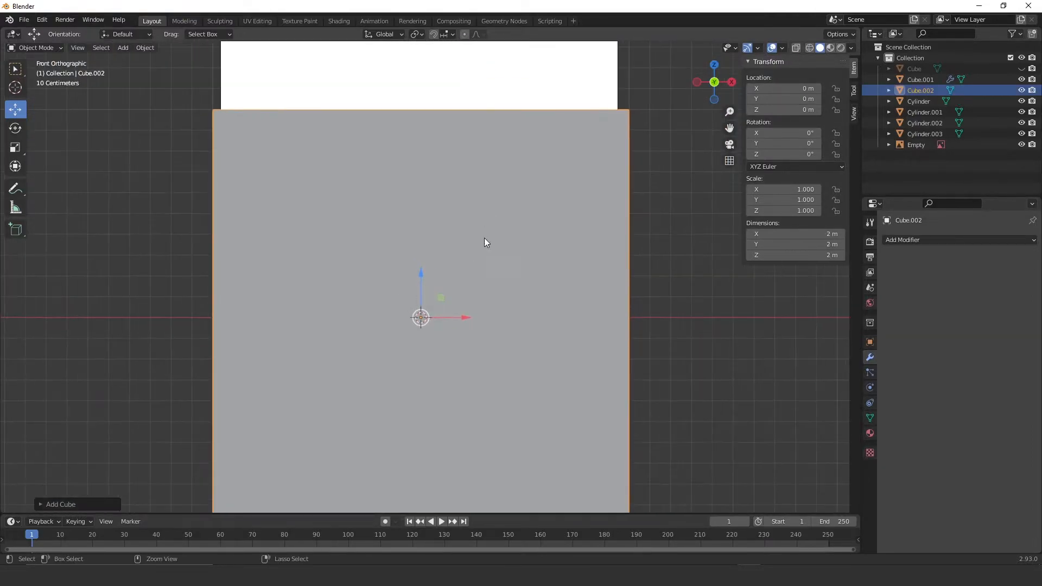
Step: In Edit Mode with X-ray on, lower the cube's top vertices along Z to about 0.380 m, near the reference cushion's top
{"action": "key", "text": "Tab"}
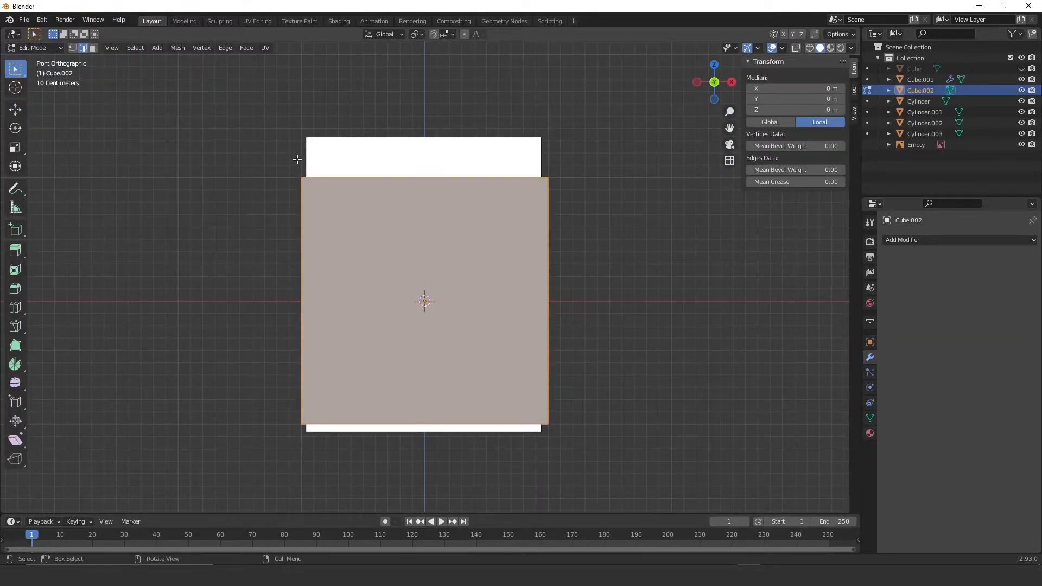
{"action": "key", "text": "1"}
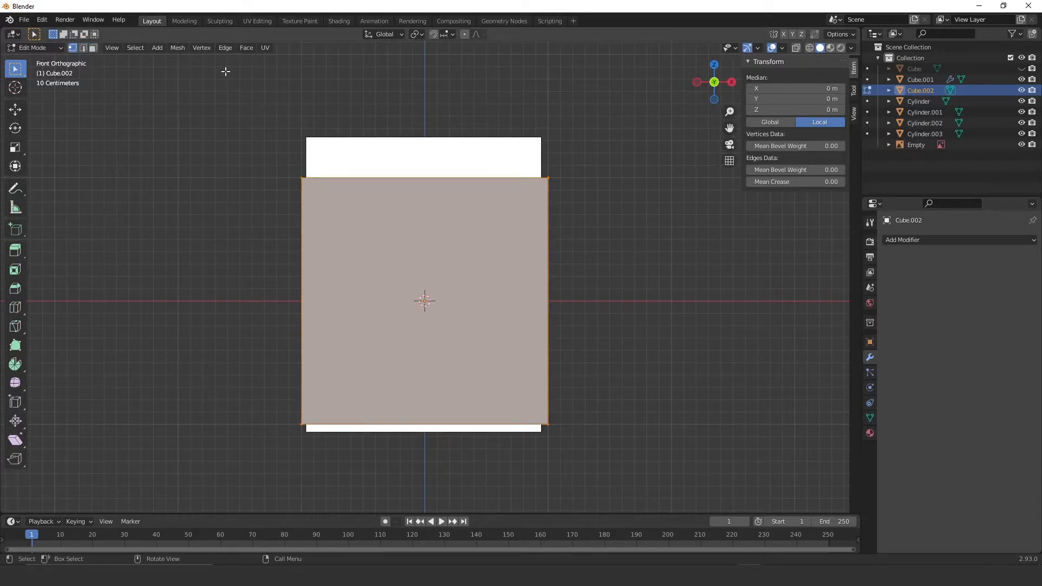
{"action": "left_click", "coordinate": [797, 48]}
{"action": "left_click_drag", "start_coordinate": [257, 136], "coordinate": [659, 233]}
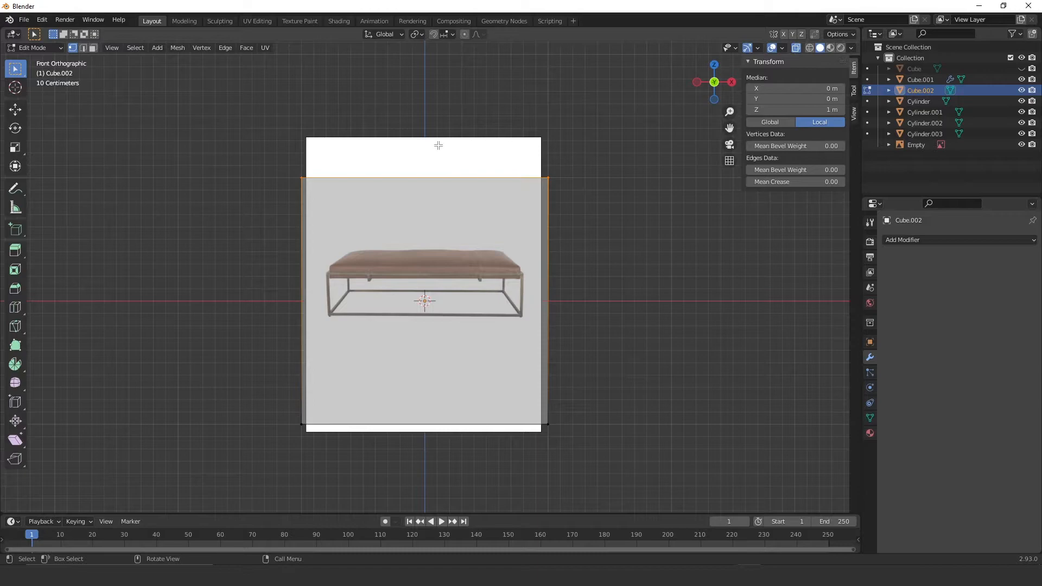
{"action": "key", "text": "g"}
{"action": "key", "text": "x"}
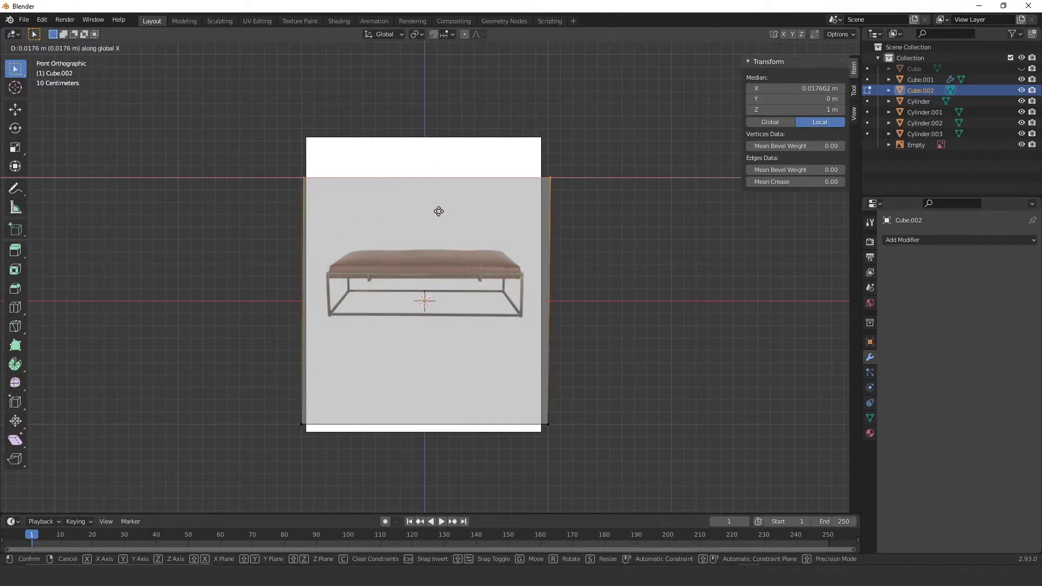
{"action": "key", "text": "z"}
{"action": "left_click", "coordinate": [444, 222]}
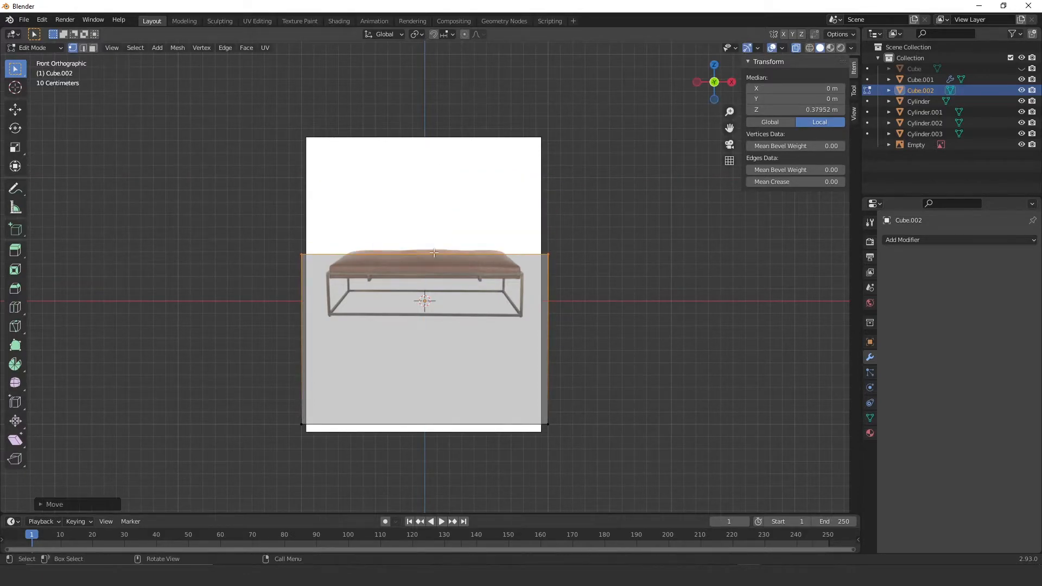
Step: Raise the cube's bottom vertices along Z to about 0.182 m, level with the underside of the cushion in the photo
{"action": "scroll", "coordinate": [435, 241], "scroll_direction": "up", "scroll_amount": 1}
{"action": "left_click_drag", "start_coordinate": [233, 412], "coordinate": [629, 498]}
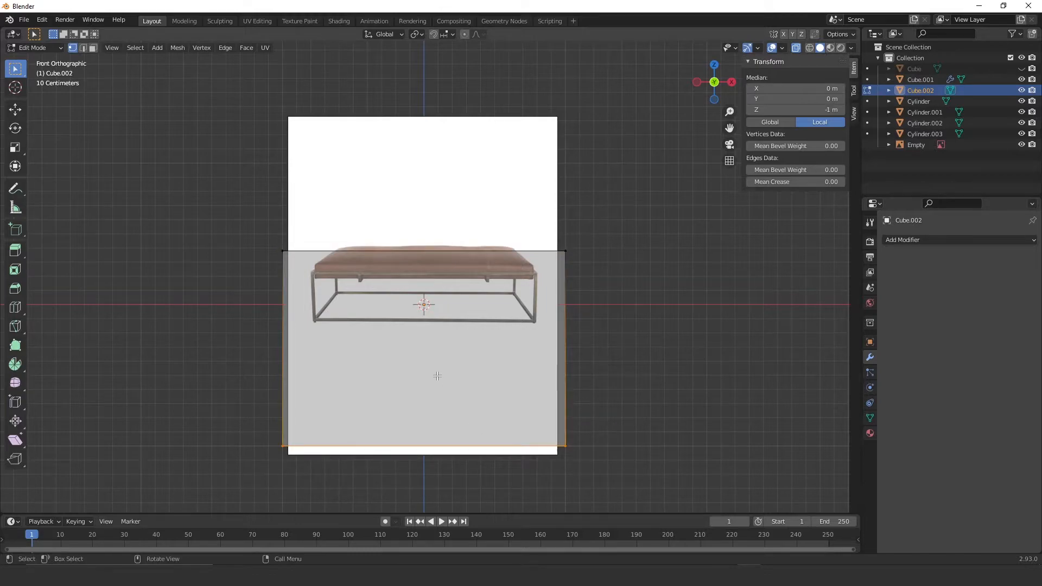
{"action": "key", "text": "g"}
{"action": "key", "text": "z"}
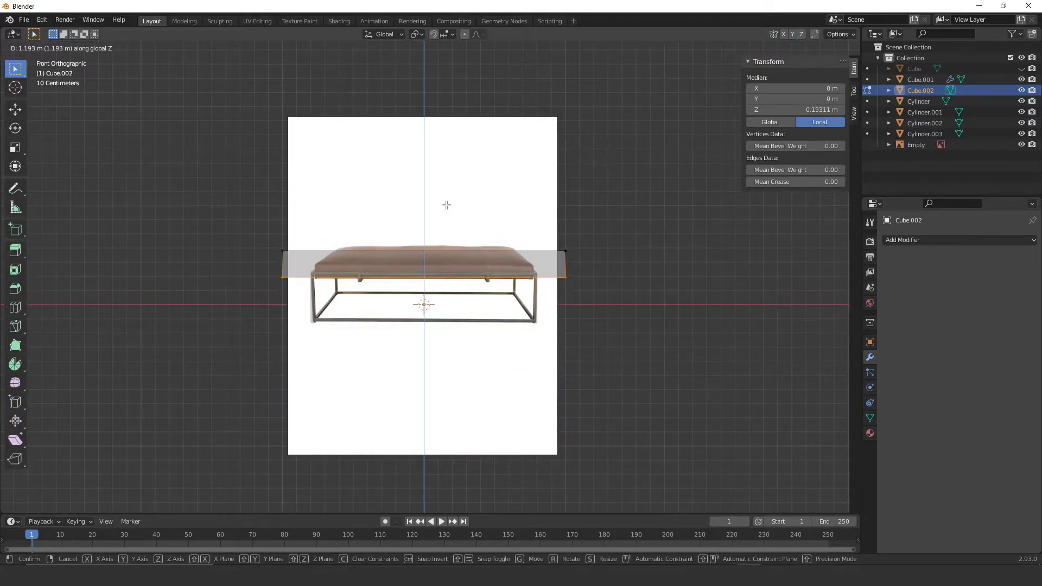
{"action": "left_click", "coordinate": [447, 205]}
{"action": "scroll", "coordinate": [461, 179], "scroll_direction": "up", "scroll_amount": 6}
{"action": "key", "text": "g"}
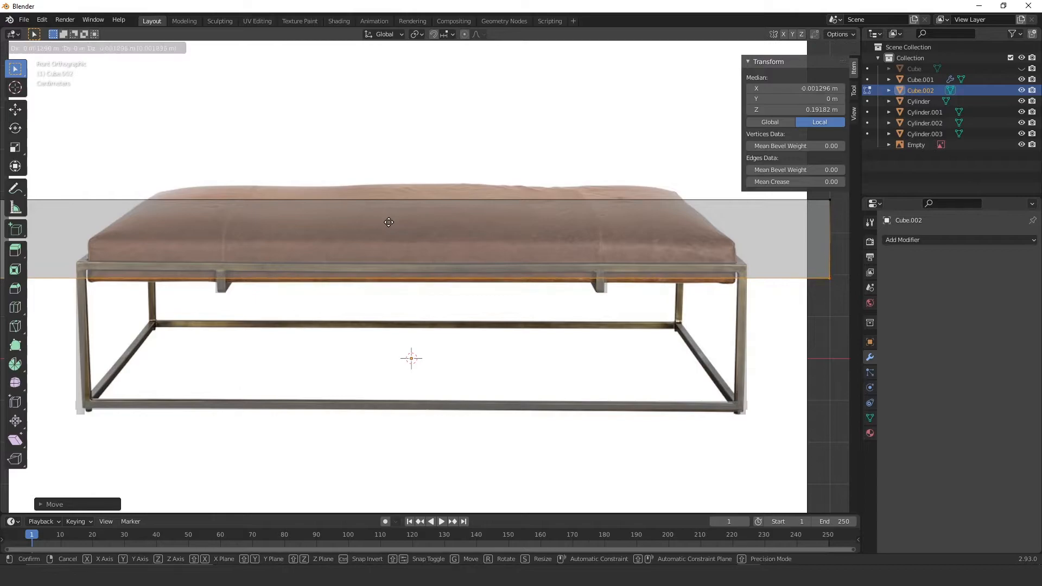
{"action": "key", "text": "z"}
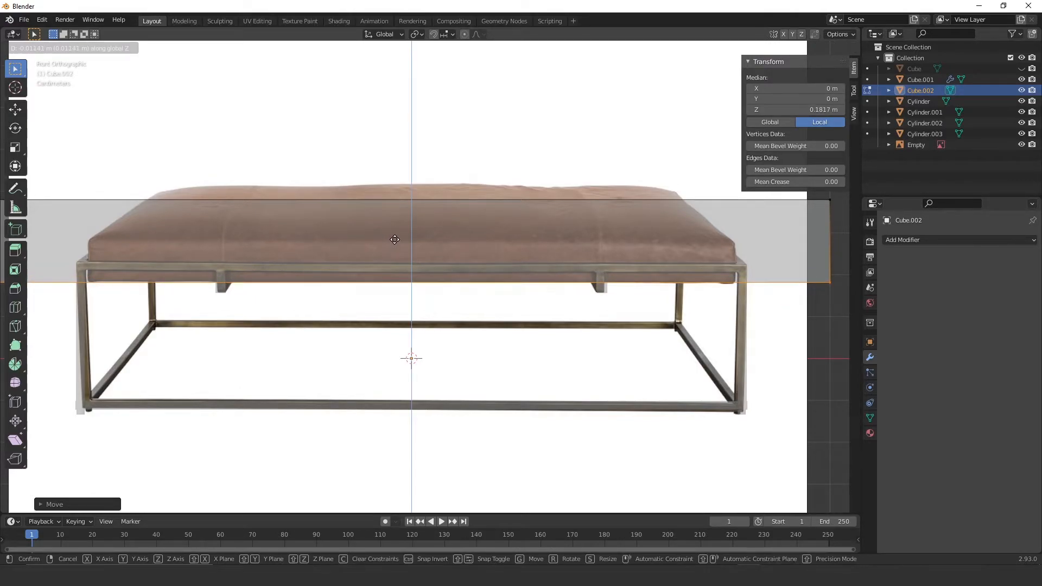
{"action": "left_click", "coordinate": [393, 242]}
Step: Move the cube's left-end vertices along X to about -0.779 m, flush with the inner face of the left frame leg
{"action": "scroll", "coordinate": [393, 242], "scroll_direction": "down", "scroll_amount": 3}
{"action": "left_click_drag", "start_coordinate": [129, 210], "coordinate": [203, 279]}
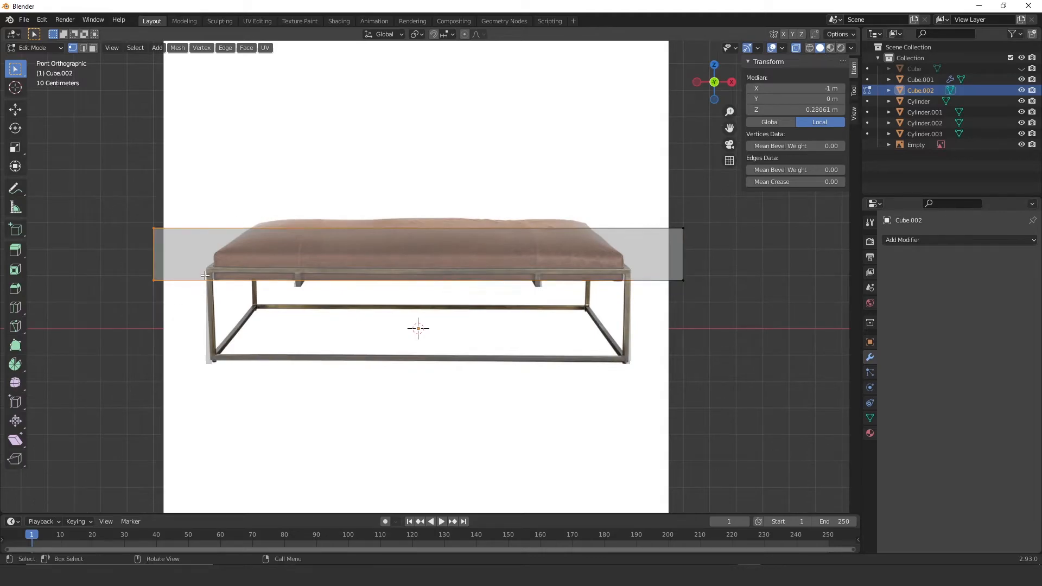
{"action": "key", "text": "g"}
{"action": "key", "text": "x"}
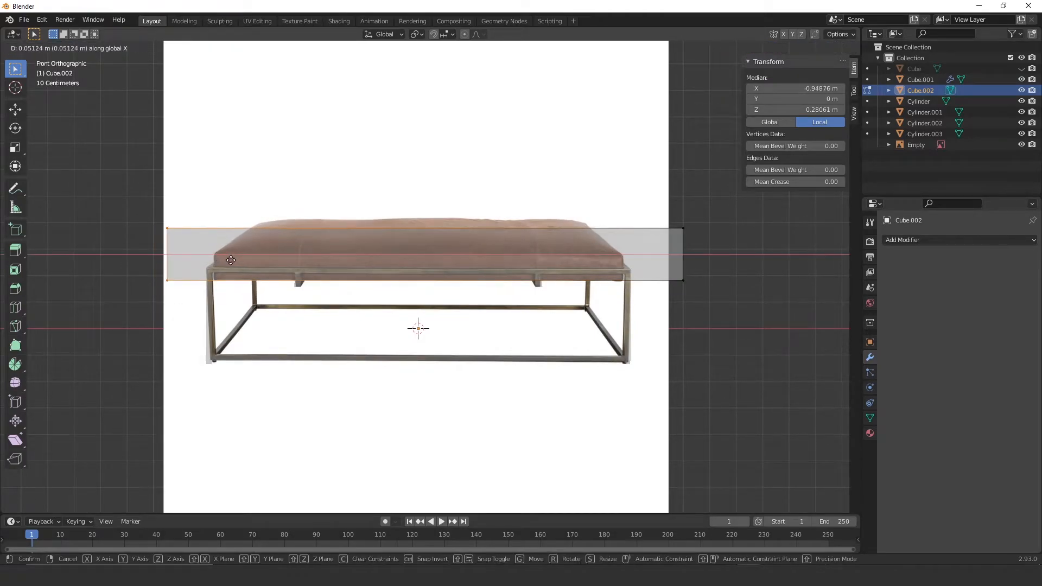
{"action": "left_click", "coordinate": [271, 273]}
{"action": "middle_click_drag", "start_coordinate": [405, 274], "coordinate": [372, 230], "text": "ctrl"}
{"action": "middle_click_drag", "start_coordinate": [277, 229], "coordinate": [607, 246], "text": "shift"}
{"action": "middle_click_drag", "start_coordinate": [251, 267], "coordinate": [362, 259], "text": "shift"}
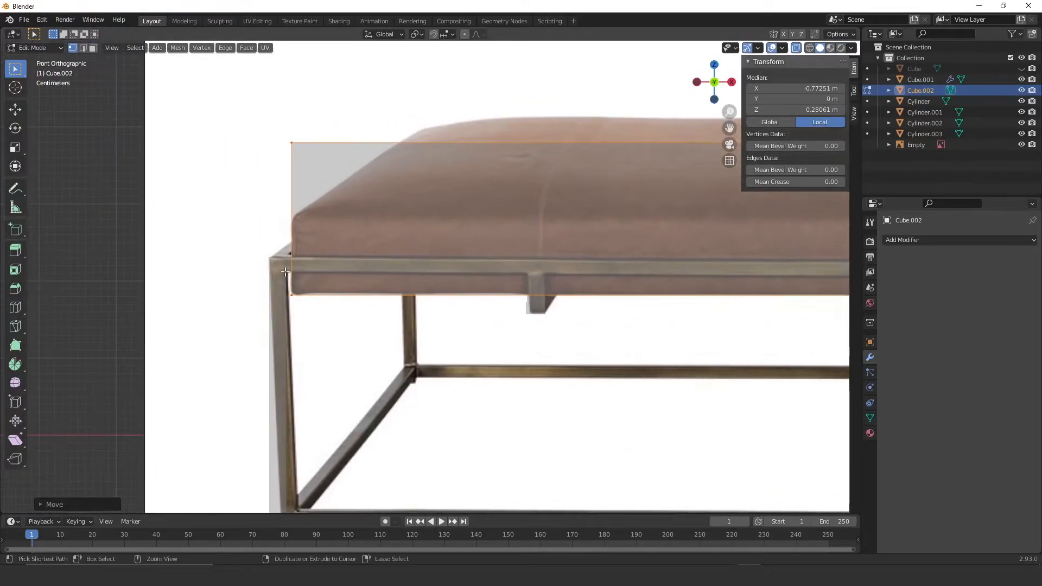
{"action": "scroll", "coordinate": [289, 277], "scroll_direction": "up", "scroll_amount": 4}
{"action": "key", "text": "g"}
{"action": "key", "text": "x"}
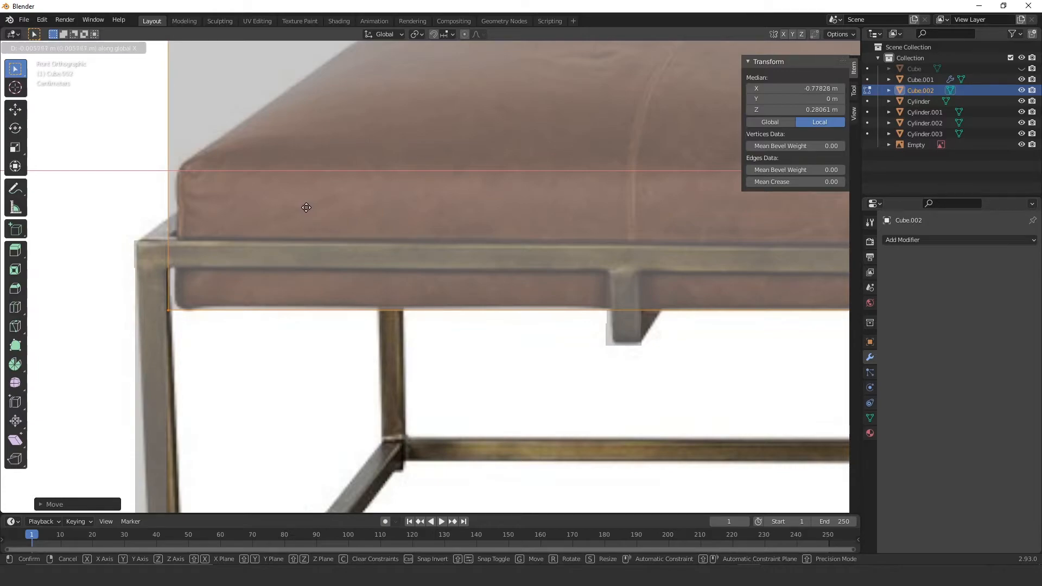
{"action": "left_click", "coordinate": [306, 207]}
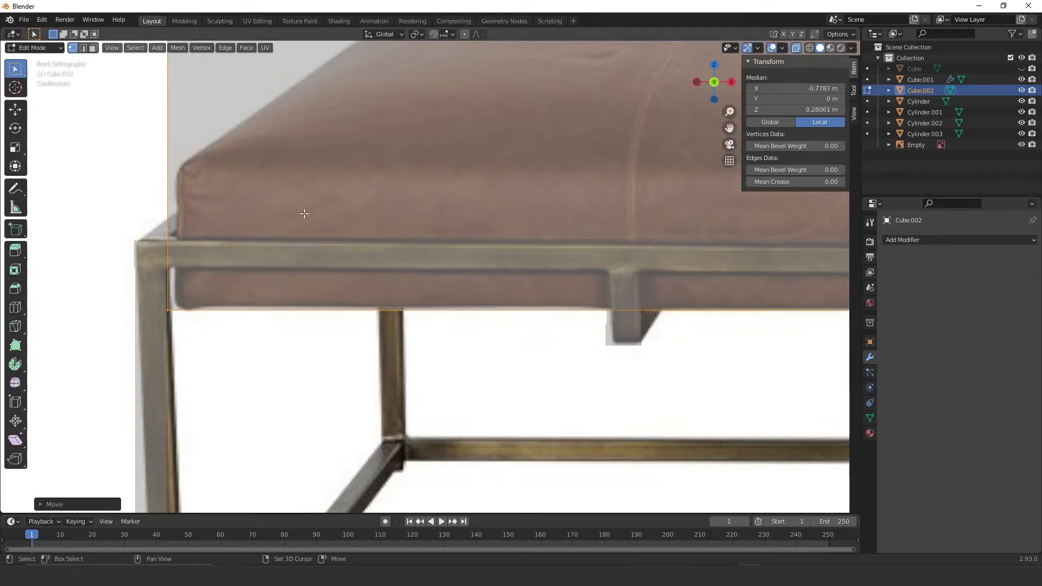
{"action": "left_click", "coordinate": [795, 48]}
{"action": "middle_click_drag", "start_coordinate": [293, 246], "coordinate": [295, 275]}
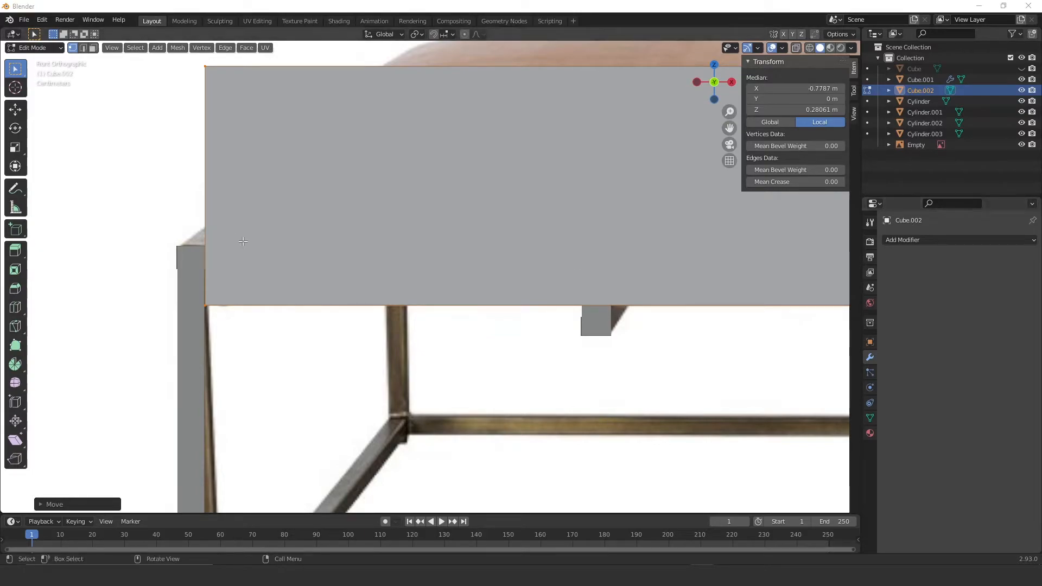
{"action": "middle_click_drag", "start_coordinate": [500, 185], "coordinate": [489, 202]}
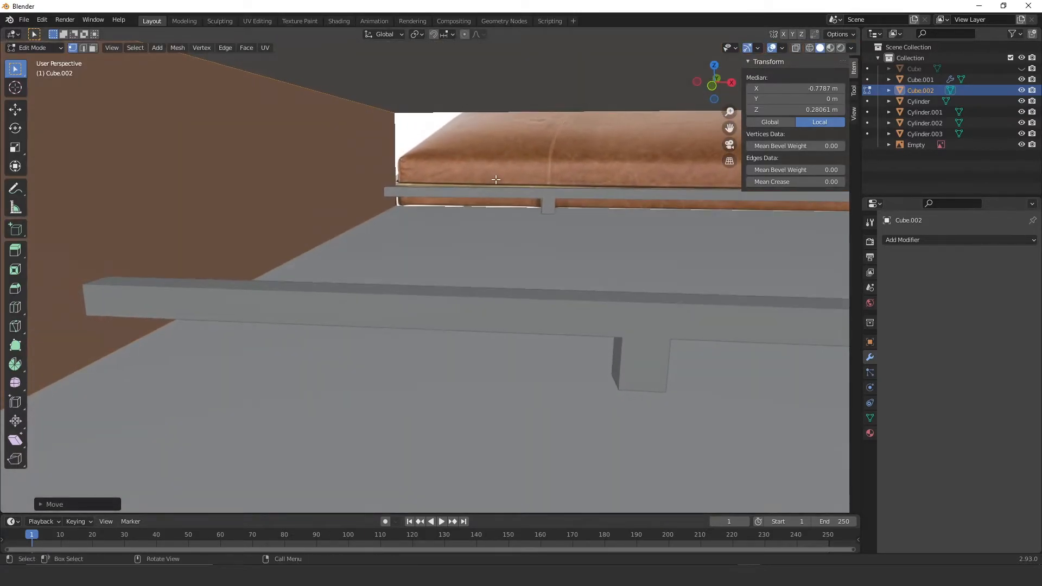
{"action": "key", "text": "KP_1"}
{"action": "middle_click_drag", "start_coordinate": [399, 183], "coordinate": [319, 277], "text": "ctrl"}
{"action": "middle_click_drag", "start_coordinate": [601, 207], "coordinate": [445, 194], "text": "shift"}
{"action": "middle_click_drag", "start_coordinate": [516, 237], "coordinate": [382, 257], "text": "ctrl"}
{"action": "left_click_drag", "start_coordinate": [609, 189], "coordinate": [752, 308]}
{"action": "middle_click_drag", "start_coordinate": [630, 256], "coordinate": [728, 220], "text": "shift"}
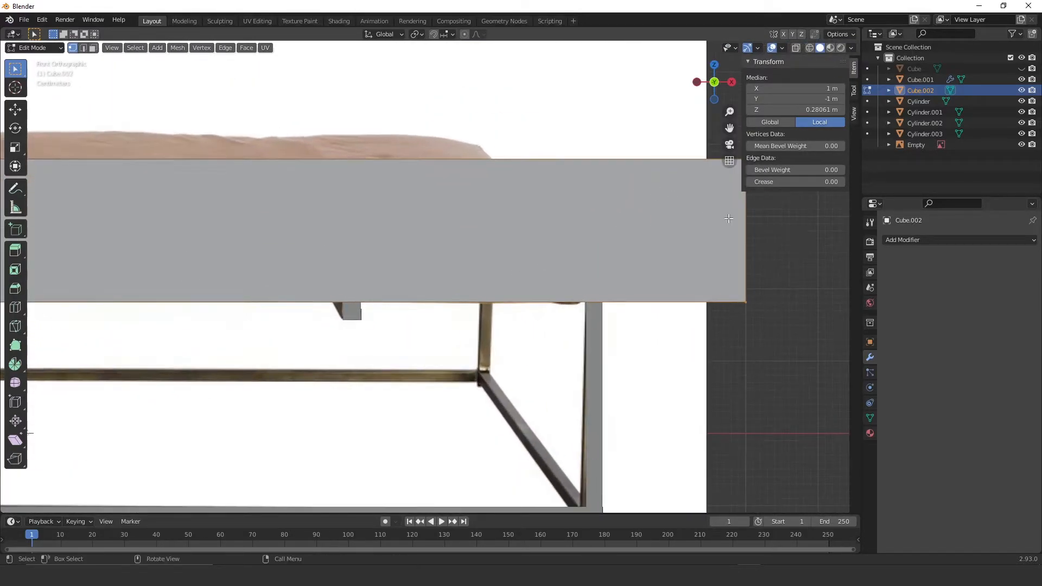
{"action": "key", "text": "g"}
{"action": "right_click", "coordinate": [708, 215]}
{"action": "middle_click_drag", "start_coordinate": [633, 145], "coordinate": [580, 150], "text": "shift"}
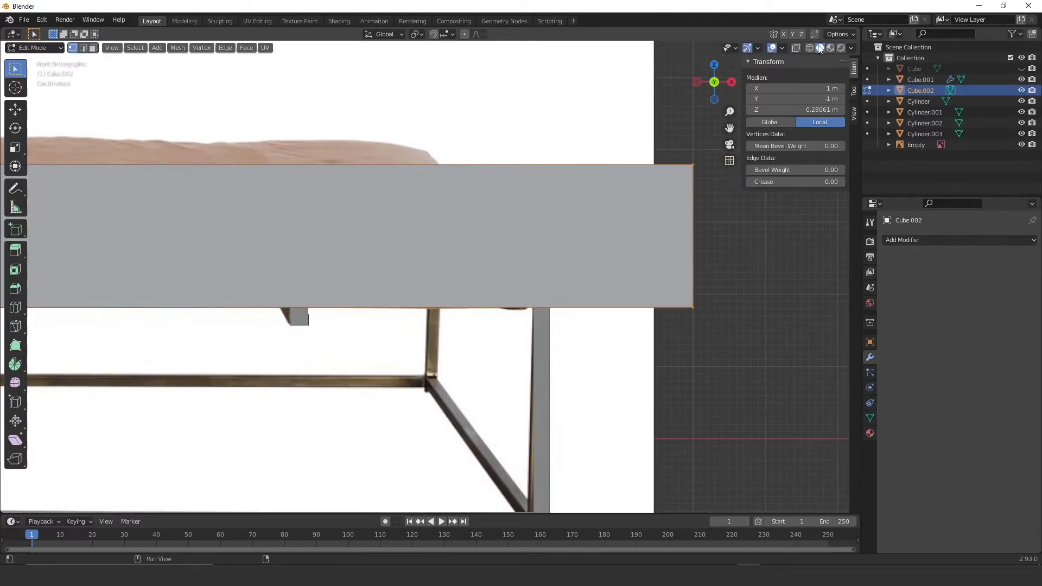
Step: Select all right-end vertices through the mesh and move them along X to about 0.779 m, against the right frame leg
{"action": "left_click", "coordinate": [796, 48]}
{"action": "left_click_drag", "start_coordinate": [639, 132], "coordinate": [733, 353]}
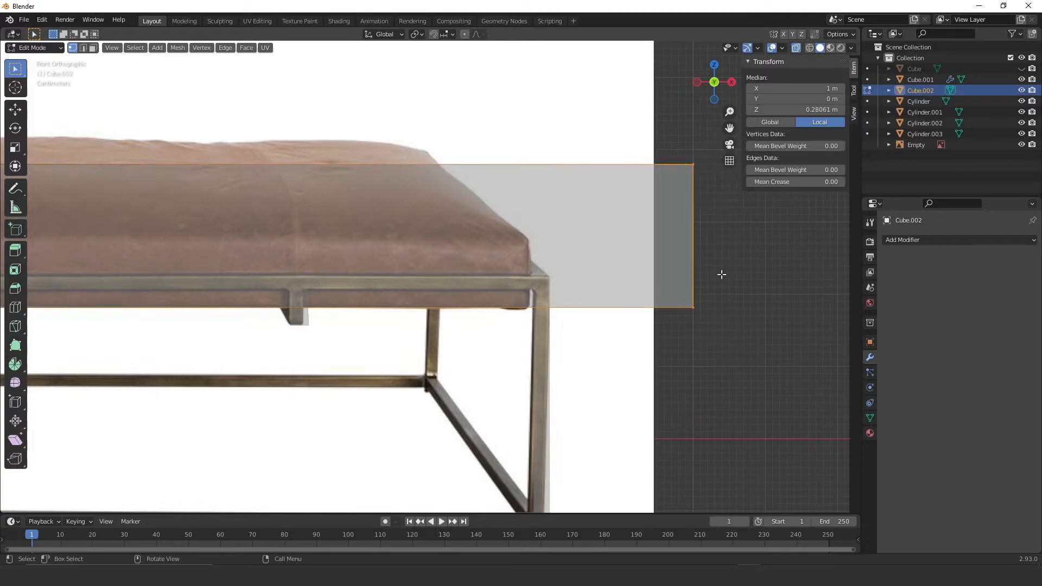
{"action": "key", "text": "g"}
{"action": "key", "text": "x"}
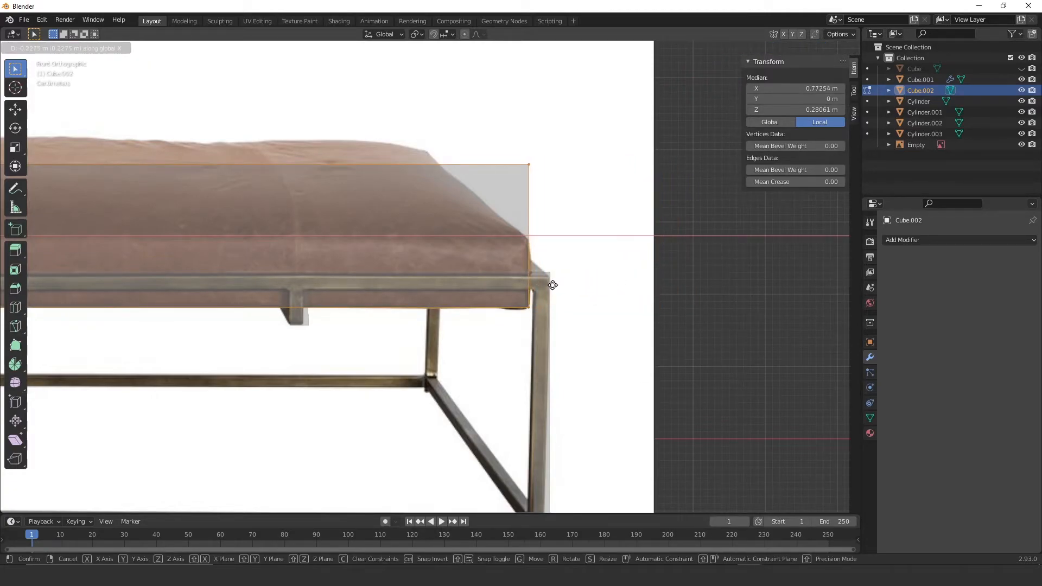
{"action": "left_click", "coordinate": [563, 282]}
{"action": "left_click", "coordinate": [796, 47]}
{"action": "scroll", "coordinate": [588, 226], "scroll_direction": "up", "scroll_amount": 3}
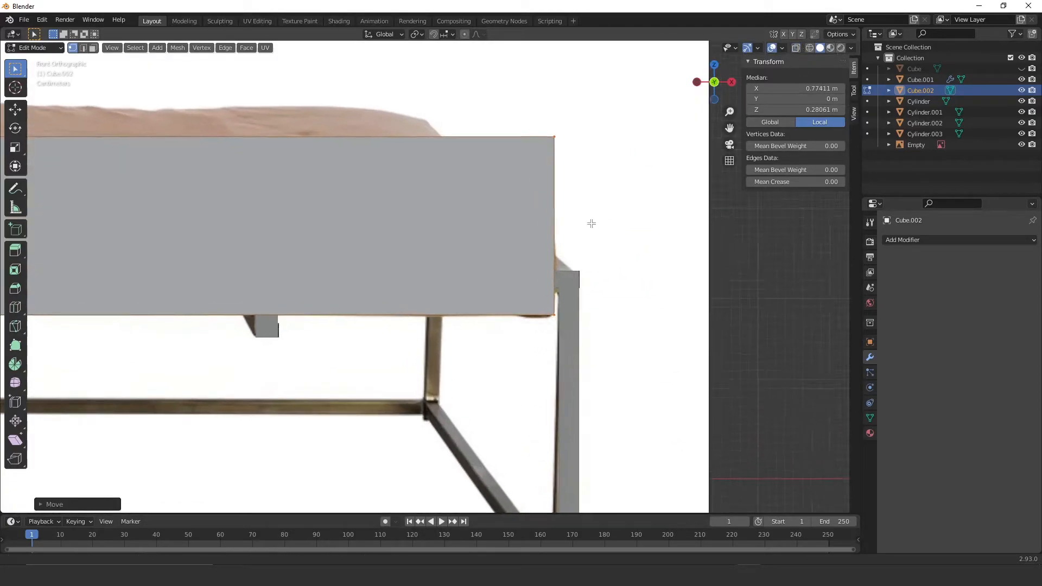
{"action": "key", "text": "g"}
{"action": "key", "text": "x"}
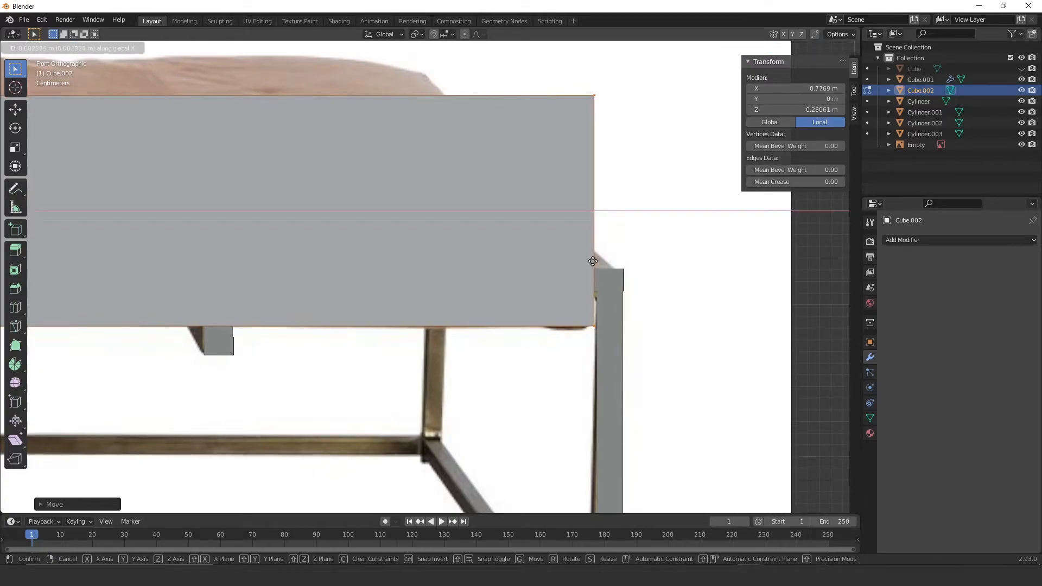
{"action": "left_click", "coordinate": [590, 263]}
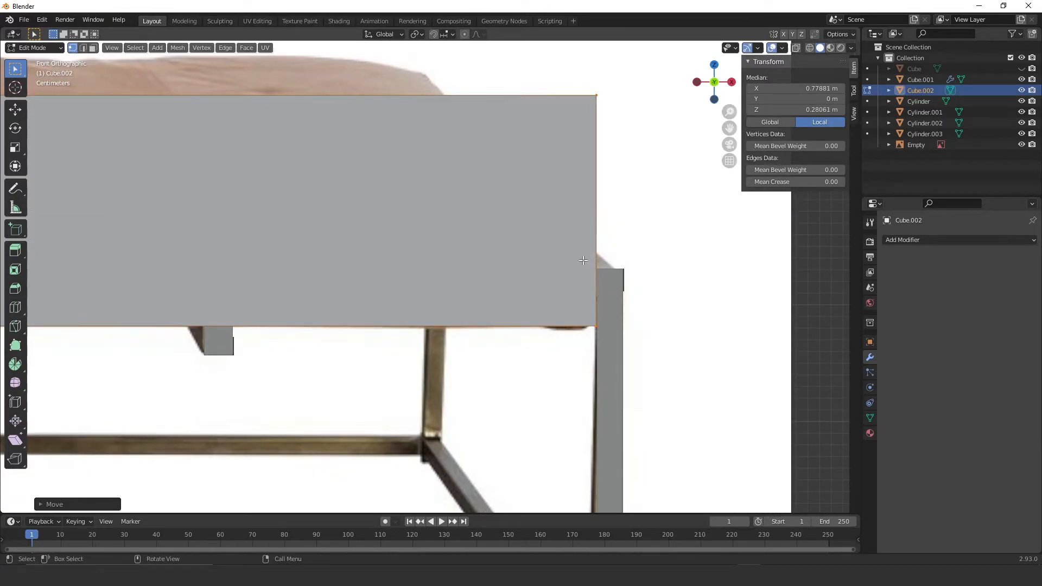
Step: In the right view with X-ray on, move the cushion's rear vertices along Y to about 0.42 m, against the rear frame leg
{"action": "key", "text": "KP_3"}
{"action": "scroll", "coordinate": [605, 244], "scroll_direction": "down", "scroll_amount": 6}
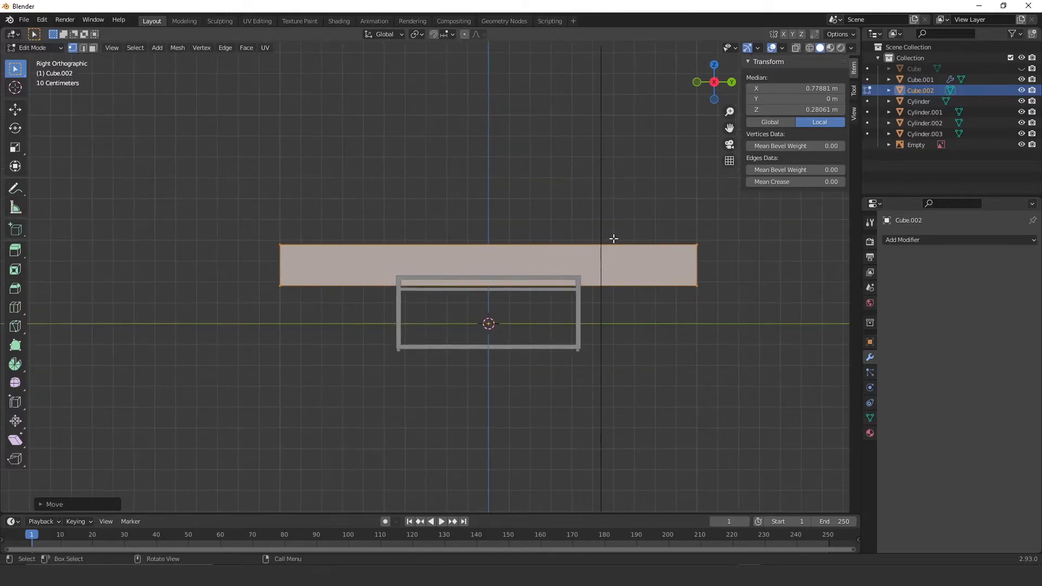
{"action": "left_click", "coordinate": [796, 48]}
{"action": "left_click_drag", "start_coordinate": [655, 190], "coordinate": [738, 325]}
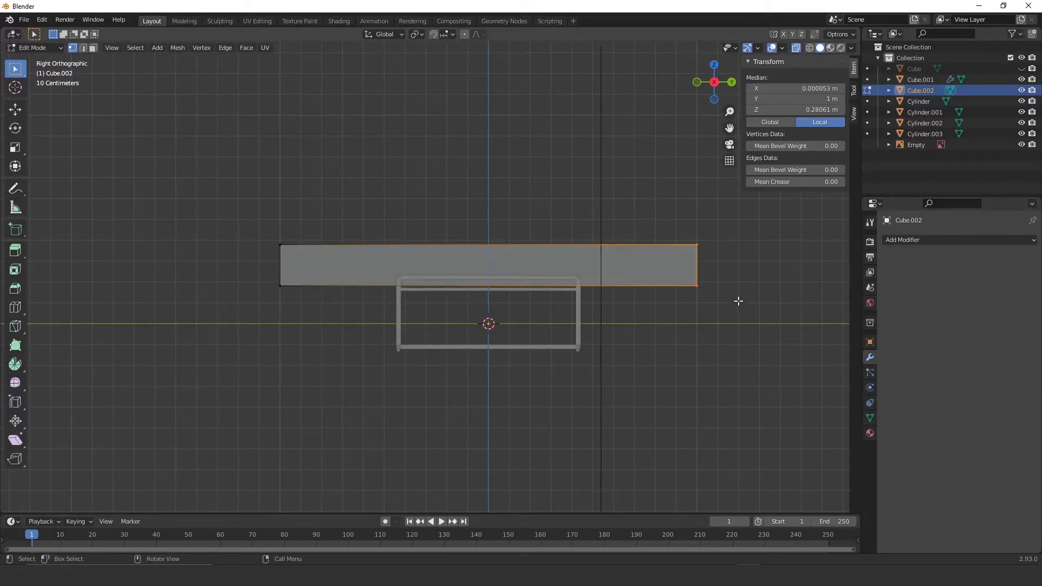
{"action": "key", "text": "g"}
{"action": "key", "text": "y"}
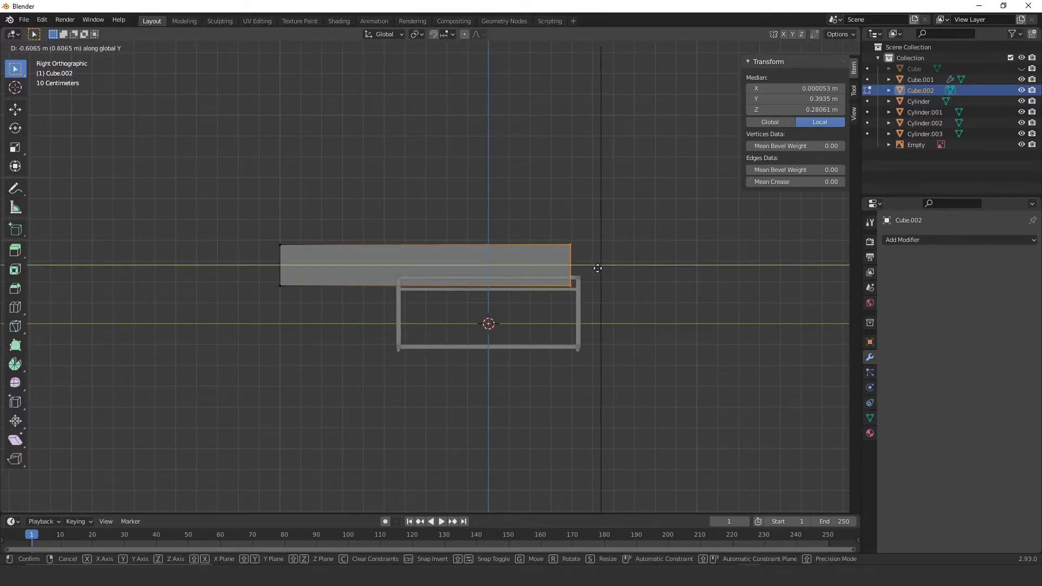
{"action": "left_click", "coordinate": [596, 270]}
{"action": "scroll", "coordinate": [600, 202], "scroll_direction": "up", "scroll_amount": 3}
{"action": "scroll", "coordinate": [600, 201], "scroll_direction": "up", "scroll_amount": 5}
{"action": "middle_click_drag", "start_coordinate": [588, 226], "coordinate": [419, 226], "text": "shift"}
{"action": "middle_click_drag", "start_coordinate": [849, 213], "coordinate": [468, 240], "text": "shift"}
{"action": "middle_click_drag", "start_coordinate": [595, 251], "coordinate": [490, 246], "text": "shift"}
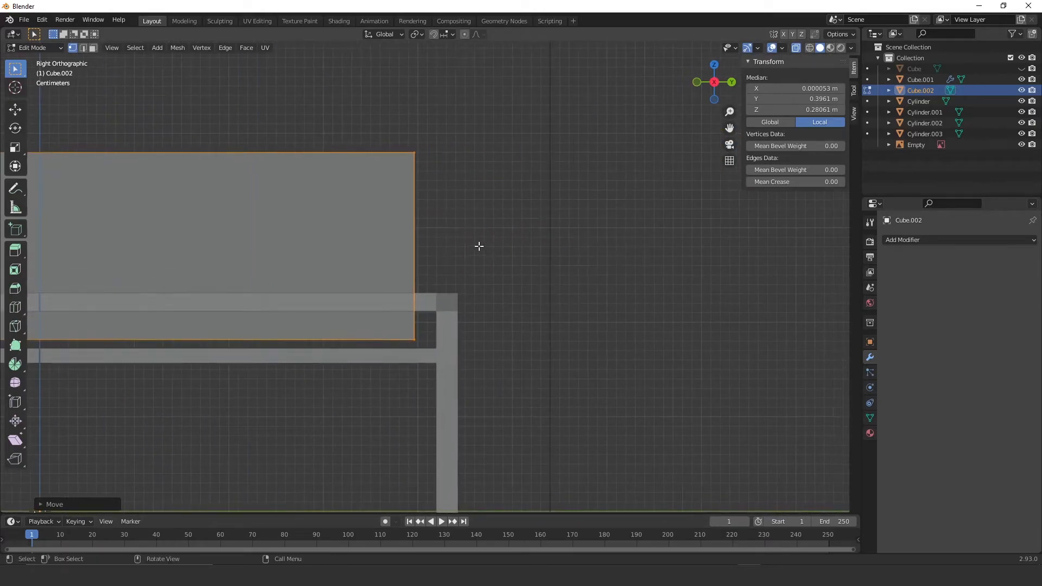
{"action": "key", "text": "g"}
{"action": "key", "text": "y"}
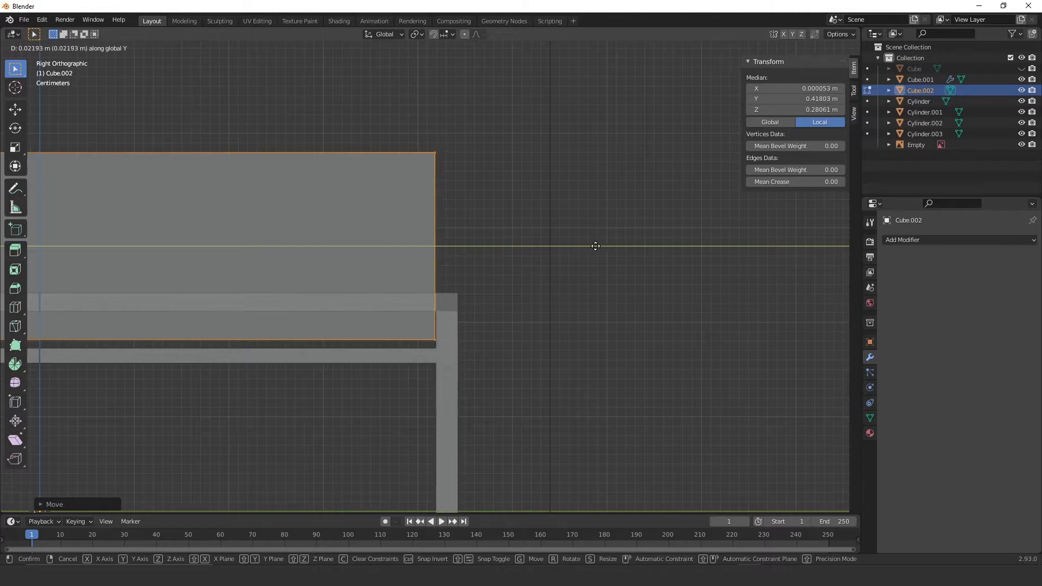
{"action": "left_click", "coordinate": [601, 244]}
Step: Move the cushion's front vertices along Y to about -0.419 m, flush with the inner face of the front frame leg
{"action": "middle_click_drag", "start_coordinate": [478, 214], "coordinate": [453, 359], "text": "ctrl"}
{"action": "middle_click_drag", "start_coordinate": [396, 296], "coordinate": [663, 298], "text": "shift"}
{"action": "left_click_drag", "start_coordinate": [153, 191], "coordinate": [283, 323]}
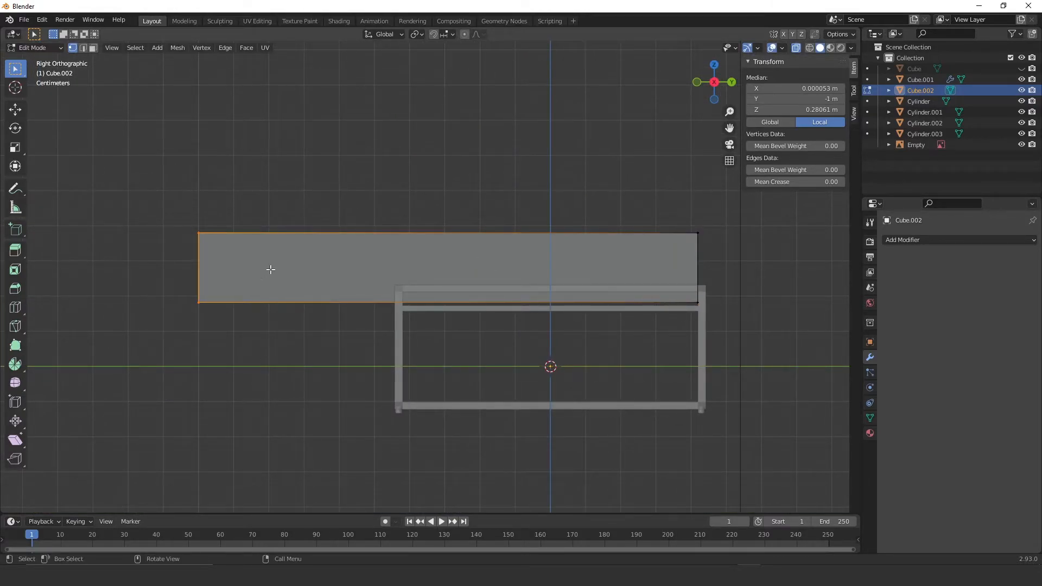
{"action": "key", "text": "g"}
{"action": "key", "text": "y"}
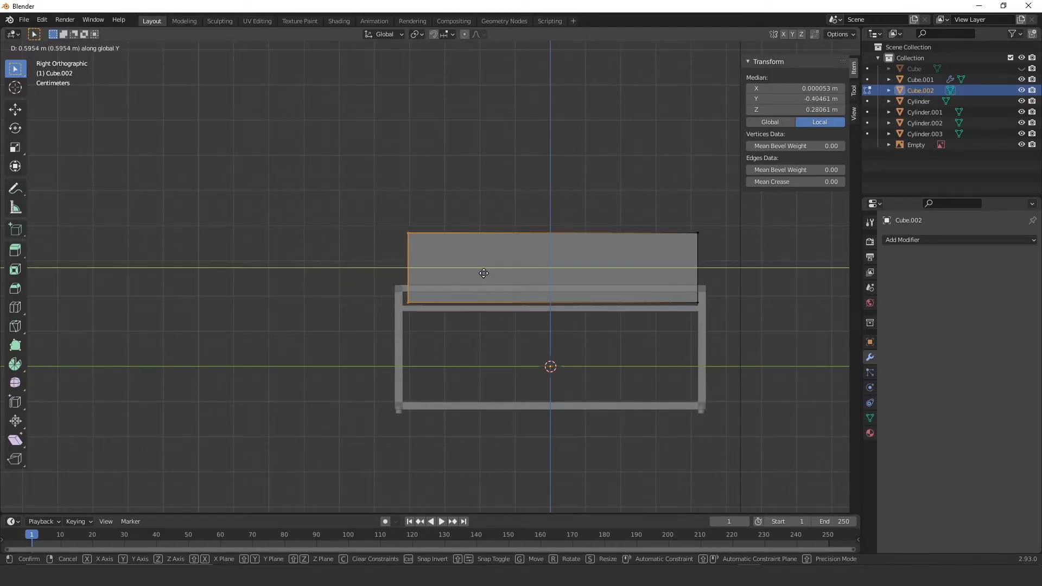
{"action": "left_click", "coordinate": [480, 275]}
{"action": "scroll", "coordinate": [431, 291], "scroll_direction": "up", "scroll_amount": 8}
{"action": "key", "text": "g"}
{"action": "key", "text": "y"}
{"action": "left_click", "coordinate": [375, 251]}
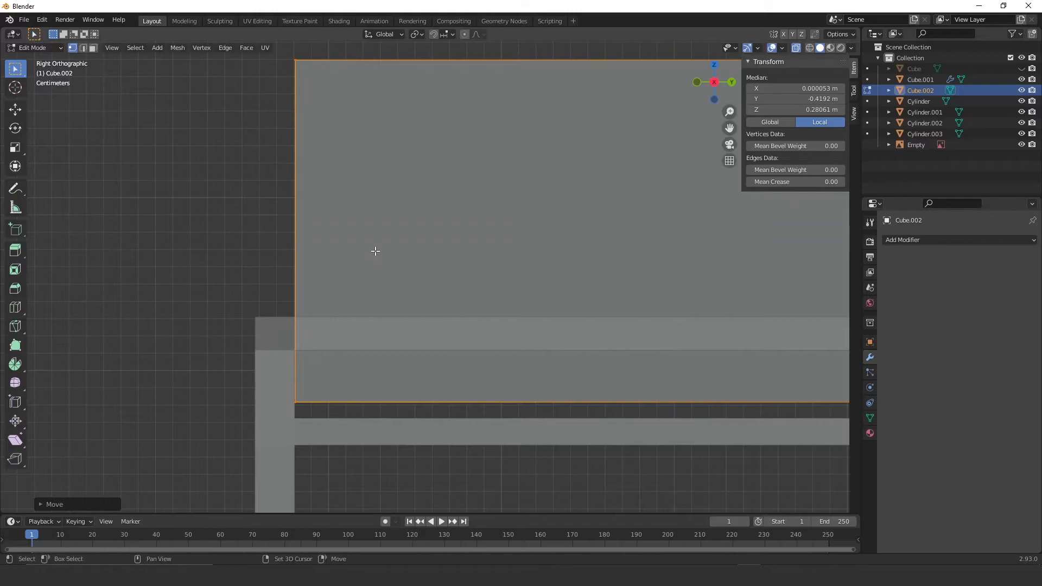
Step: Return to Object Mode in the front view, unhide the hidden original cube, and turn X-ray off
{"action": "scroll", "coordinate": [267, 372], "scroll_direction": "down", "scroll_amount": 4}
{"action": "key", "text": "KP_1"}
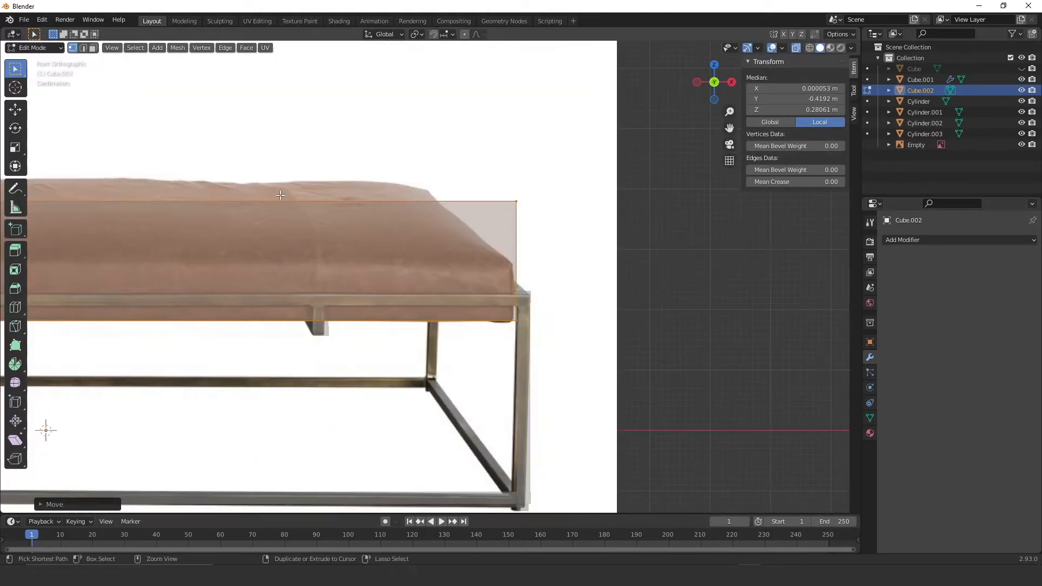
{"action": "middle_click_drag", "start_coordinate": [326, 220], "coordinate": [344, 286], "text": "ctrl"}
{"action": "middle_click_drag", "start_coordinate": [398, 220], "coordinate": [542, 217], "text": "shift"}
{"action": "key", "text": "Tab"}
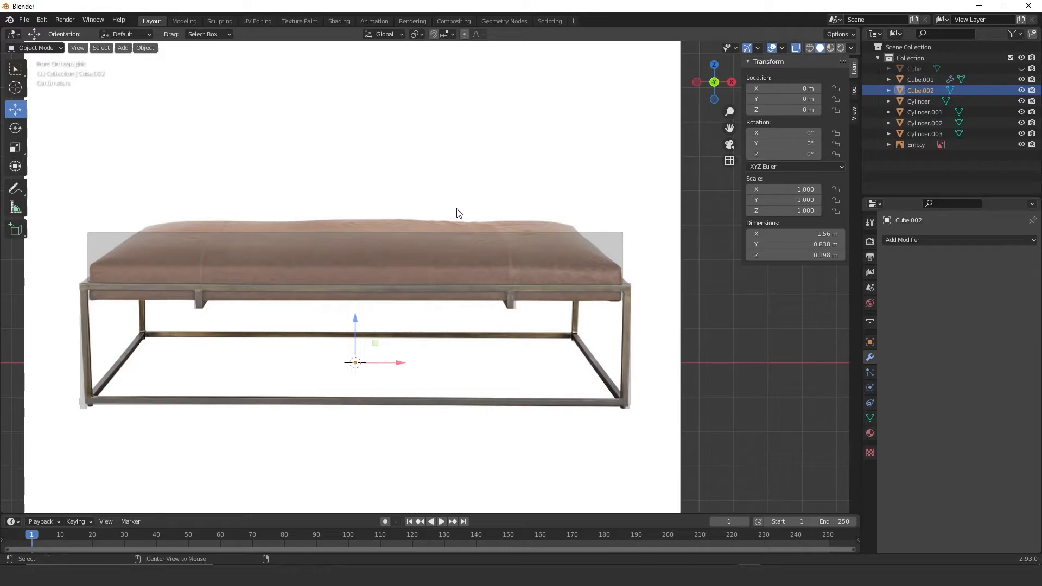
{"action": "key", "text": "alt+h"}
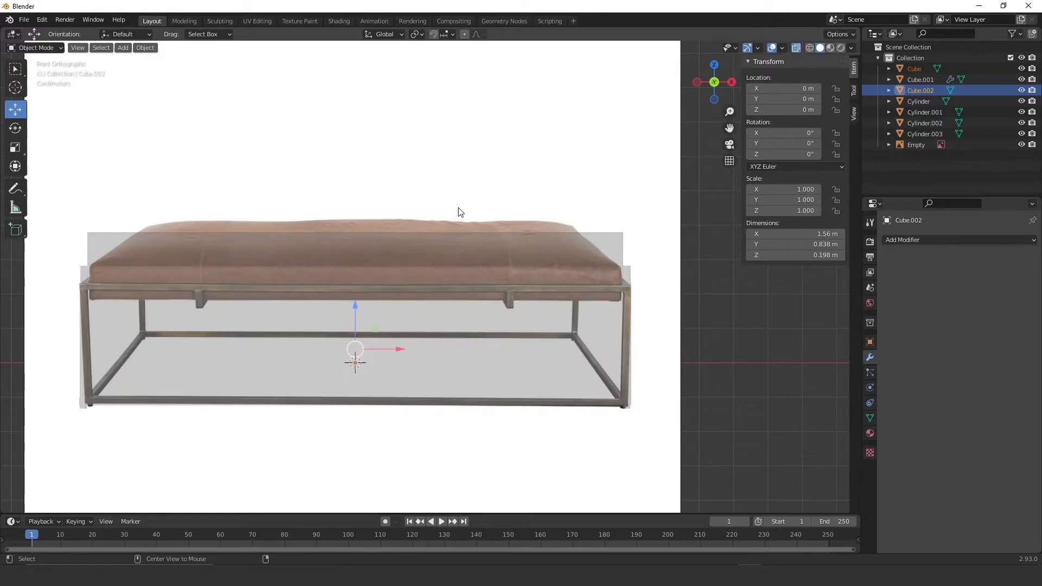
{"action": "left_click", "coordinate": [797, 48]}
{"action": "scroll", "coordinate": [394, 250], "scroll_direction": "down", "scroll_amount": 1}
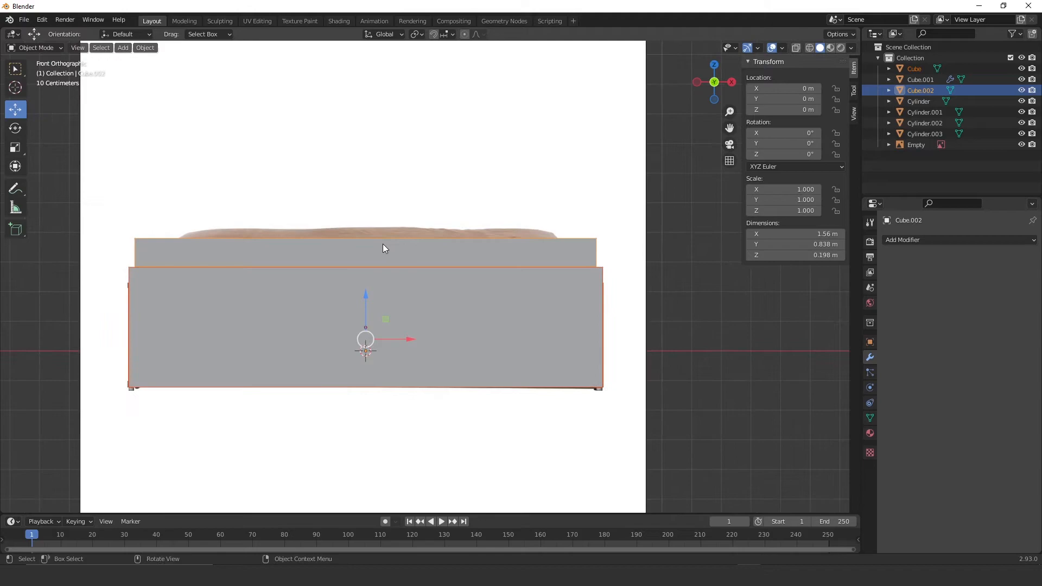
Step: In Edit Mode with X-ray on, lower the cushion block's top vertices along Z to about 0.283 m, at the photo cushion's front top edge
{"action": "left_click", "coordinate": [382, 247]}
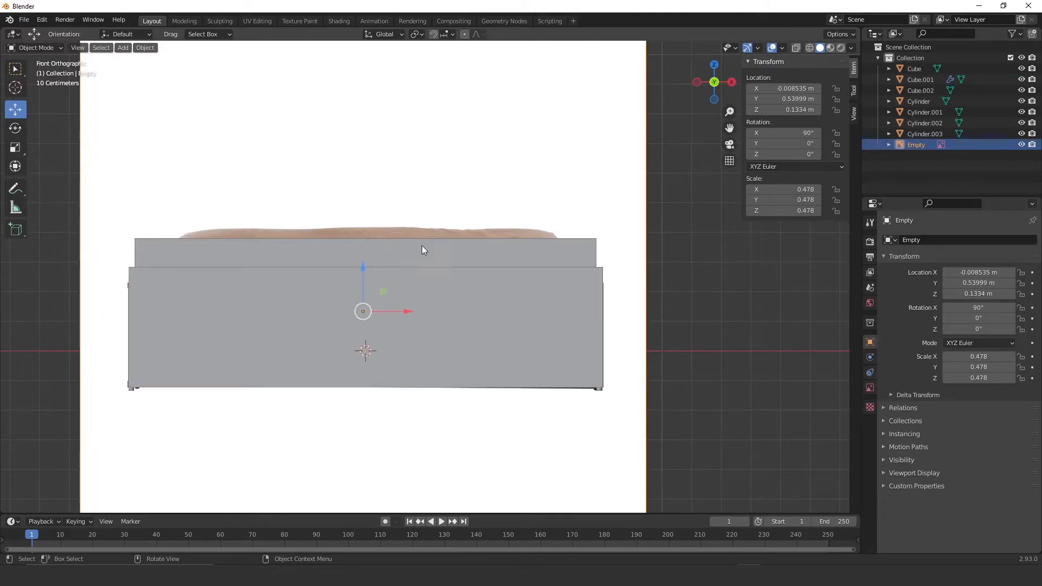
{"action": "key", "text": "alt+a"}
{"action": "left_click", "coordinate": [548, 256]}
{"action": "key", "text": "Tab"}
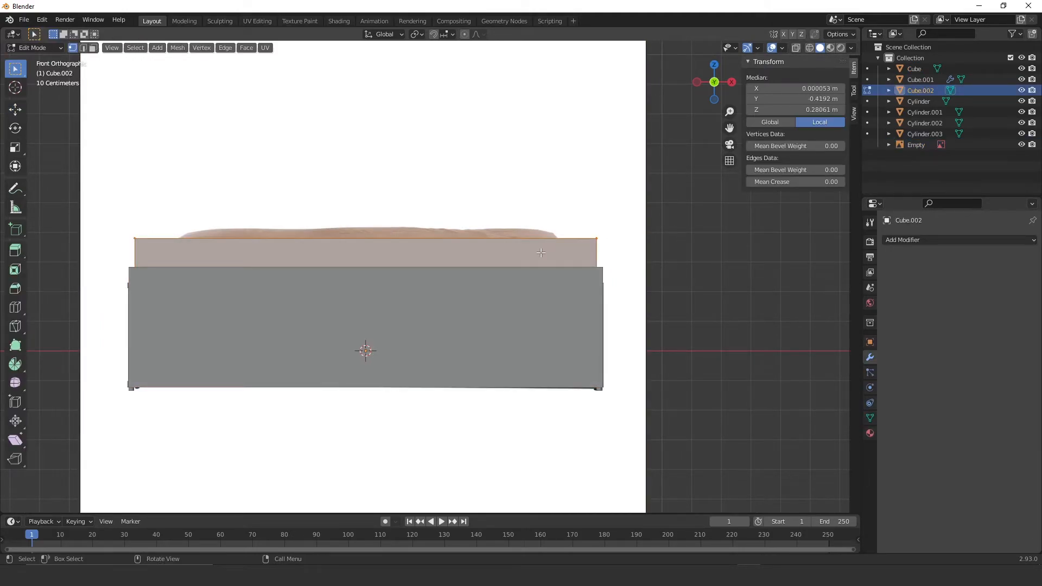
{"action": "left_click", "coordinate": [796, 48]}
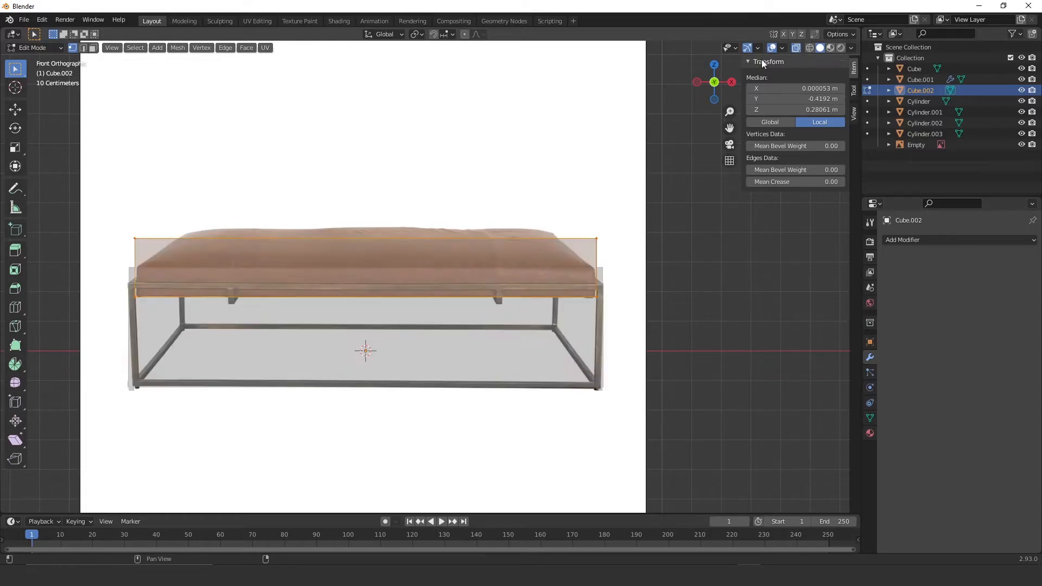
{"action": "left_click_drag", "start_coordinate": [119, 214], "coordinate": [666, 249]}
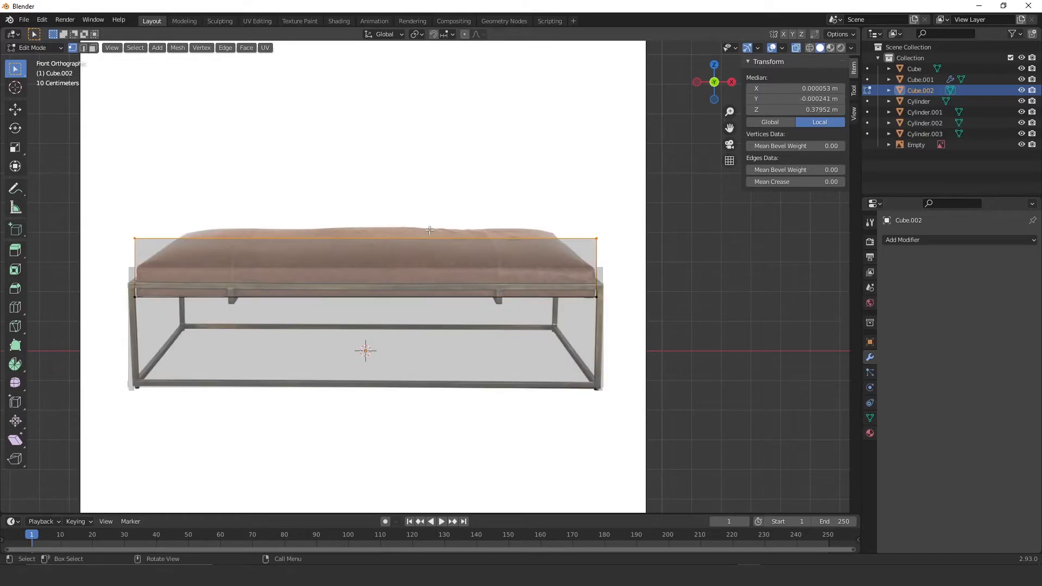
{"action": "key", "text": "g"}
{"action": "key", "text": "x"}
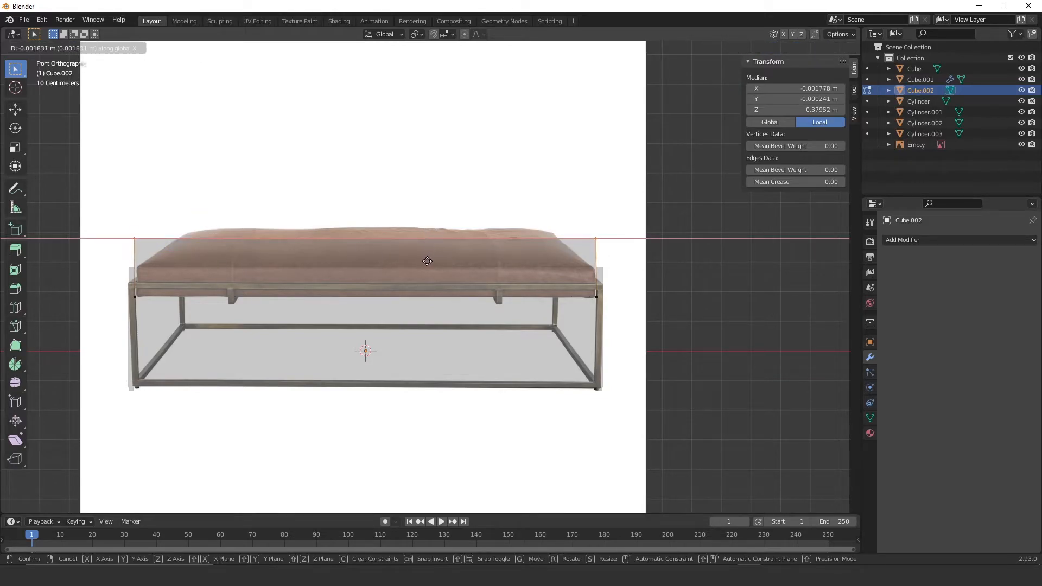
{"action": "key", "text": "z"}
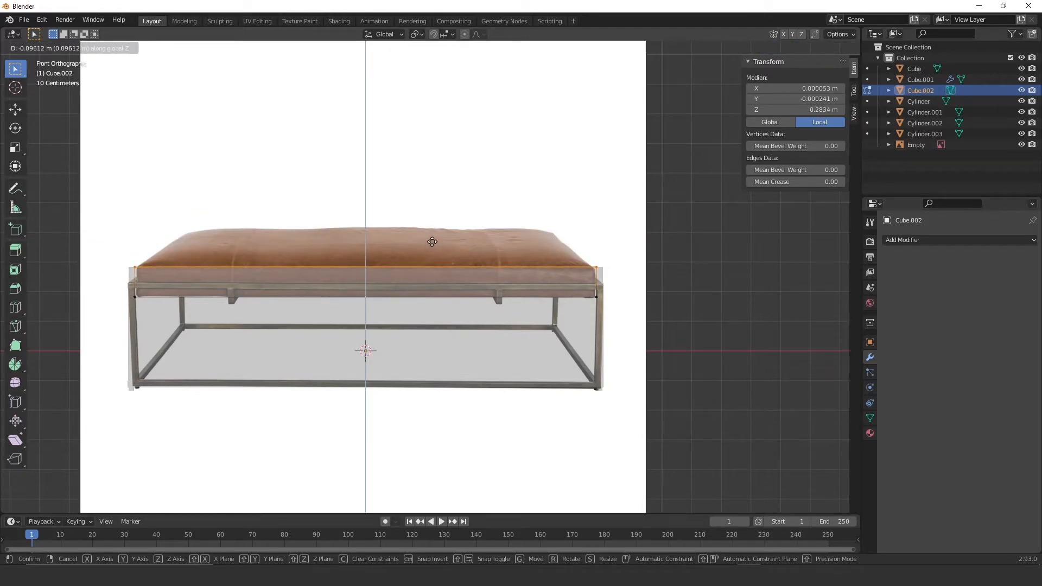
{"action": "left_click", "coordinate": [432, 240]}
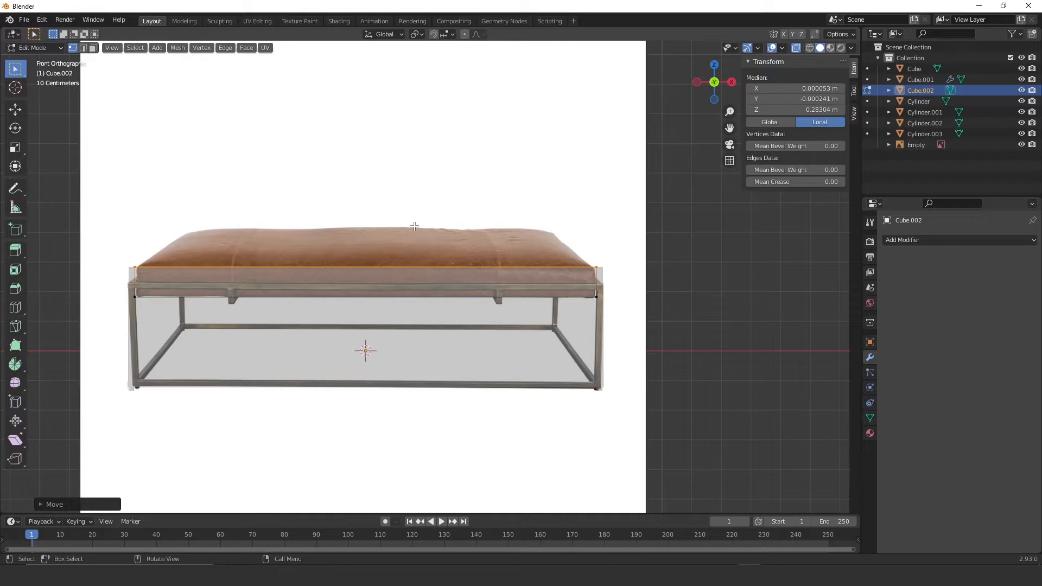
Step: Return to Object Mode with X-ray off, hide the original cube covering the frame, and select the cushion block
{"action": "key", "text": "Tab"}
{"action": "middle_click_drag", "start_coordinate": [441, 250], "coordinate": [451, 294], "text": "ctrl"}
{"action": "left_click", "coordinate": [793, 47]}
{"action": "middle_click_drag", "start_coordinate": [550, 203], "coordinate": [520, 222]}
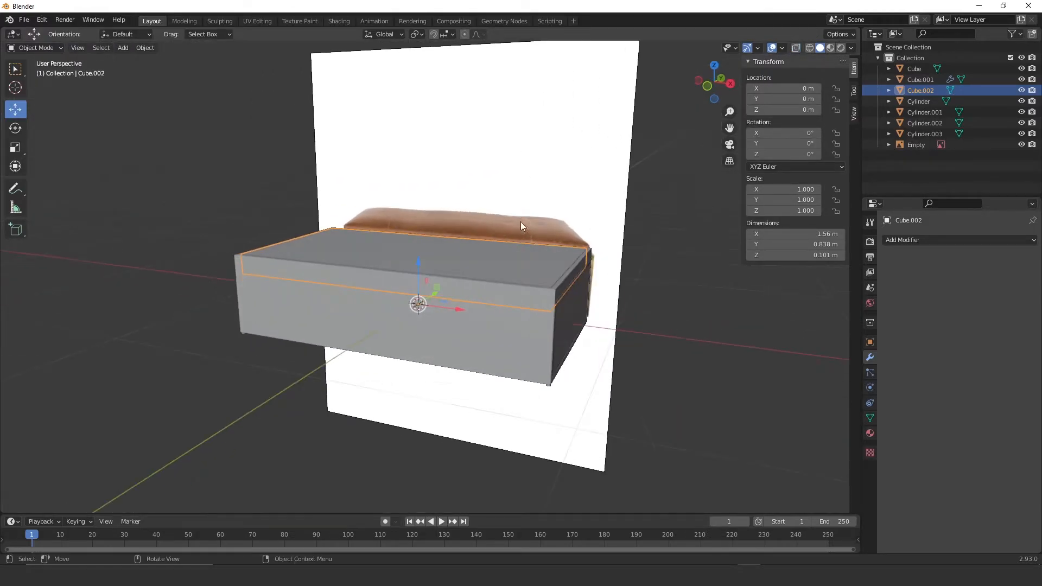
{"action": "left_click", "coordinate": [531, 350]}
{"action": "key", "text": "h"}
{"action": "mouse_move", "coordinate": [517, 279]}
{"action": "middle_mouse_down", "text": "ctrl"}
{"action": "mouse_move", "coordinate": [501, 200]}
{"action": "mouse_move", "coordinate": [477, 213]}
{"action": "mouse_move", "coordinate": [464, 237]}
{"action": "mouse_move", "coordinate": [500, 274]}
{"action": "middle_mouse_up", "text": "ctrl"}
{"action": "left_click", "coordinate": [536, 273]}
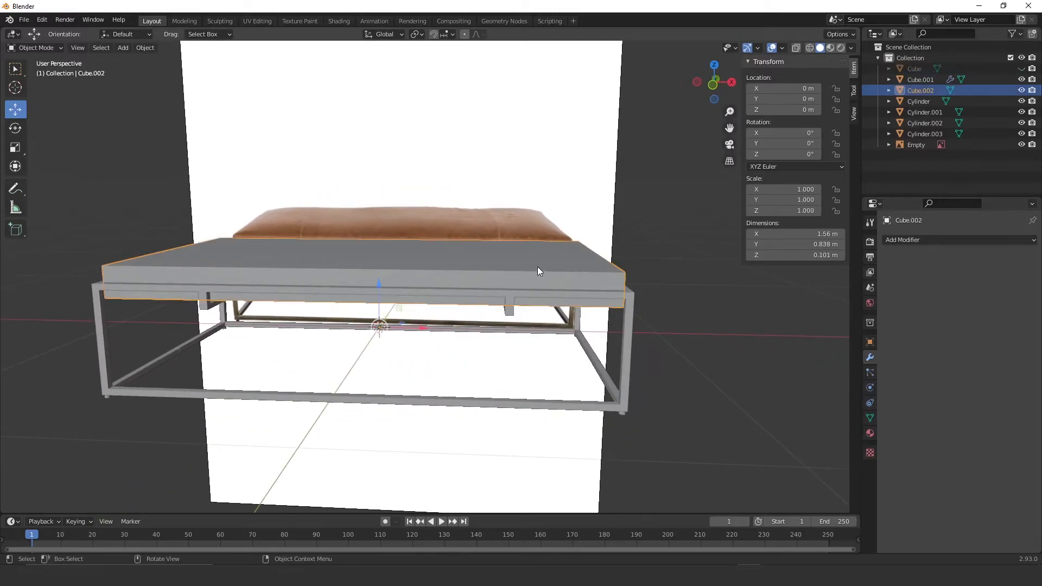
{"action": "middle_click_drag", "start_coordinate": [640, 289], "coordinate": [573, 287]}
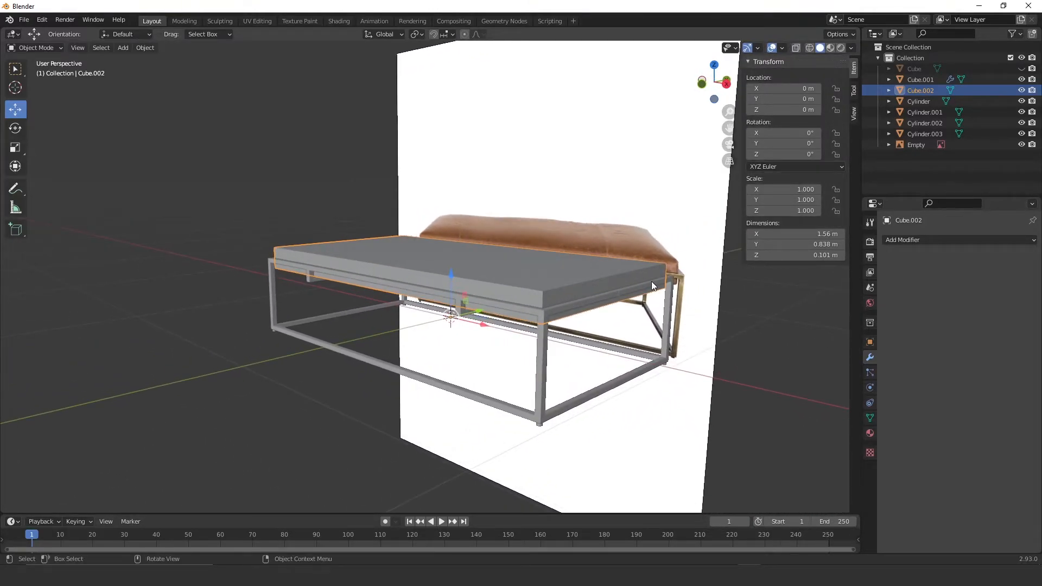
Step: In Edit Mode, add a crosswise loop cut to the cushion and slide it near the right end, at X about 0.758 m
{"action": "key", "text": "Tab"}
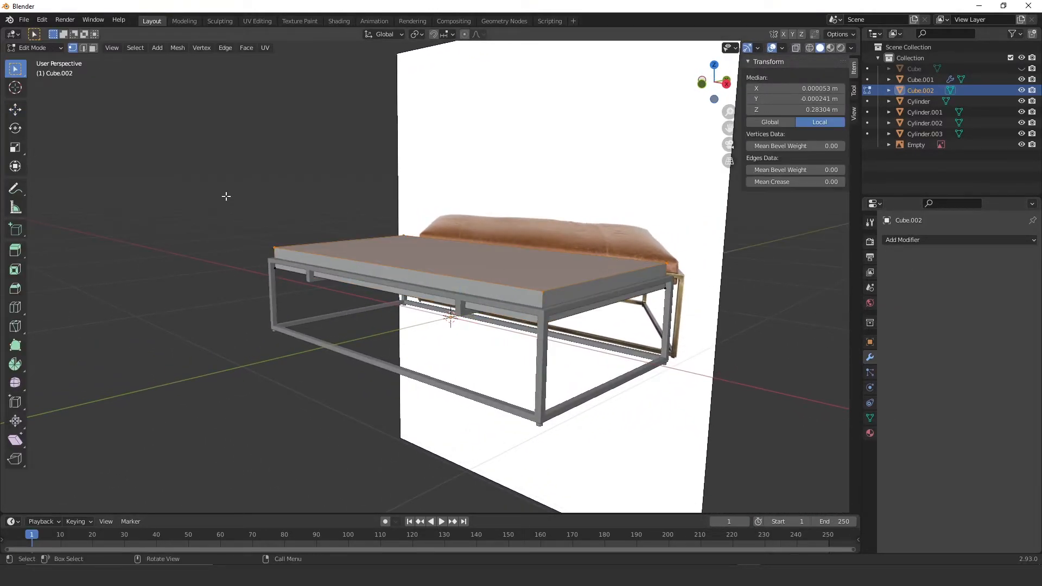
{"action": "middle_click_drag", "start_coordinate": [408, 248], "coordinate": [430, 266]}
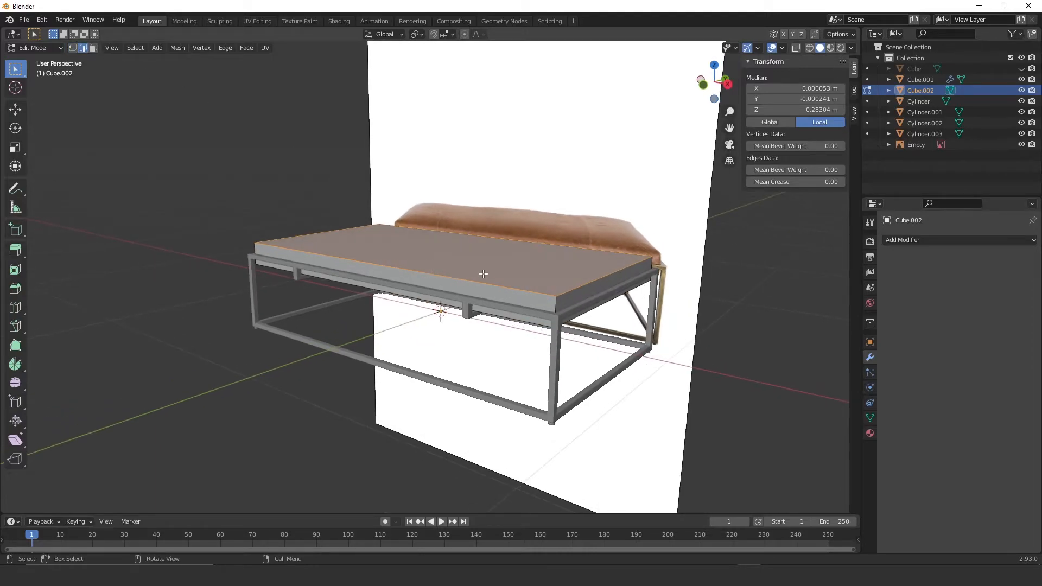
{"action": "key", "text": "ctrl+r"}
{"action": "left_click", "coordinate": [438, 265]}
{"action": "left_click_drag", "start_coordinate": [438, 265], "coordinate": [585, 270]}
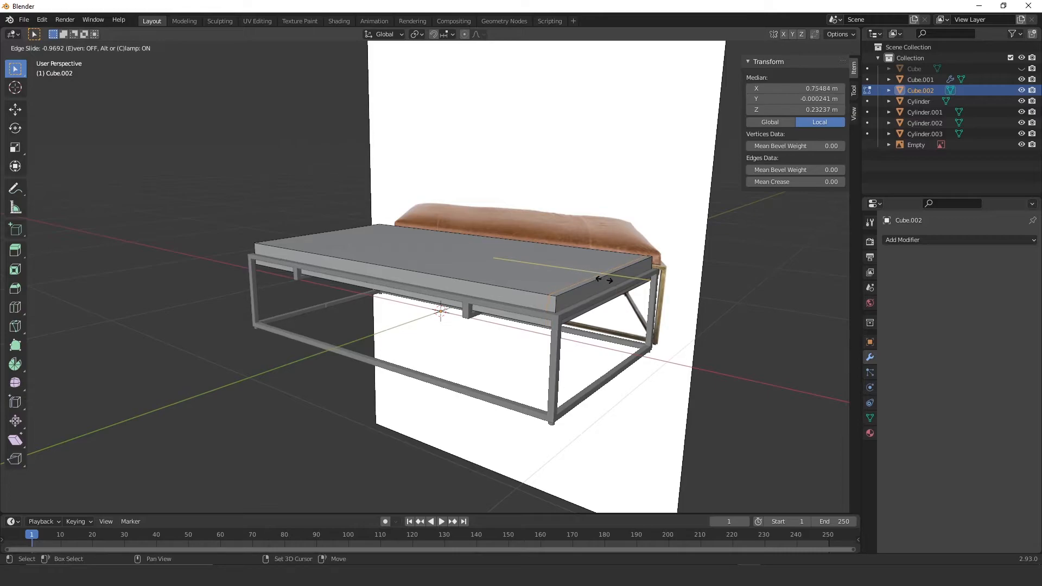
{"action": "left_click", "coordinate": [607, 282]}
Step: Add a second crosswise loop cut and slide it near the cushion's left end, at X about -0.745 m
{"action": "key", "text": "ctrl+r"}
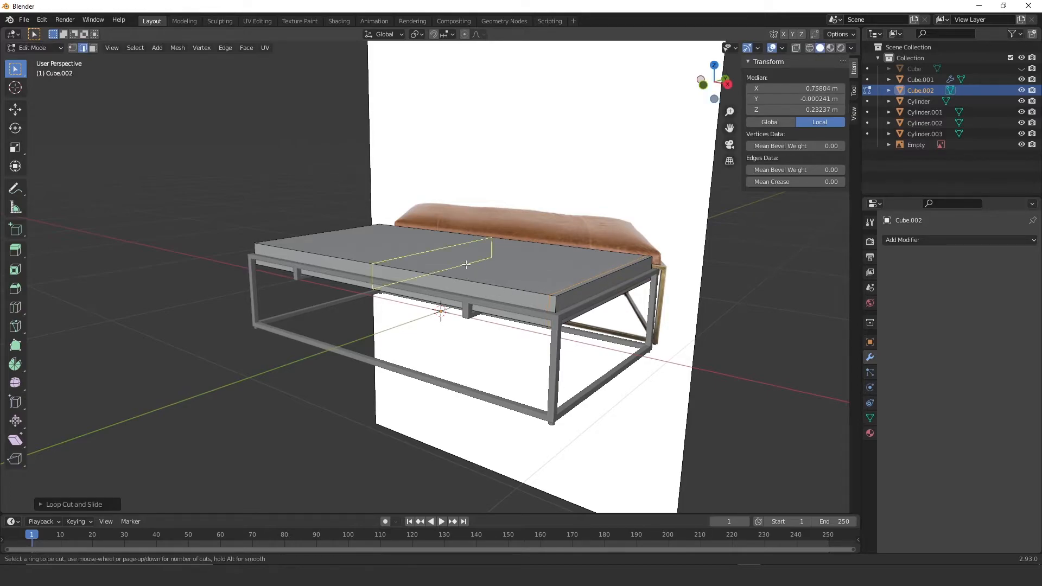
{"action": "left_click", "coordinate": [465, 265]}
{"action": "left_click_drag", "start_coordinate": [403, 255], "coordinate": [316, 245]}
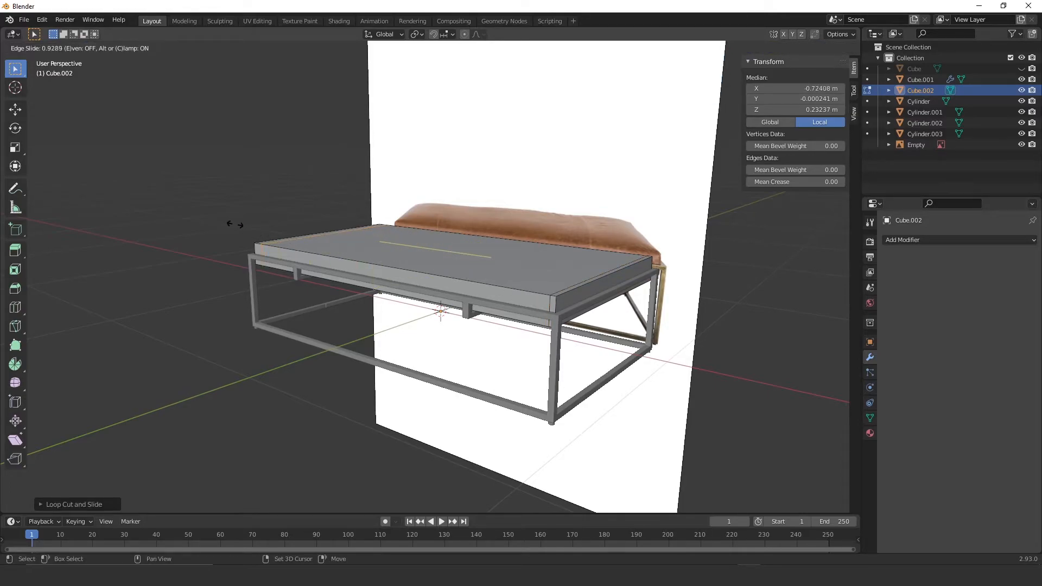
{"action": "left_click", "coordinate": [199, 204]}
Step: Add two lengthwise loop cuts to the cushion, one near the rear edge and one near the front edge at Y about -0.395 m
{"action": "middle_click_drag", "start_coordinate": [200, 204], "coordinate": [488, 251]}
{"action": "middle_click_drag", "start_coordinate": [336, 278], "coordinate": [455, 280]}
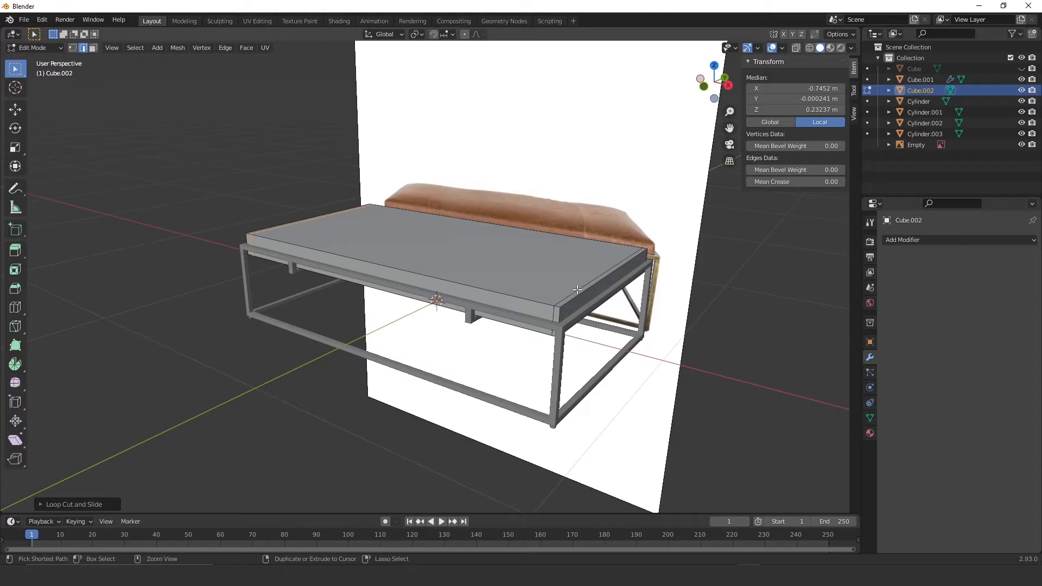
{"action": "key", "text": "ctrl+r"}
{"action": "left_click", "coordinate": [564, 314]}
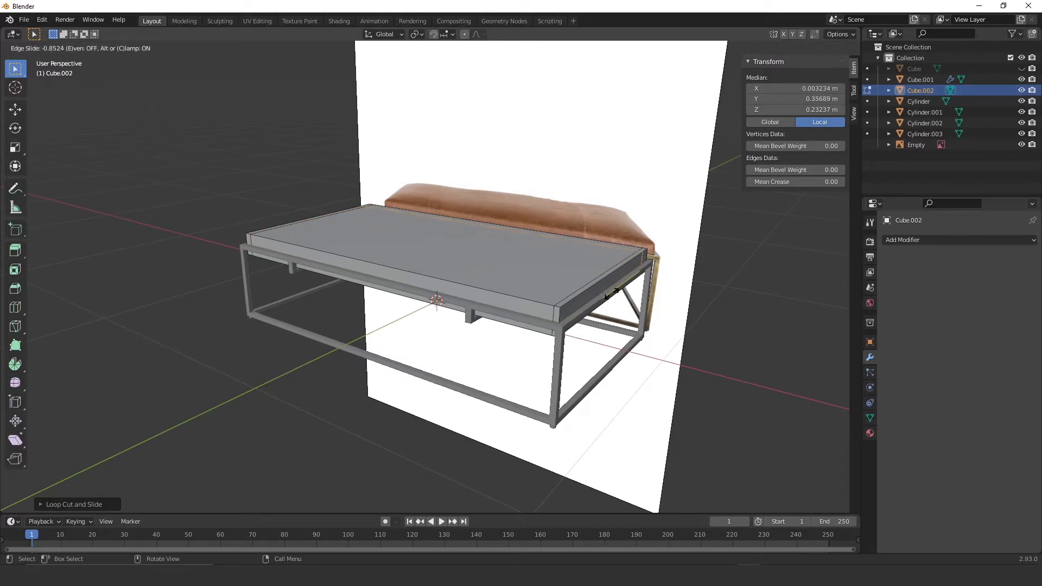
{"action": "left_click", "coordinate": [618, 293]}
{"action": "key", "text": "ctrl+r"}
{"action": "left_click", "coordinate": [611, 275]}
{"action": "left_click", "coordinate": [579, 315]}
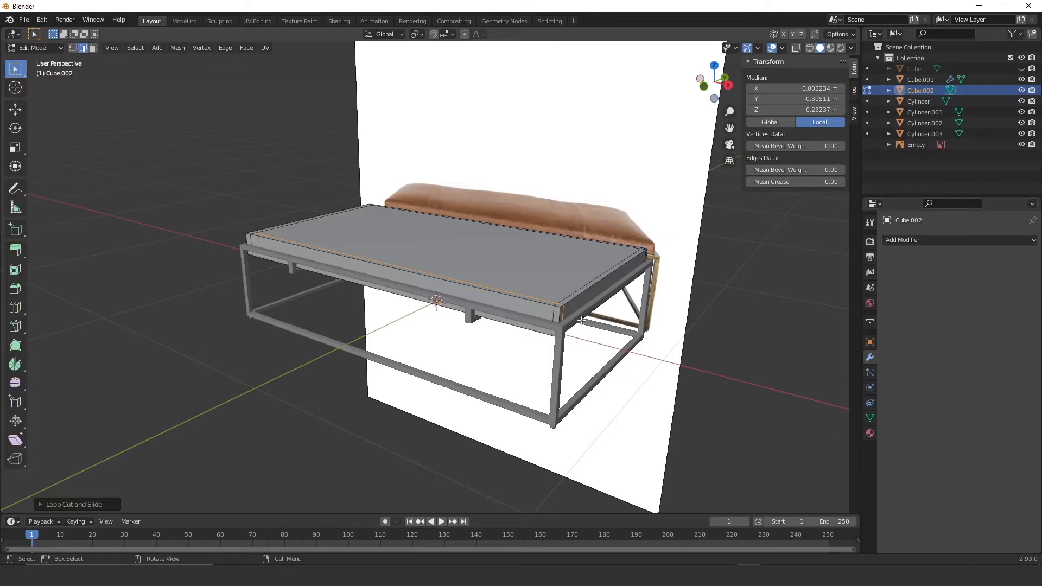
Step: Add two horizontal loop cuts around the cushion's sides, near the top at Z about 0.271 m and near the bottom at about 0.191 m
{"action": "middle_click_drag", "start_coordinate": [577, 313], "coordinate": [528, 260], "text": "ctrl"}
{"action": "key", "text": "ctrl+r"}
{"action": "left_click", "coordinate": [536, 292]}
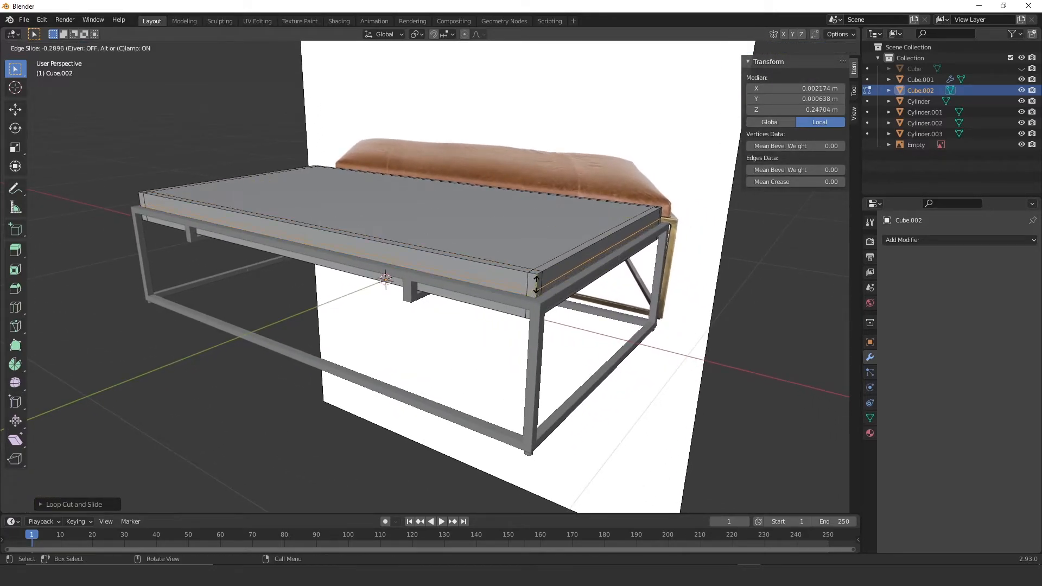
{"action": "left_click", "coordinate": [574, 236]}
{"action": "key", "text": "ctrl+r"}
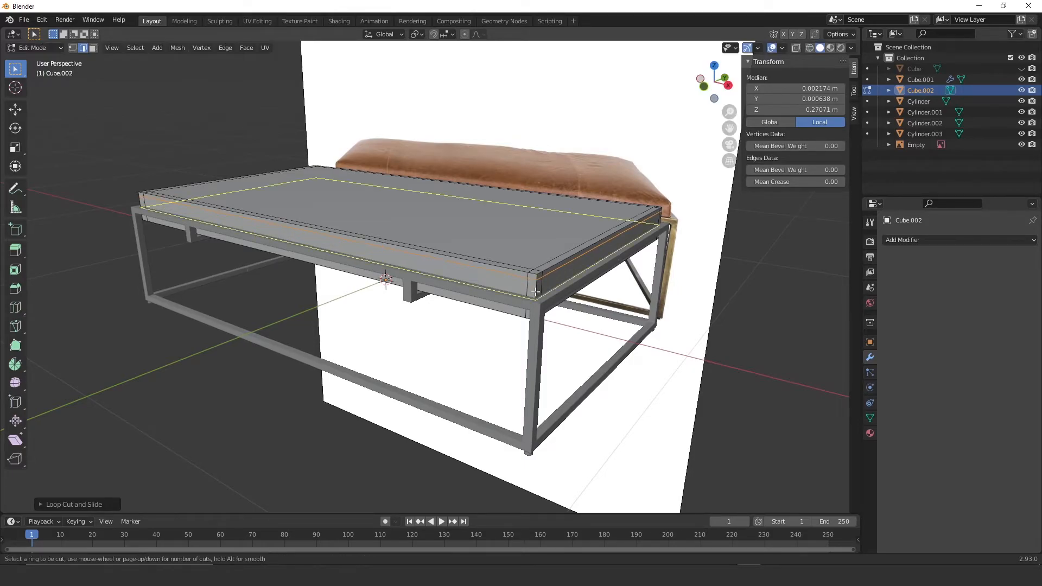
{"action": "left_click", "coordinate": [536, 290]}
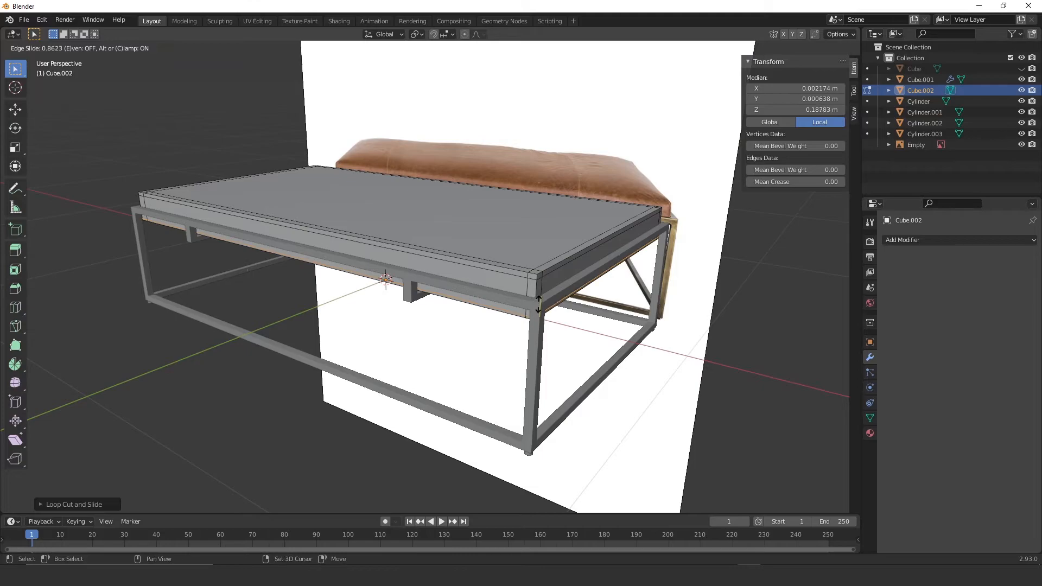
{"action": "left_click", "coordinate": [541, 291]}
Step: Switch to face selection, return to Object Mode, and add a Subdivision Surface modifier to the cushion with viewport level 2
{"action": "middle_click_drag", "start_coordinate": [542, 234], "coordinate": [547, 276]}
{"action": "scroll", "coordinate": [545, 259], "scroll_direction": "down", "scroll_amount": 2}
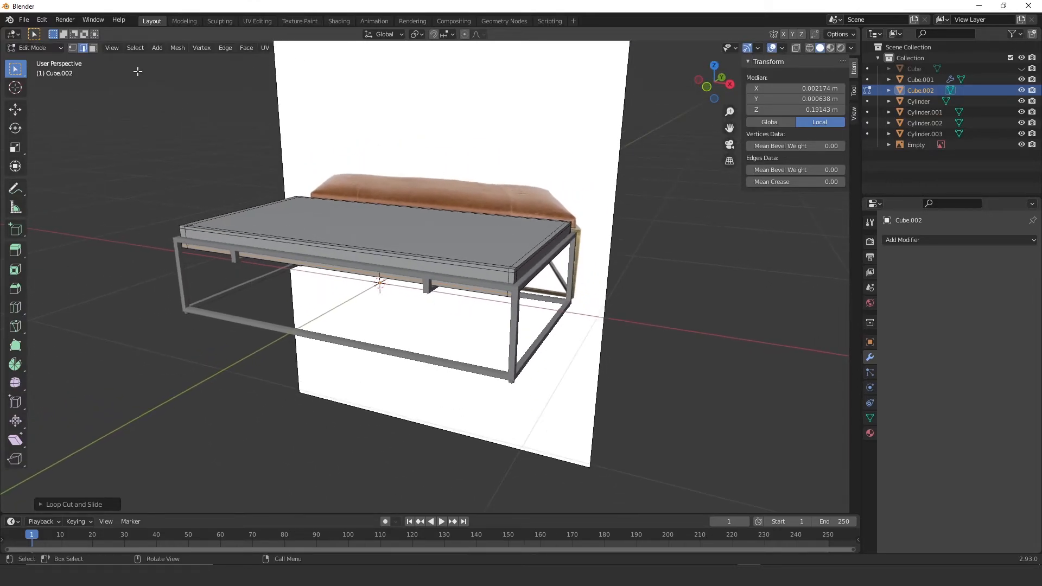
{"action": "left_click", "coordinate": [94, 48]}
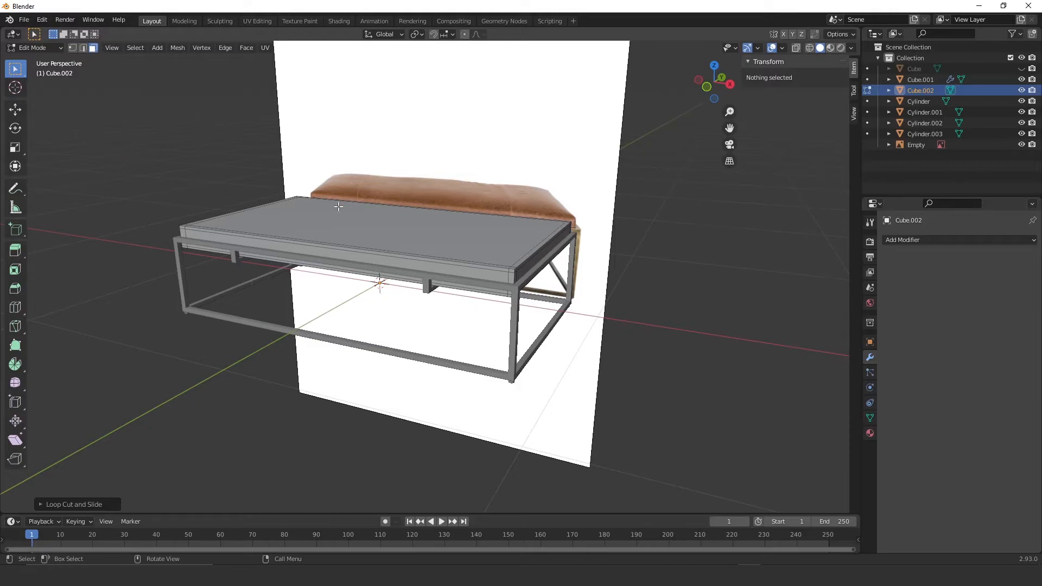
{"action": "key", "text": "Tab"}
{"action": "left_click", "coordinate": [914, 240]}
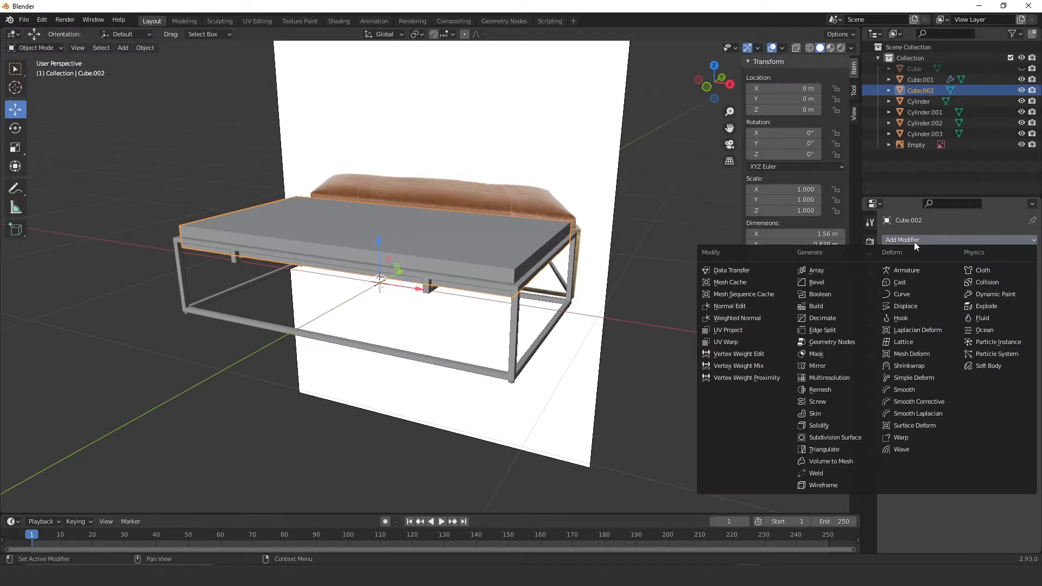
{"action": "left_click", "coordinate": [836, 438]}
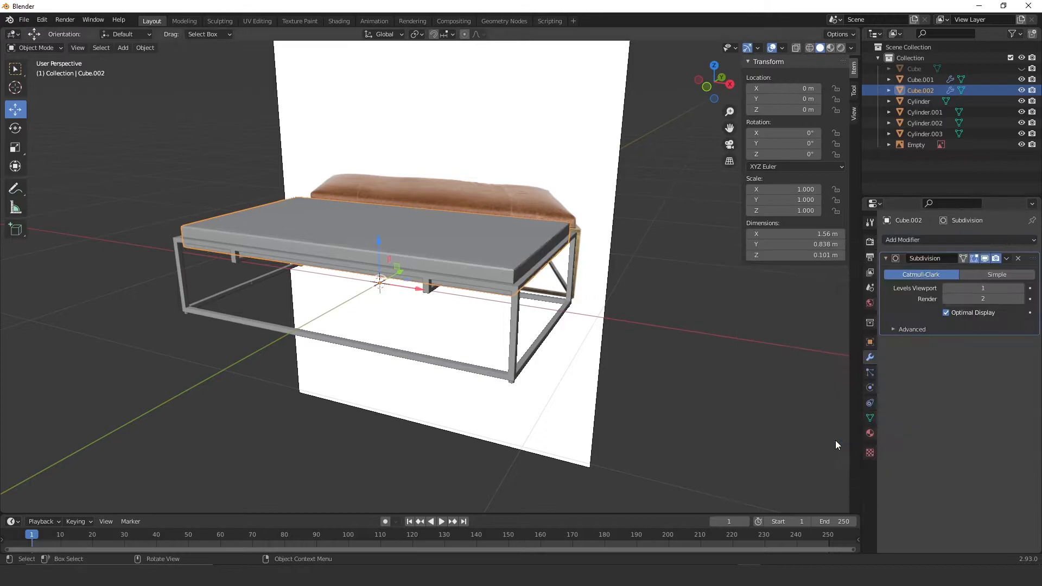
{"action": "scroll", "coordinate": [569, 213], "scroll_direction": "up", "scroll_amount": 5}
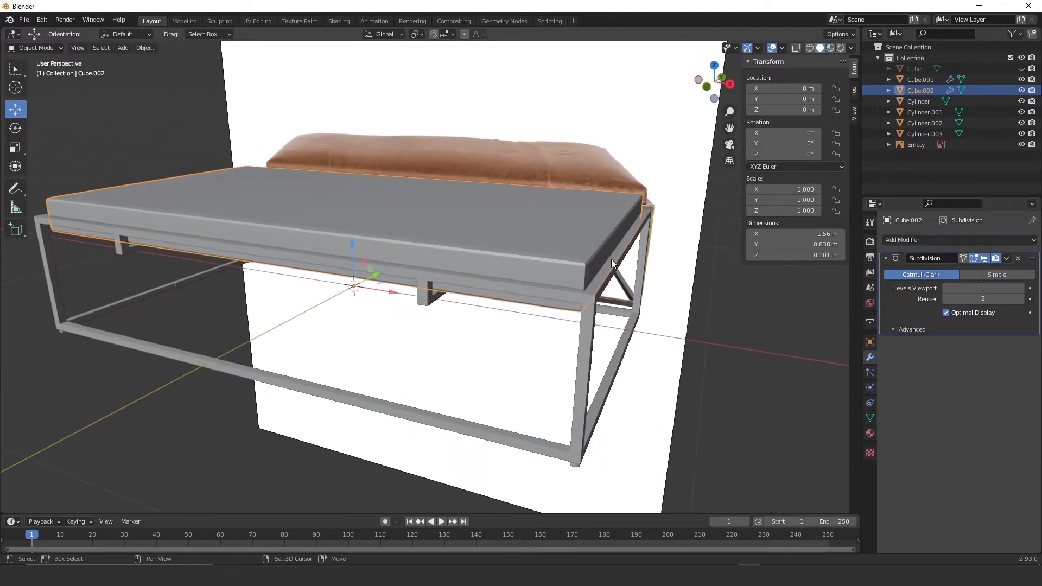
{"action": "left_click", "coordinate": [1019, 288]}
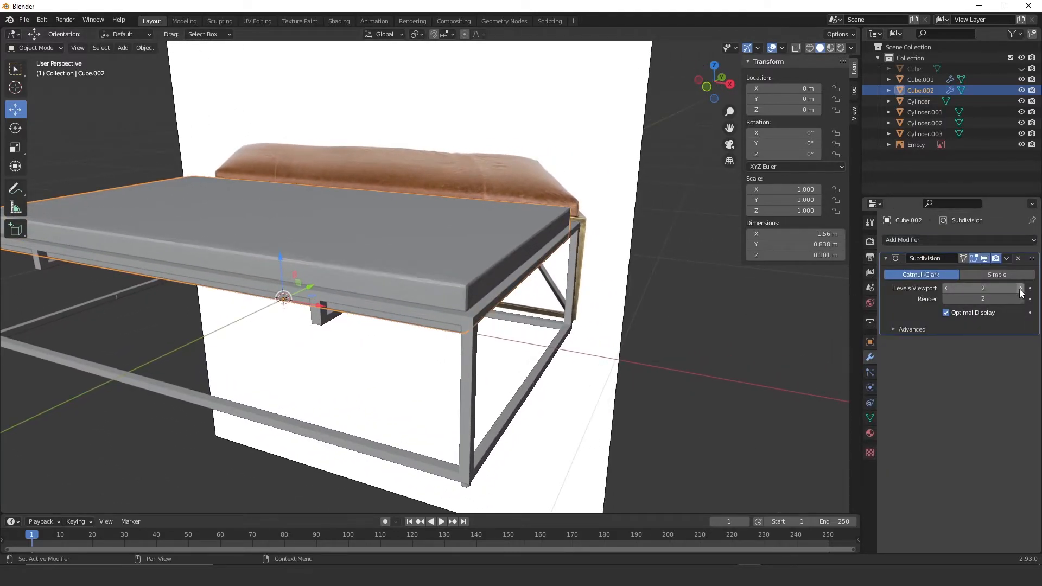
Step: Compare the cushion with and without subdivision by setting the viewport level to 0 and restoring it to 2
{"action": "middle_click_drag", "start_coordinate": [456, 265], "coordinate": [429, 274]}
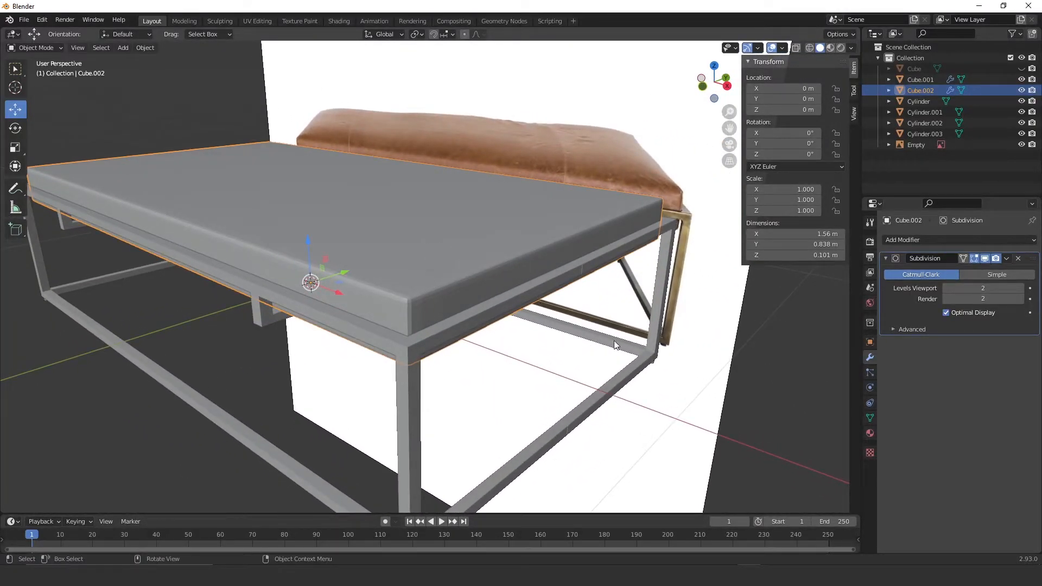
{"action": "left_click", "coordinate": [983, 288]}
{"action": "type", "text": "0"}
{"action": "key", "text": "Return"}
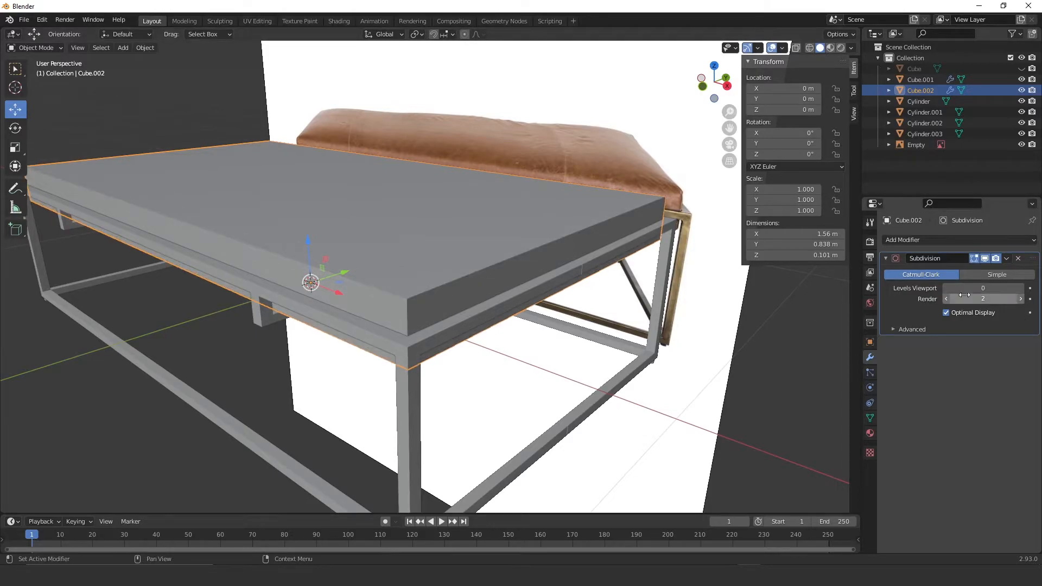
{"action": "left_click", "coordinate": [1021, 288]}
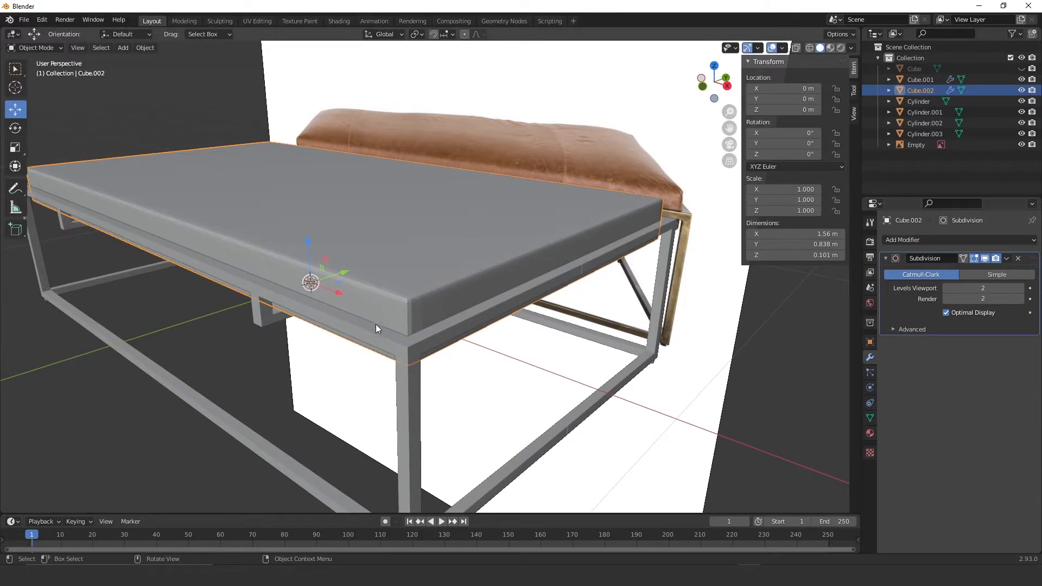
Step: In Edit Mode, select the cushion's large top face and raise it along Z to about 0.329 m with the Move tool
{"action": "key", "text": "Tab"}
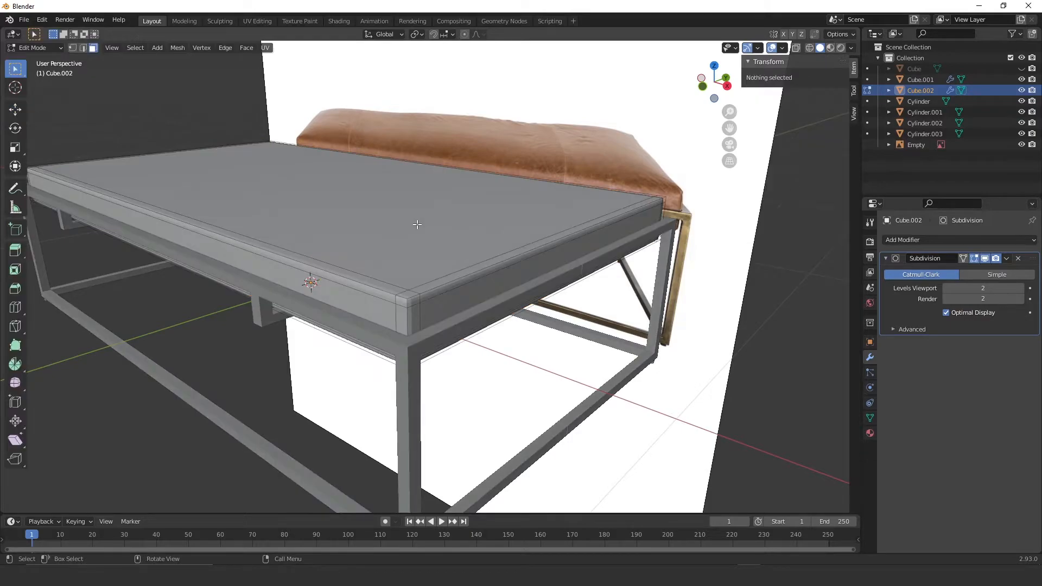
{"action": "left_click", "coordinate": [334, 197]}
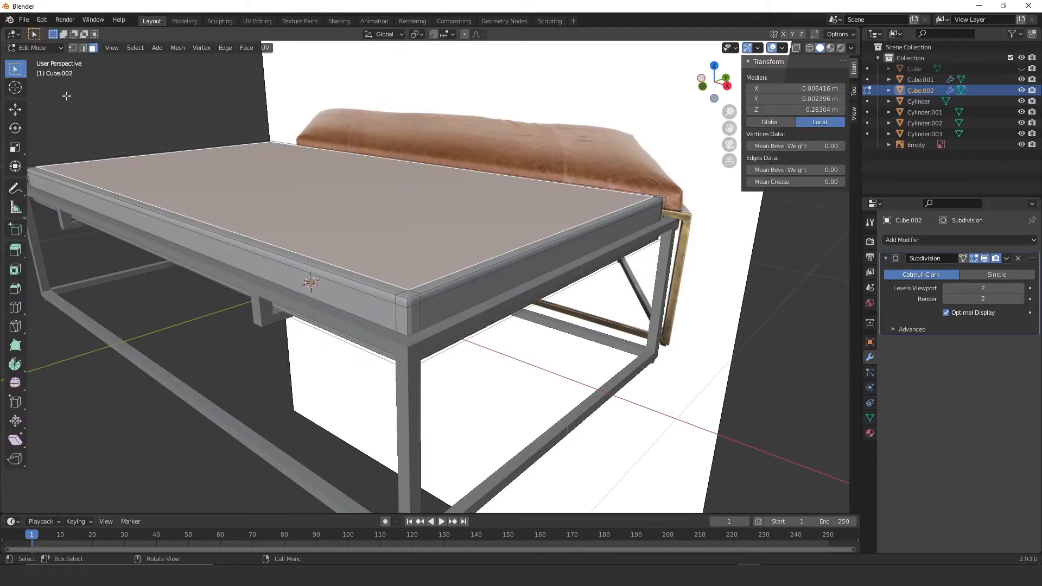
{"action": "left_click", "coordinate": [17, 110]}
{"action": "left_click_drag", "start_coordinate": [302, 138], "coordinate": [298, 131]}
{"action": "scroll", "coordinate": [325, 136], "scroll_direction": "up", "scroll_amount": 2}
{"action": "middle_click_drag", "start_coordinate": [334, 142], "coordinate": [327, 110]}
{"action": "mouse_move", "coordinate": [243, 151]}
{"action": "left_mouse_down"}
{"action": "mouse_move", "coordinate": [245, 134]}
{"action": "mouse_move", "coordinate": [243, 157]}
{"action": "left_mouse_up"}
Step: Inspect the rounded cushion in Object Mode, then raise its top face slightly further along Z in Edit Mode
{"action": "key", "text": "Tab"}
{"action": "middle_click_drag", "start_coordinate": [325, 144], "coordinate": [302, 214]}
{"action": "scroll", "coordinate": [306, 276], "scroll_direction": "down", "scroll_amount": 4}
{"action": "middle_click_drag", "start_coordinate": [305, 275], "coordinate": [342, 236]}
{"action": "key", "text": "Tab"}
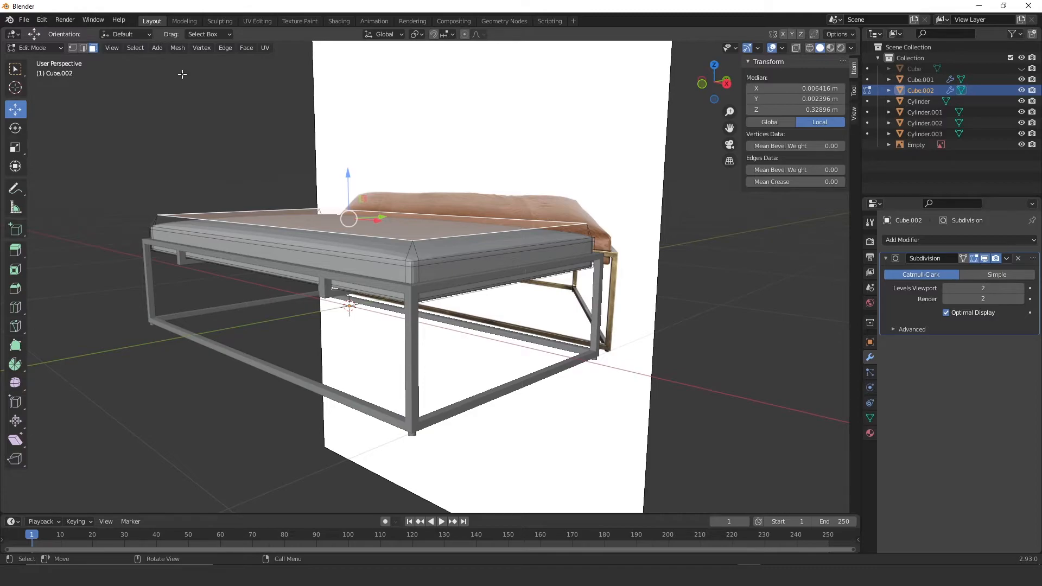
{"action": "left_click_drag", "start_coordinate": [346, 187], "coordinate": [348, 173]}
Step: Select the cushion's long front side face and move it outward along Y to about -0.438 m
{"action": "left_click", "coordinate": [346, 266]}
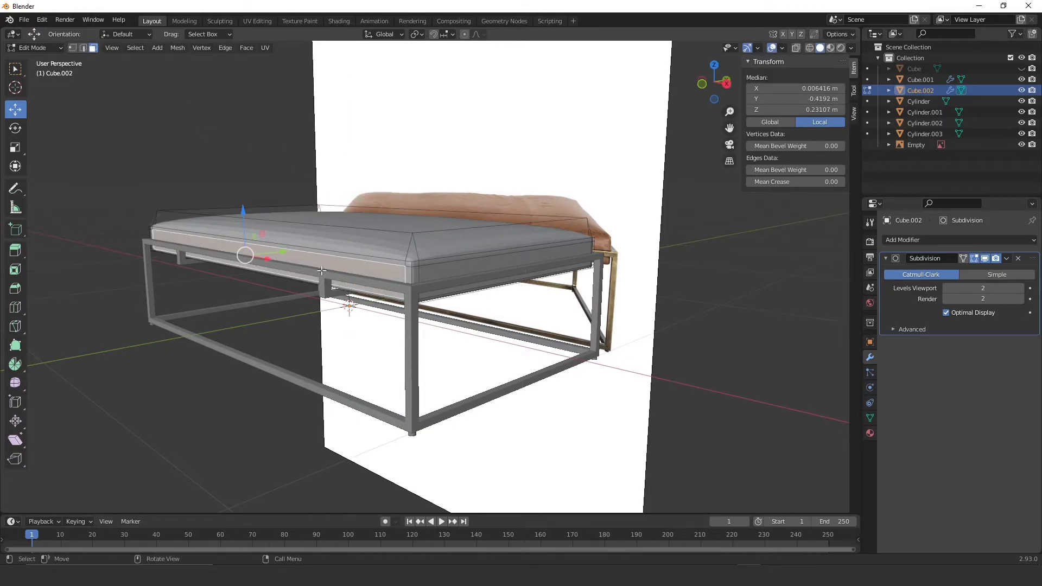
{"action": "scroll", "coordinate": [304, 261], "scroll_direction": "up", "scroll_amount": 2}
{"action": "middle_click_drag", "start_coordinate": [253, 254], "coordinate": [270, 277]}
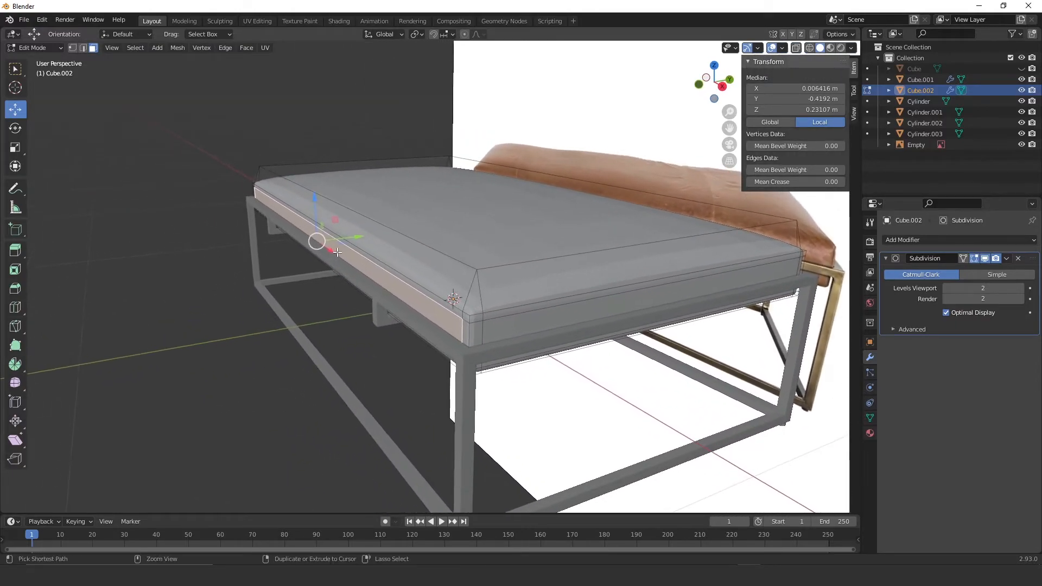
{"action": "scroll", "coordinate": [329, 222], "scroll_direction": "up", "scroll_amount": 2}
{"action": "left_click_drag", "start_coordinate": [317, 225], "coordinate": [301, 227]}
{"action": "middle_click_drag", "start_coordinate": [462, 274], "coordinate": [482, 280]}
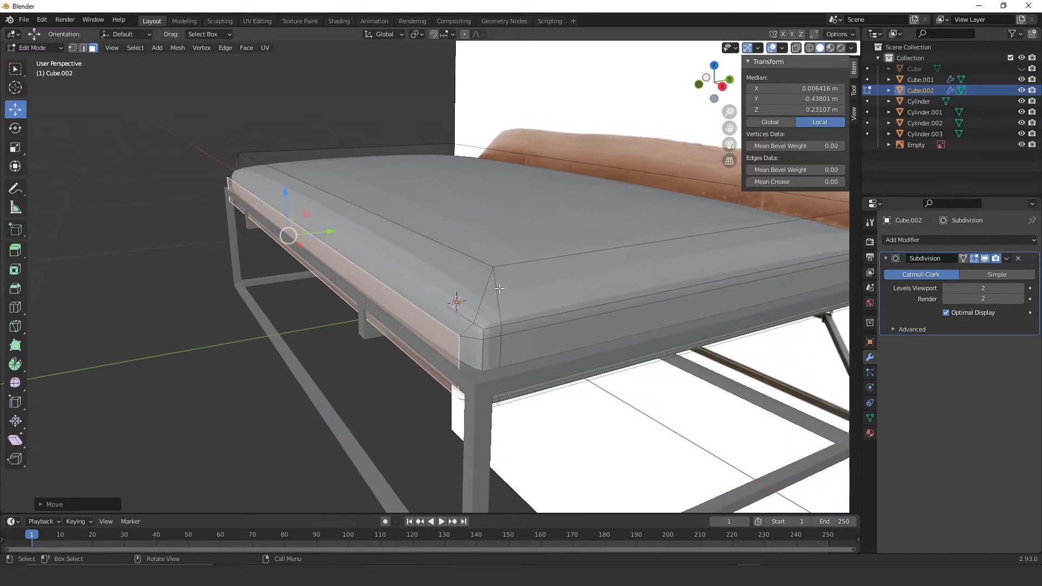
Step: Select the cushion's short end face on the +X side and move it slightly outward along X
{"action": "left_click", "coordinate": [600, 331]}
{"action": "middle_click_drag", "start_coordinate": [600, 331], "coordinate": [647, 308]}
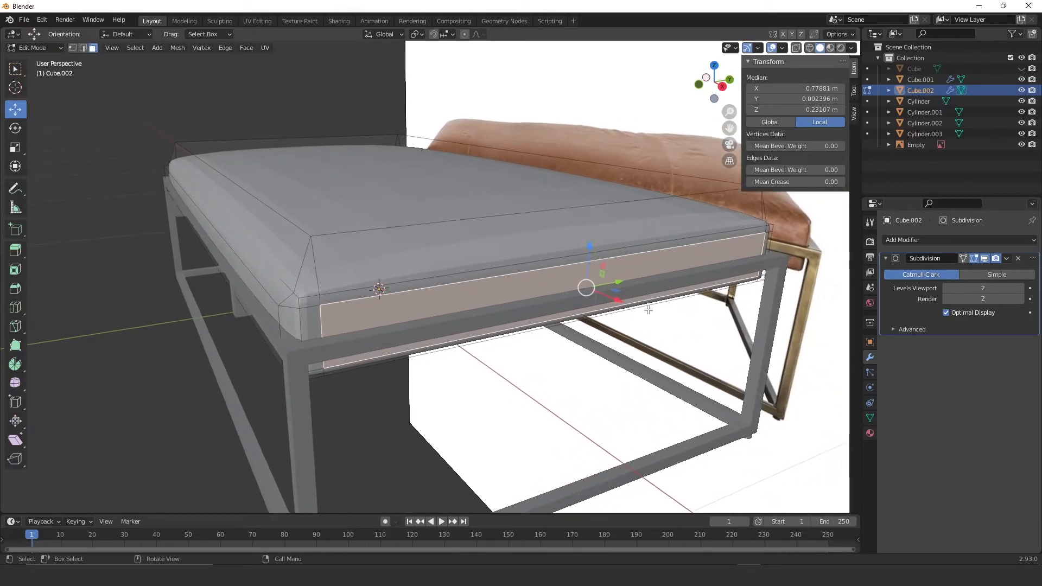
{"action": "left_click_drag", "start_coordinate": [616, 299], "coordinate": [630, 301]}
{"action": "middle_click_drag", "start_coordinate": [630, 302], "coordinate": [432, 306]}
Step: Select the cushion's long back side face and move it outward along Y to about 0.434 m
{"action": "left_click", "coordinate": [450, 310]}
{"action": "middle_click_drag", "start_coordinate": [544, 274], "coordinate": [549, 270]}
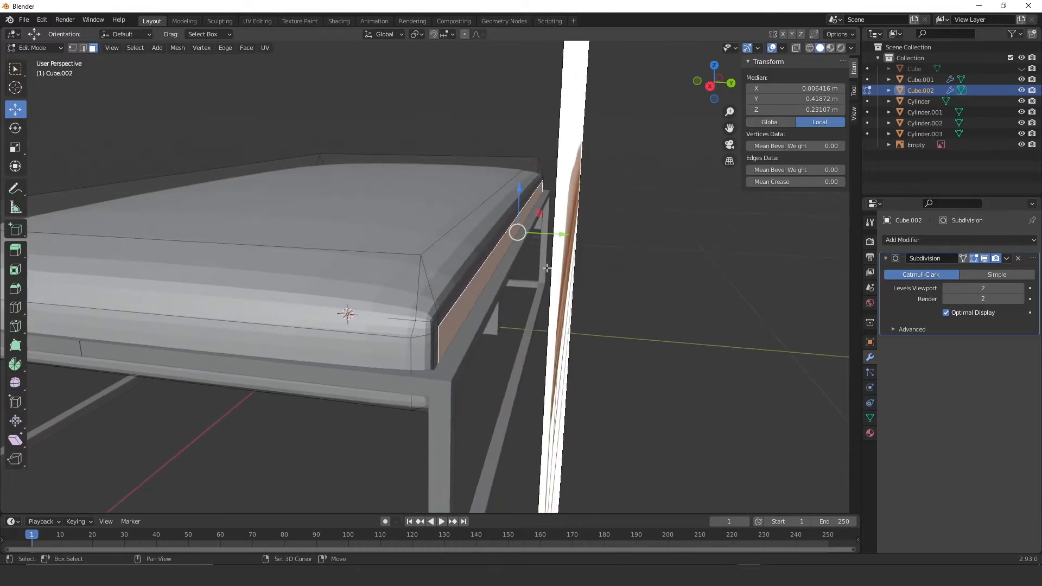
{"action": "left_click_drag", "start_coordinate": [546, 233], "coordinate": [553, 233]}
{"action": "middle_click_drag", "start_coordinate": [507, 248], "coordinate": [538, 316], "text": "ctrl"}
{"action": "scroll", "coordinate": [447, 338], "scroll_direction": "up", "scroll_amount": 2}
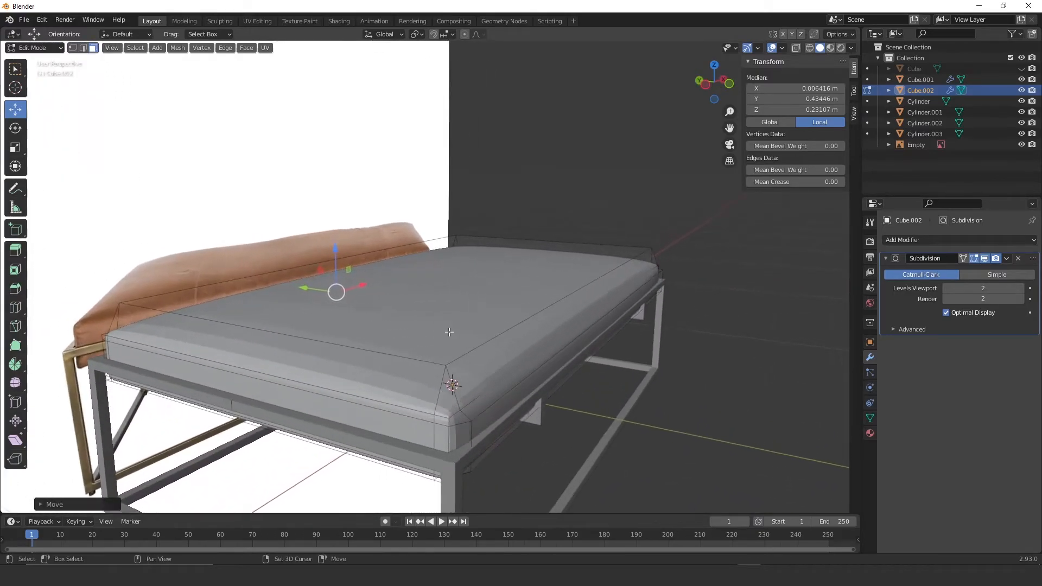
Step: Select the cushion's short end face on the -X side and move it outward along X to about -0.793 m
{"action": "middle_click_drag", "start_coordinate": [447, 338], "coordinate": [480, 298], "text": "shift"}
{"action": "scroll", "coordinate": [474, 345], "scroll_direction": "up", "scroll_amount": 2}
{"action": "left_click", "coordinate": [438, 383]}
{"action": "middle_click_drag", "start_coordinate": [293, 340], "coordinate": [394, 319]}
{"action": "left_click_drag", "start_coordinate": [262, 309], "coordinate": [253, 315]}
{"action": "middle_click_drag", "start_coordinate": [437, 325], "coordinate": [374, 259]}
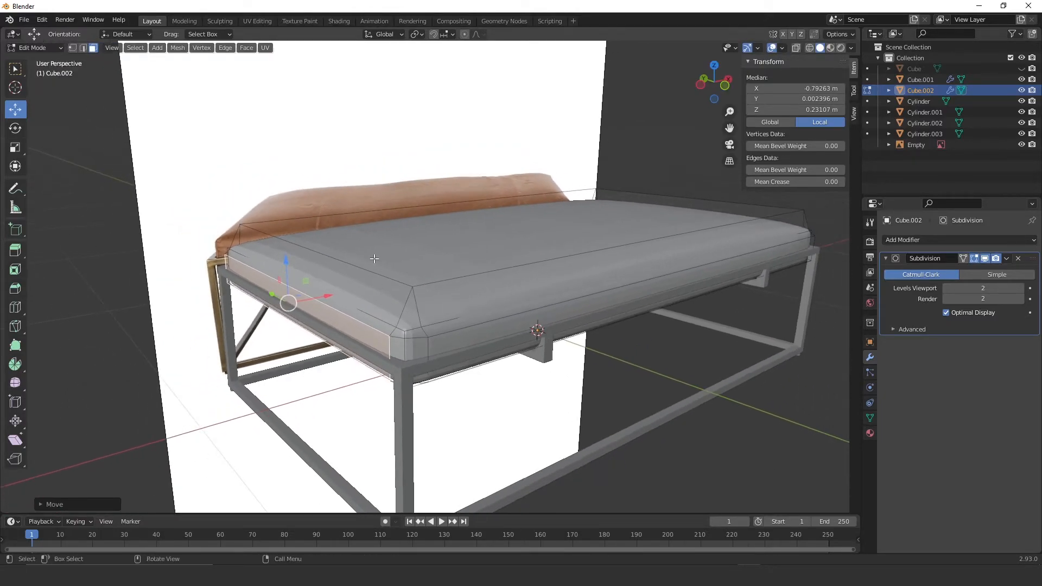
Step: In top view with vertex selection and X-Ray on, box-select the cushion's back-side vertices and move them inward along Y, inside the frame
{"action": "key", "text": "KP_7"}
{"action": "scroll", "coordinate": [348, 304], "scroll_direction": "up", "scroll_amount": 2}
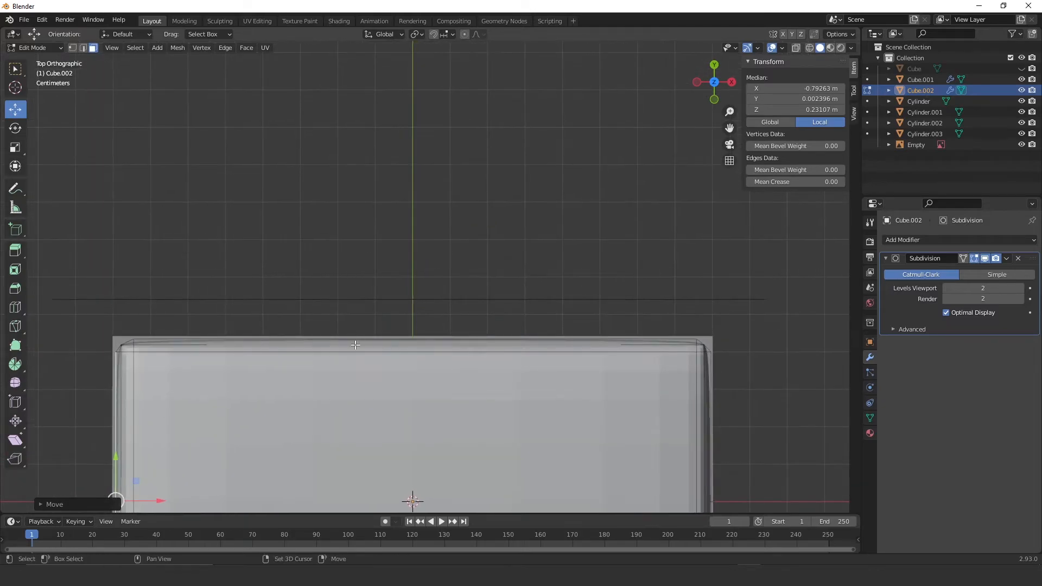
{"action": "middle_click_drag", "start_coordinate": [351, 307], "coordinate": [418, 206], "text": "shift"}
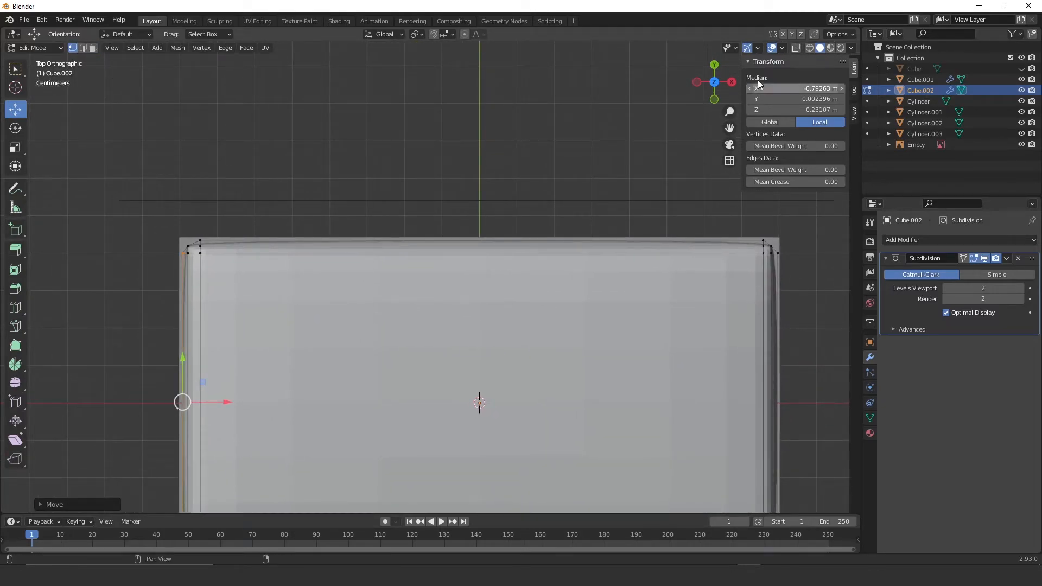
{"action": "left_click_drag", "start_coordinate": [126, 223], "coordinate": [826, 292]}
{"action": "left_click", "coordinate": [796, 48]}
{"action": "left_click_drag", "start_coordinate": [115, 215], "coordinate": [831, 292]}
{"action": "scroll", "coordinate": [535, 217], "scroll_direction": "up", "scroll_amount": 5}
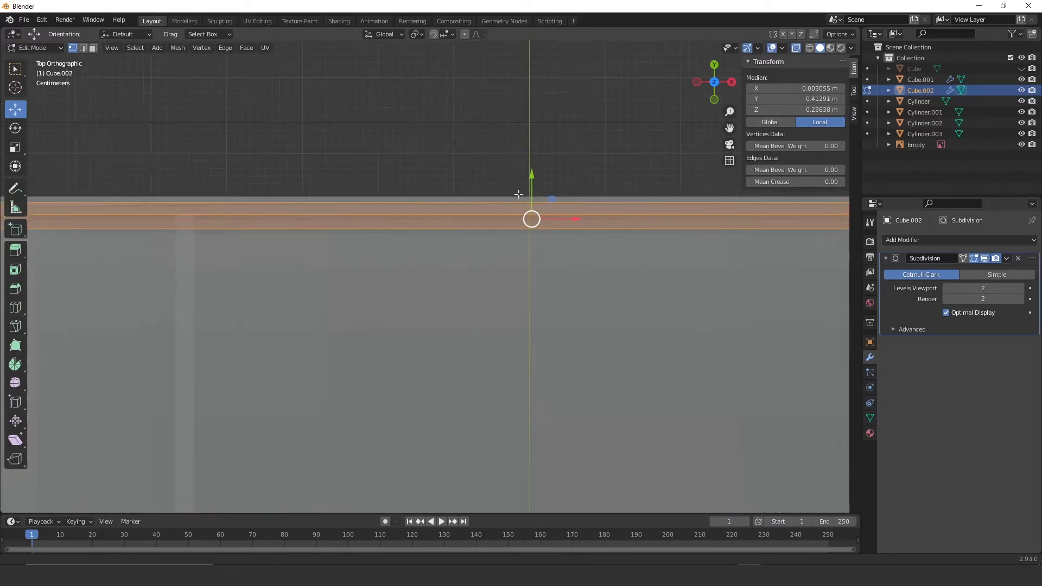
{"action": "key", "text": "g"}
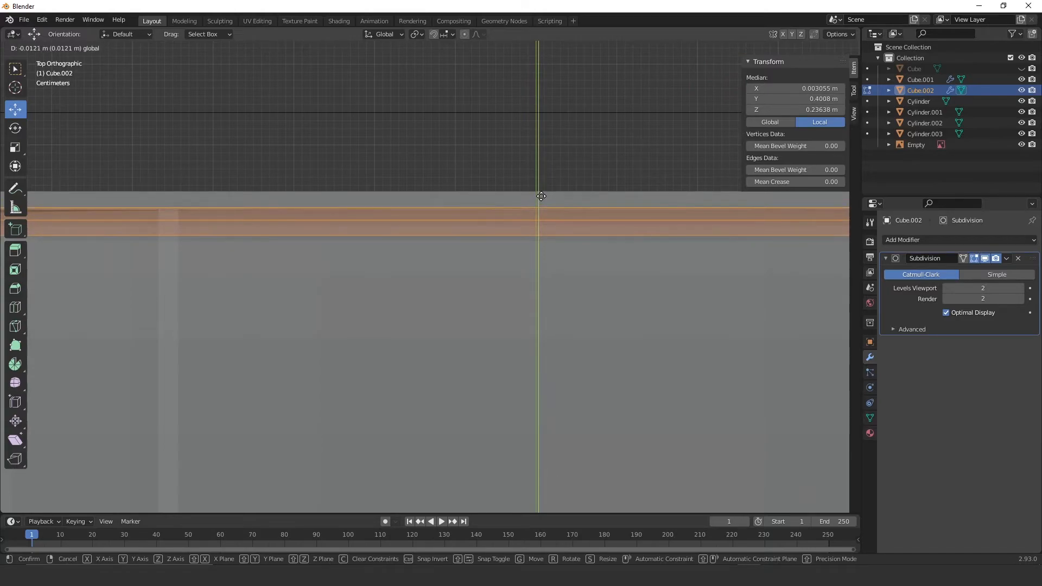
{"action": "left_click", "coordinate": [538, 220]}
Step: Box-select all vertices at the cushion's -X end and move them inward along X to about -0.752 m
{"action": "scroll", "coordinate": [502, 262], "scroll_direction": "down", "scroll_amount": 3}
{"action": "middle_click_drag", "start_coordinate": [397, 260], "coordinate": [611, 103], "text": "shift"}
{"action": "middle_click_drag", "start_coordinate": [434, 172], "coordinate": [426, 194], "text": "ctrl"}
{"action": "left_click_drag", "start_coordinate": [331, 116], "coordinate": [412, 463]}
{"action": "scroll", "coordinate": [413, 276], "scroll_direction": "up", "scroll_amount": 3}
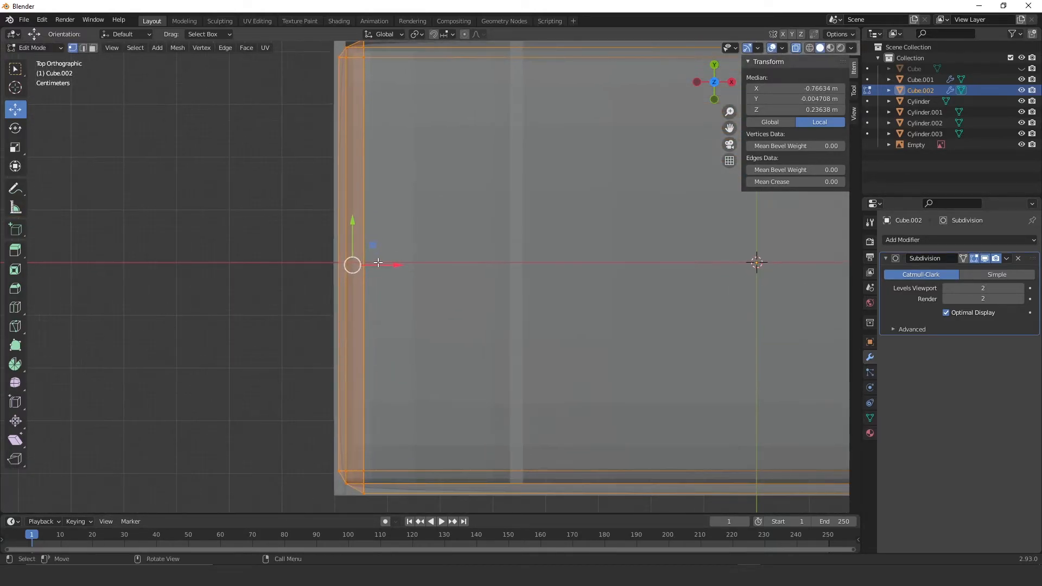
{"action": "key", "text": "g"}
{"action": "left_click", "coordinate": [391, 262]}
{"action": "scroll", "coordinate": [391, 263], "scroll_direction": "down", "scroll_amount": 3}
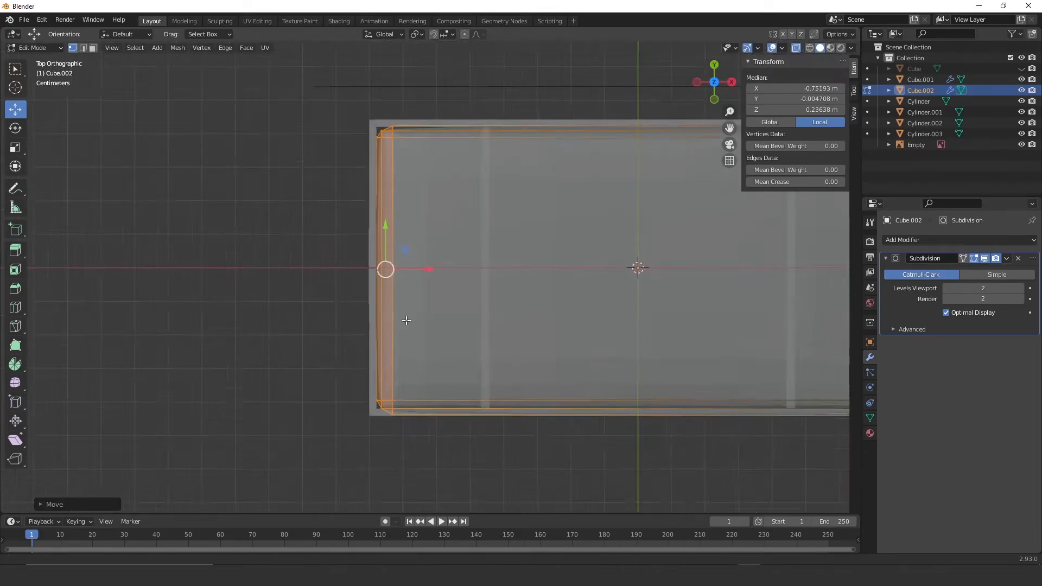
Step: Box-select the cushion's front-side vertices and move them inward along Y to about -0.395 m
{"action": "middle_click_drag", "start_coordinate": [270, 367], "coordinate": [90, 328], "text": "shift"}
{"action": "left_click_drag", "start_coordinate": [105, 299], "coordinate": [474, 340]}
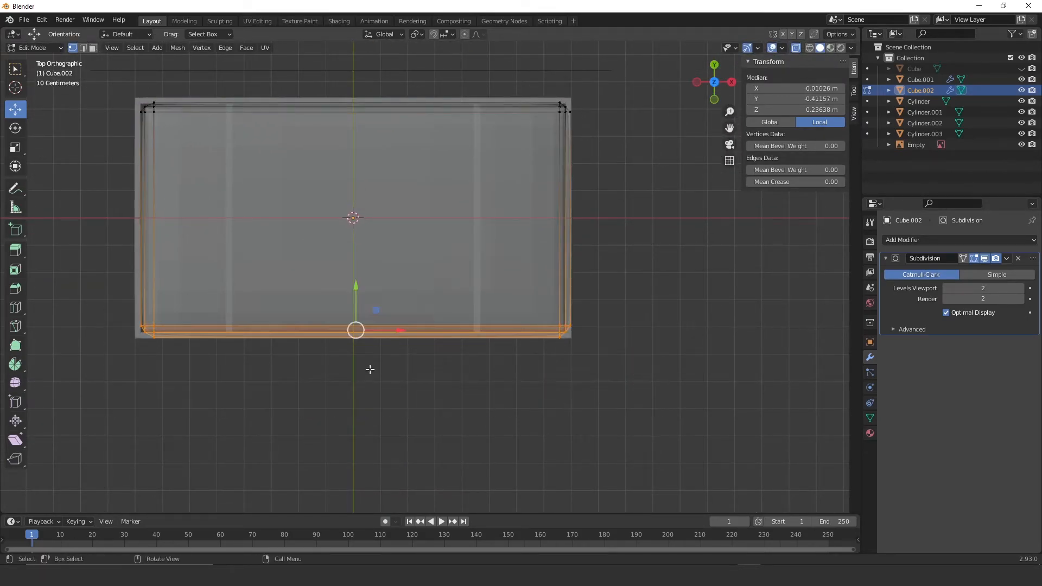
{"action": "scroll", "coordinate": [396, 373], "scroll_direction": "up", "scroll_amount": 2}
{"action": "left_click_drag", "start_coordinate": [284, 349], "coordinate": [278, 332]}
{"action": "scroll", "coordinate": [475, 165], "scroll_direction": "down", "scroll_amount": 2}
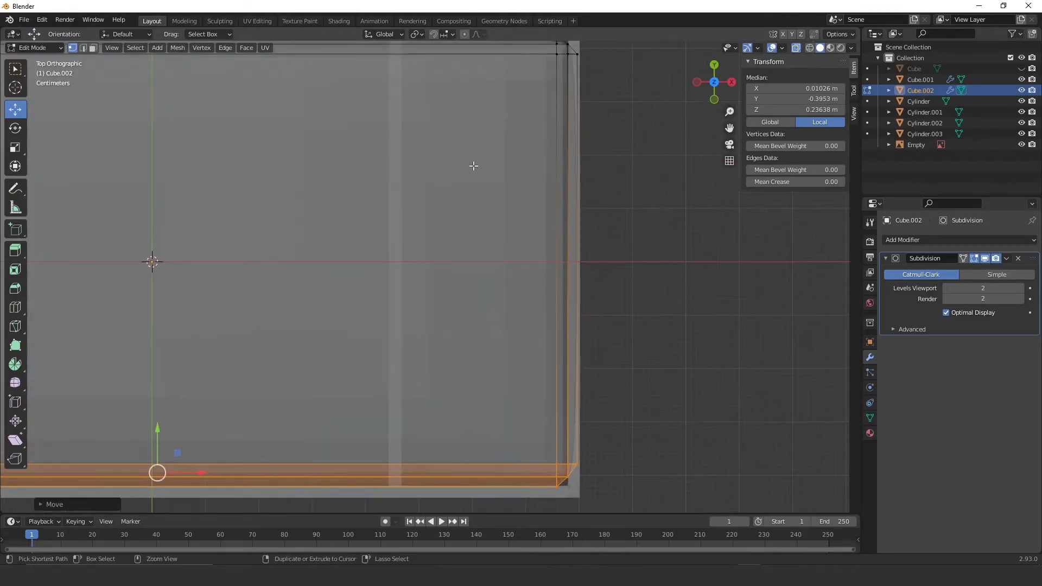
Step: Box-select all vertices at the cushion's +X end and move them slightly inward along X, inside the frame
{"action": "key", "text": "b"}
{"action": "left_click_drag", "start_coordinate": [541, 59], "coordinate": [591, 483]}
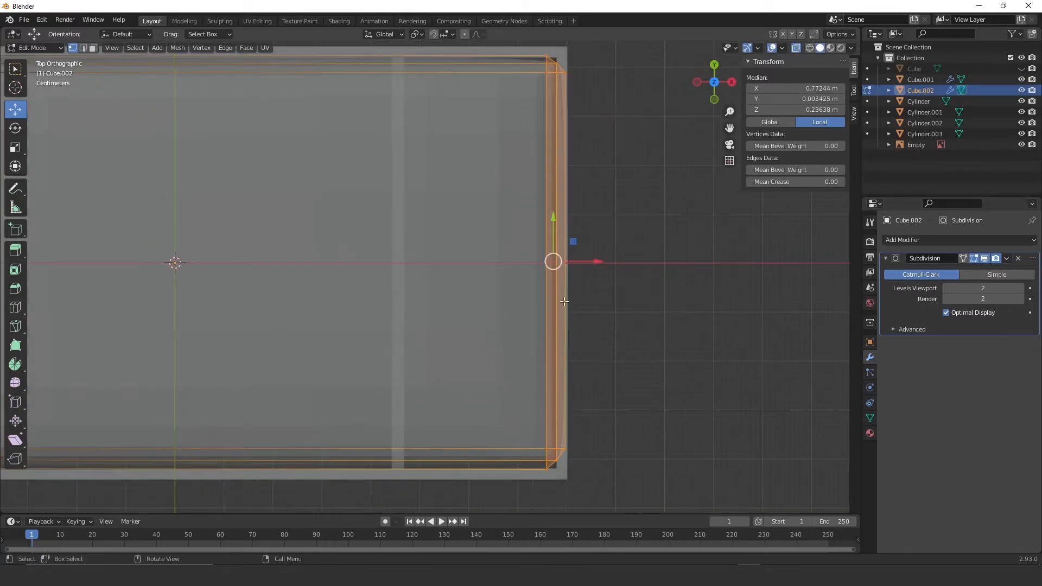
{"action": "left_click_drag", "start_coordinate": [589, 264], "coordinate": [574, 261]}
Step: Turn X-Ray off, return to Object Mode, and compare the dimensions of the frame and the cushion
{"action": "left_click", "coordinate": [797, 48]}
{"action": "middle_click_drag", "start_coordinate": [539, 139], "coordinate": [535, 239], "text": "ctrl"}
{"action": "middle_click_drag", "start_coordinate": [534, 239], "coordinate": [434, 136]}
{"action": "middle_click_drag", "start_coordinate": [336, 228], "coordinate": [465, 235], "text": "ctrl"}
{"action": "key", "text": "Tab"}
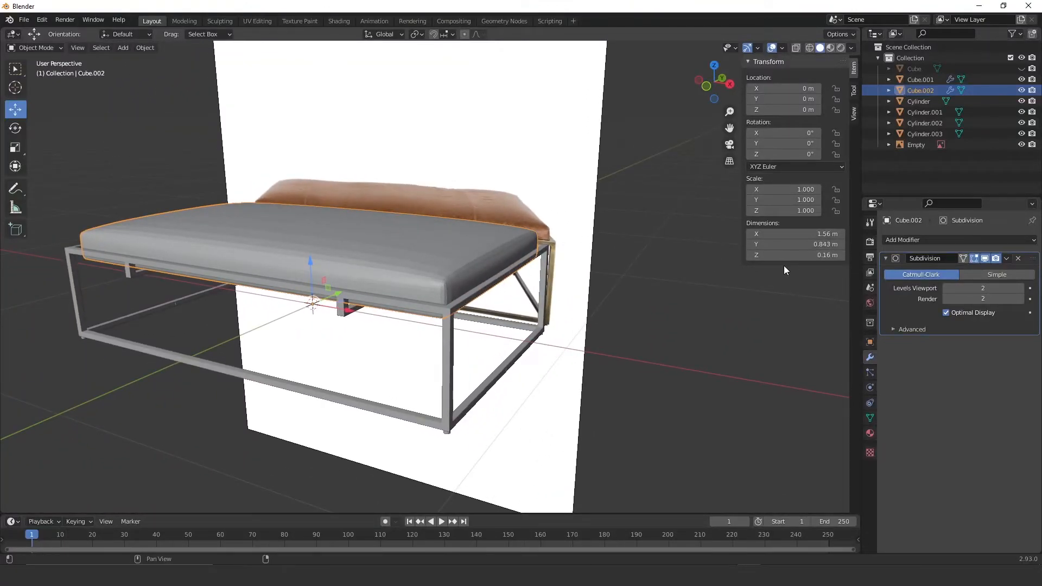
{"action": "left_click", "coordinate": [455, 264]}
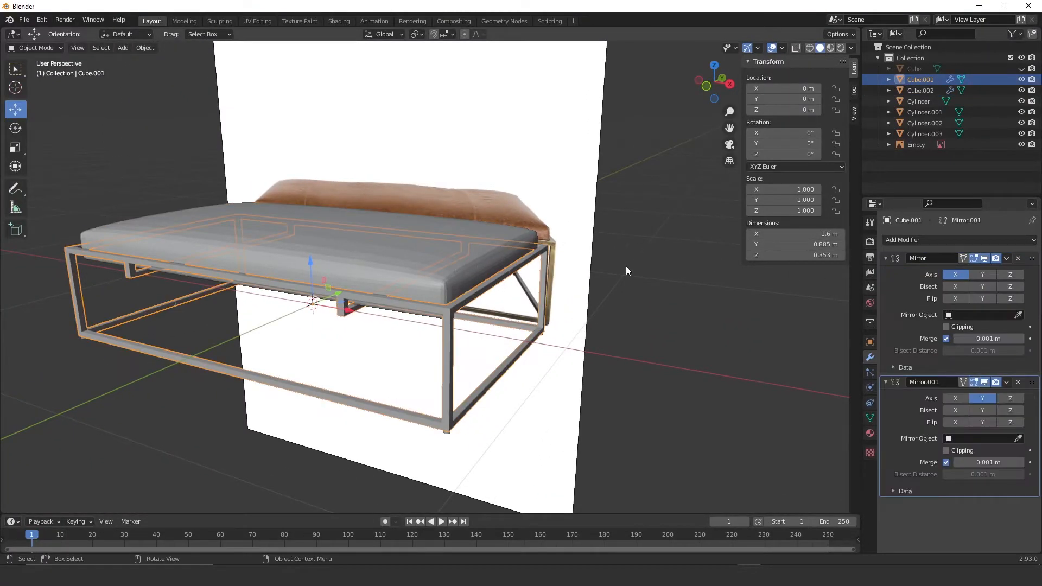
{"action": "left_click", "coordinate": [490, 274]}
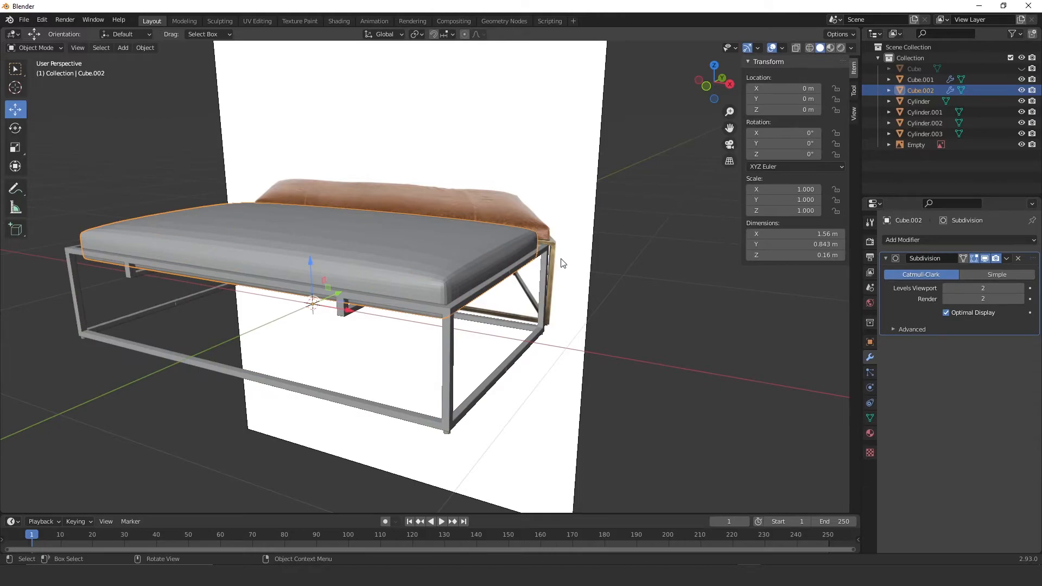
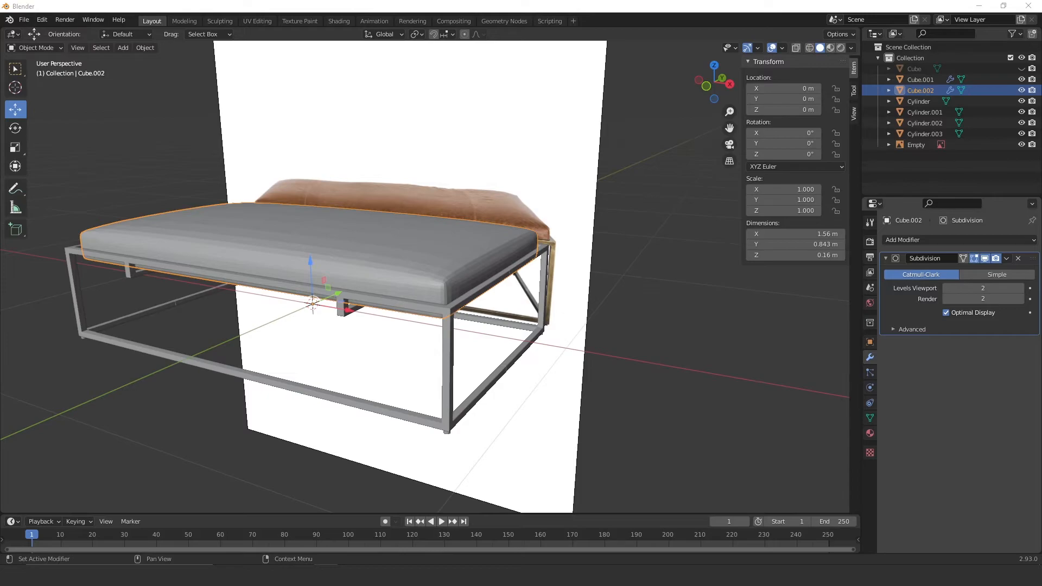
Step: Examine the cushion corner up close in the HarlowLeatherBench04_x2000.jpg reference photo in ImageGlass, and return to Blender
{"action": "left_click_drag", "start_coordinate": [1041, 97], "coordinate": [638, 87]}
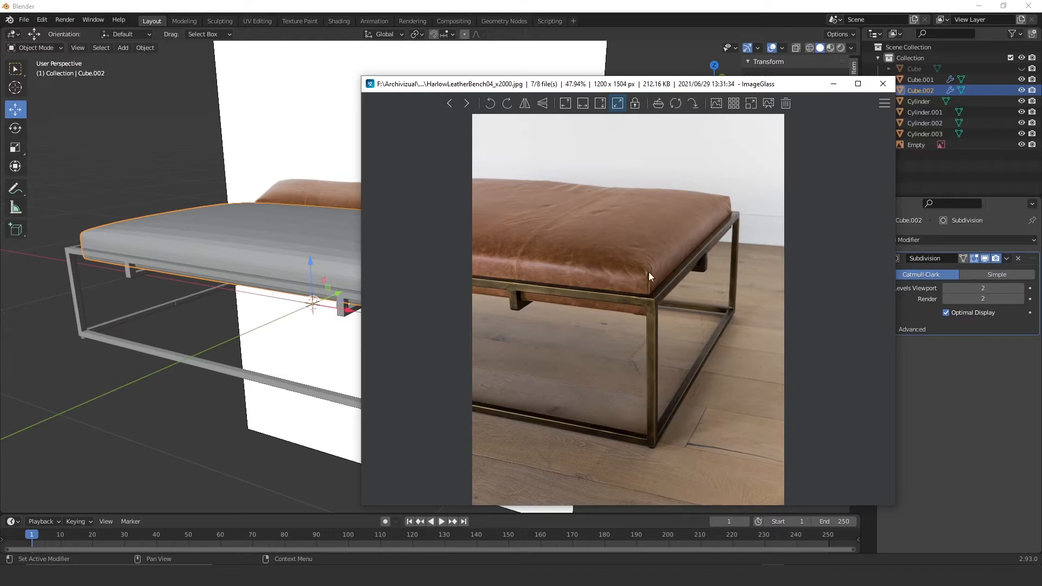
{"action": "scroll", "coordinate": [647, 272], "scroll_direction": "up", "scroll_amount": 5}
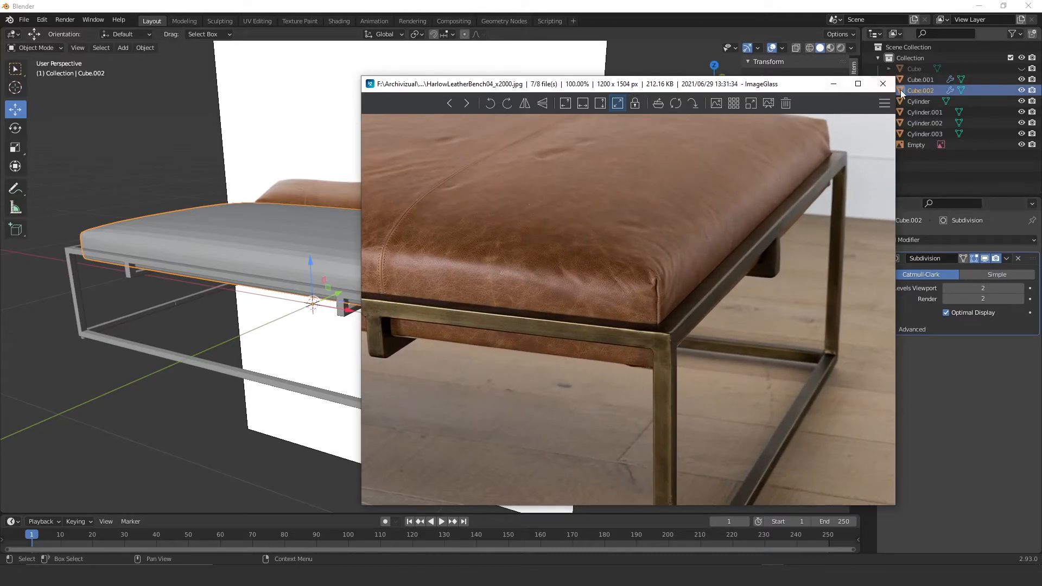
{"action": "left_click", "coordinate": [834, 83]}
Step: Select the cushion and apply its Subdivision modifier to the mesh
{"action": "middle_click_drag", "start_coordinate": [478, 280], "coordinate": [412, 289]}
{"action": "scroll", "coordinate": [424, 291], "scroll_direction": "up", "scroll_amount": 5}
{"action": "middle_click_drag", "start_coordinate": [496, 187], "coordinate": [493, 191]}
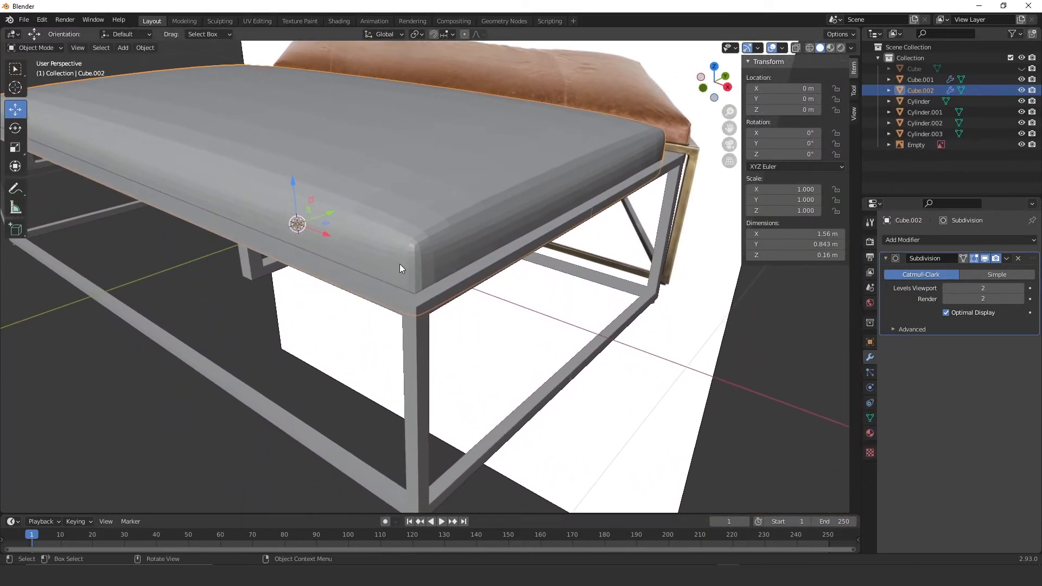
{"action": "scroll", "coordinate": [407, 254], "scroll_direction": "up", "scroll_amount": 1}
{"action": "left_click", "coordinate": [425, 234]}
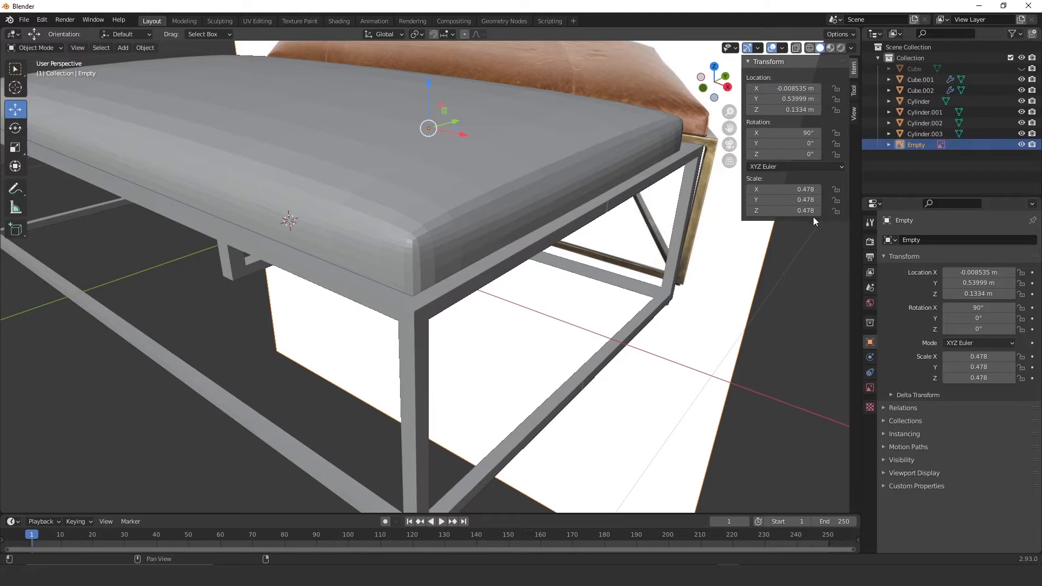
{"action": "left_click", "coordinate": [468, 227]}
{"action": "left_click", "coordinate": [1007, 259]}
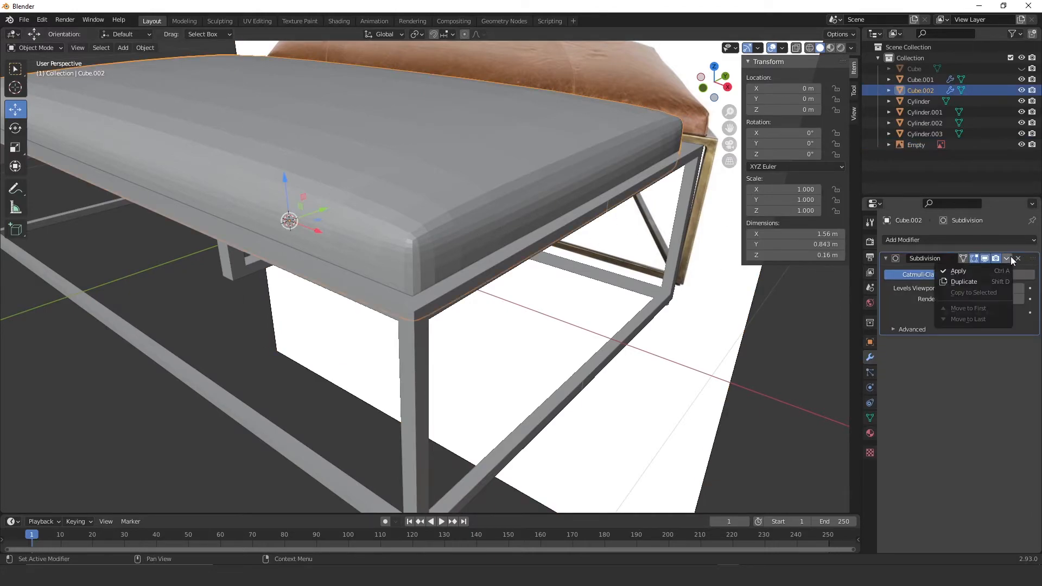
{"action": "left_click", "coordinate": [965, 273]}
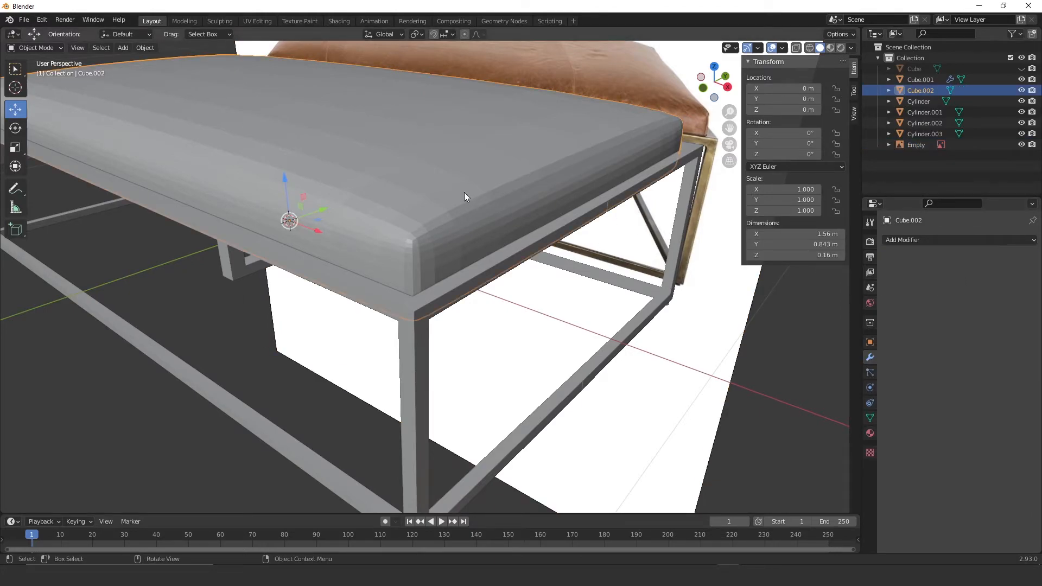
Step: Enter Edit Mode with edge selection, clear the selection, and select the vertical edge loop at the cushion's front +X corner
{"action": "key", "text": "Tab"}
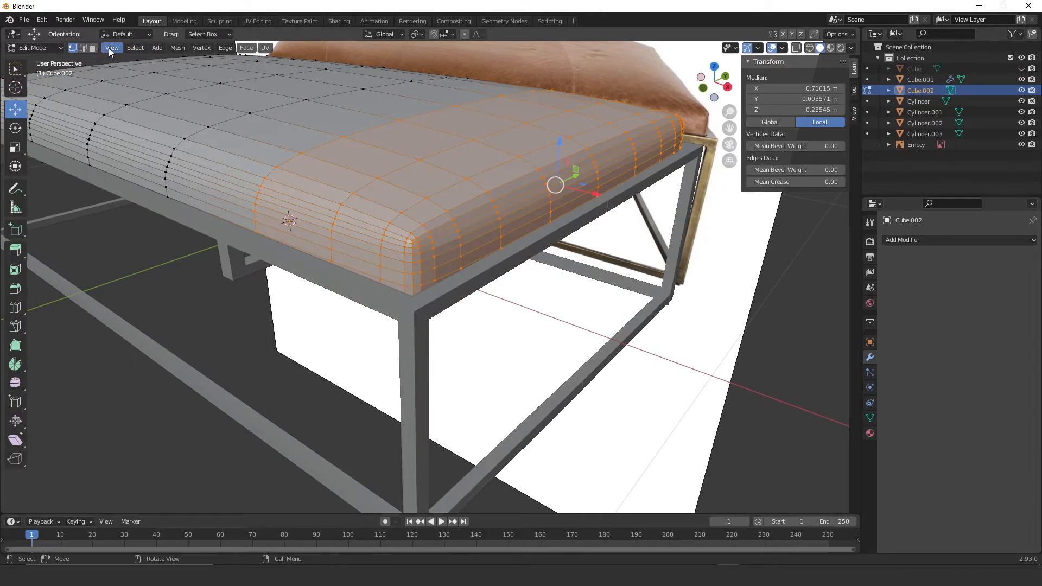
{"action": "left_click", "coordinate": [83, 48]}
{"action": "scroll", "coordinate": [386, 217], "scroll_direction": "up", "scroll_amount": 4}
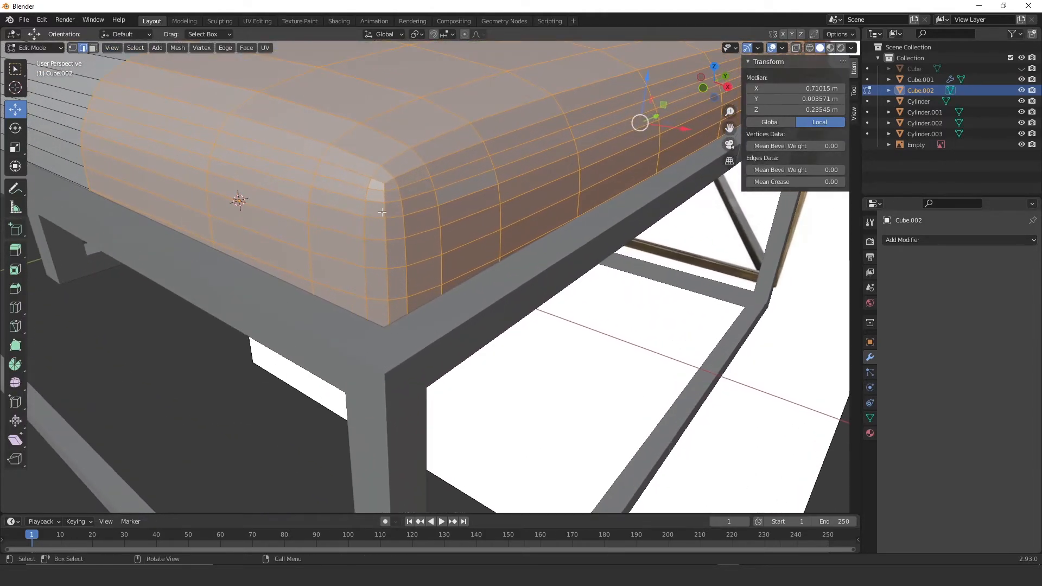
{"action": "left_click", "coordinate": [388, 215]}
{"action": "key", "text": "alt+a"}
{"action": "left_click", "coordinate": [386, 212], "text": "alt"}
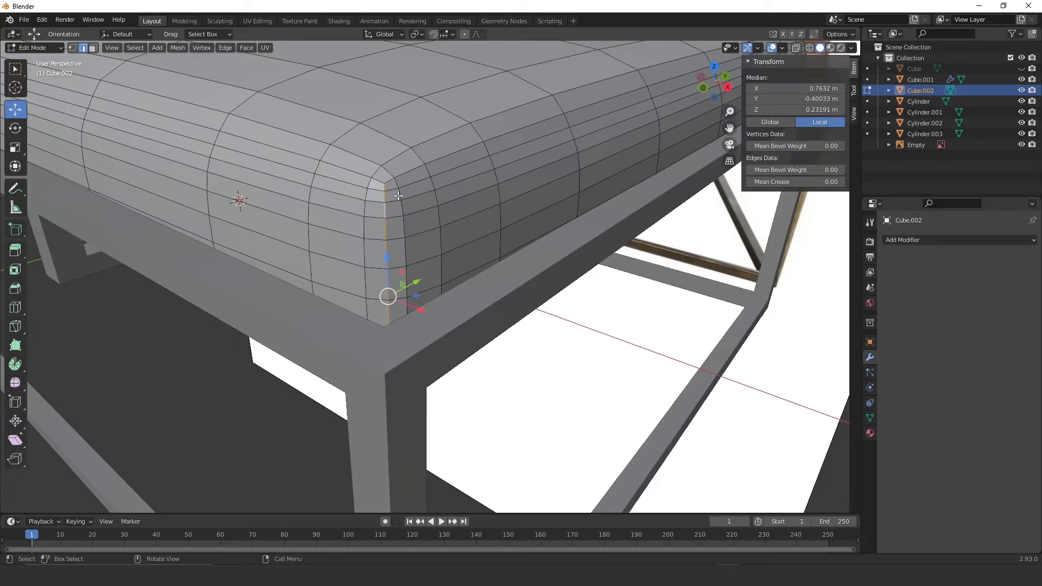
Step: Add the vertical edge loops at the cushion's other three corners to the selection
{"action": "scroll", "coordinate": [379, 270], "scroll_direction": "down", "scroll_amount": 4}
{"action": "middle_click_drag", "start_coordinate": [306, 258], "coordinate": [450, 256]}
{"action": "scroll", "coordinate": [337, 277], "scroll_direction": "down", "scroll_amount": 2}
{"action": "middle_click_drag", "start_coordinate": [337, 277], "coordinate": [427, 222], "text": "shift"}
{"action": "middle_click_drag", "start_coordinate": [392, 316], "coordinate": [382, 279], "text": "ctrl"}
{"action": "left_click", "coordinate": [331, 302], "text": "alt+shift"}
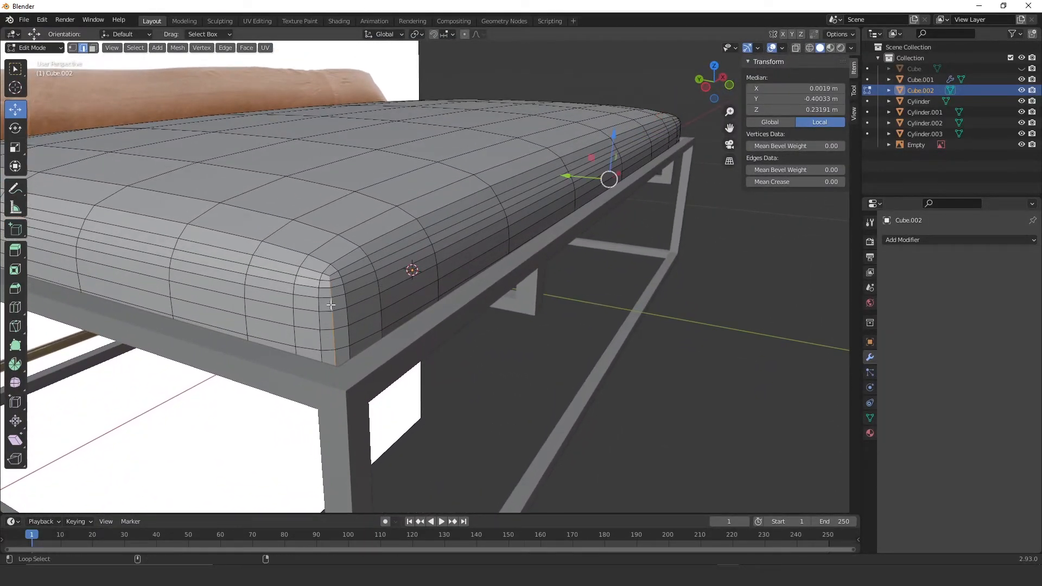
{"action": "middle_click_drag", "start_coordinate": [395, 197], "coordinate": [519, 172], "text": "ctrl"}
{"action": "left_click", "coordinate": [440, 147], "text": "alt+shift"}
{"action": "middle_click_drag", "start_coordinate": [505, 211], "coordinate": [535, 243], "text": "shift"}
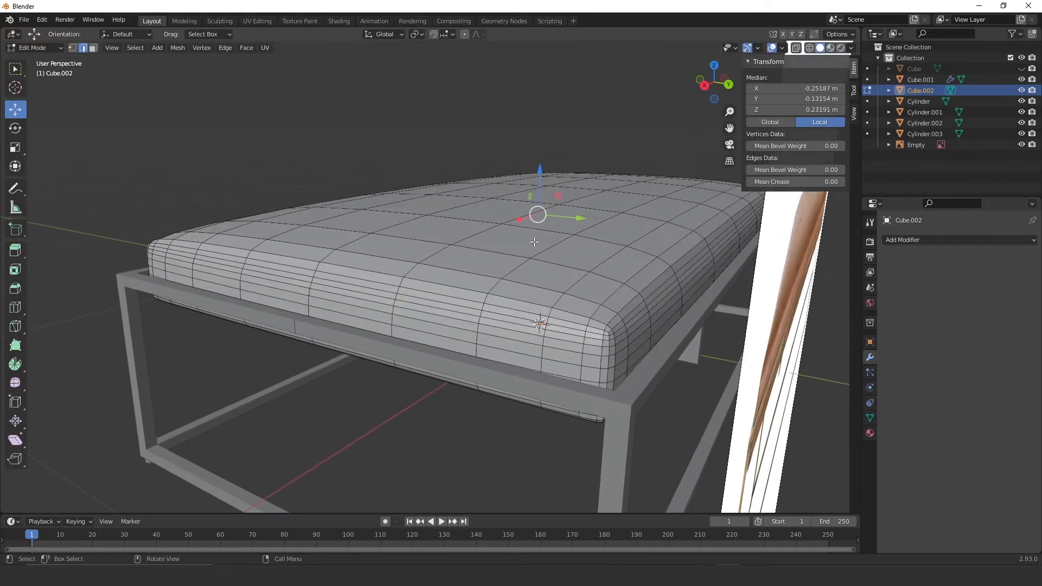
{"action": "left_click", "coordinate": [611, 369], "text": "alt+shift"}
Step: Bevel the four vertical corner edge loops very narrowly with one segment, and switch to face selection
{"action": "middle_click_drag", "start_coordinate": [497, 330], "coordinate": [524, 175]}
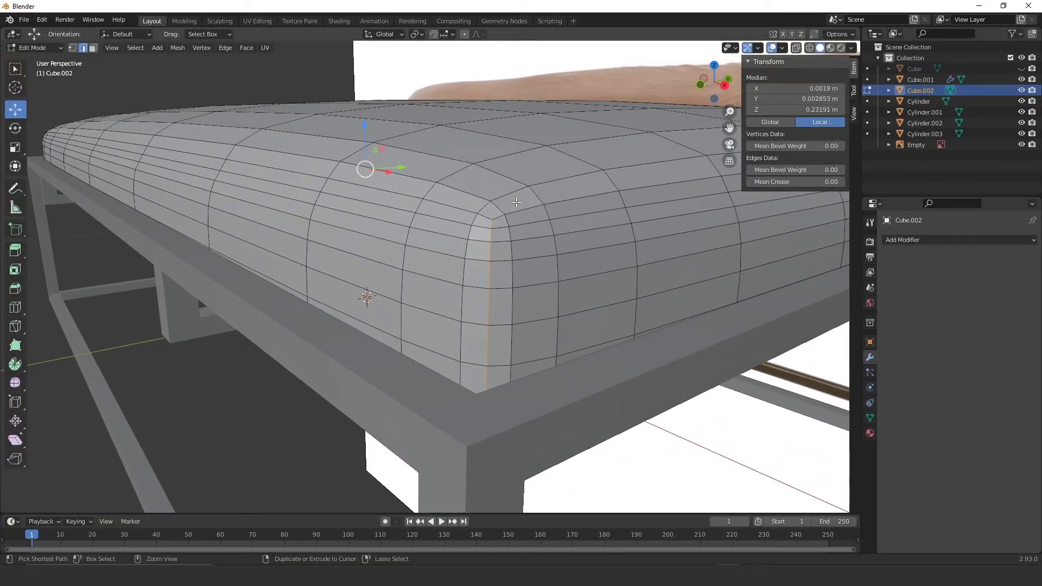
{"action": "key", "text": "ctrl+b"}
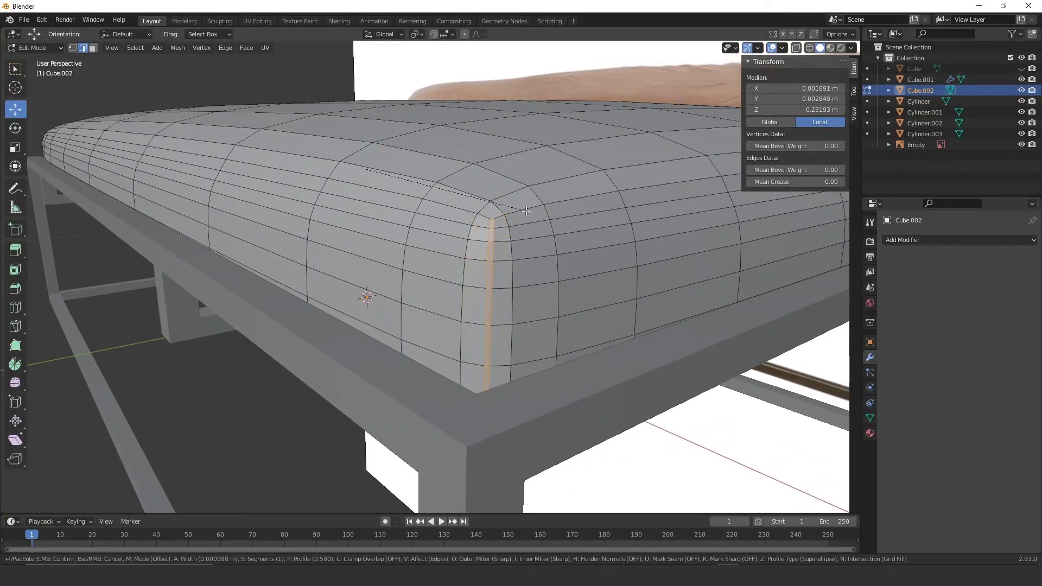
{"action": "left_click", "coordinate": [522, 210]}
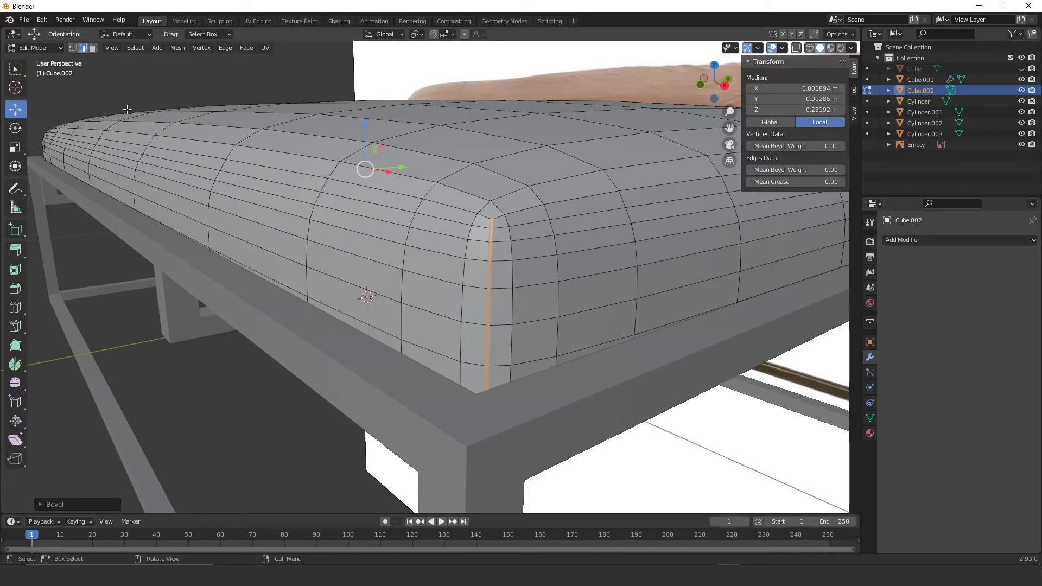
{"action": "left_click", "coordinate": [91, 48]}
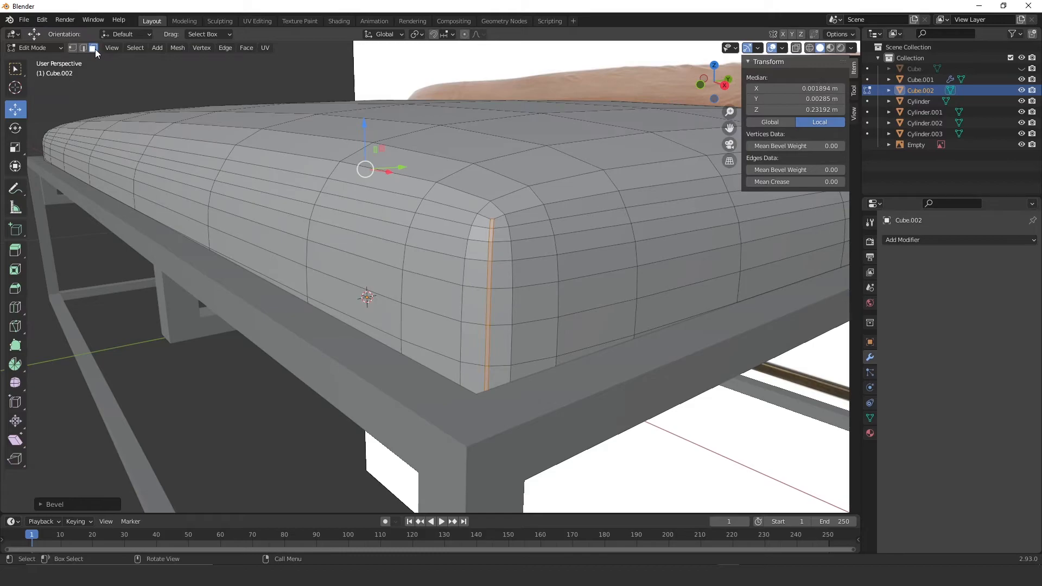
Step: Extrude the narrow corner face strips along their normals into the cushion to form recessed seams, and return to Object Mode
{"action": "middle_click_drag", "start_coordinate": [386, 272], "coordinate": [361, 255]}
{"action": "right_click", "coordinate": [361, 254]}
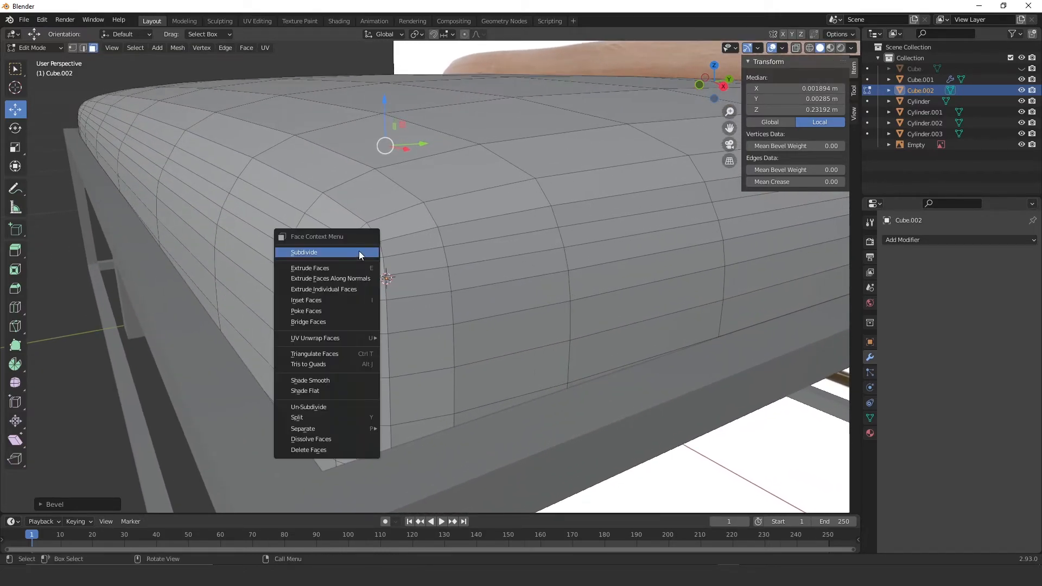
{"action": "left_click", "coordinate": [343, 279]}
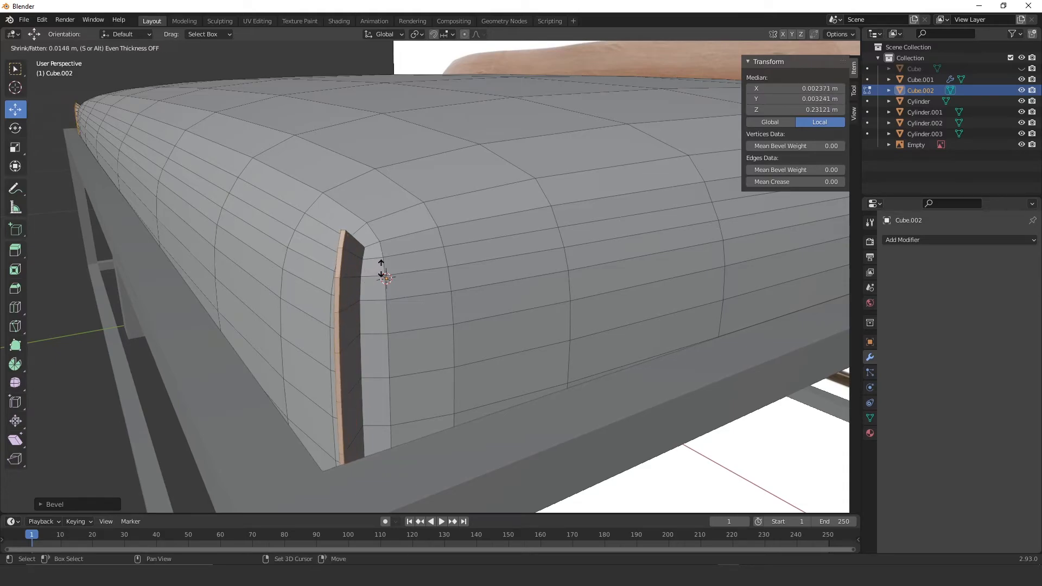
{"action": "left_click", "coordinate": [323, 321]}
{"action": "middle_click_drag", "start_coordinate": [374, 300], "coordinate": [485, 252]}
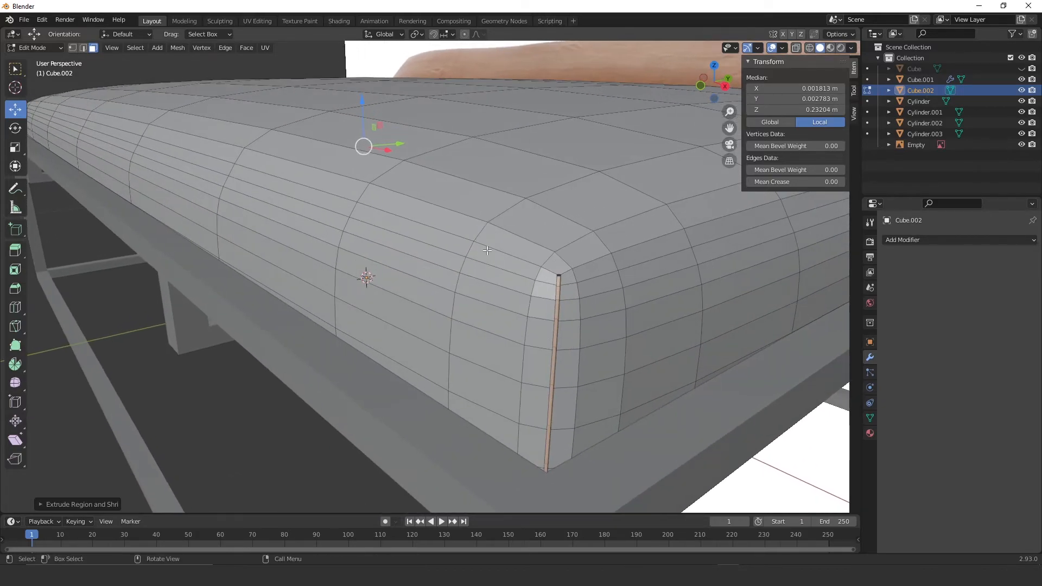
{"action": "middle_click_drag", "start_coordinate": [577, 294], "coordinate": [614, 247], "text": "ctrl"}
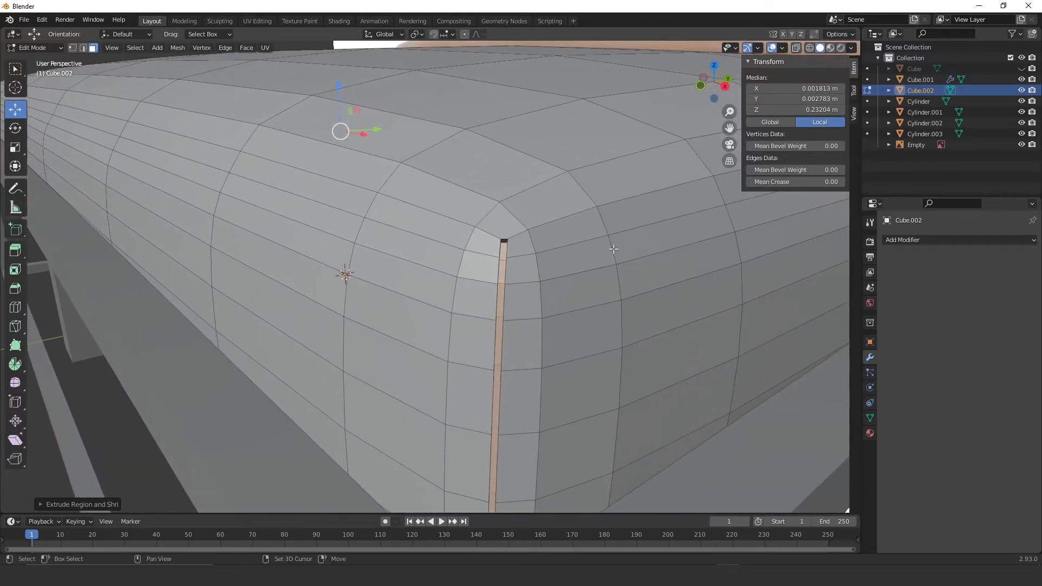
{"action": "middle_click_drag", "start_coordinate": [521, 261], "coordinate": [509, 262]}
{"action": "key", "text": "Tab"}
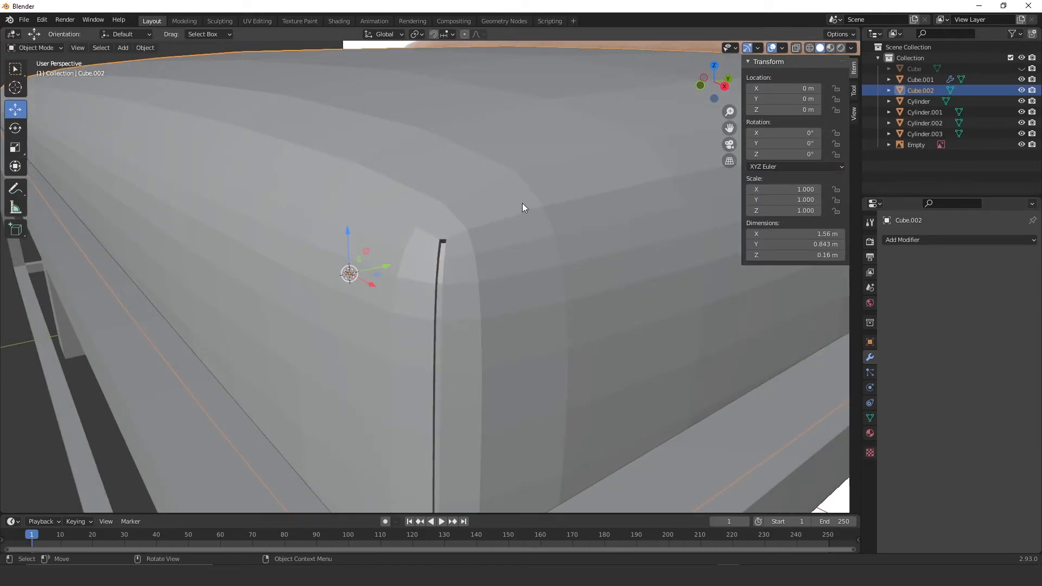
Step: Add a Subdivision Surface modifier to the cushion and turn off its viewport display
{"action": "scroll", "coordinate": [522, 204], "scroll_direction": "down", "scroll_amount": 4}
{"action": "left_click", "coordinate": [537, 252]}
{"action": "left_click", "coordinate": [573, 244]}
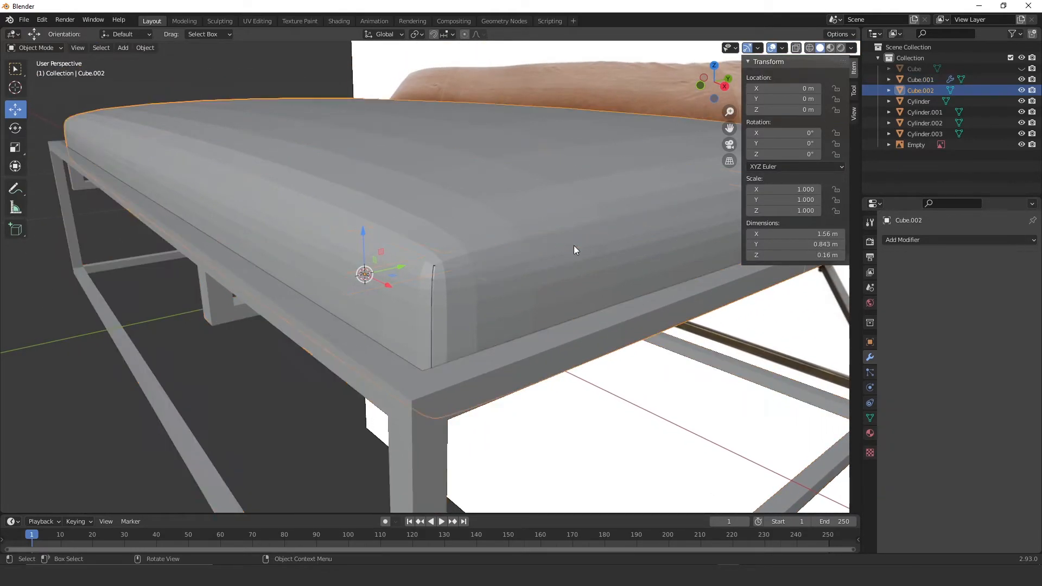
{"action": "left_click", "coordinate": [948, 239]}
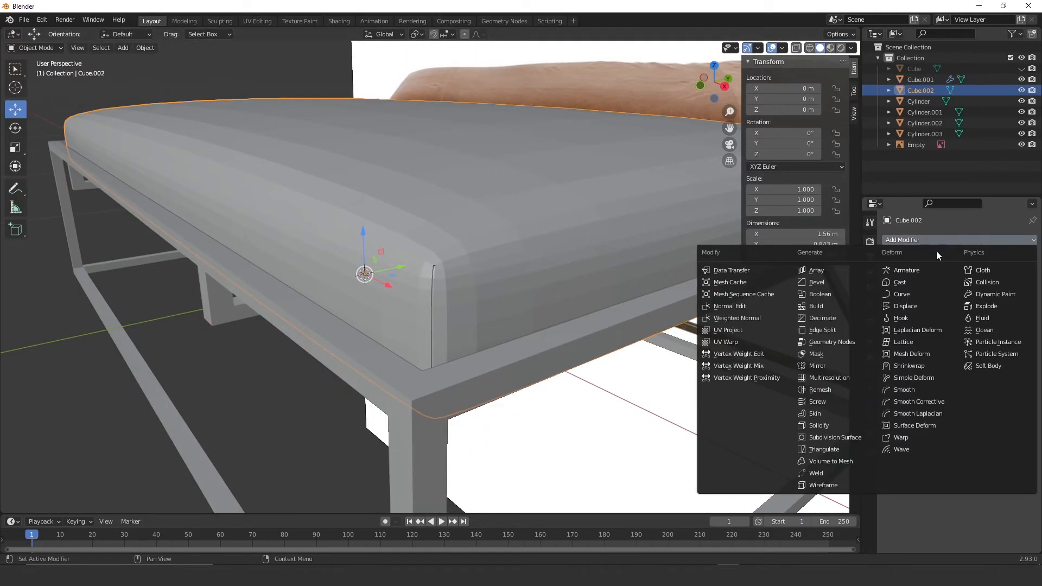
{"action": "left_click", "coordinate": [839, 437]}
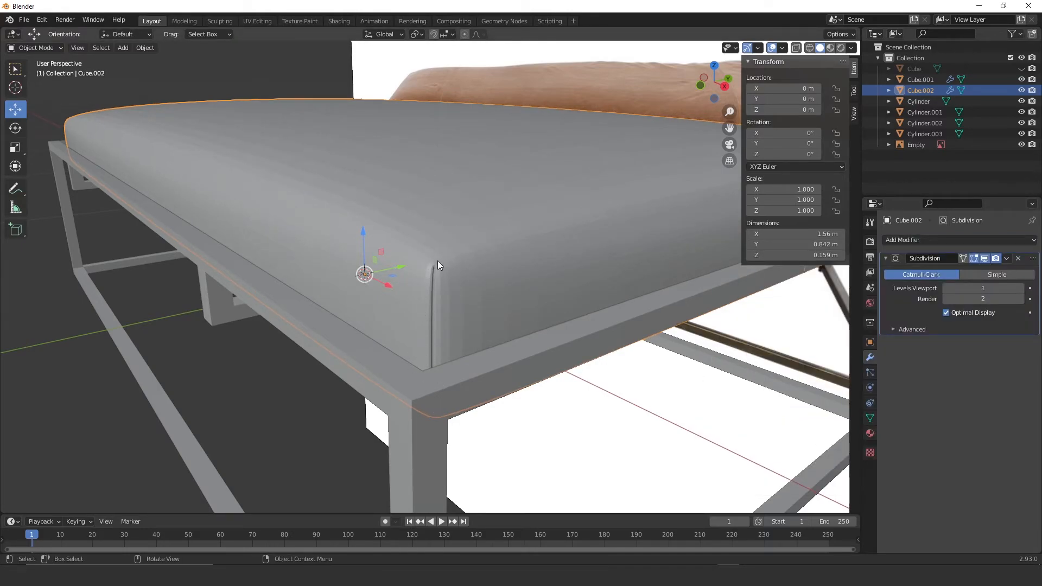
{"action": "left_click", "coordinate": [987, 262]}
Step: Edit the cushion in front view with edge selection, and select the crosswise edge loop above the +X frame bracket
{"action": "middle_click_drag", "start_coordinate": [457, 160], "coordinate": [502, 171]}
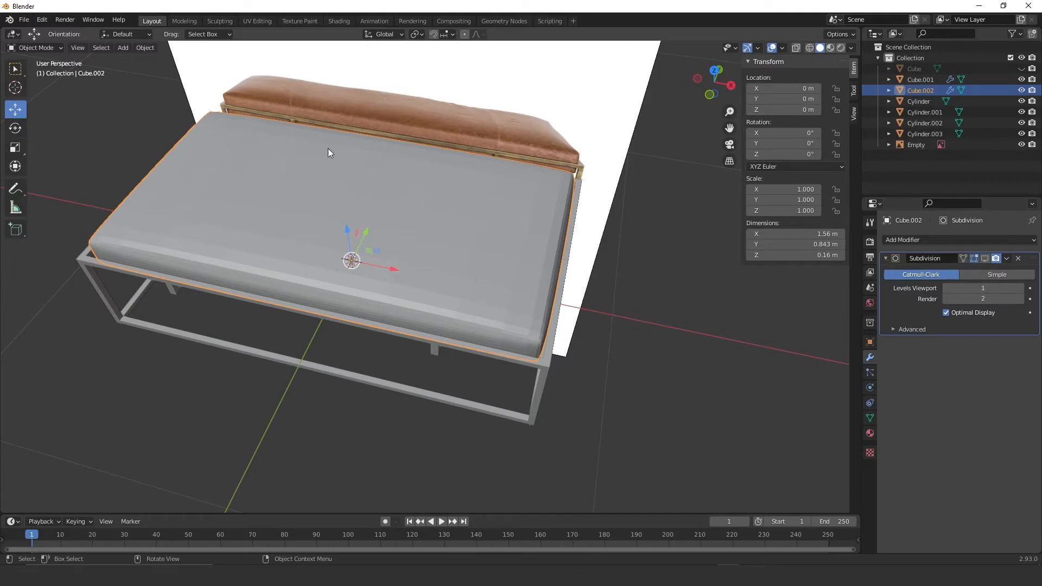
{"action": "left_click", "coordinate": [637, 285]}
{"action": "left_click", "coordinate": [523, 246]}
{"action": "key", "text": "Tab"}
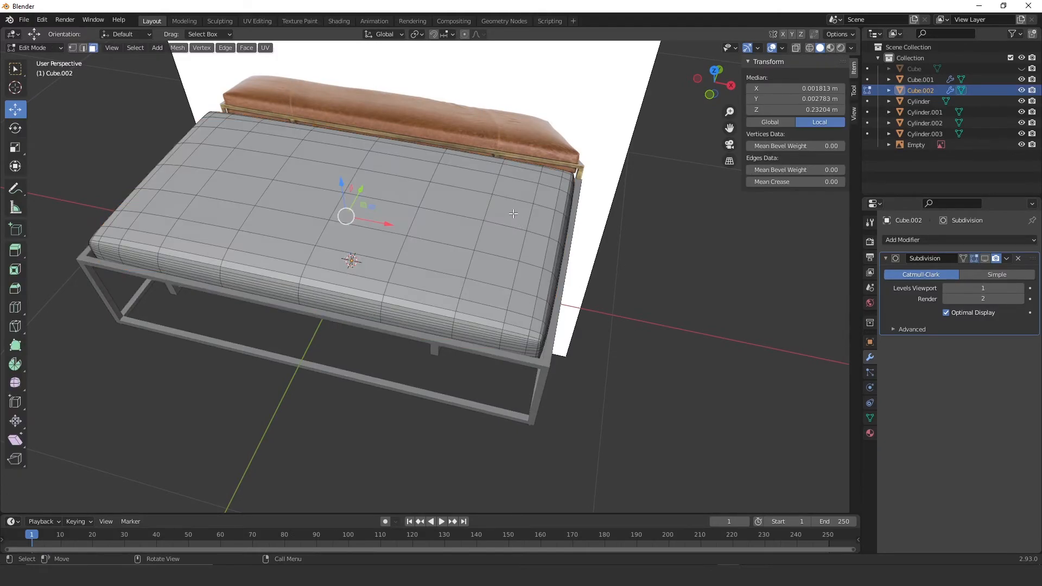
{"action": "middle_click_drag", "start_coordinate": [493, 189], "coordinate": [461, 189]}
{"action": "middle_click_drag", "start_coordinate": [489, 181], "coordinate": [587, 168], "text": "ctrl"}
{"action": "key", "text": "KP_1"}
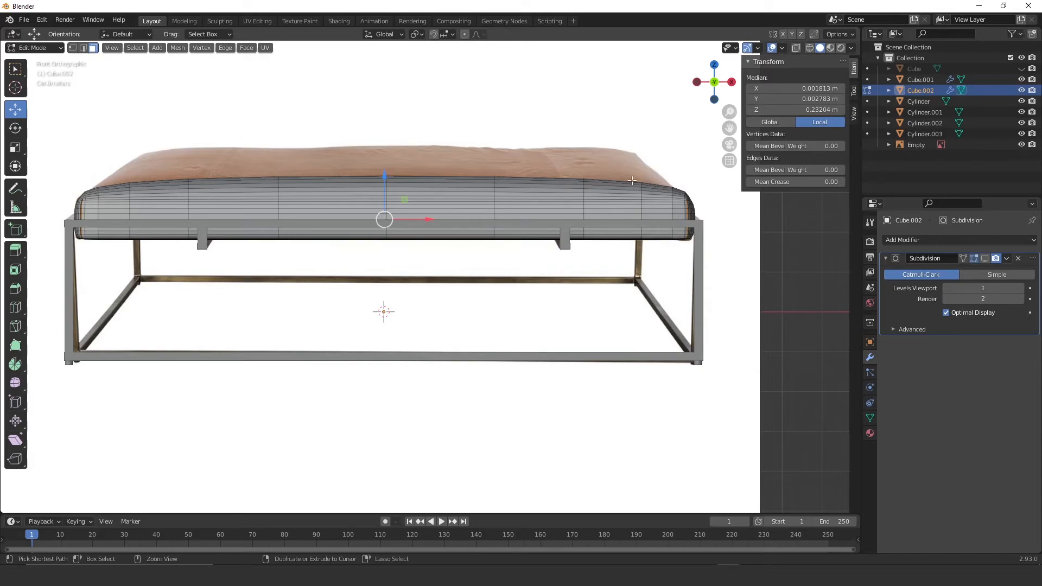
{"action": "scroll", "coordinate": [635, 185], "scroll_direction": "up", "scroll_amount": 5}
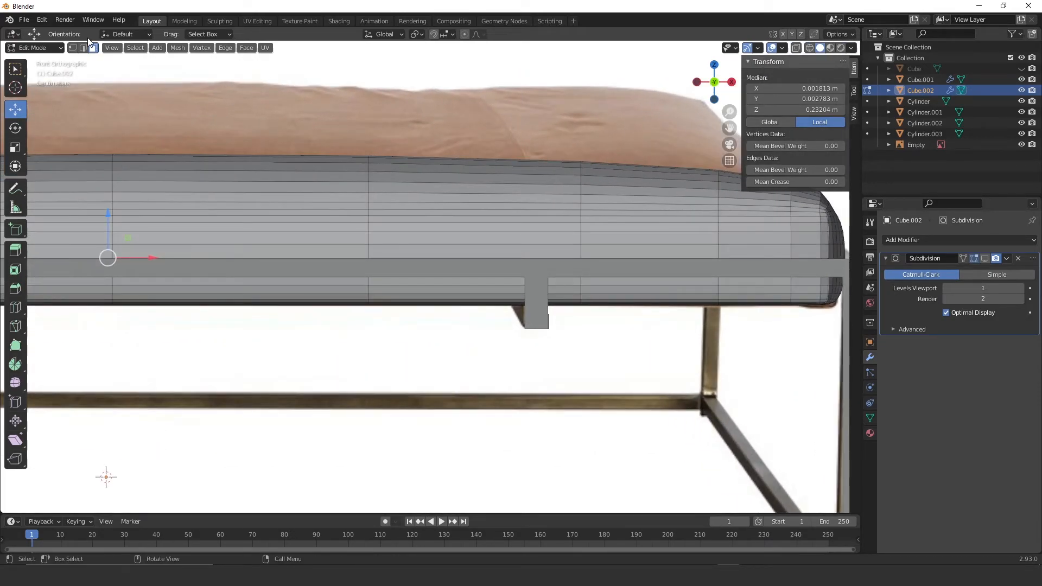
{"action": "left_click", "coordinate": [82, 48]}
{"action": "scroll", "coordinate": [543, 228], "scroll_direction": "up", "scroll_amount": 1}
{"action": "left_click", "coordinate": [589, 239]}
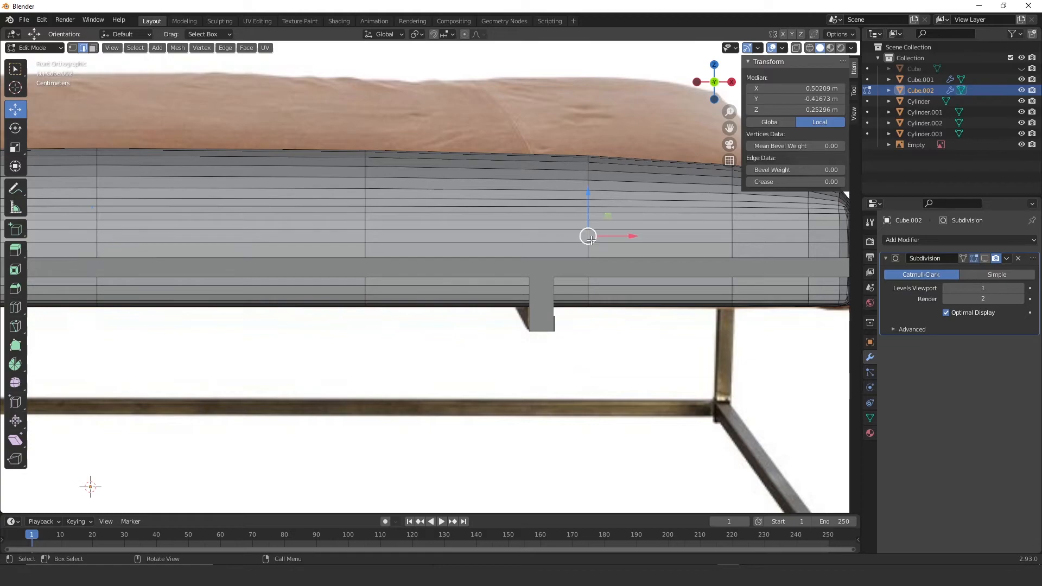
{"action": "left_click", "coordinate": [589, 239], "text": "alt"}
Step: Add the matching crosswise edge loop near the cushion's -X bracket to the selection
{"action": "scroll", "coordinate": [429, 280], "scroll_direction": "down", "scroll_amount": 3}
{"action": "middle_click_drag", "start_coordinate": [486, 216], "coordinate": [916, 228], "text": "shift"}
{"action": "middle_click_drag", "start_coordinate": [389, 220], "coordinate": [388, 195], "text": "ctrl"}
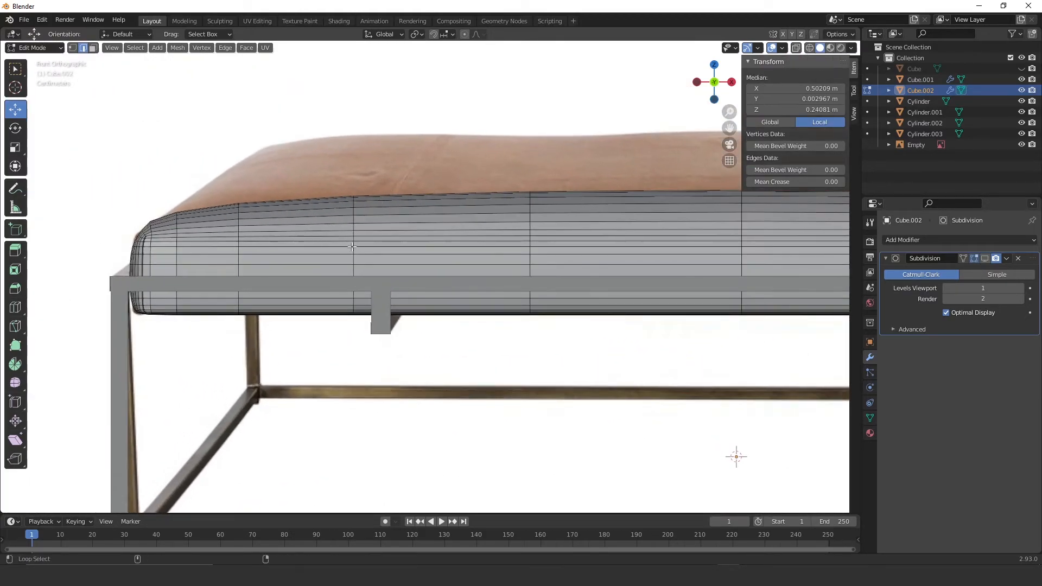
{"action": "left_click", "coordinate": [354, 261], "text": "alt+shift"}
Step: Bevel both crosswise edge loops with one segment and a width of about 0.0014 m
{"action": "middle_click_drag", "start_coordinate": [437, 263], "coordinate": [437, 347], "text": "ctrl"}
{"action": "middle_click_drag", "start_coordinate": [577, 257], "coordinate": [542, 308]}
{"action": "scroll", "coordinate": [542, 308], "scroll_direction": "up", "scroll_amount": 5}
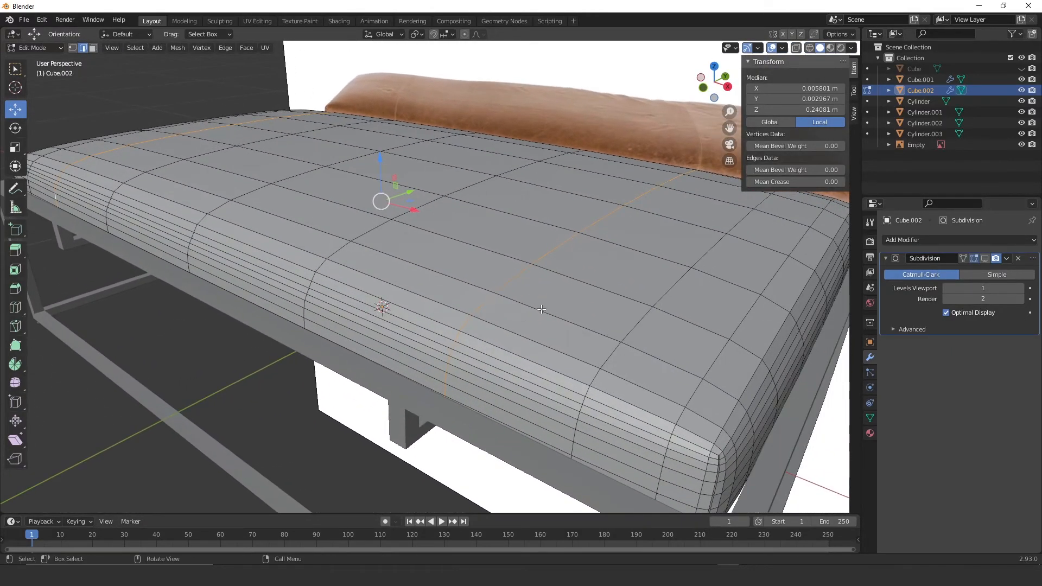
{"action": "scroll", "coordinate": [541, 308], "scroll_direction": "up", "scroll_amount": 1}
{"action": "key", "text": "ctrl+b"}
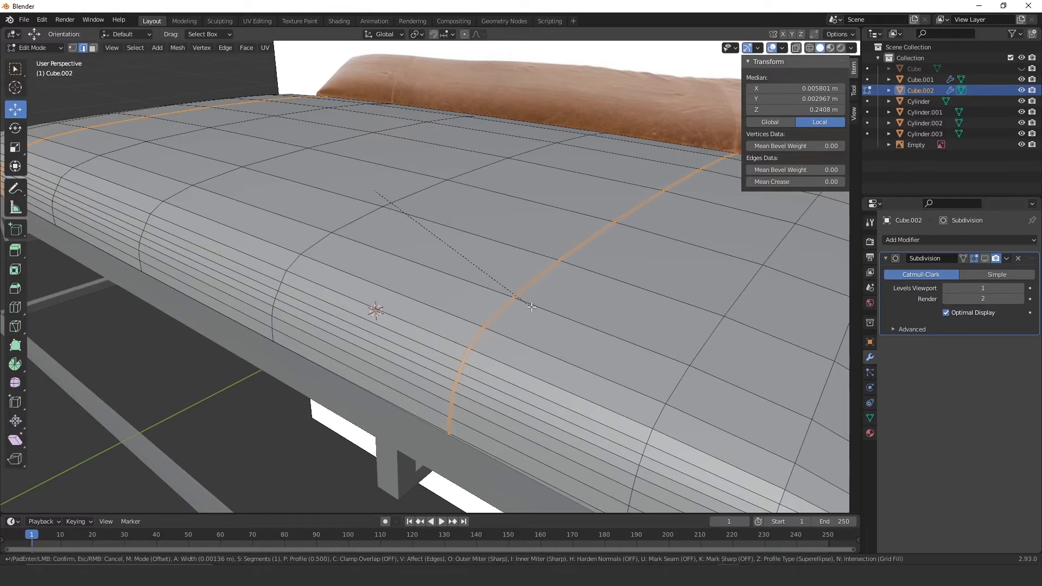
{"action": "left_click", "coordinate": [532, 304]}
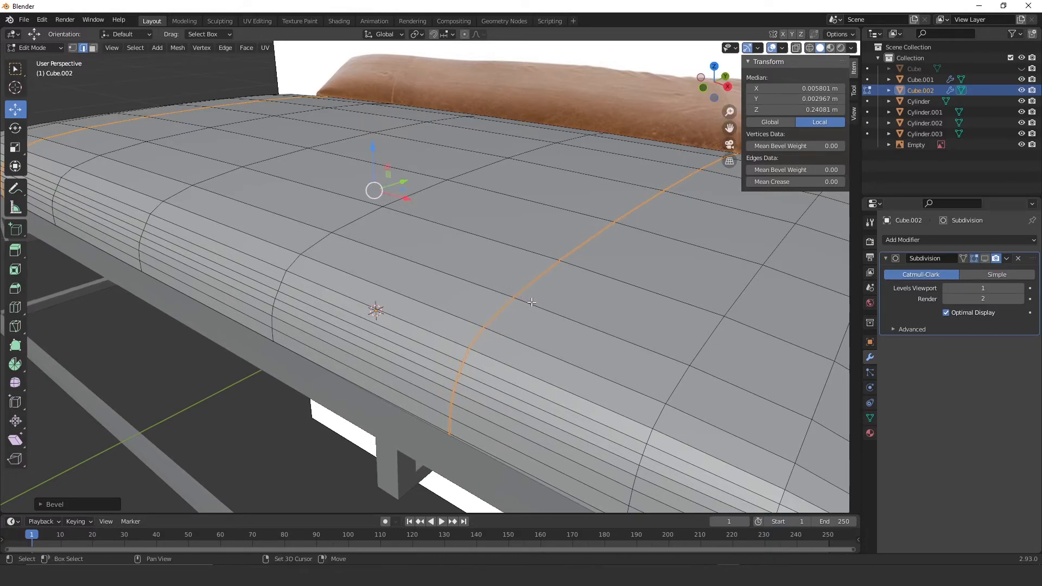
{"action": "scroll", "coordinate": [532, 303], "scroll_direction": "up", "scroll_amount": 3}
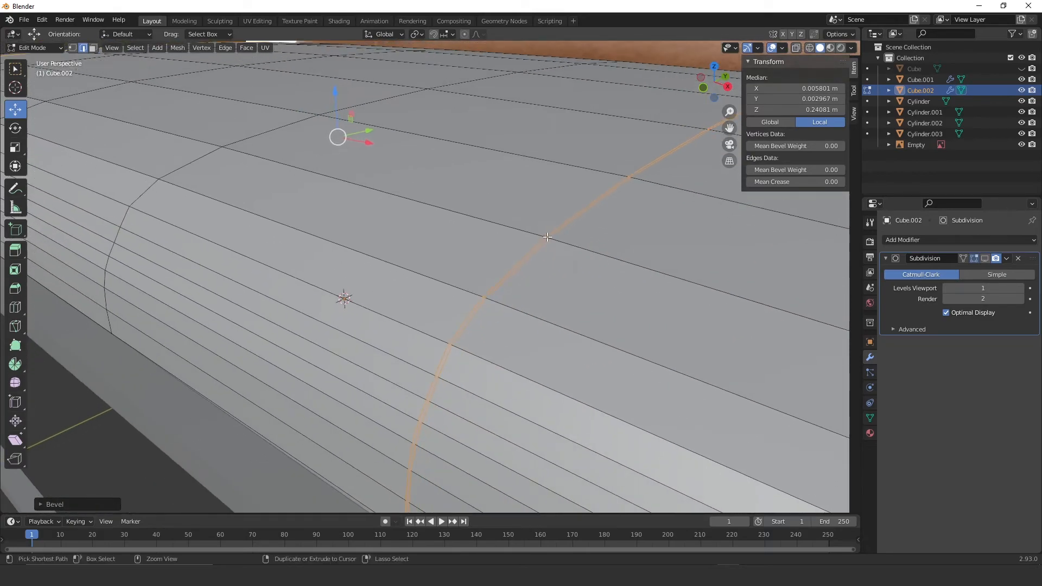
Step: Extrude the two narrow crosswise face strips slightly inward along their normals using face selection, and return to Object Mode
{"action": "left_click", "coordinate": [93, 49]}
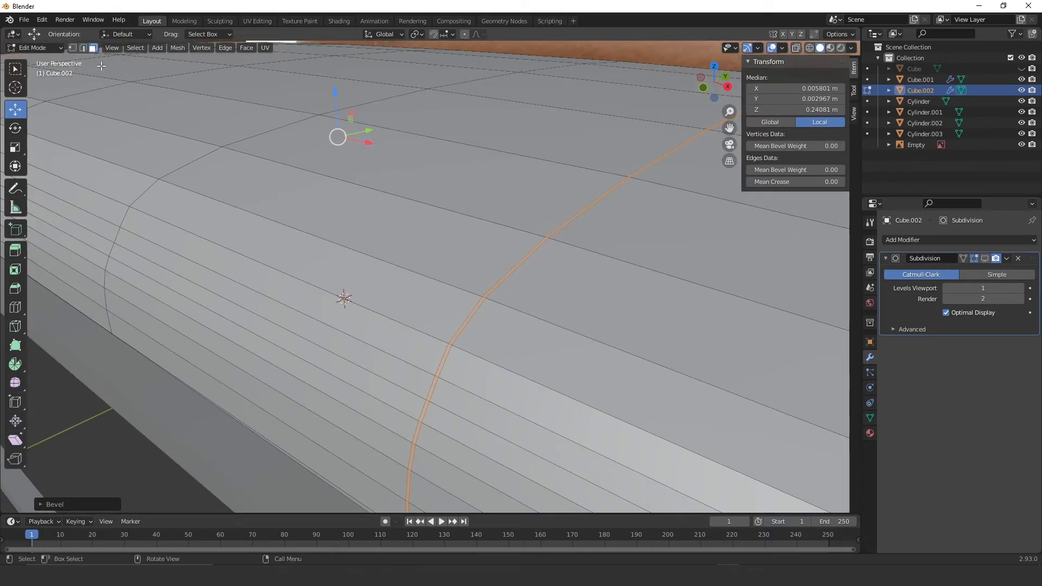
{"action": "right_click", "coordinate": [512, 268]}
{"action": "left_click", "coordinate": [508, 269]}
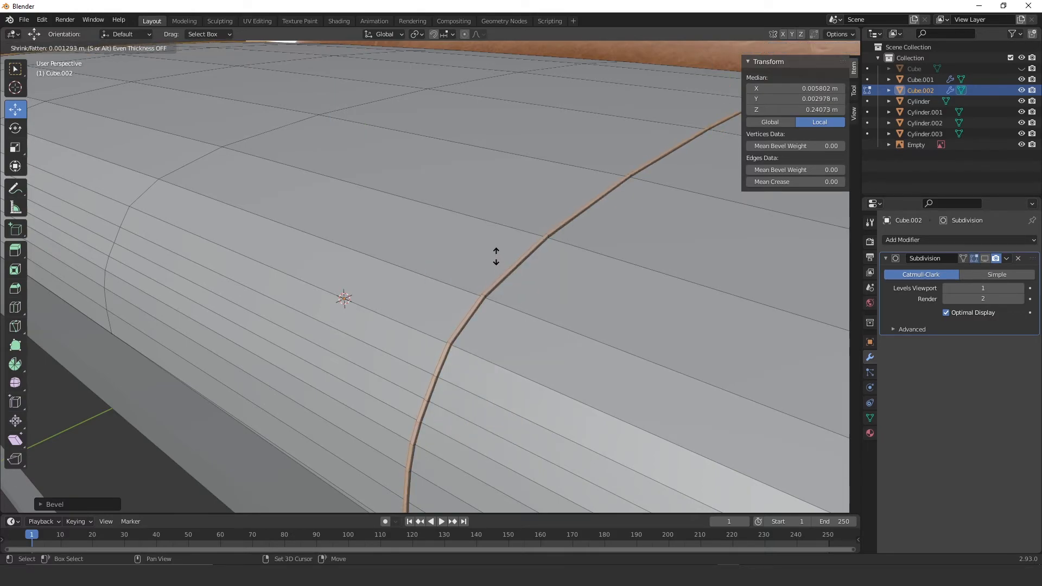
{"action": "left_click", "coordinate": [501, 271]}
{"action": "key", "text": "Tab"}
{"action": "scroll", "coordinate": [501, 272], "scroll_direction": "down", "scroll_amount": 4}
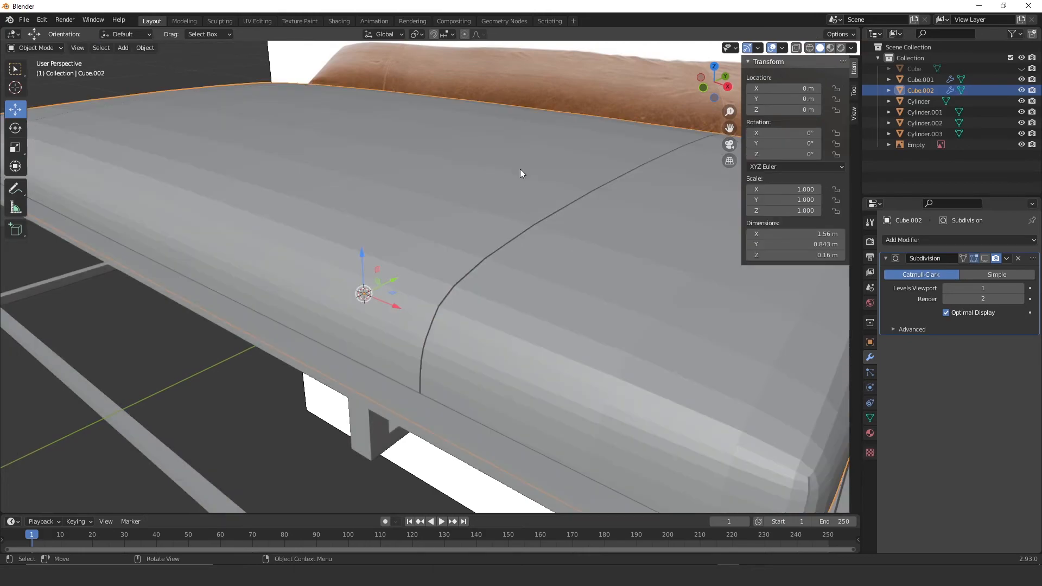
{"action": "scroll", "coordinate": [520, 170], "scroll_direction": "down", "scroll_amount": 5}
{"action": "middle_click_drag", "start_coordinate": [529, 222], "coordinate": [560, 241]}
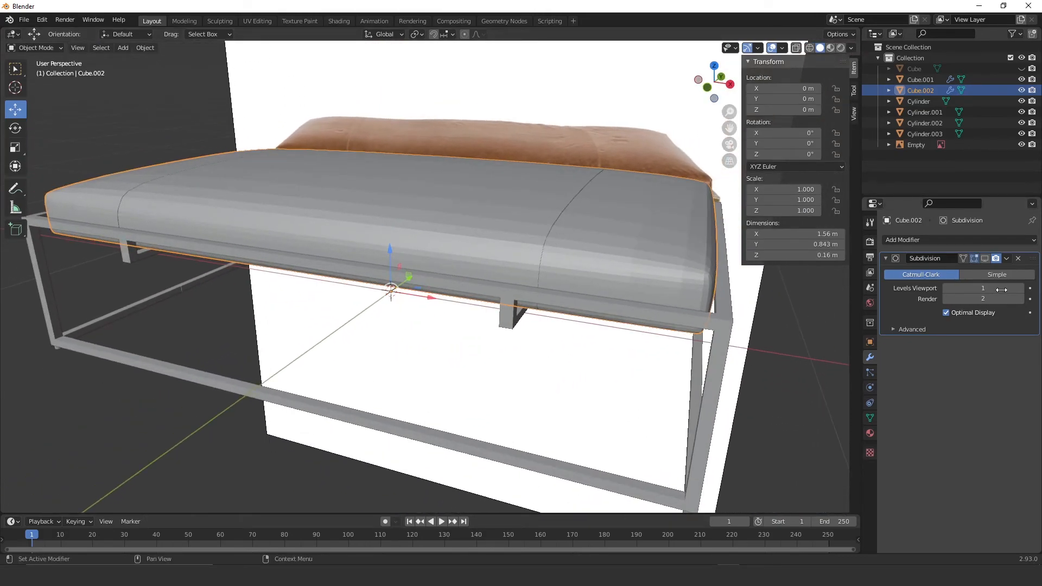
Step: Turn the cushion's Subdivision modifier display back on, shade the cushion smooth, and deselect it
{"action": "left_click", "coordinate": [985, 258]}
{"action": "middle_click_drag", "start_coordinate": [631, 214], "coordinate": [625, 315]}
{"action": "left_click", "coordinate": [627, 315]}
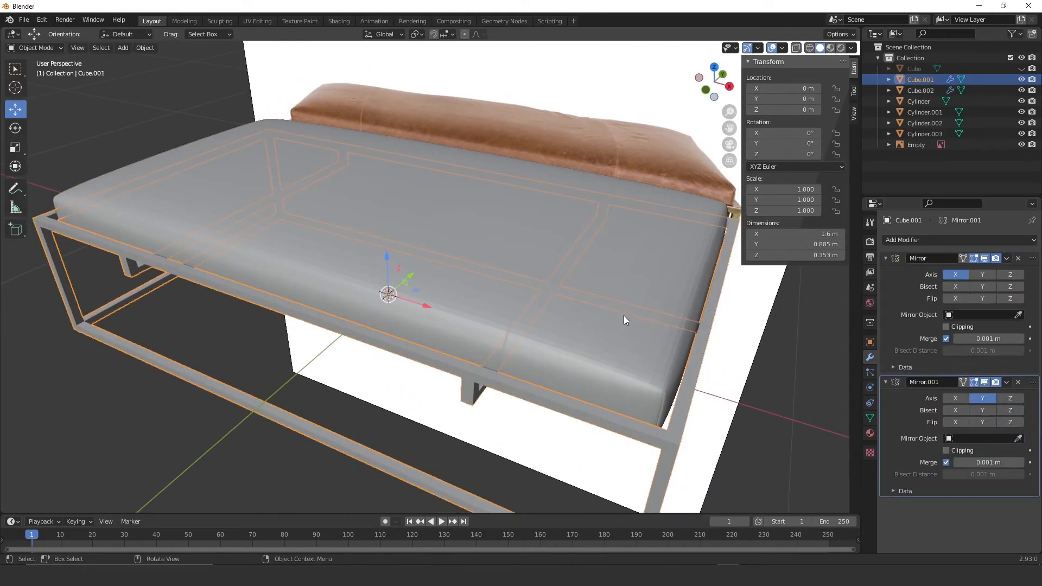
{"action": "left_click", "coordinate": [624, 315]}
{"action": "right_click", "coordinate": [617, 315]}
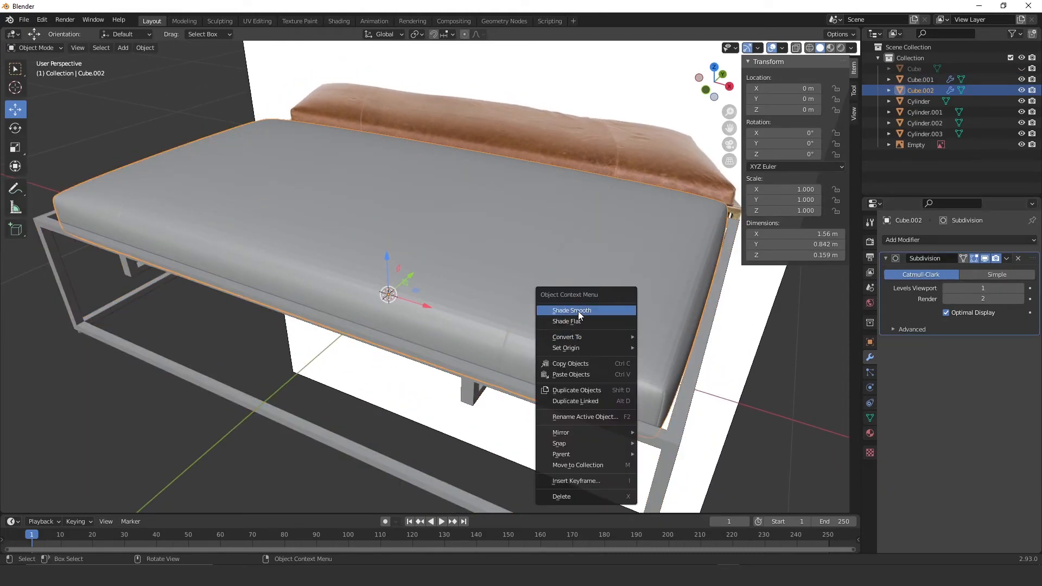
{"action": "left_click", "coordinate": [578, 312]}
{"action": "middle_click_drag", "start_coordinate": [578, 318], "coordinate": [535, 300]}
{"action": "middle_click_drag", "start_coordinate": [581, 249], "coordinate": [706, 291]}
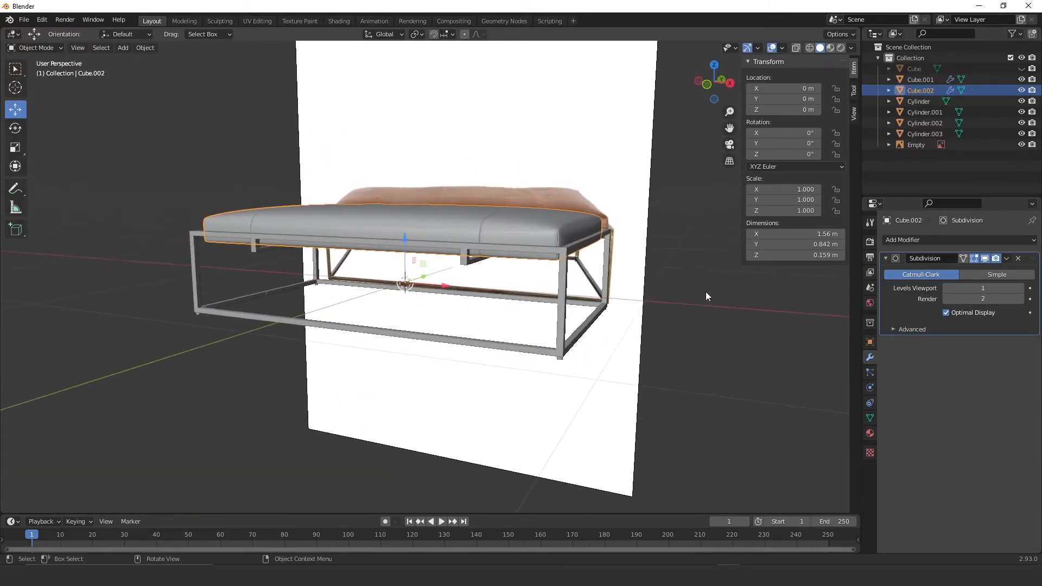
{"action": "left_click", "coordinate": [706, 292]}
{"action": "middle_click_drag", "start_coordinate": [585, 235], "coordinate": [536, 272], "text": "shift"}
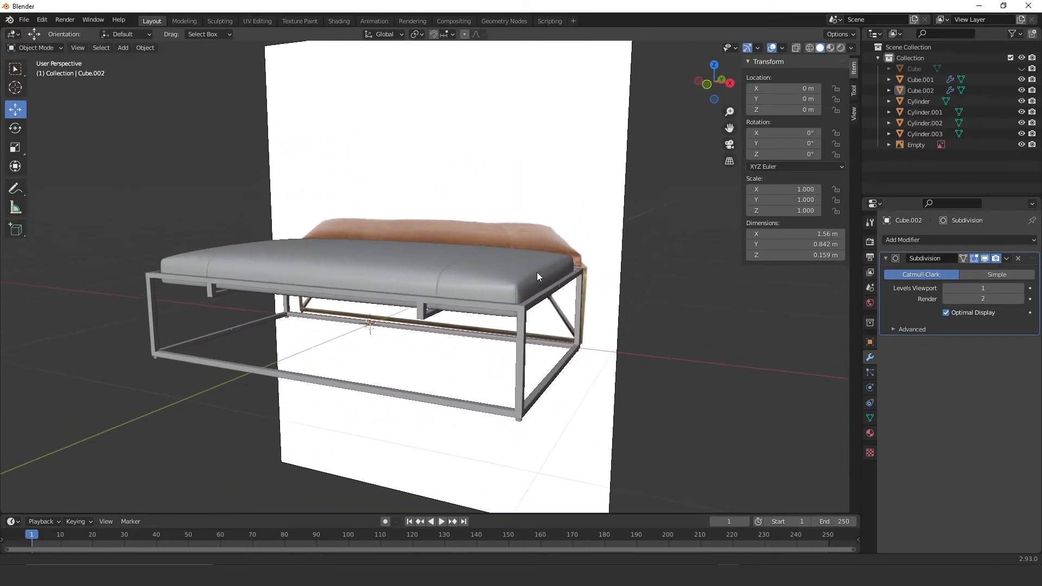
{"action": "scroll", "coordinate": [536, 272], "scroll_direction": "up", "scroll_amount": 1}
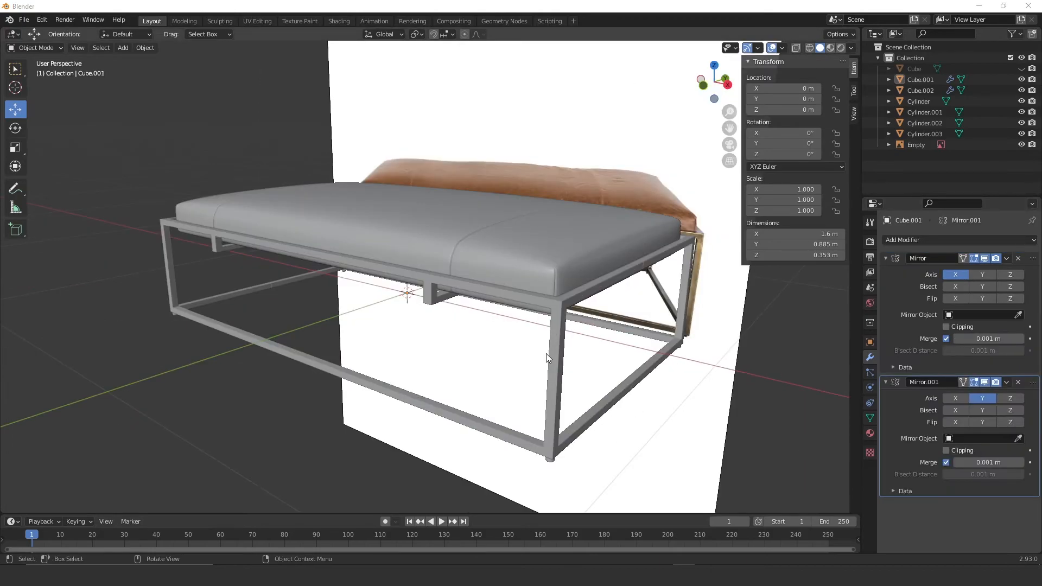
Step: Select the metal frame and add a Bevel modifier after its two Mirror modifiers
{"action": "middle_click_drag", "start_coordinate": [599, 300], "coordinate": [543, 314]}
{"action": "scroll", "coordinate": [627, 295], "scroll_direction": "up", "scroll_amount": 2}
{"action": "left_click", "coordinate": [543, 312]}
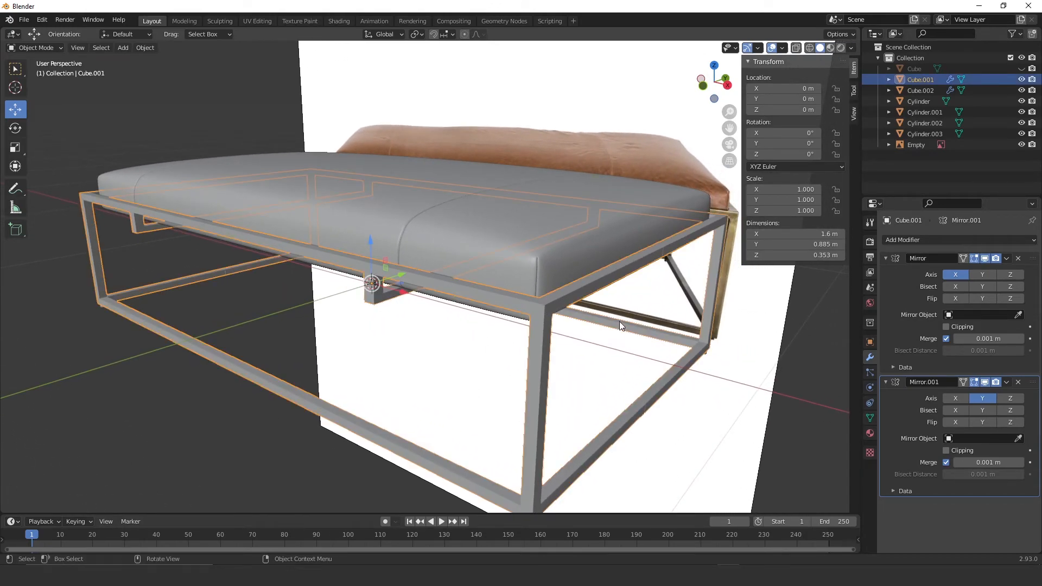
{"action": "left_click", "coordinate": [941, 240]}
{"action": "left_click", "coordinate": [812, 282]}
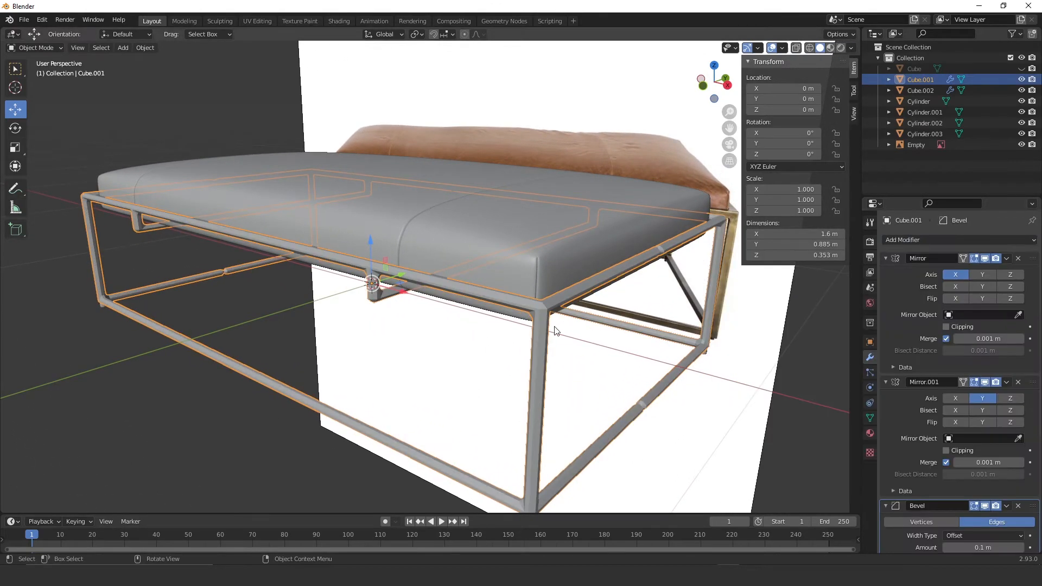
{"action": "scroll", "coordinate": [578, 282], "scroll_direction": "up", "scroll_amount": 5}
{"action": "middle_click_drag", "start_coordinate": [588, 279], "coordinate": [524, 266]}
{"action": "scroll", "coordinate": [564, 274], "scroll_direction": "up", "scroll_amount": 2}
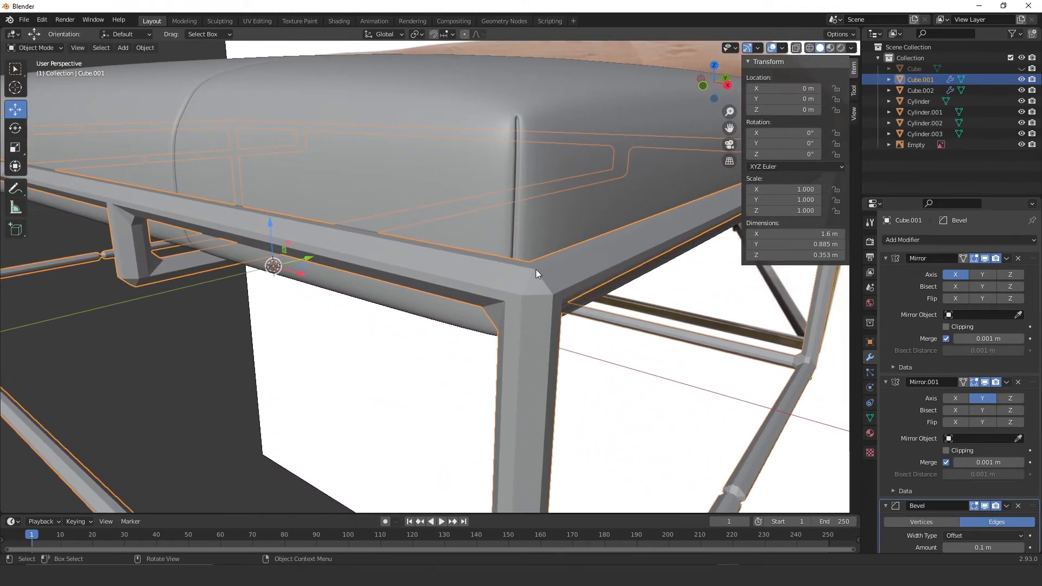
Step: Set the frame's Bevel modifier amount to 0.002 m
{"action": "scroll", "coordinate": [961, 412], "scroll_direction": "down", "scroll_amount": 4}
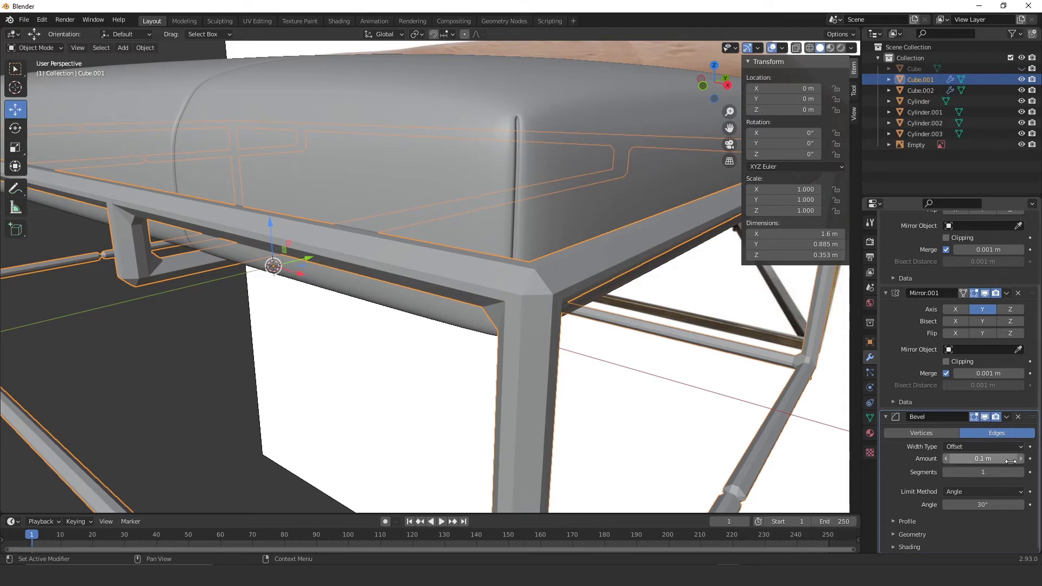
{"action": "mouse_move", "coordinate": [986, 459]}
{"action": "left_mouse_down"}
{"action": "mouse_move", "coordinate": [925, 465]}
{"action": "mouse_move", "coordinate": [980, 459]}
{"action": "left_mouse_up"}
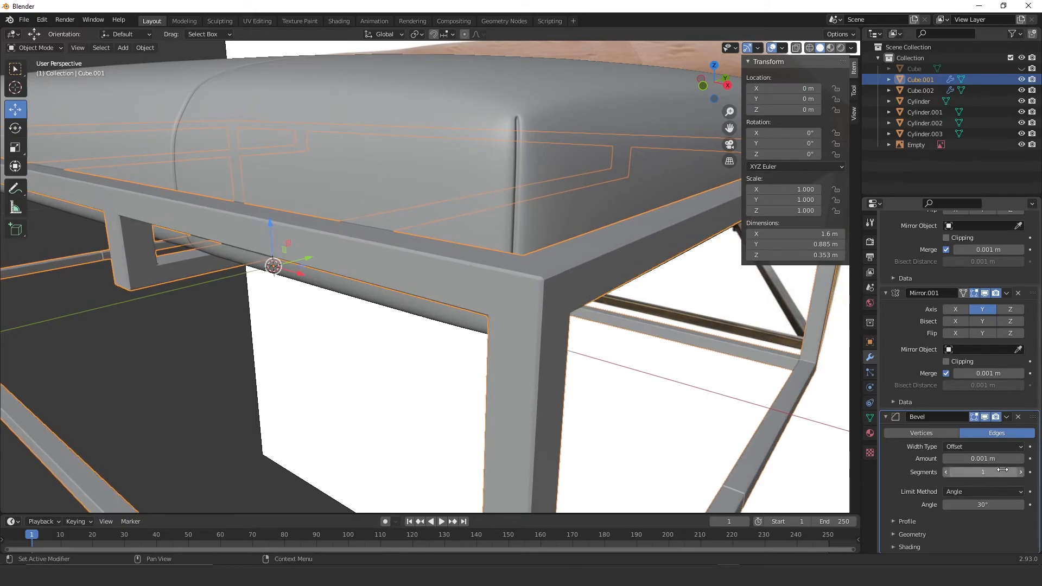
{"action": "left_click", "coordinate": [982, 459]}
{"action": "left_click", "coordinate": [966, 459]}
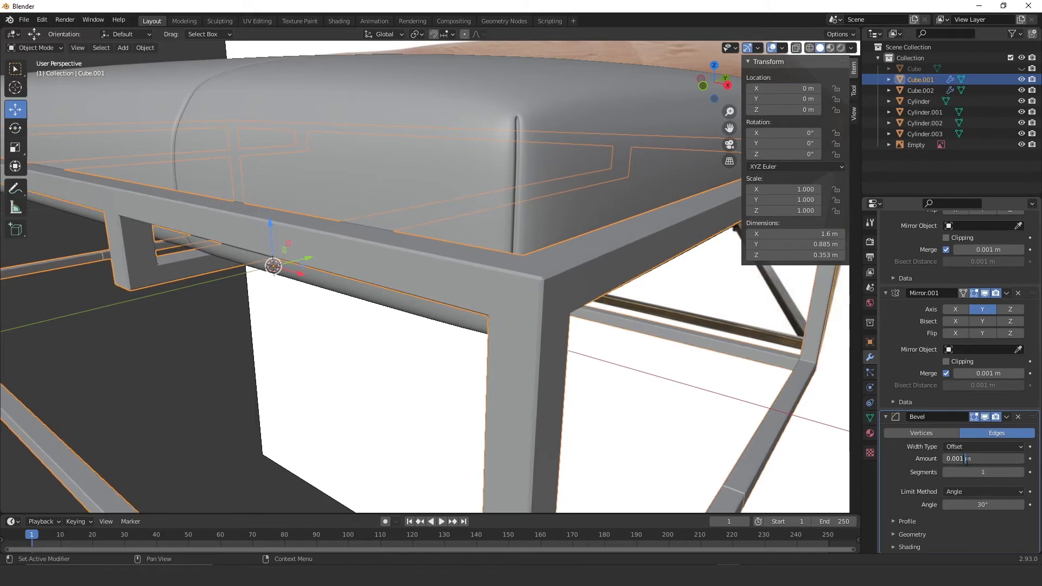
{"action": "type", "text": "2"}
{"action": "key", "text": "Return"}
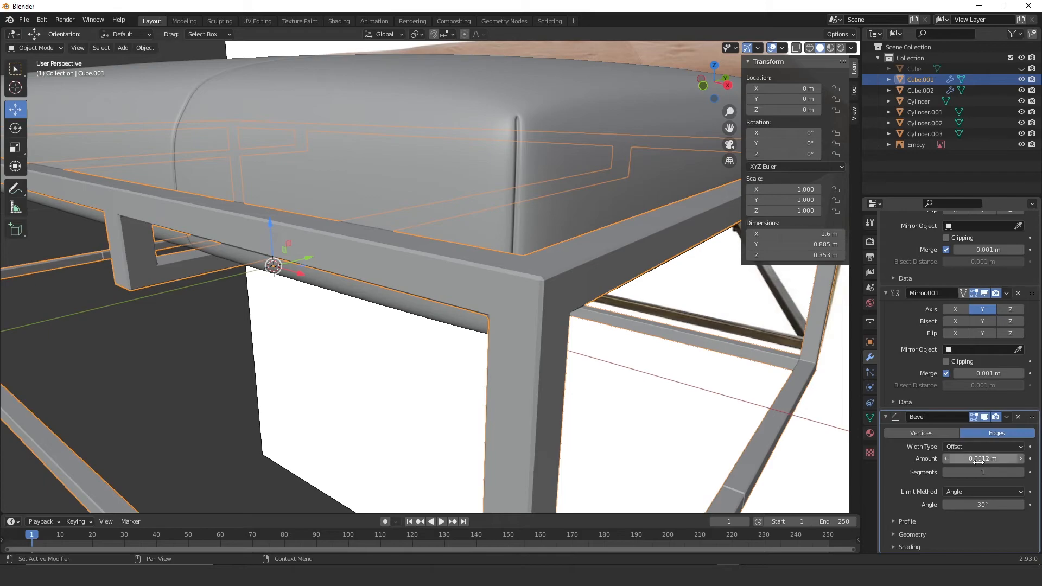
{"action": "left_click", "coordinate": [977, 460]}
{"action": "left_click", "coordinate": [964, 460]}
{"action": "key", "text": "BackSpace"}
{"action": "key", "text": "Return"}
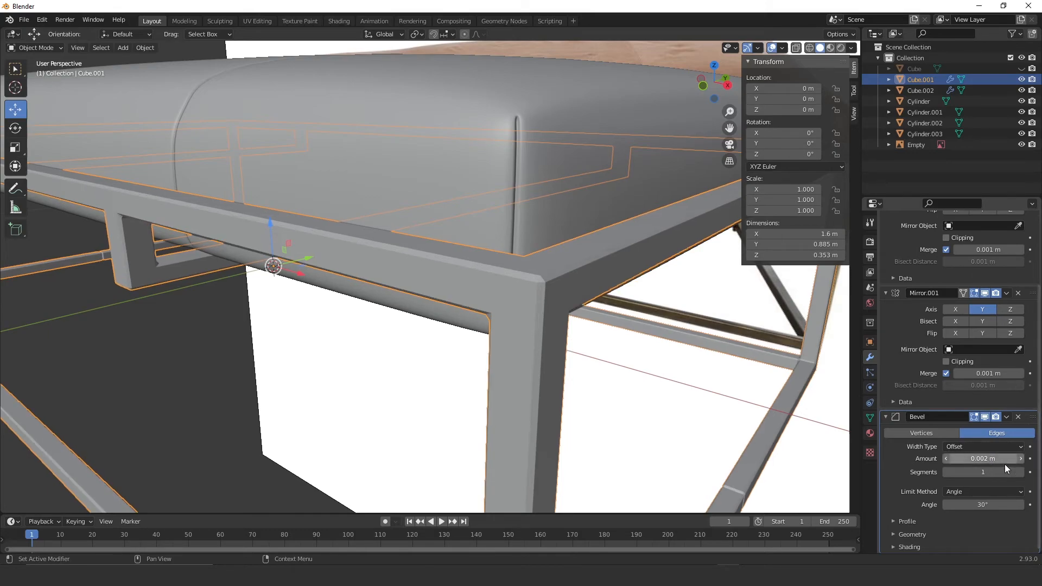
Step: Set the segments of the frame's Bevel modifier to 4
{"action": "left_click", "coordinate": [1004, 472]}
{"action": "type", "text": "4"}
{"action": "key", "text": "Return"}
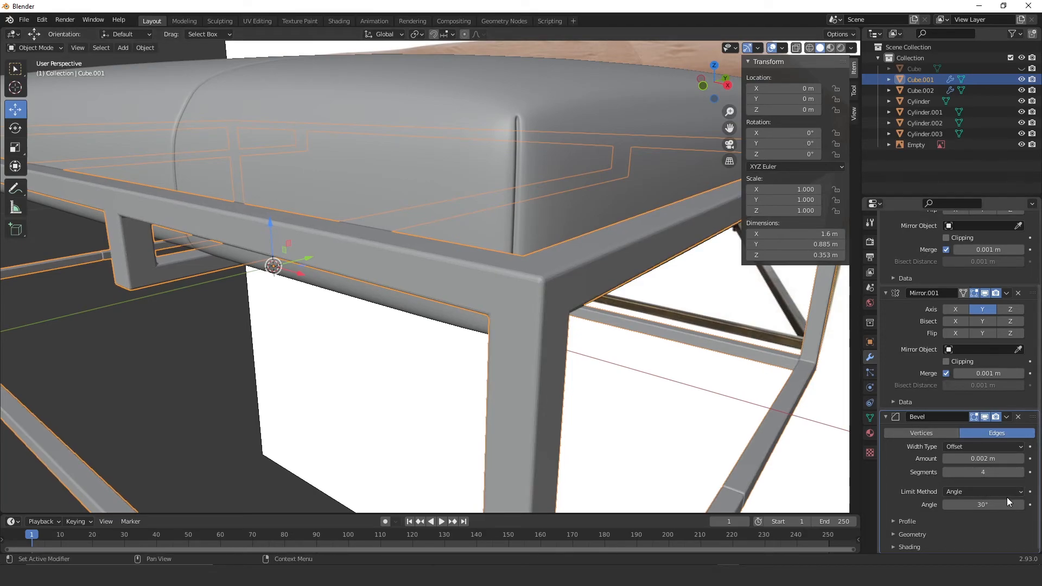
Step: Toggle the viewport display of the frame's second Mirror modifier off and on, and set its merge distance to 0.0016 m
{"action": "scroll", "coordinate": [562, 259], "scroll_direction": "down", "scroll_amount": 1}
{"action": "middle_click_drag", "start_coordinate": [562, 260], "coordinate": [526, 297], "text": "ctrl"}
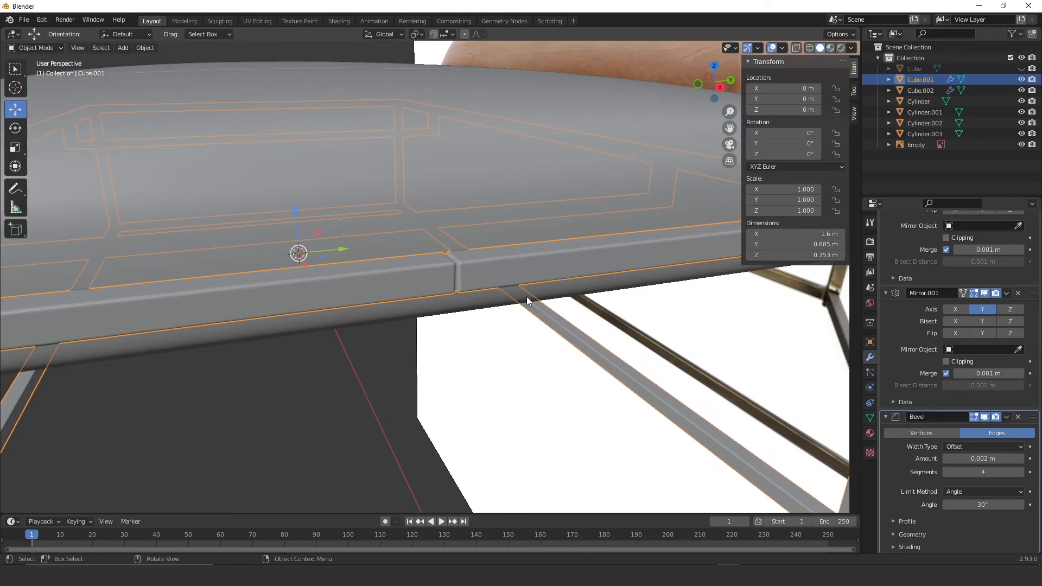
{"action": "left_click", "coordinate": [985, 293]}
{"action": "left_click", "coordinate": [985, 293]}
{"action": "left_click", "coordinate": [984, 294]}
{"action": "left_click", "coordinate": [985, 293]}
{"action": "mouse_move", "coordinate": [974, 375]}
{"action": "left_mouse_down"}
{"action": "mouse_move", "coordinate": [959, 371]}
{"action": "mouse_move", "coordinate": [989, 373]}
{"action": "left_mouse_up"}
{"action": "scroll", "coordinate": [512, 245], "scroll_direction": "down", "scroll_amount": 4}
{"action": "middle_click_drag", "start_coordinate": [443, 348], "coordinate": [458, 328]}
{"action": "scroll", "coordinate": [456, 292], "scroll_direction": "up", "scroll_amount": 2}
{"action": "scroll", "coordinate": [456, 292], "scroll_direction": "down", "scroll_amount": 3}
{"action": "middle_click_drag", "start_coordinate": [456, 292], "coordinate": [382, 195]}
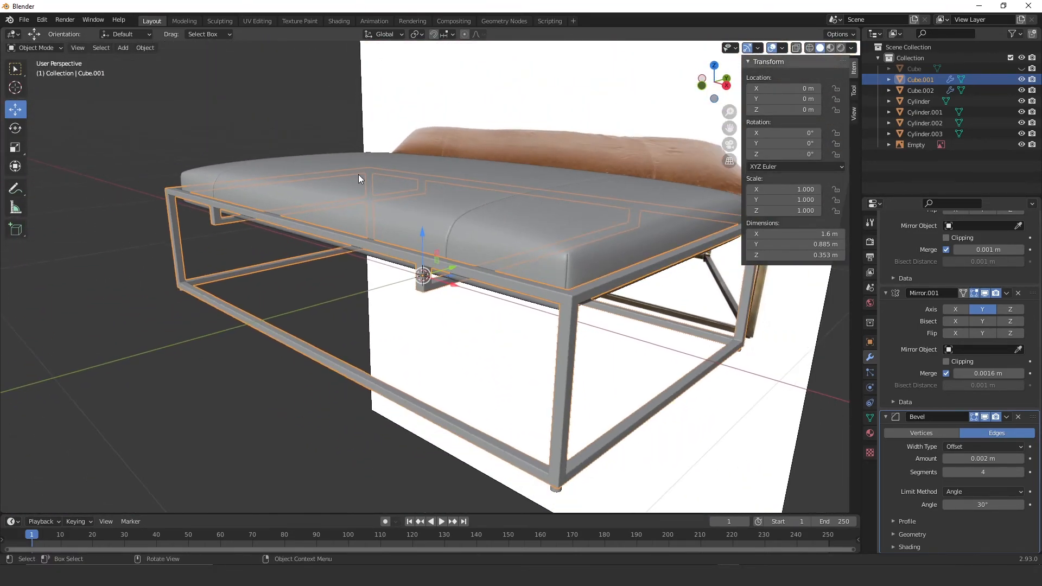
{"action": "left_click", "coordinate": [256, 116]}
Step: Move the bench reference image along the X axis to about 1.75 m, placing it beside the model for comparison
{"action": "scroll", "coordinate": [383, 221], "scroll_direction": "down", "scroll_amount": 3}
{"action": "middle_click_drag", "start_coordinate": [604, 177], "coordinate": [606, 167]}
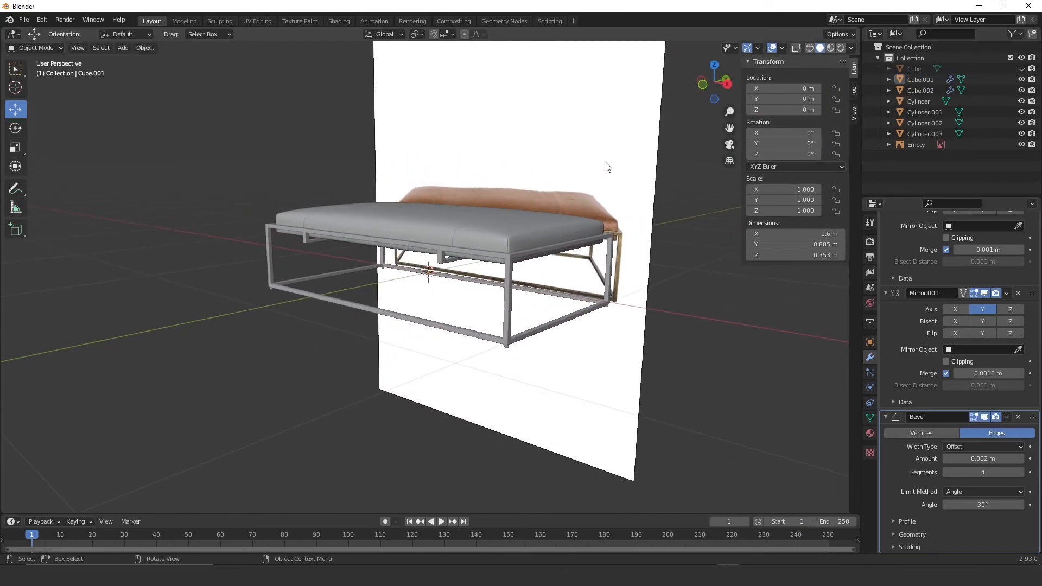
{"action": "left_click", "coordinate": [607, 168]}
{"action": "middle_click_drag", "start_coordinate": [561, 228], "coordinate": [523, 239]}
{"action": "key", "text": "g"}
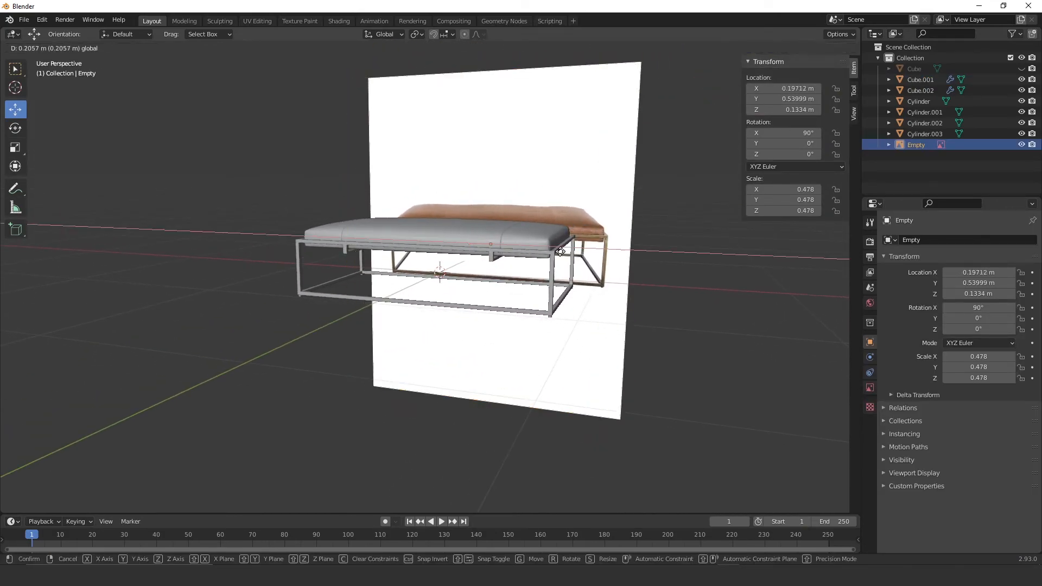
{"action": "left_click", "coordinate": [607, 229]}
{"action": "scroll", "coordinate": [614, 271], "scroll_direction": "down", "scroll_amount": 2}
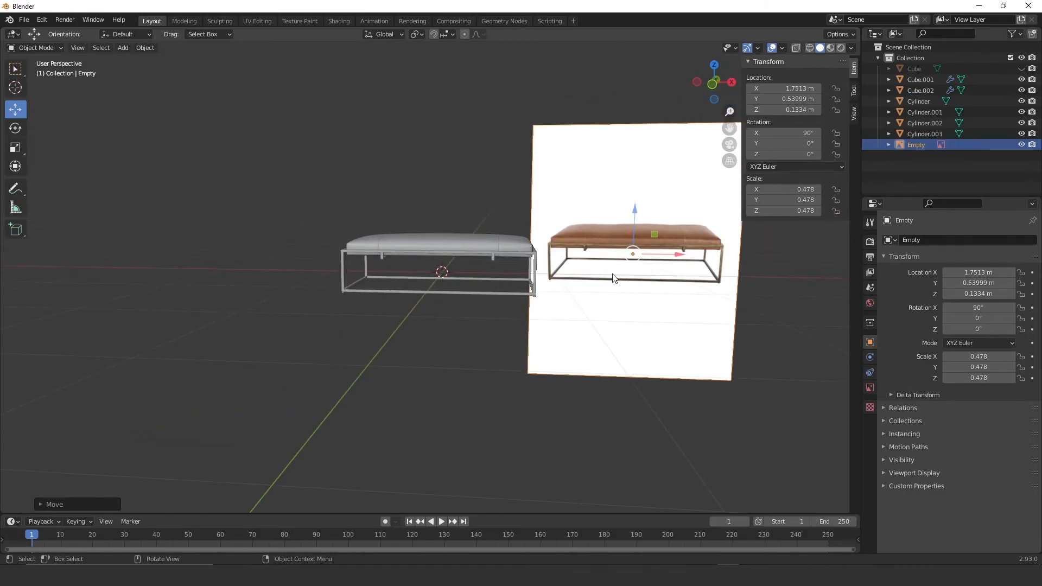
{"action": "middle_click_drag", "start_coordinate": [643, 298], "coordinate": [624, 309]}
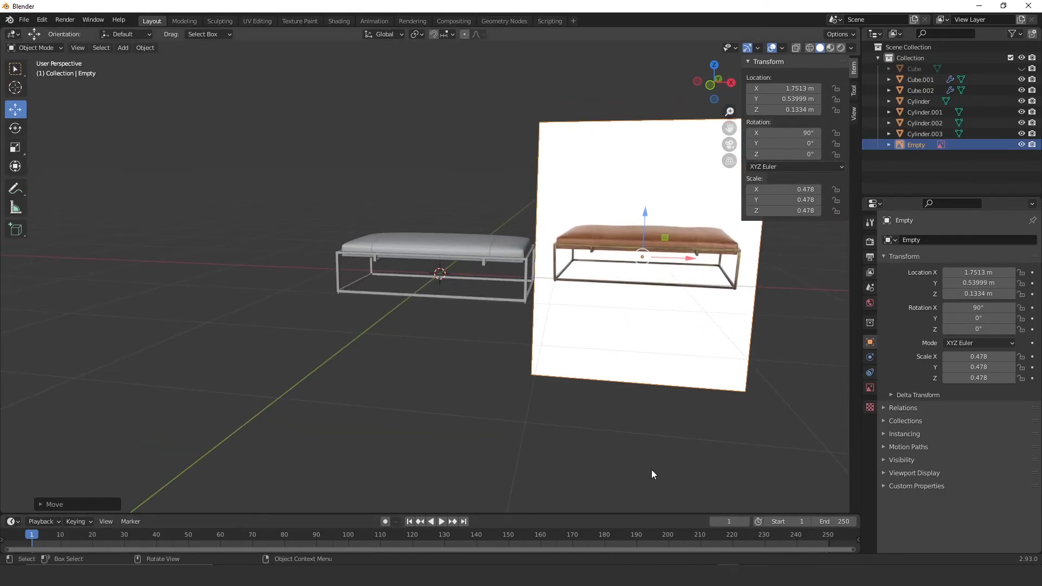
{"action": "middle_click_drag", "start_coordinate": [599, 266], "coordinate": [570, 309]}
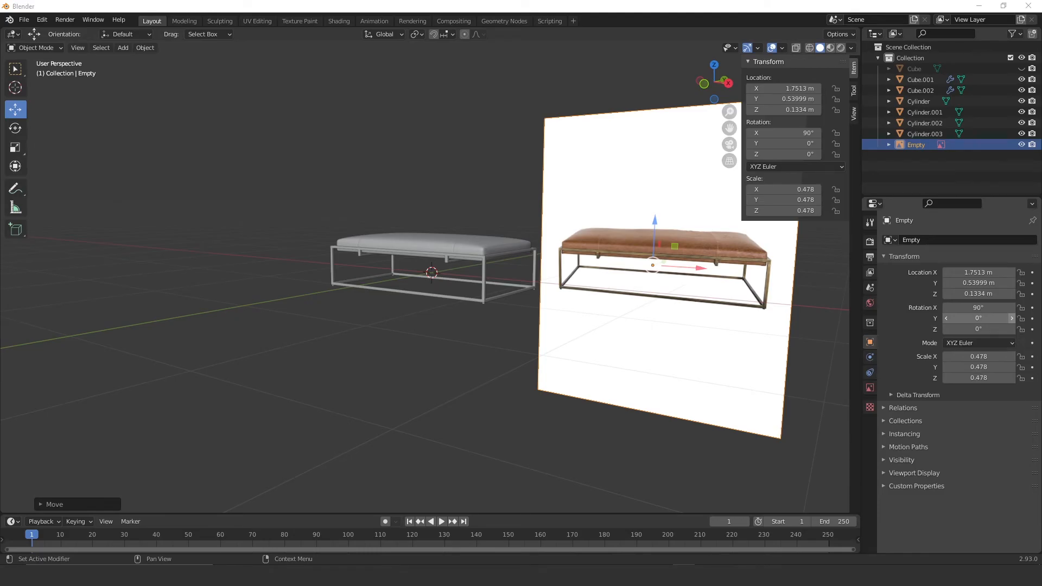
{"action": "middle_click_drag", "start_coordinate": [581, 267], "coordinate": [599, 271]}
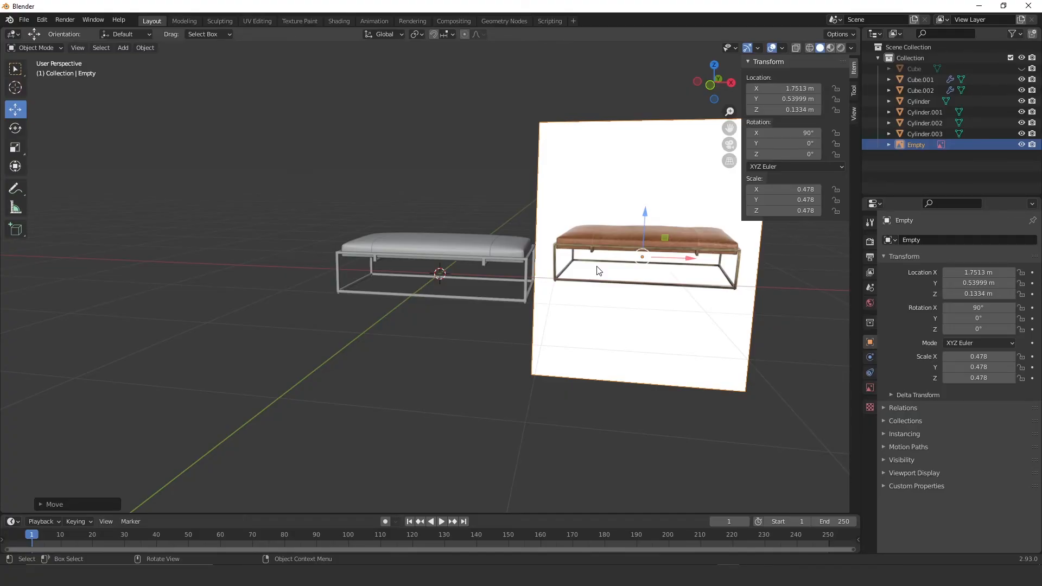